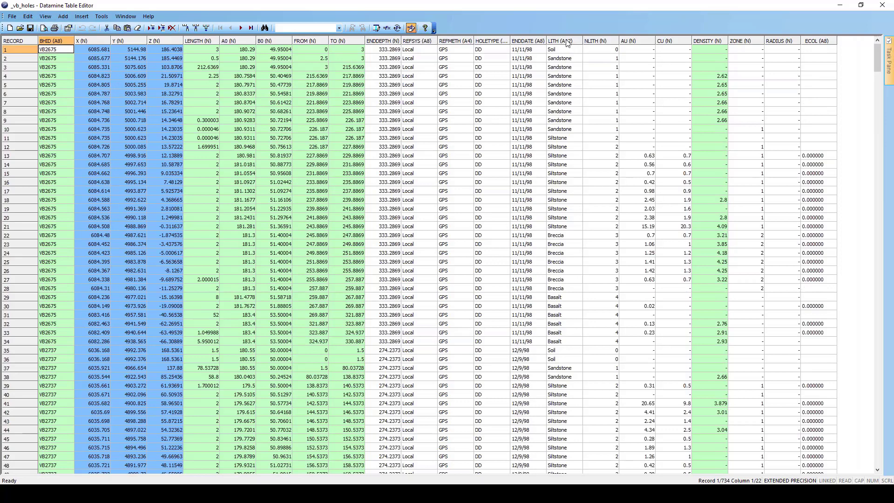
Step: Examine the LITH and NLITH columns of the _vb_holes table, and close the table editor
click(566, 41)
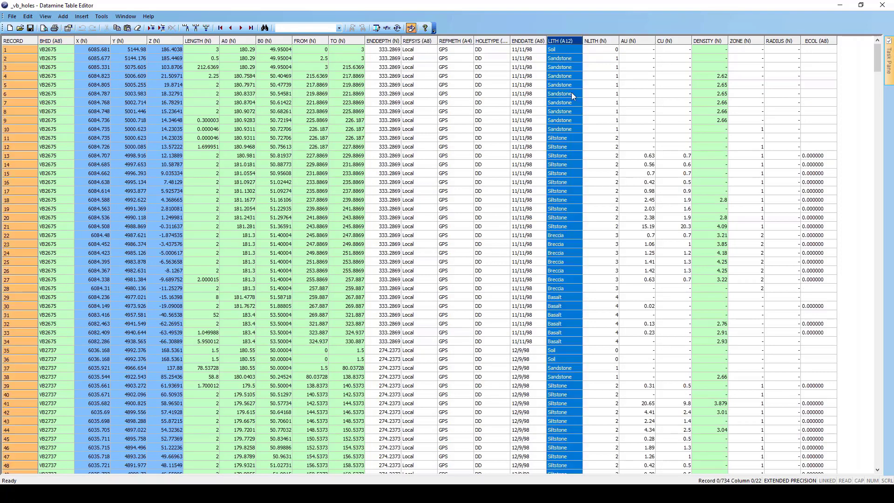
click(594, 42)
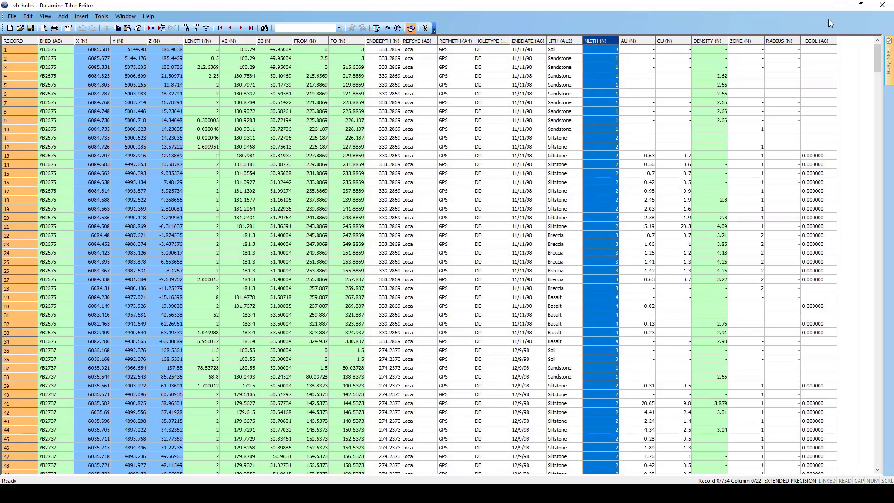
click(882, 7)
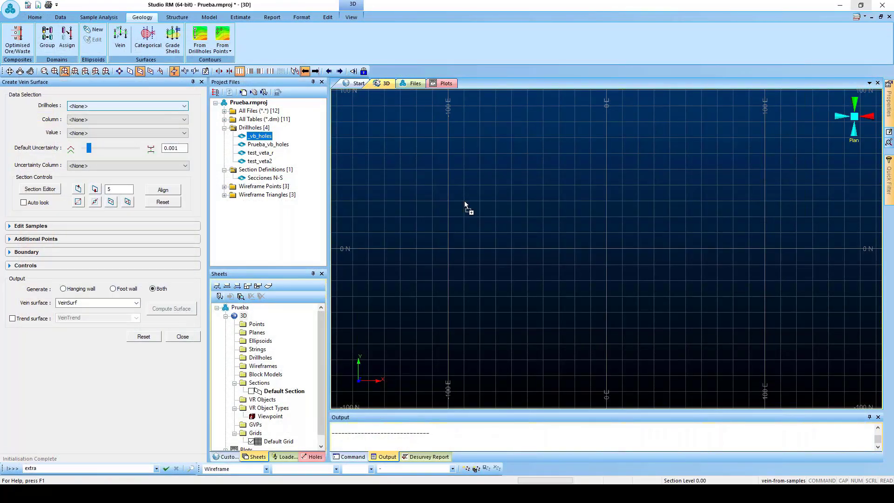
Step: Load the _vb_holes drillholes into the 3D view and format them with the ID_LITH template
drag(464, 203, 482, 214)
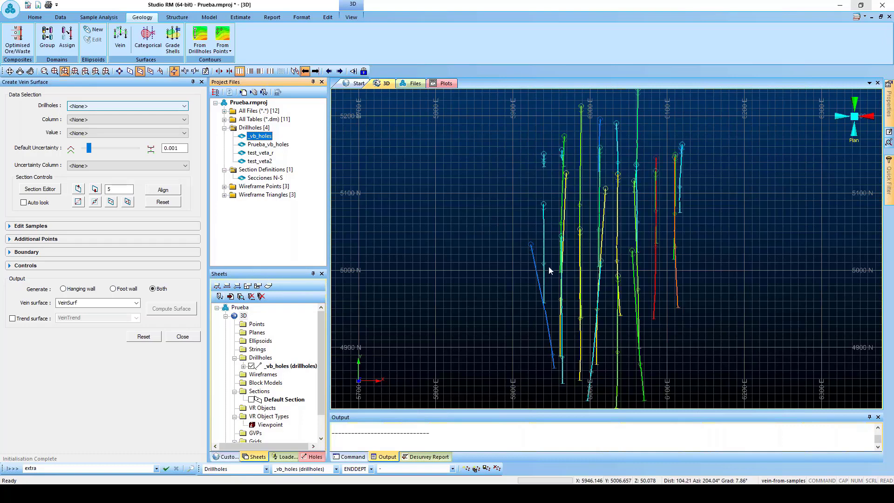
drag(549, 270, 662, 204)
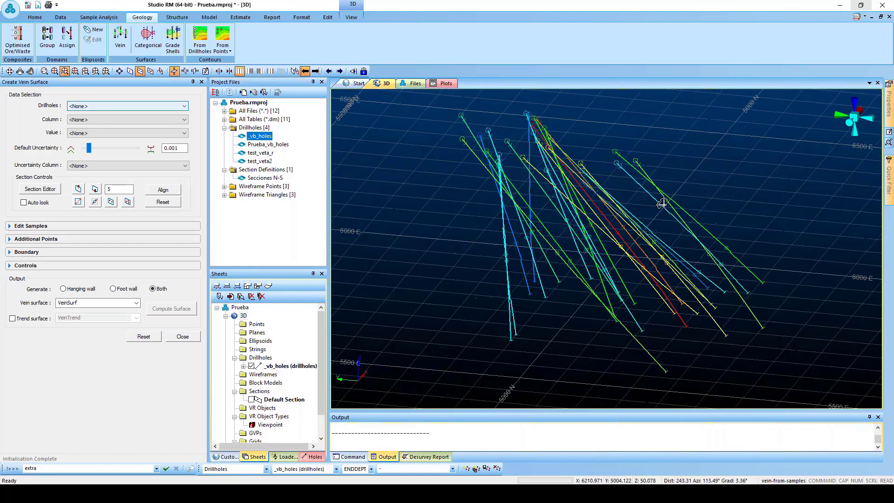
click(291, 366)
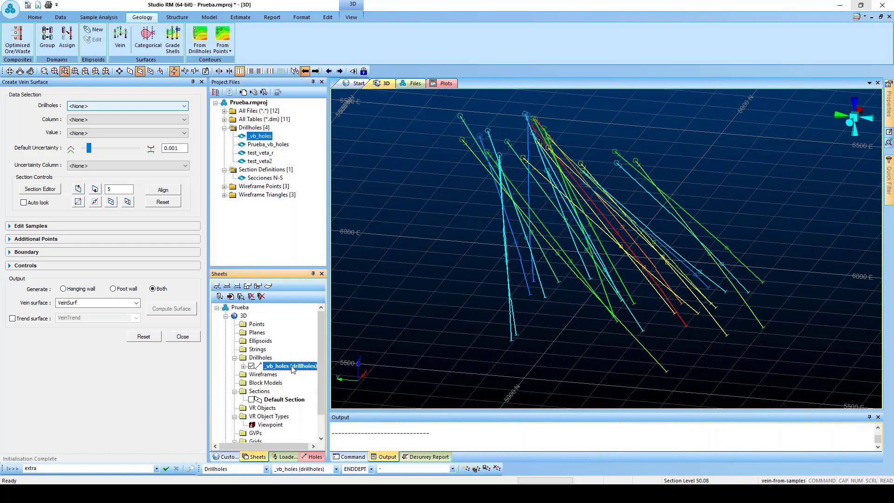
right_click(292, 368)
mouse_move(351, 229)
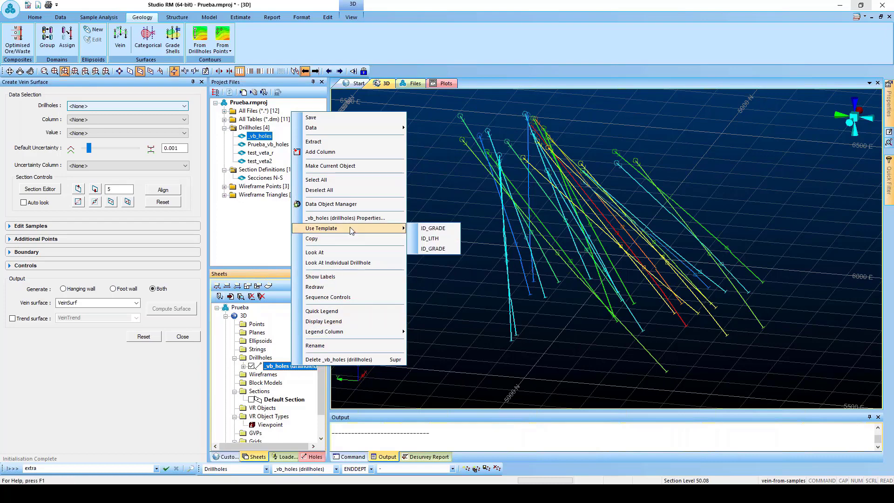
click(441, 239)
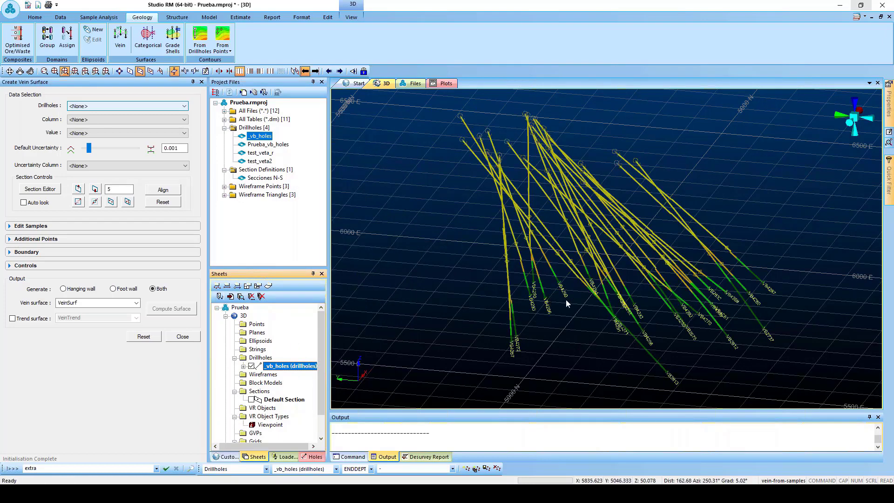
Step: Set the vein surface's drillholes to _vb_holes and its data column to LITH
scroll(541, 325, up, 2)
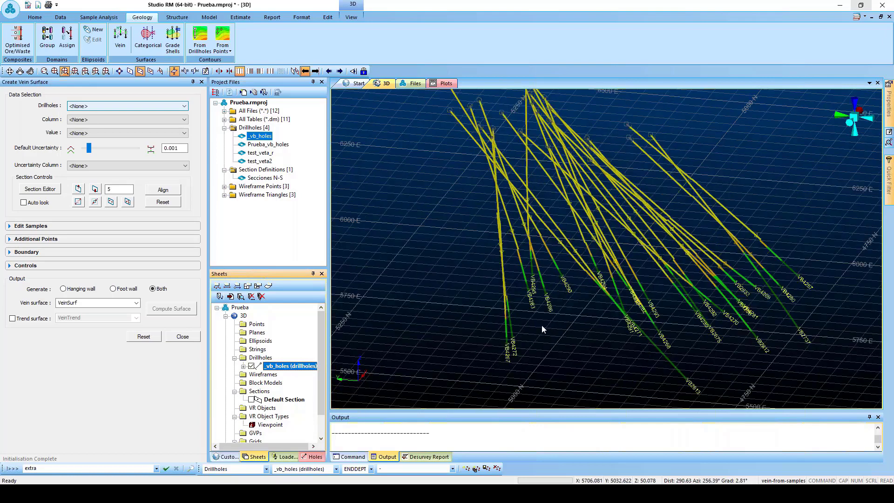
scroll(541, 325, up, 3)
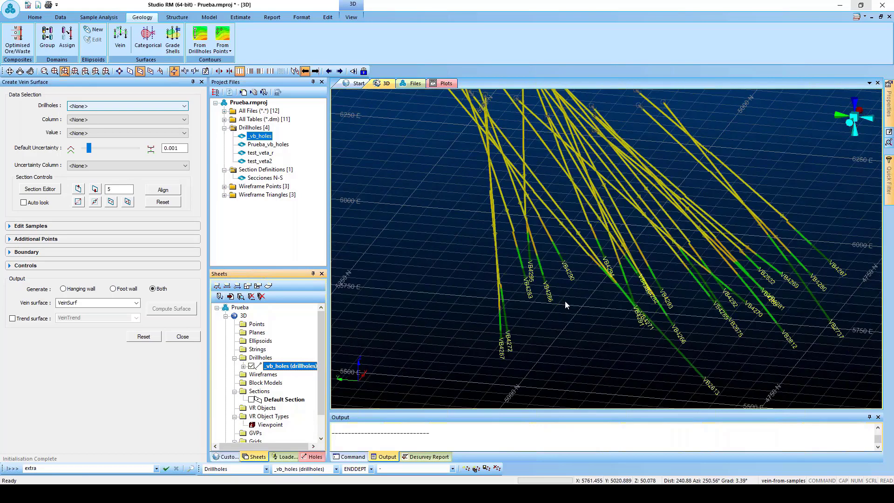
shift+drag(565, 302, 529, 276)
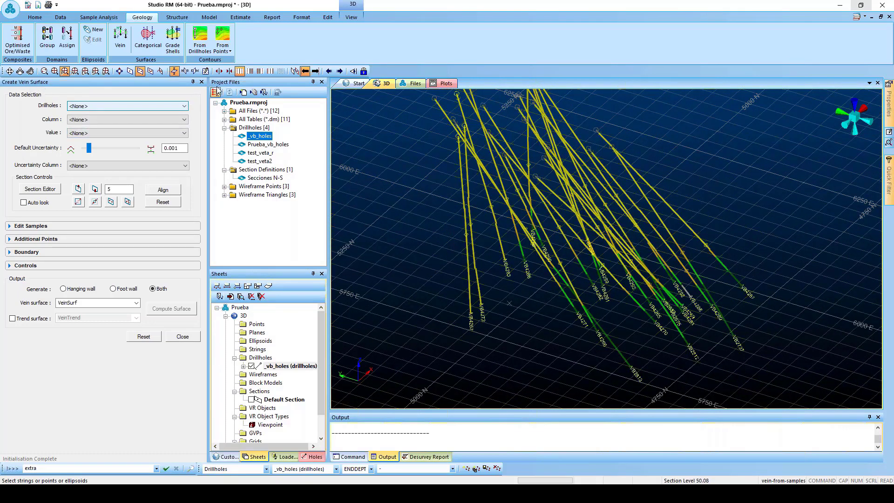
click(185, 107)
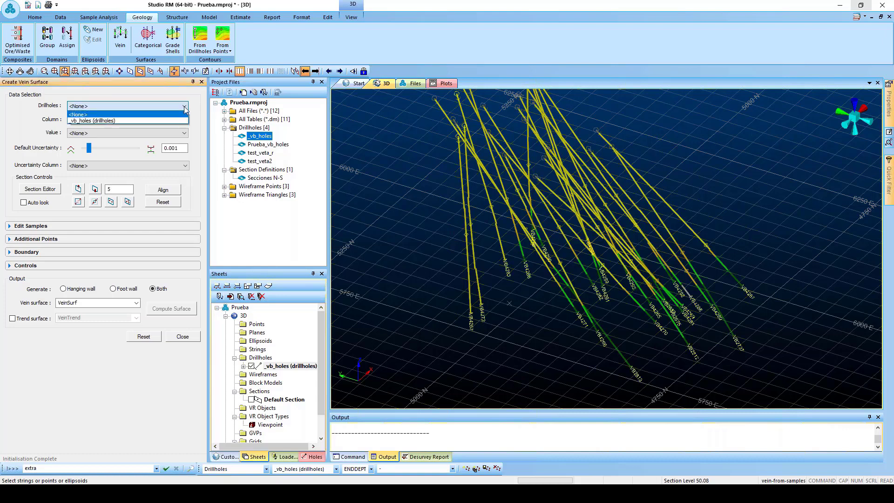
click(116, 121)
click(116, 119)
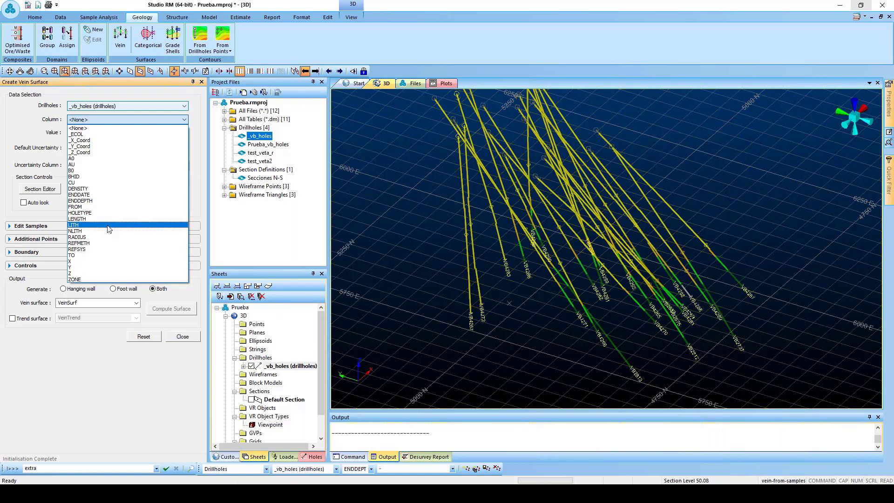
click(109, 225)
Step: Try the LITH values Basalt, Breccia and Siltstone in turn to preview their contact points on the drillholes
click(184, 133)
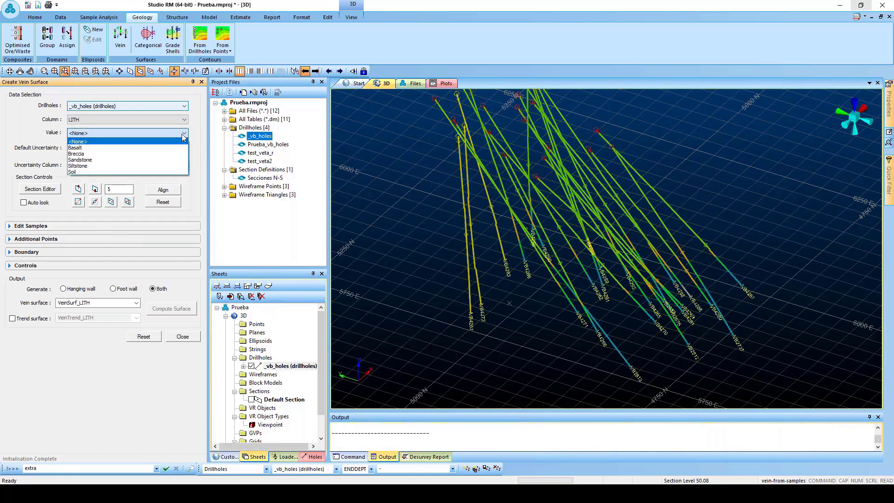
click(116, 148)
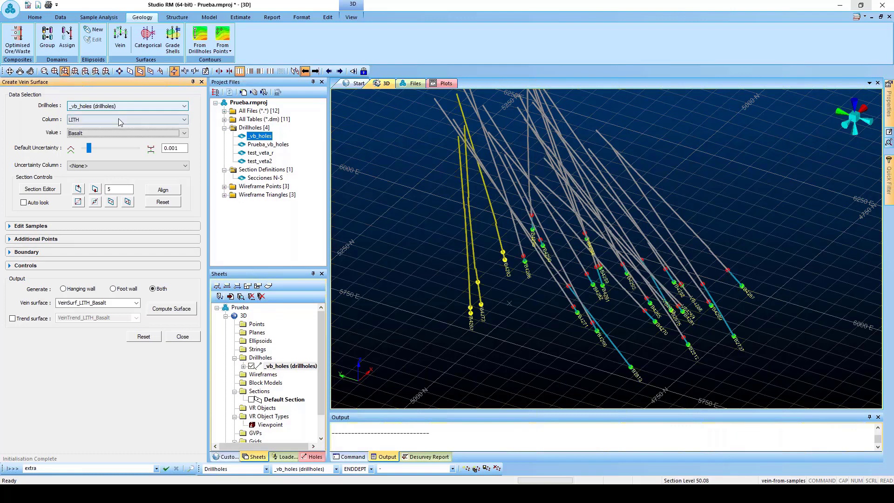
click(185, 133)
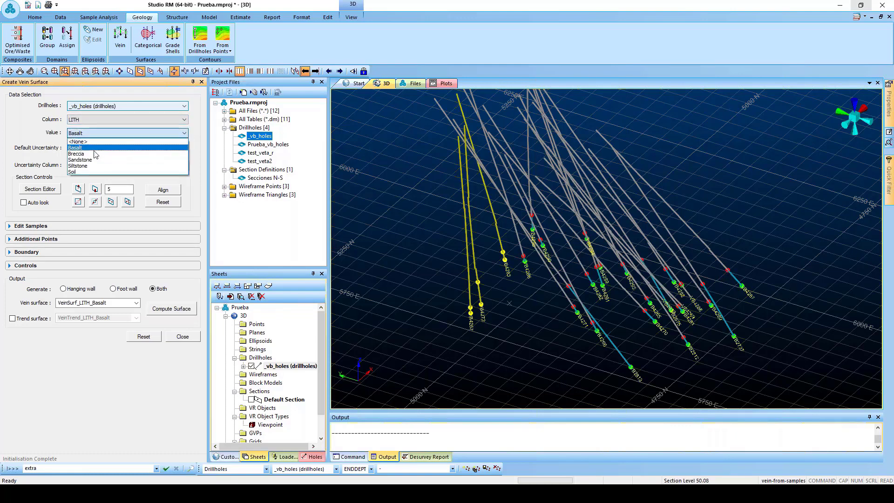
click(96, 154)
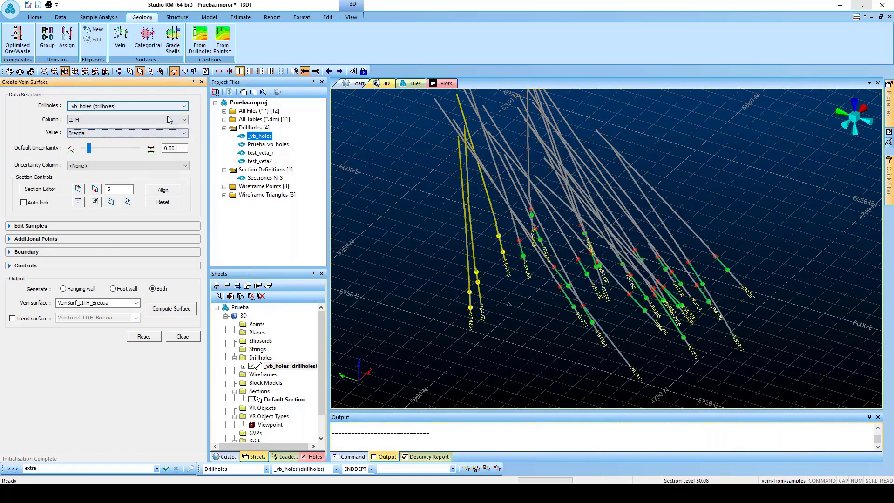
click(183, 133)
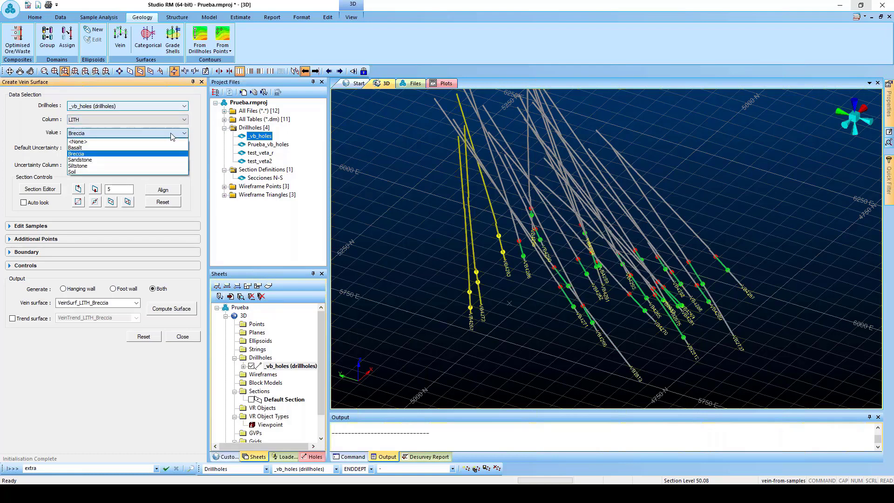
click(103, 167)
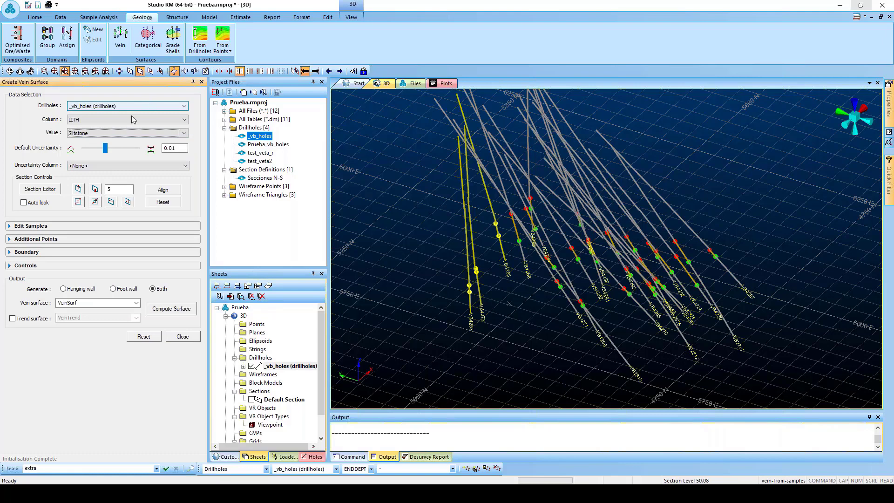
Step: Switch the data column to NLITH and try the values 2 and 3 in turn
click(184, 120)
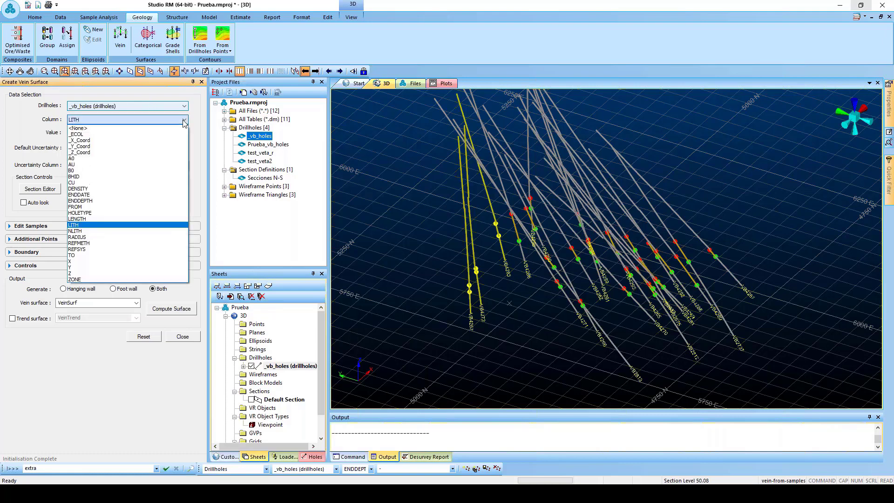
click(93, 231)
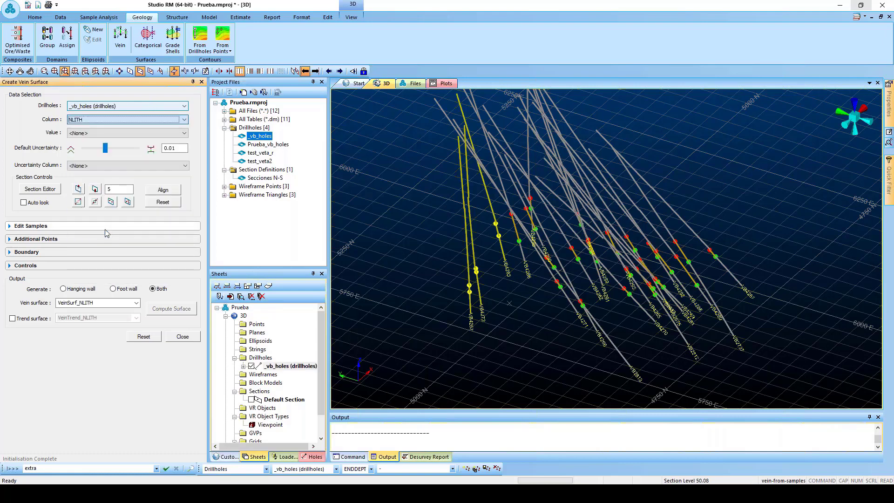
click(149, 134)
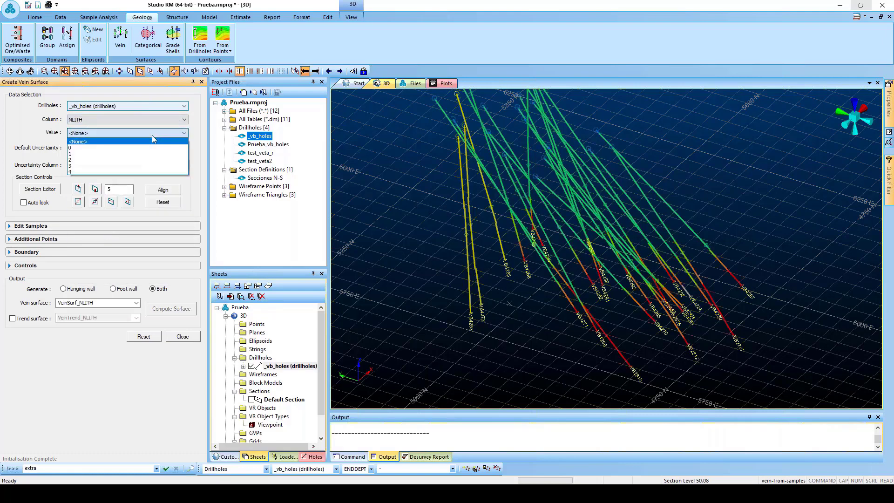
click(106, 160)
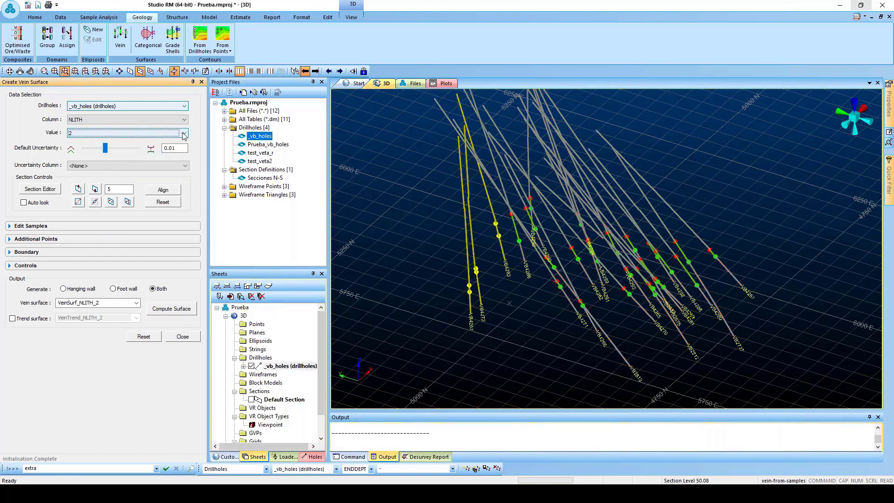
click(120, 134)
click(104, 166)
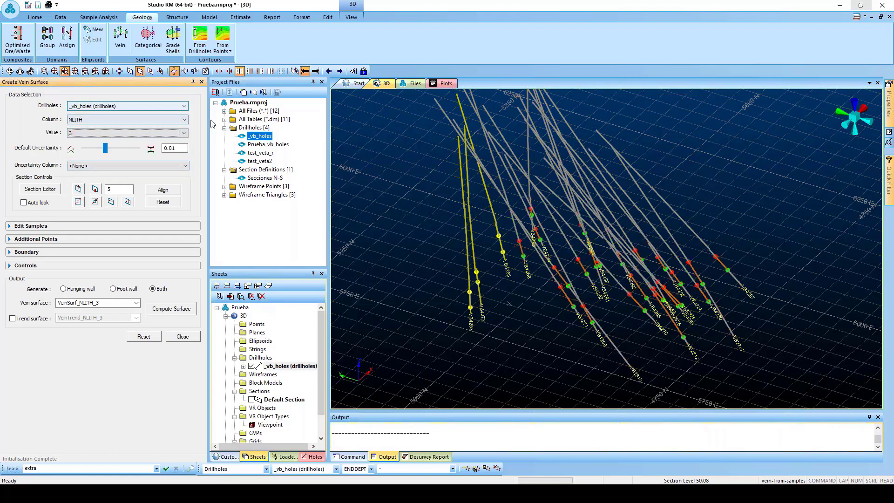
Step: Set the vein surface's data column to LITH and its value to Siltstone
click(184, 121)
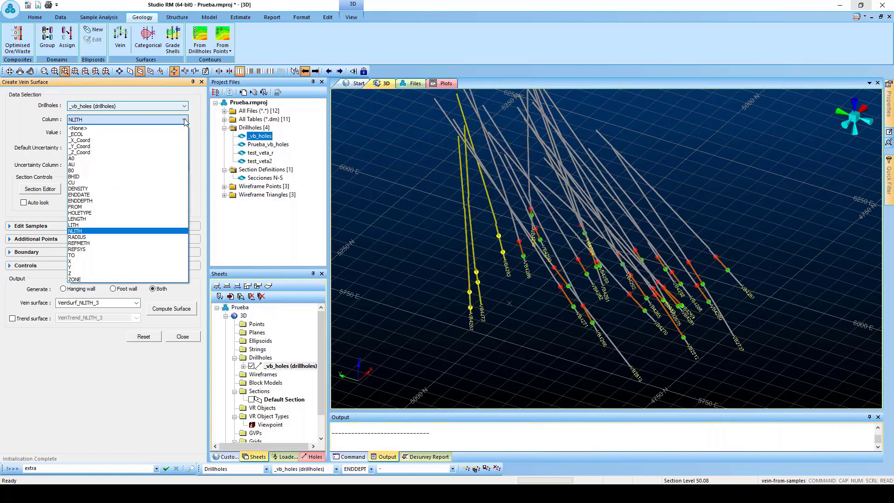
click(102, 225)
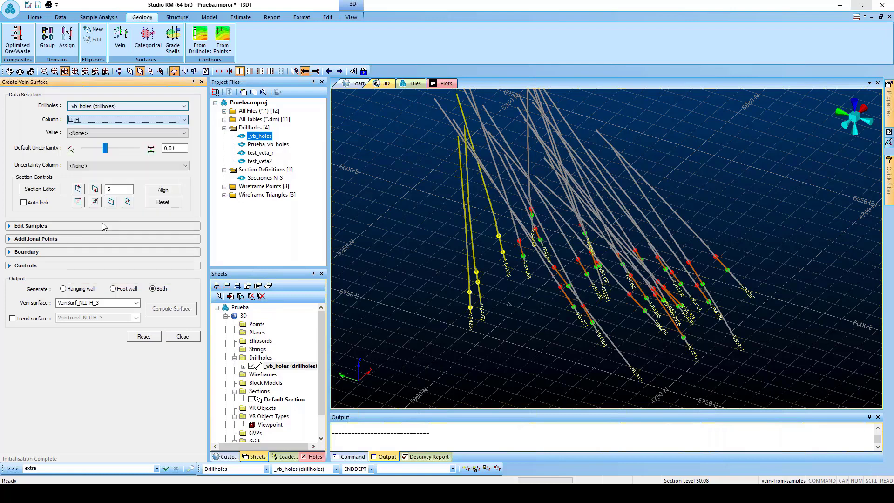
click(184, 134)
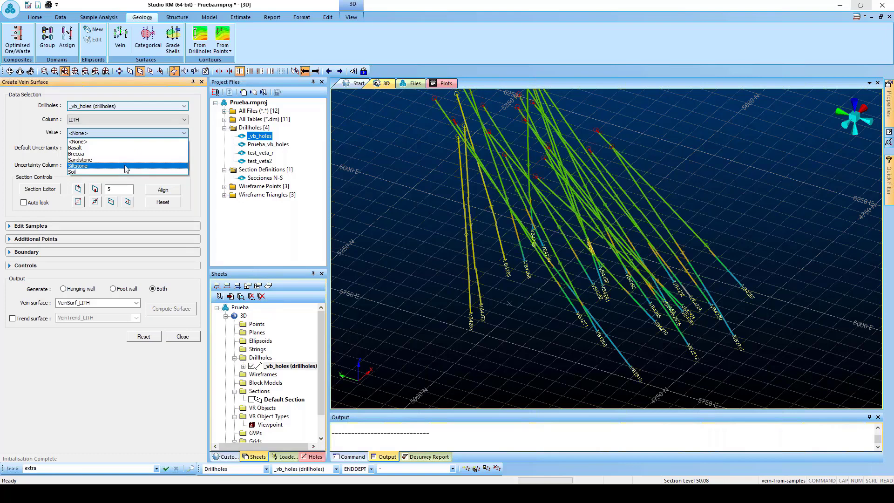
click(126, 166)
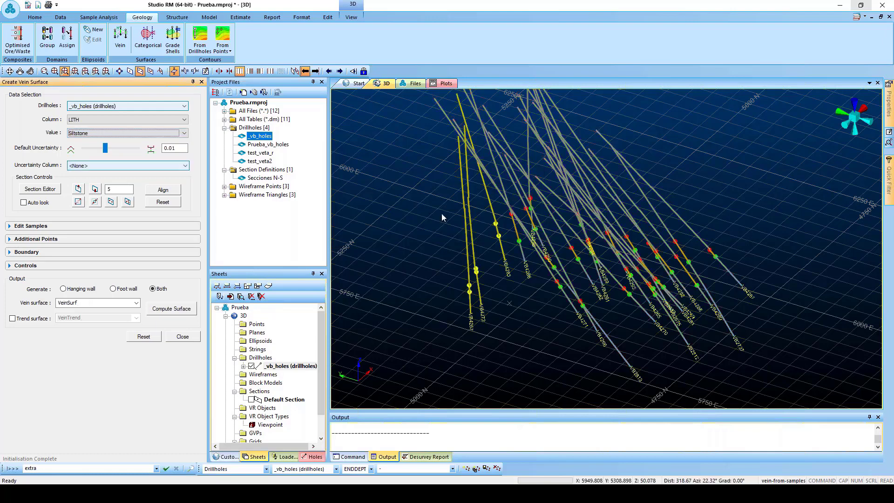
Step: Expand the vein surface's Additional Points settings and clear the drillhole selection in the 3D view
scroll(624, 262, up, 5)
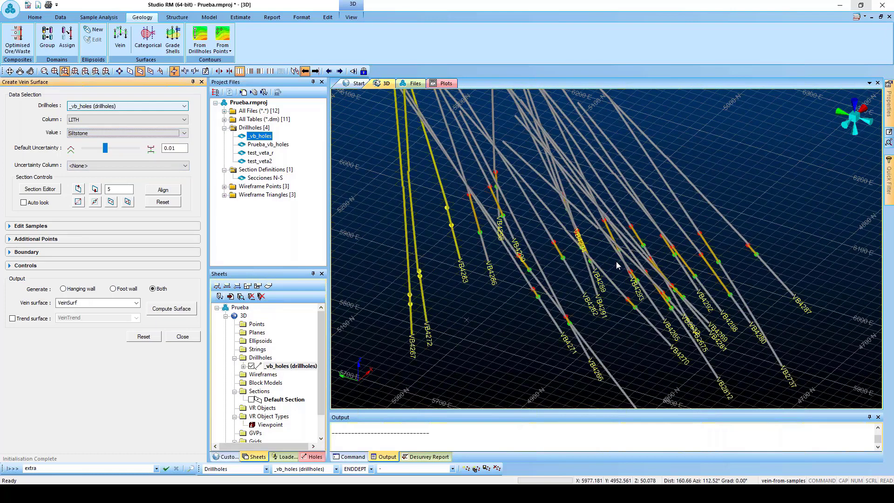
drag(647, 263, 532, 239)
scroll(532, 240, down, 5)
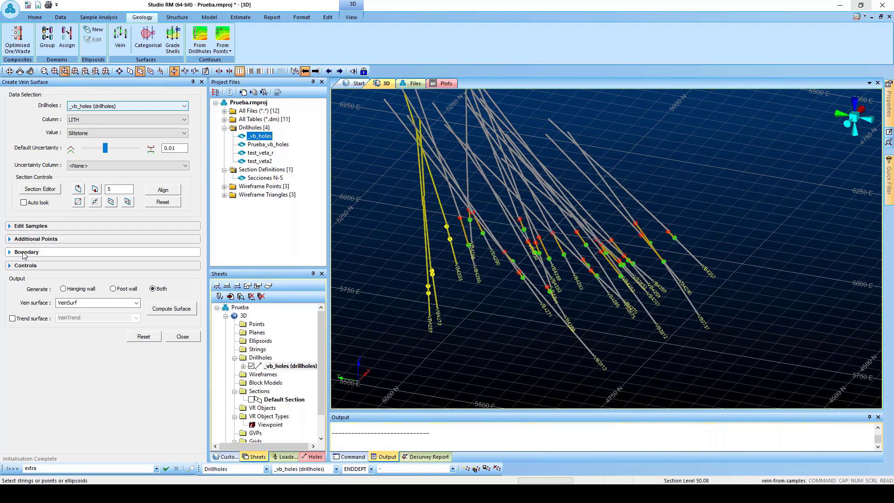
click(9, 240)
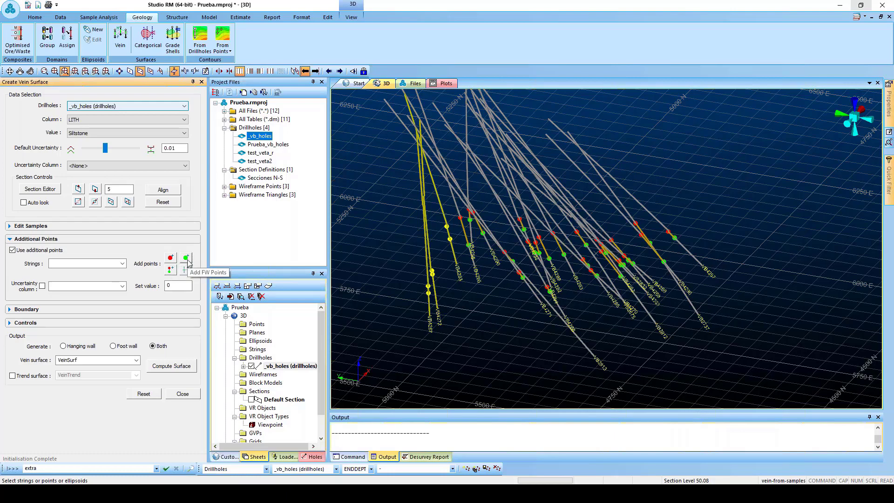
click(468, 312)
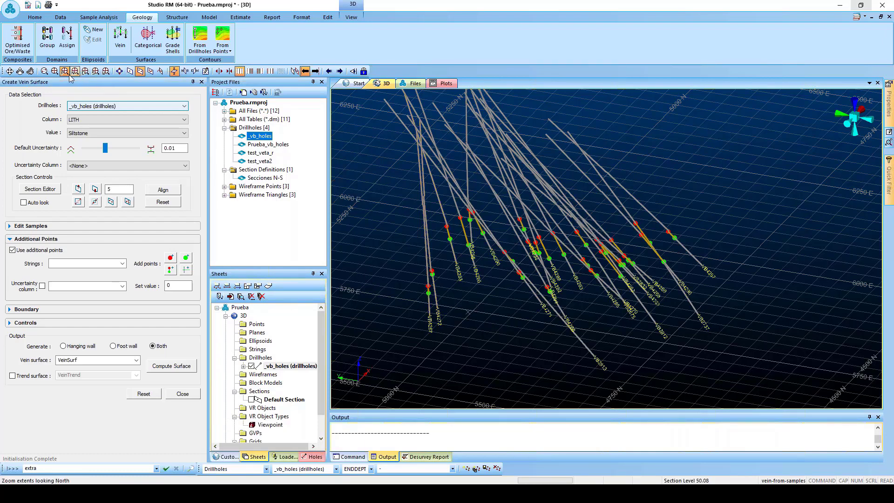
Step: Define a north-south section through a single point picked among the drillholes and align the 3D view to it
click(55, 71)
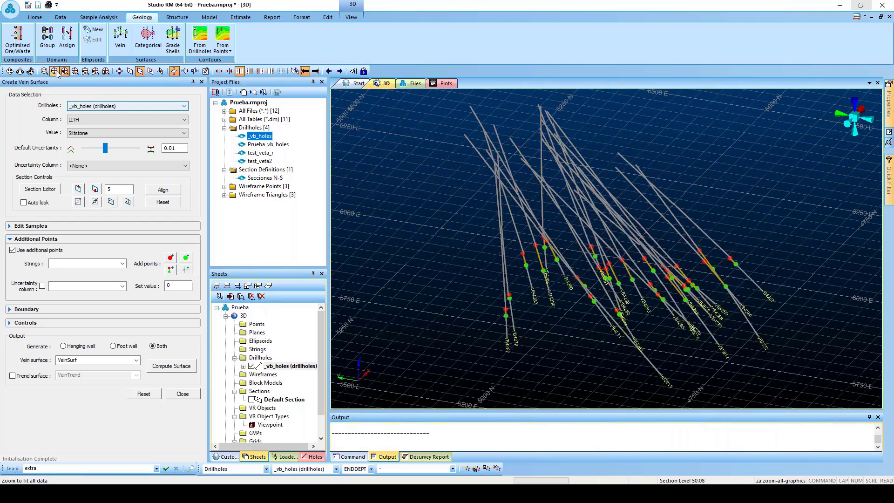
click(353, 72)
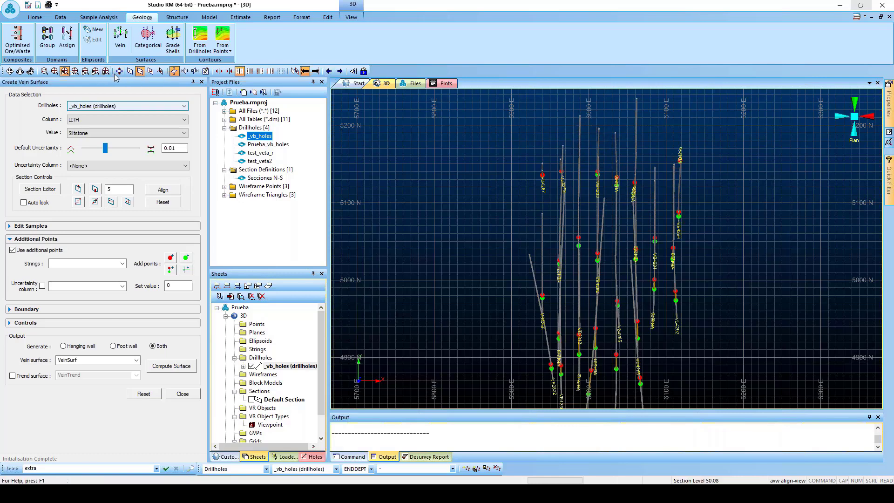
click(129, 71)
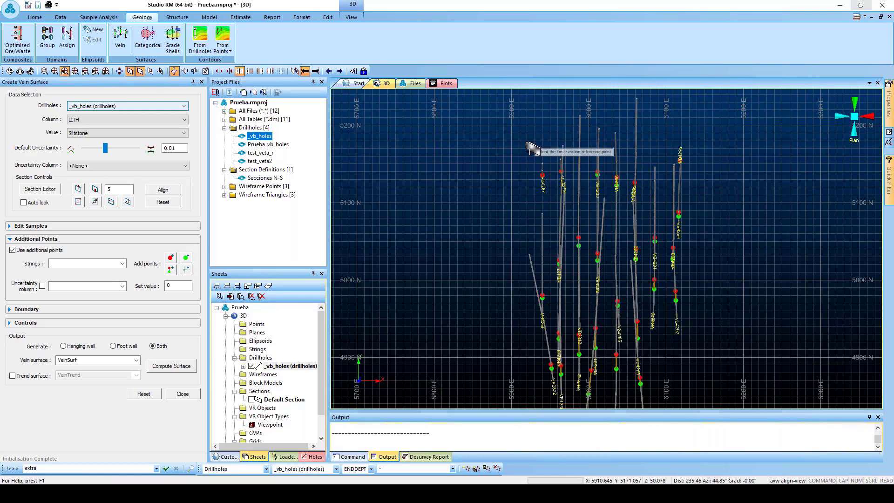
click(580, 113)
click(442, 290)
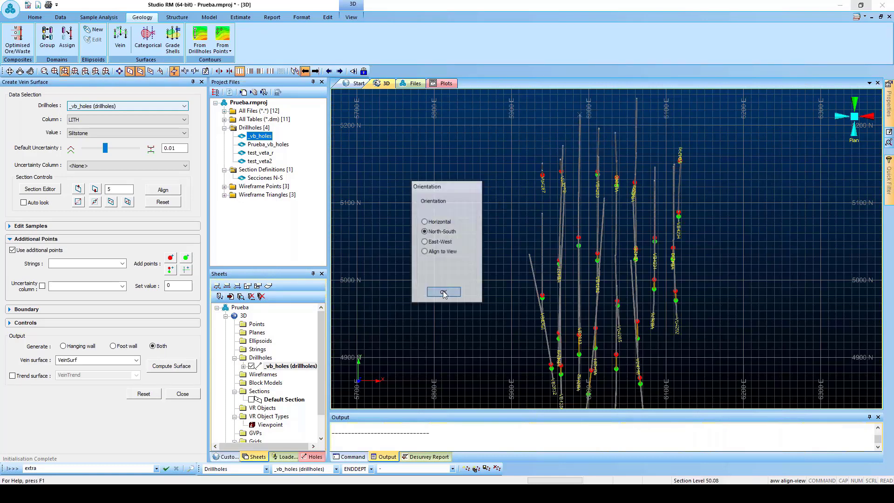
click(353, 71)
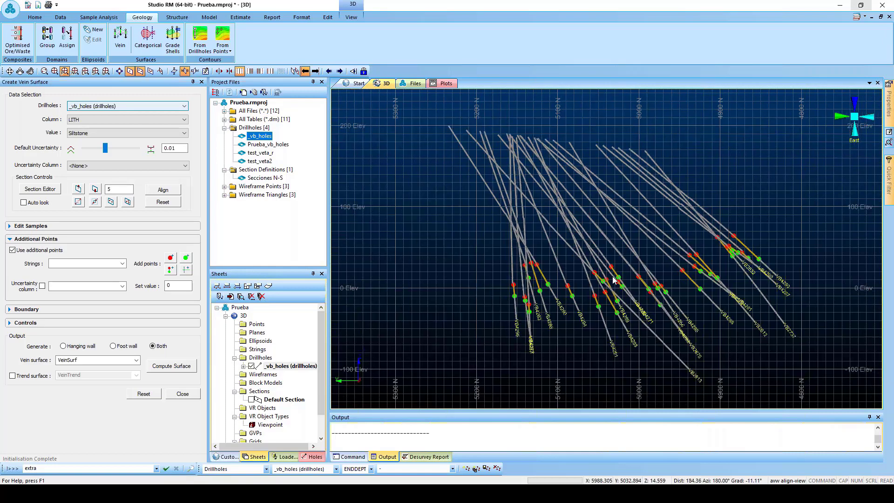
scroll(614, 279, up, 1)
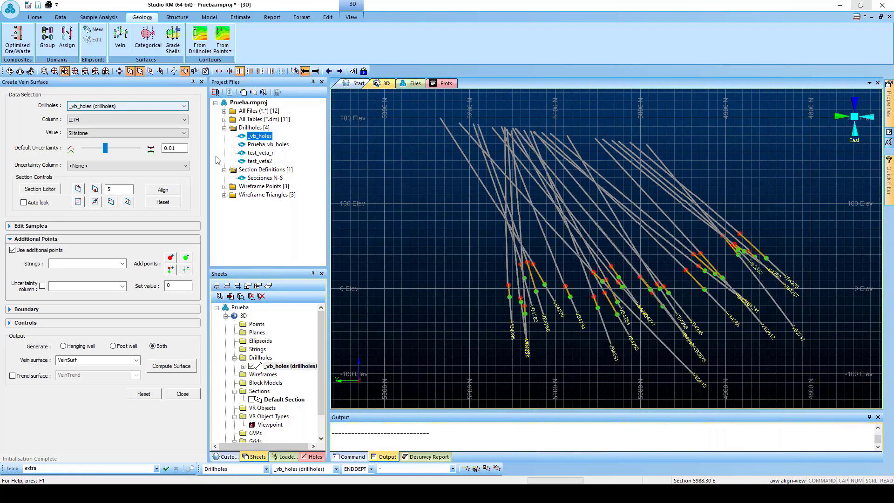
Step: Load the _vb_stopotr wireframe into the 3D view and display it as a slice along the section
click(224, 187)
click(224, 219)
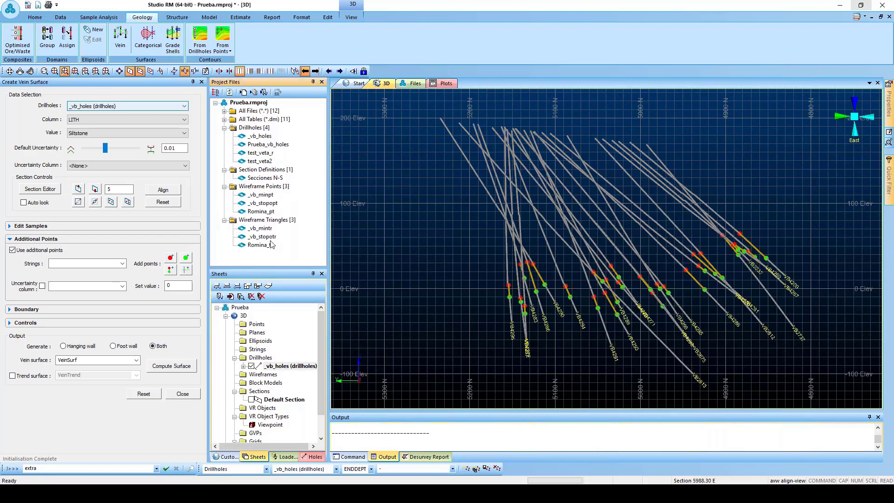
drag(262, 237, 408, 220)
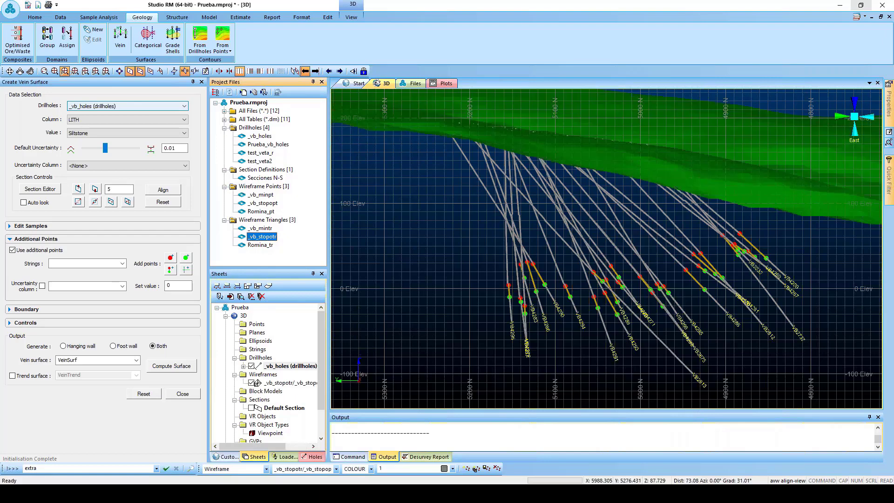
click(302, 18)
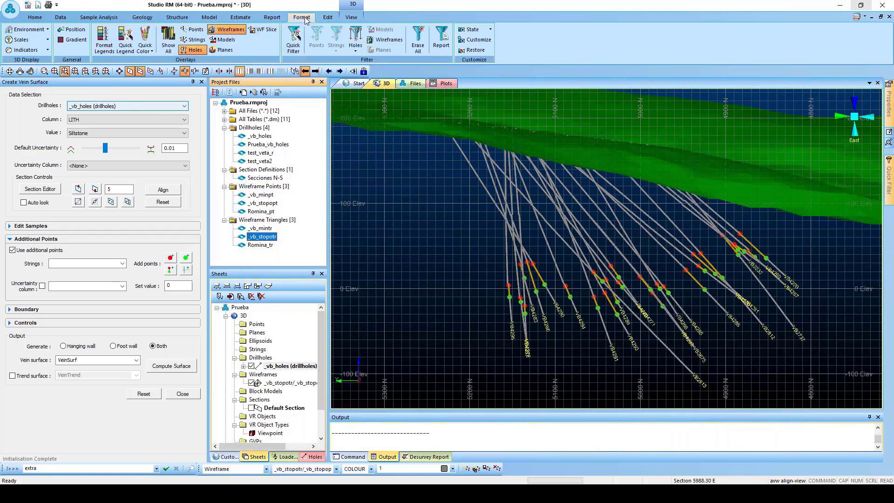
click(269, 32)
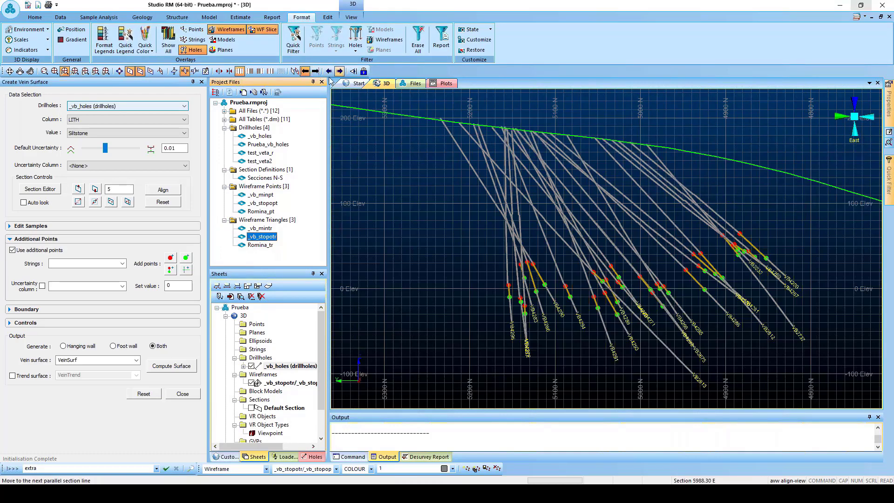
Step: Clip the data outside the section corridor and set the clipping width to 13
click(270, 71)
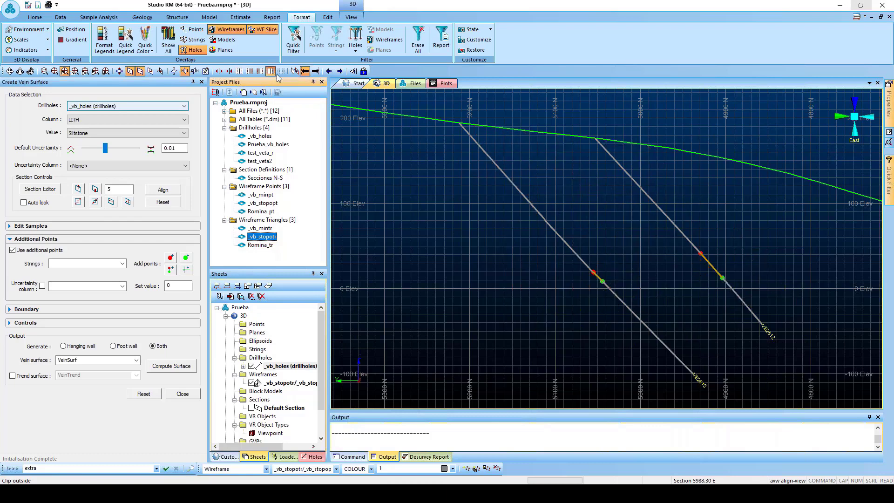
click(350, 17)
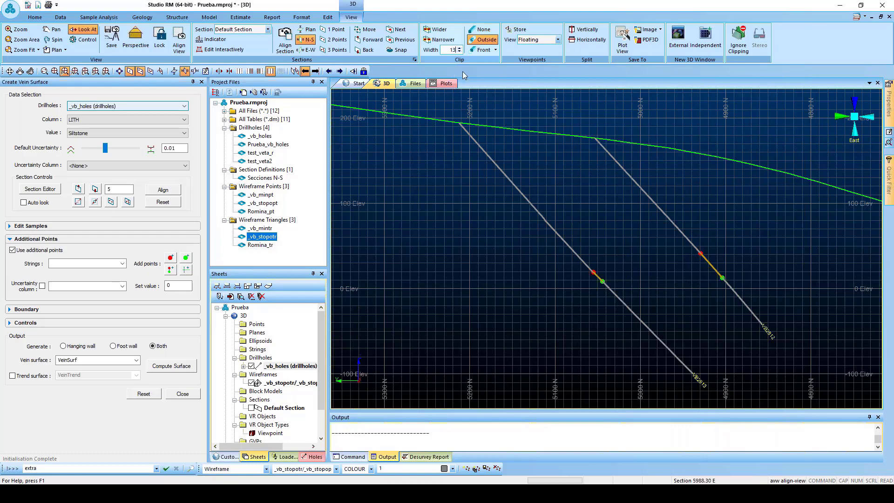
click(623, 217)
click(460, 52)
click(460, 52)
click(460, 52)
click(459, 48)
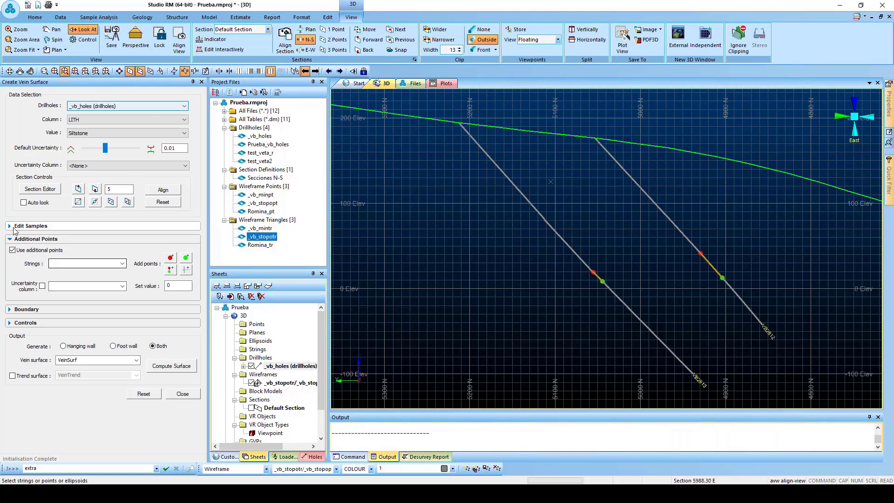
Step: Expand the vein surface's Boundary, Controls and Edit Samples settings and review their options
click(10, 309)
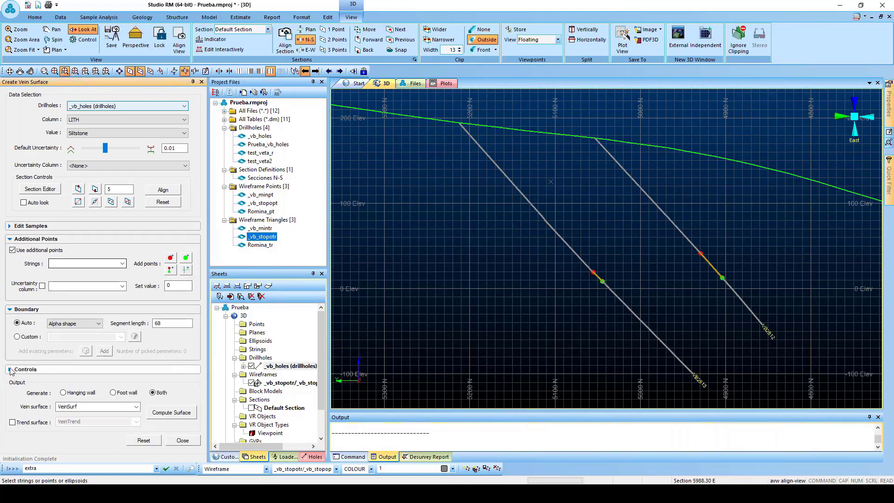
click(10, 369)
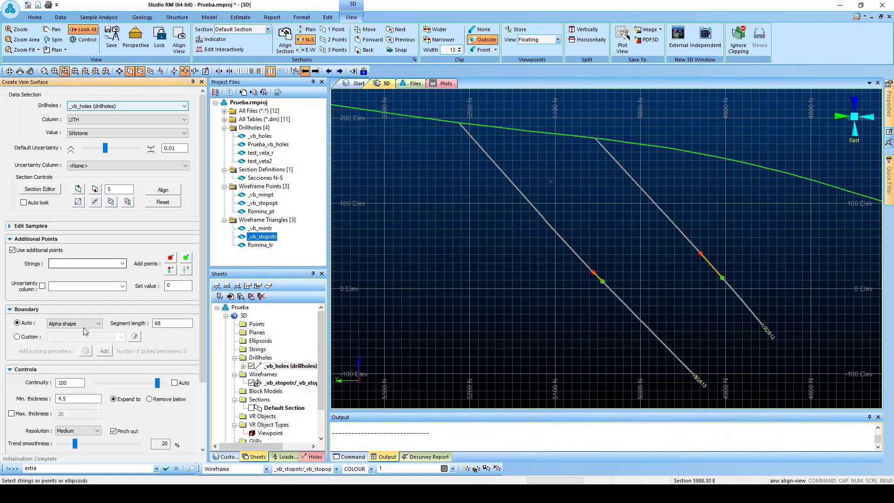
mouse_move(205, 330)
mouse_down()
mouse_move(202, 396)
mouse_move(204, 337)
mouse_up()
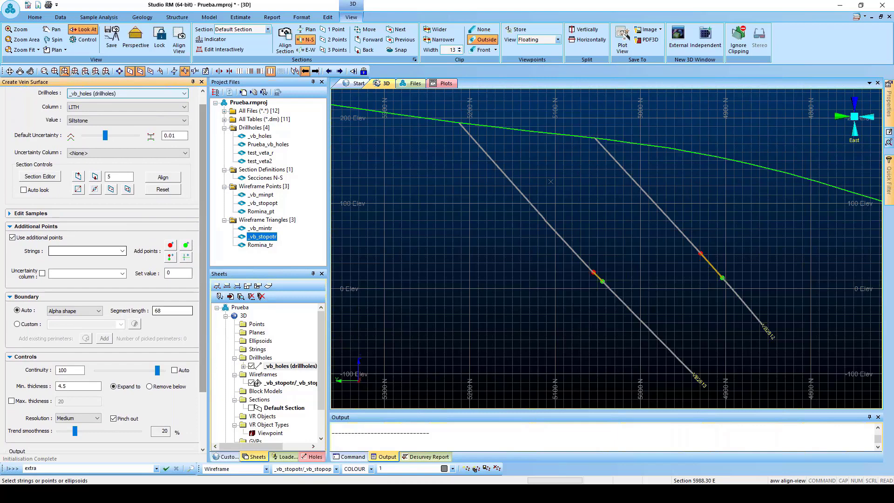
click(10, 214)
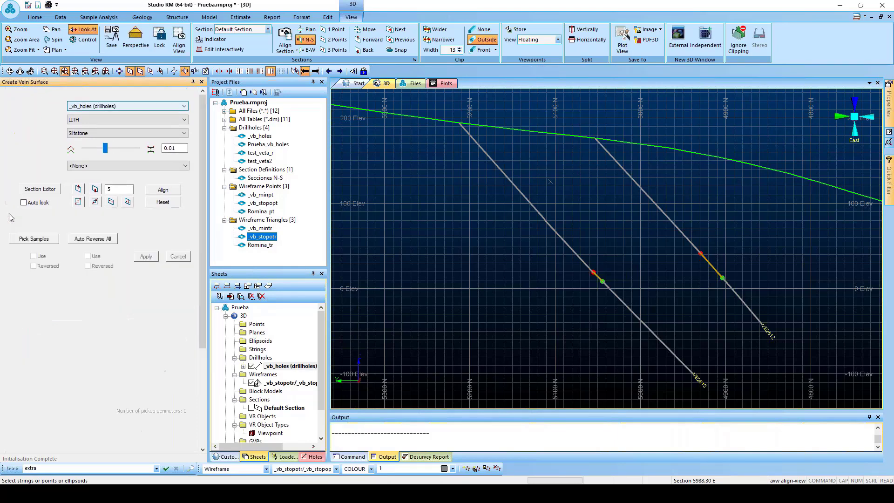
drag(204, 231, 200, 291)
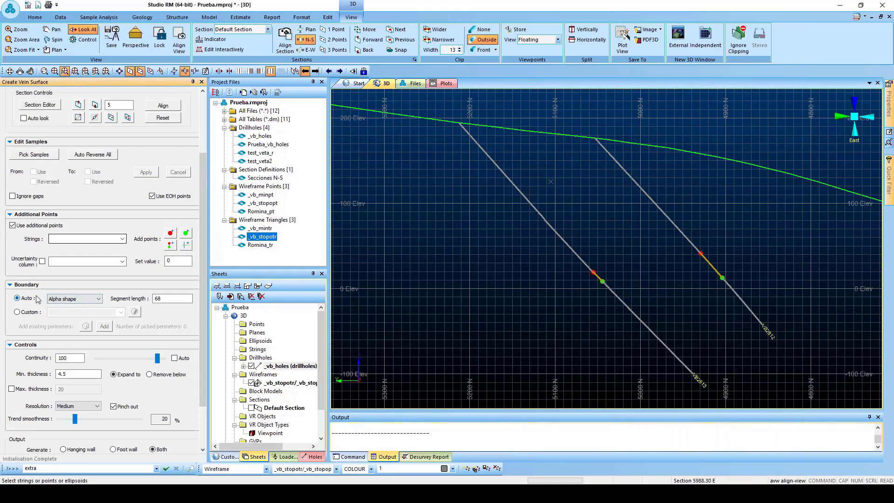
drag(202, 298, 203, 314)
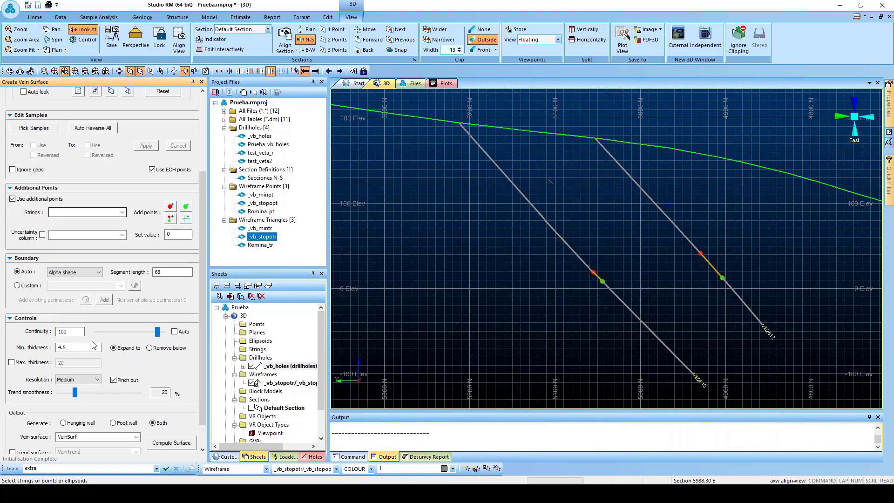
scroll(204, 348, down, 1)
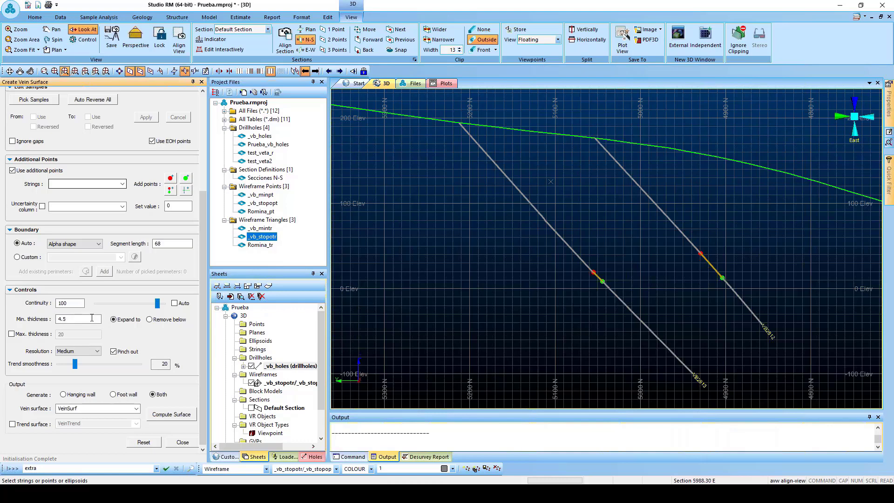
Step: Set the vein surface's minimum thickness to 1 with the Remove below option
click(149, 320)
click(65, 319)
scroll(201, 328, down, 1)
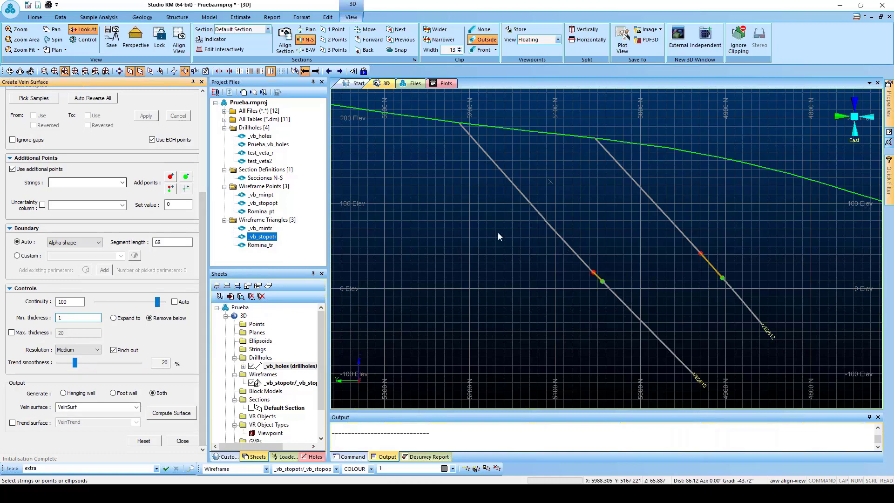
Step: Move the section plane by a distance of 25
click(298, 75)
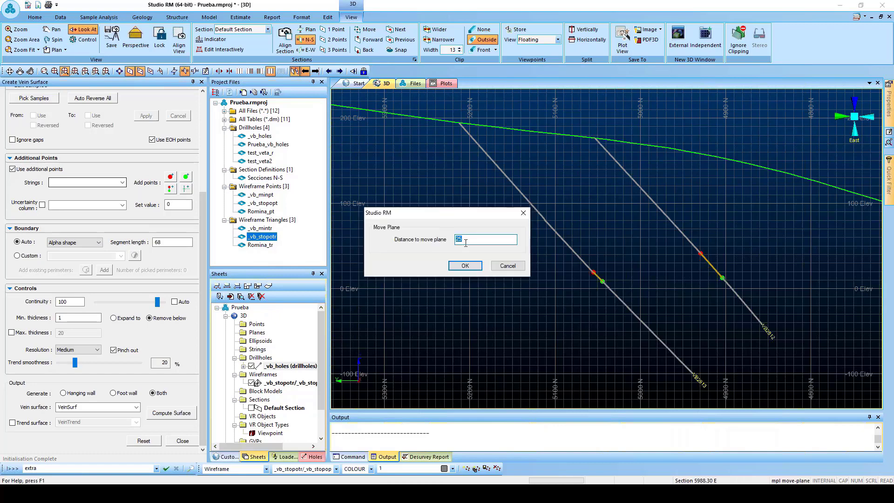
text(25)
click(465, 265)
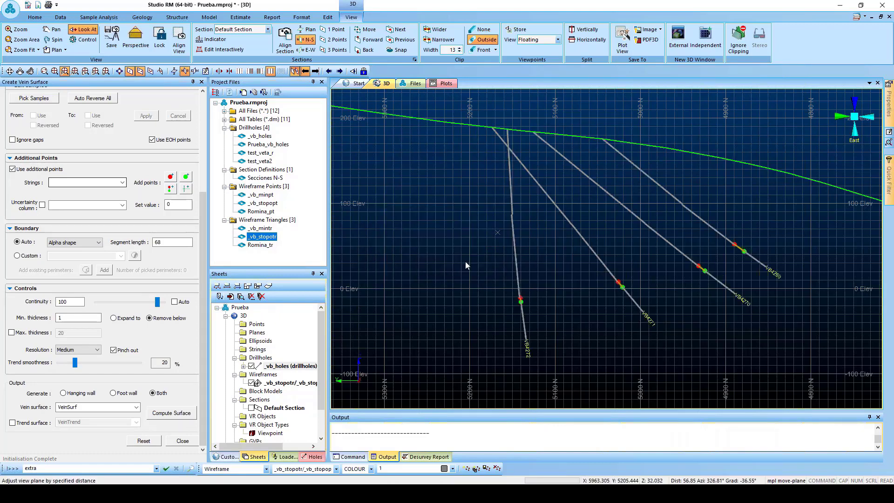
Step: Move the section plane backward to section 6113.30 E, examining the Siltstone contact points on each section's drillholes
click(306, 71)
click(306, 71)
click(306, 72)
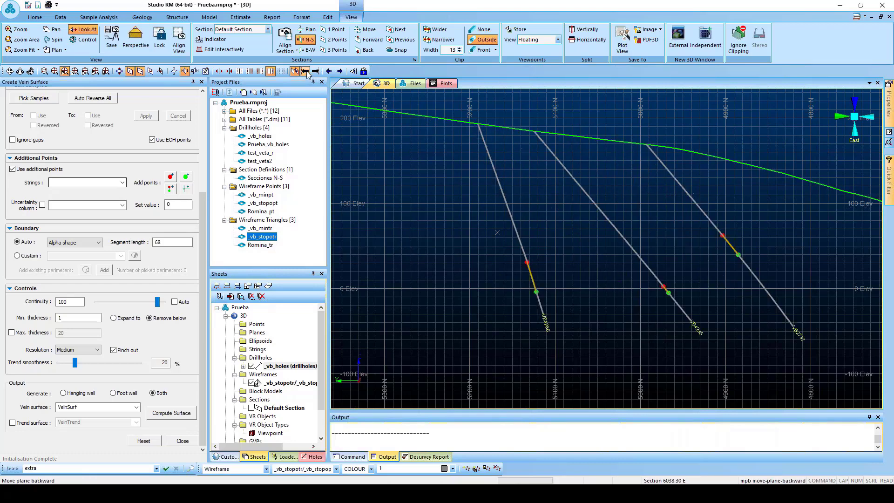
click(306, 72)
click(306, 71)
click(307, 73)
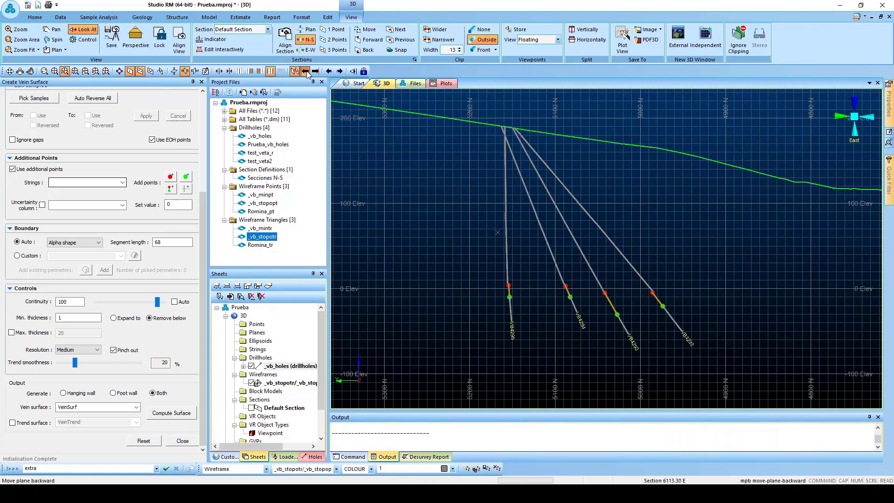
click(307, 73)
click(316, 73)
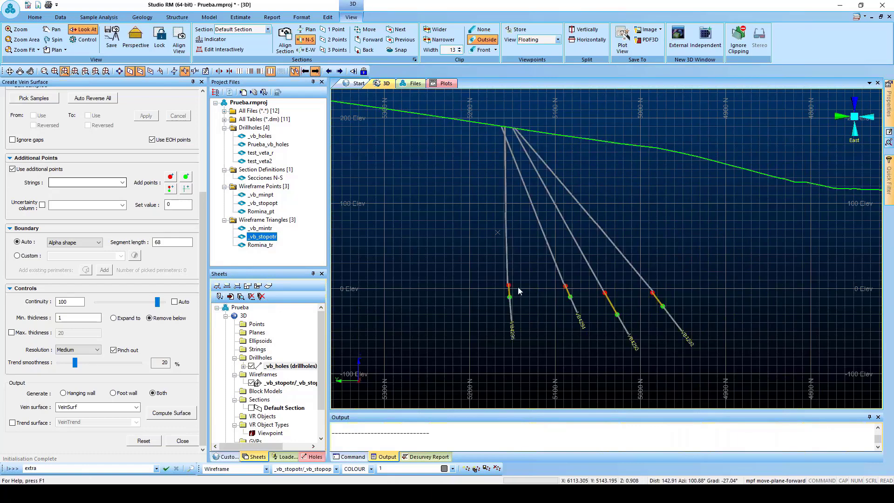
scroll(539, 294, up, 3)
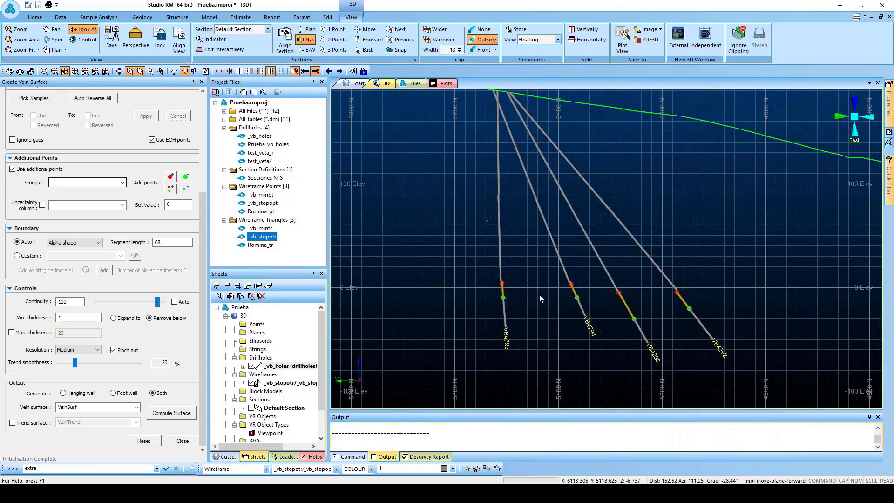
drag(201, 230, 204, 116)
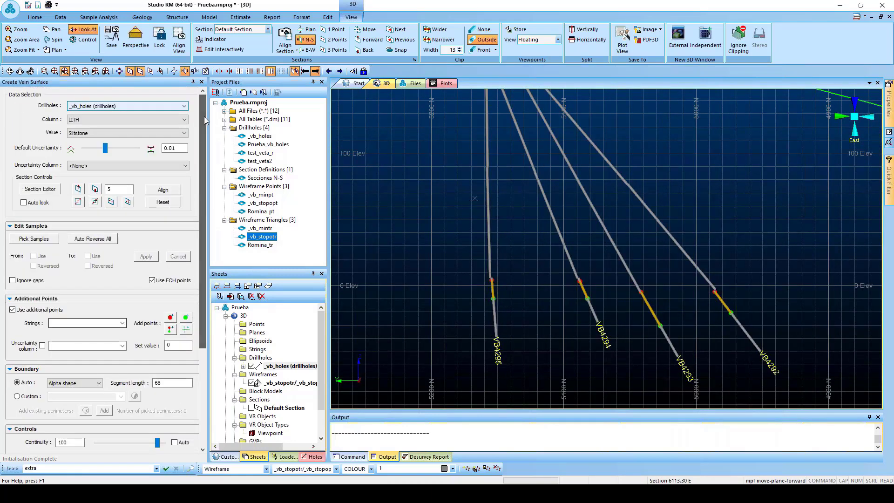
Step: Move the section plane forward through the drillhole sections to 5913.30 E, checking the contact points on each one
click(305, 72)
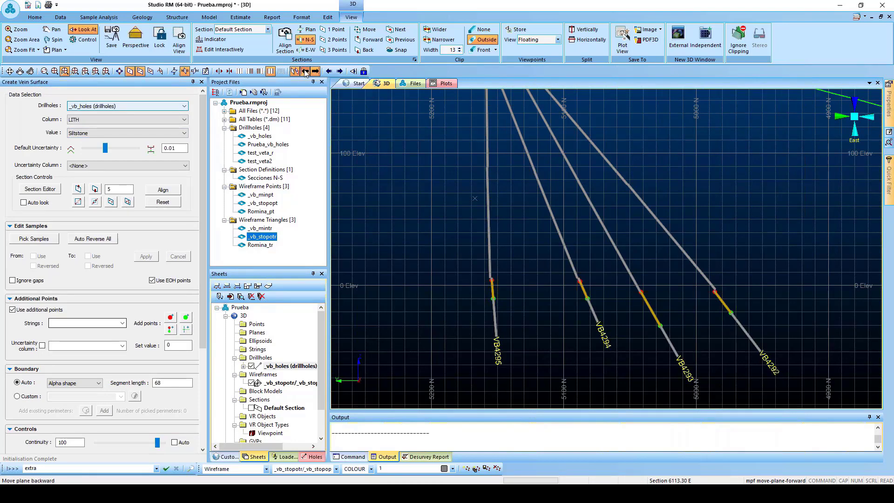
click(315, 71)
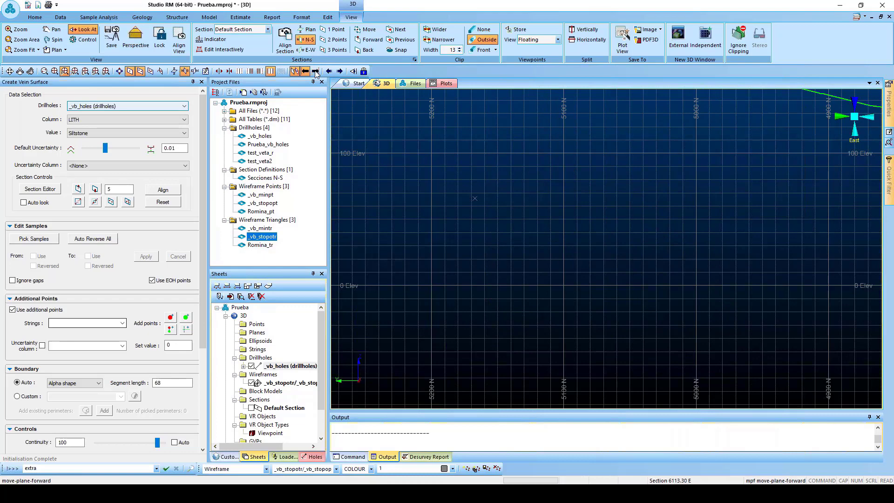
scroll(493, 219, down, 3)
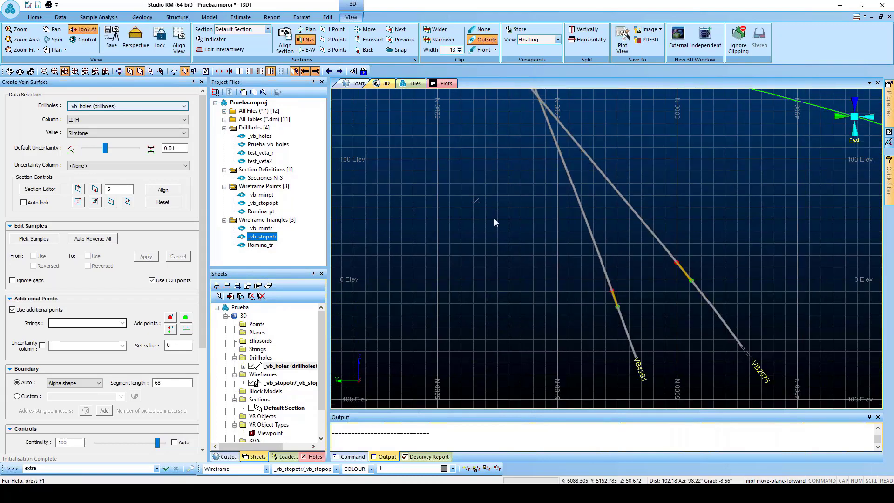
scroll(493, 219, down, 1)
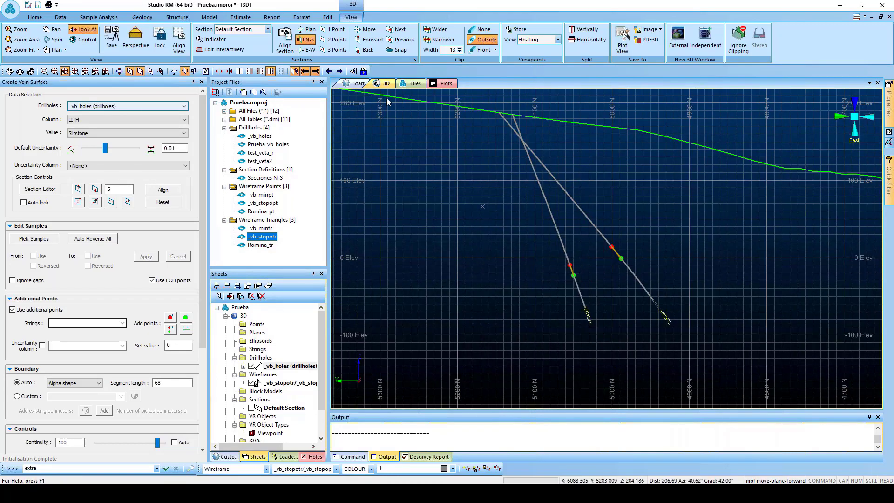
click(316, 72)
click(316, 71)
click(316, 71)
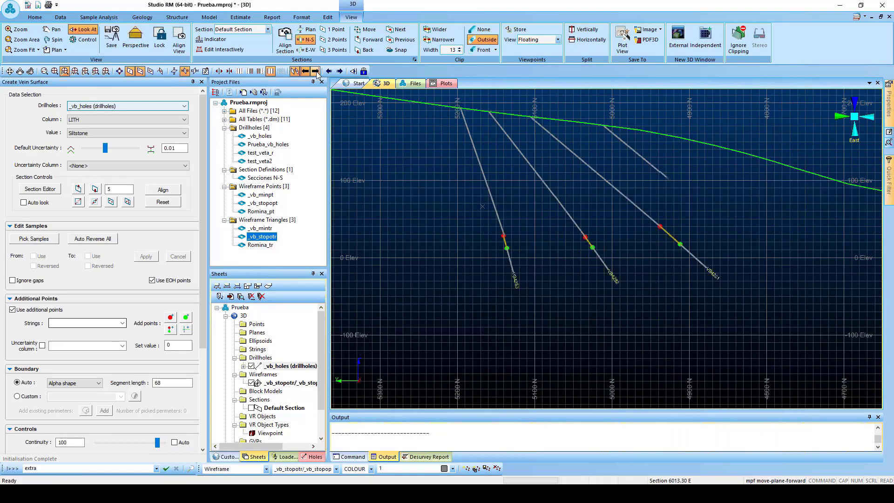
click(315, 72)
click(316, 71)
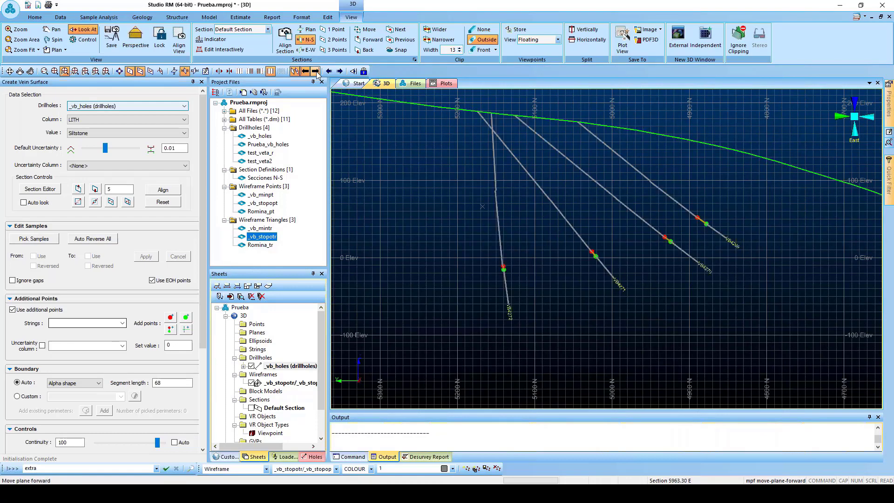
click(315, 71)
click(315, 71)
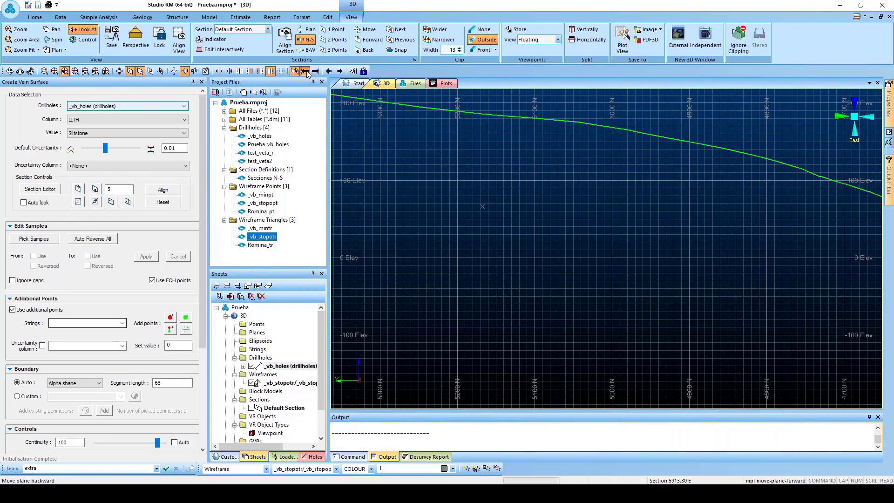
Step: Move the section plane backward to 5988.30 E and compute the VeinSurf surface for both the hanging wall and the foot wall
click(306, 72)
click(306, 71)
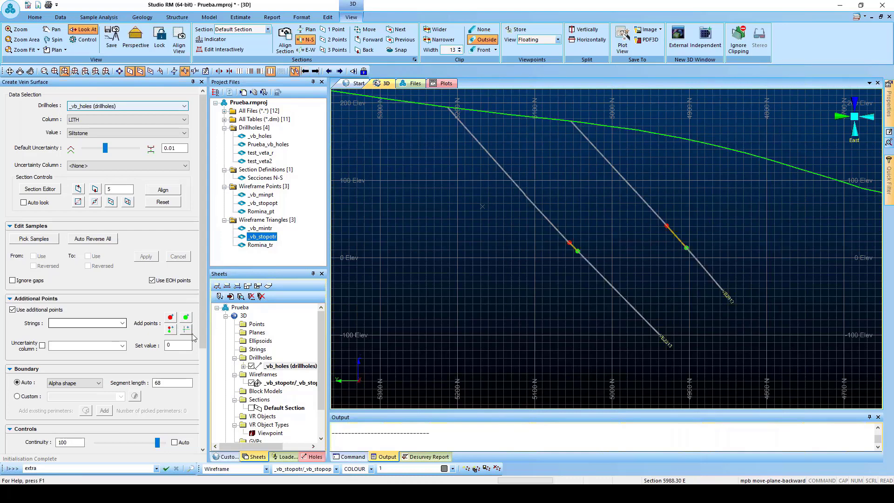
drag(203, 338, 204, 432)
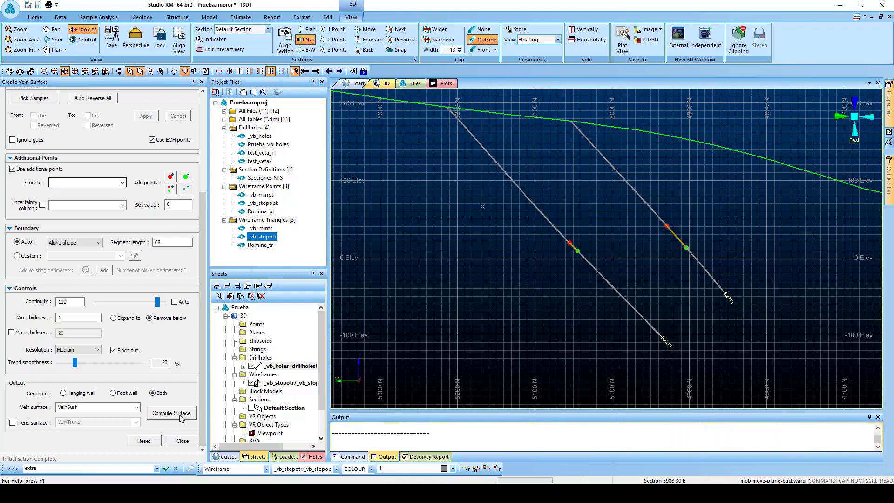
mouse_move(202, 324)
mouse_down()
mouse_move(203, 278)
mouse_move(203, 335)
mouse_up()
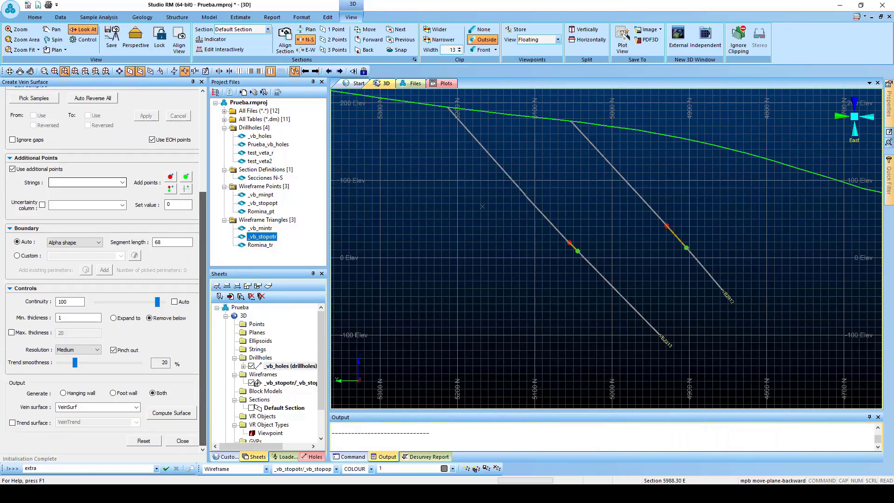
click(172, 416)
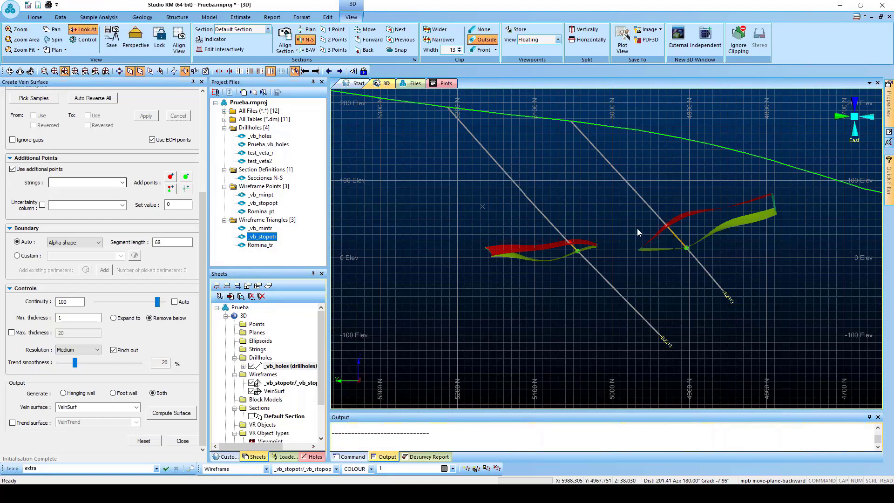
Step: Show the wireframes as slice outlines on the section plane, with Remove below kept for the minimum thickness
middle_drag(636, 230, 601, 257)
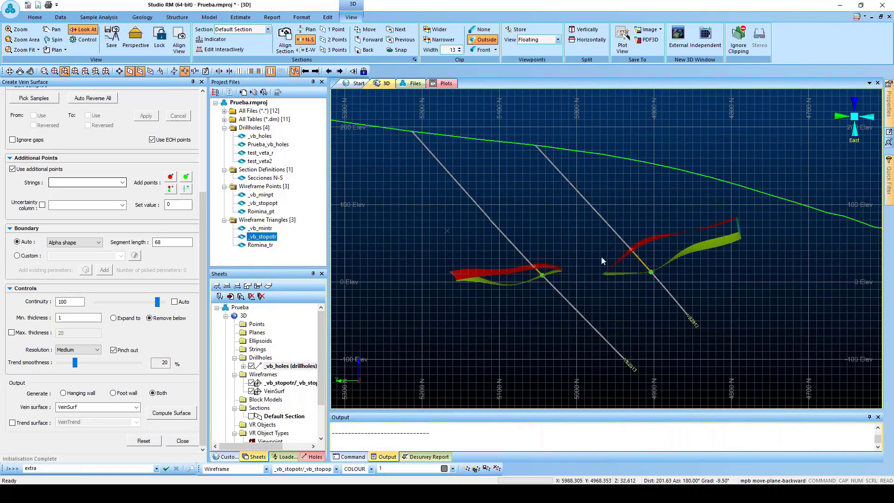
scroll(601, 258, up, 4)
scroll(601, 256, up, 2)
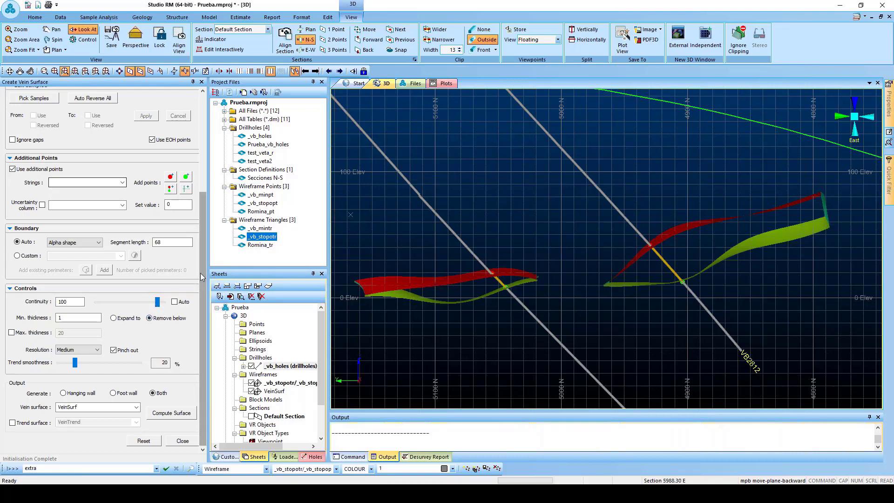
drag(201, 273, 210, 294)
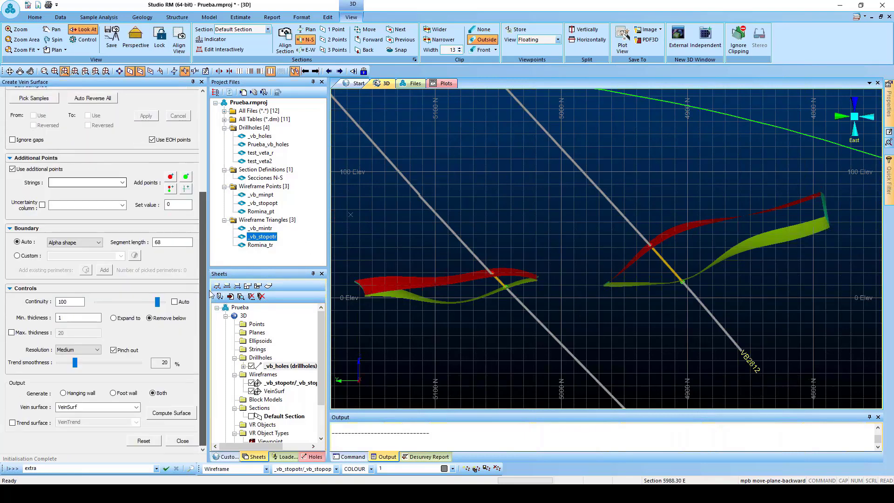
click(149, 318)
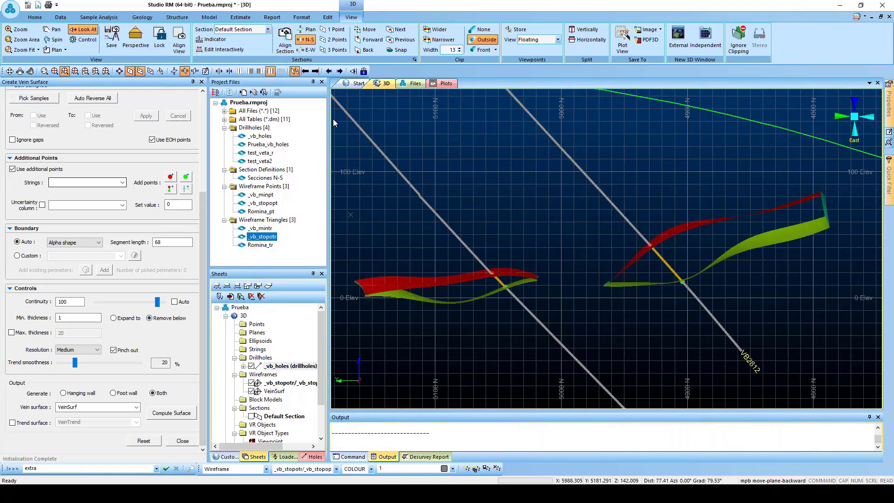
click(302, 18)
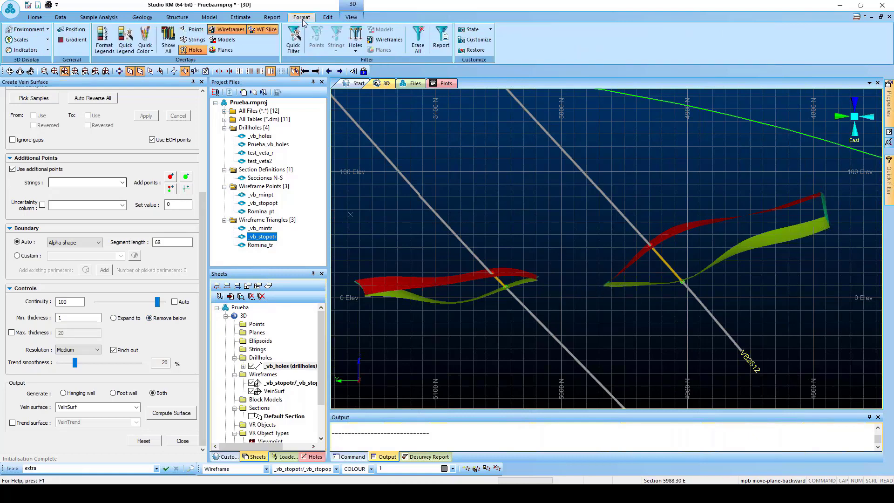
click(262, 29)
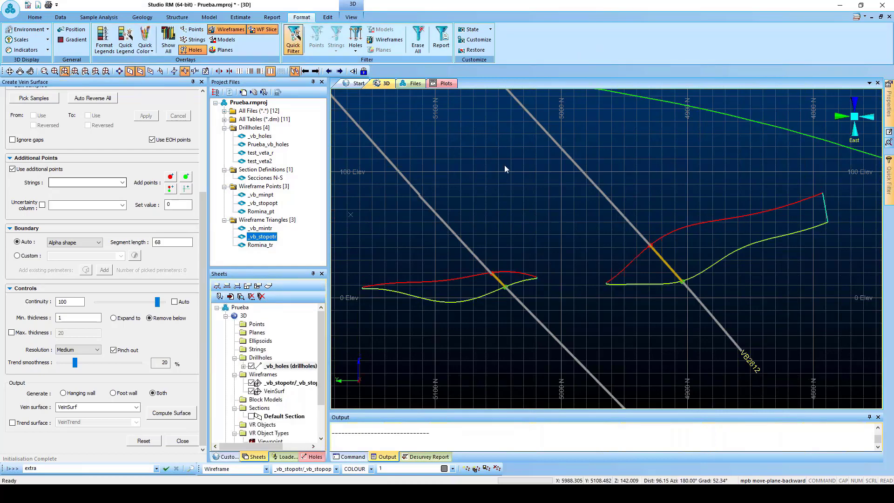
scroll(627, 267, down, 3)
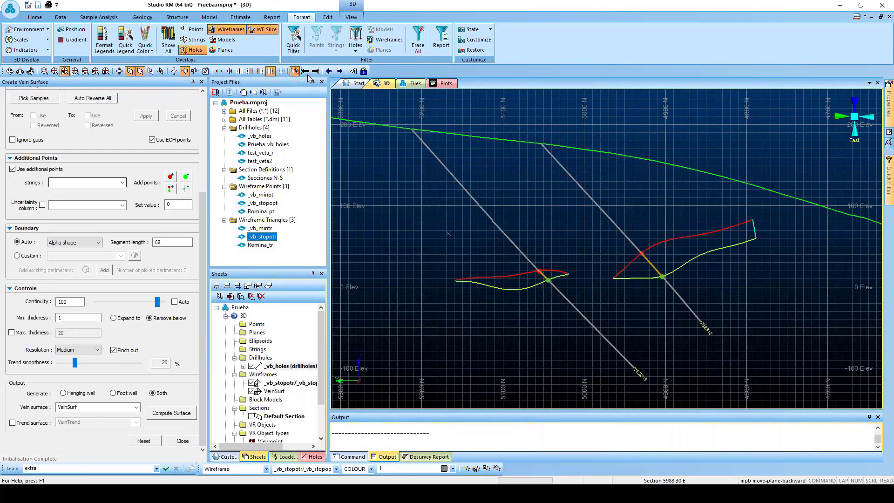
Step: Move the section plane backward to 6038.30 E and examine how the vein outline meets the Siltstone contacts on drillhole VB4286
click(305, 71)
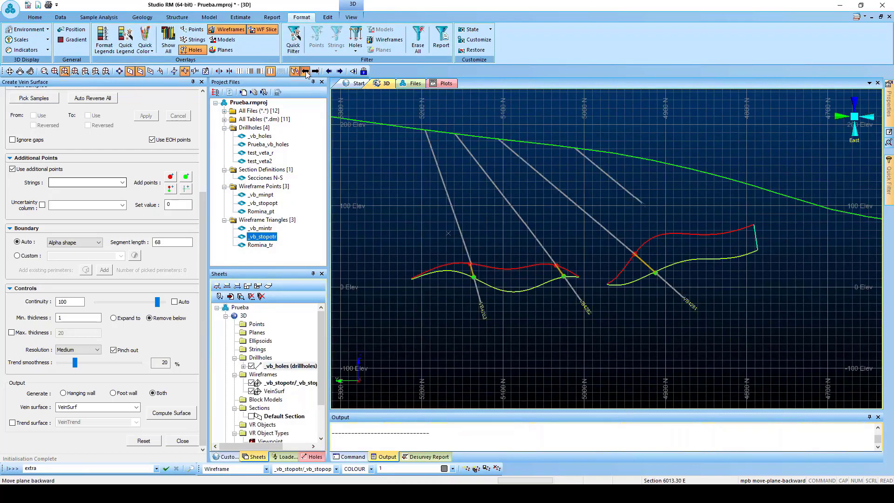
click(305, 72)
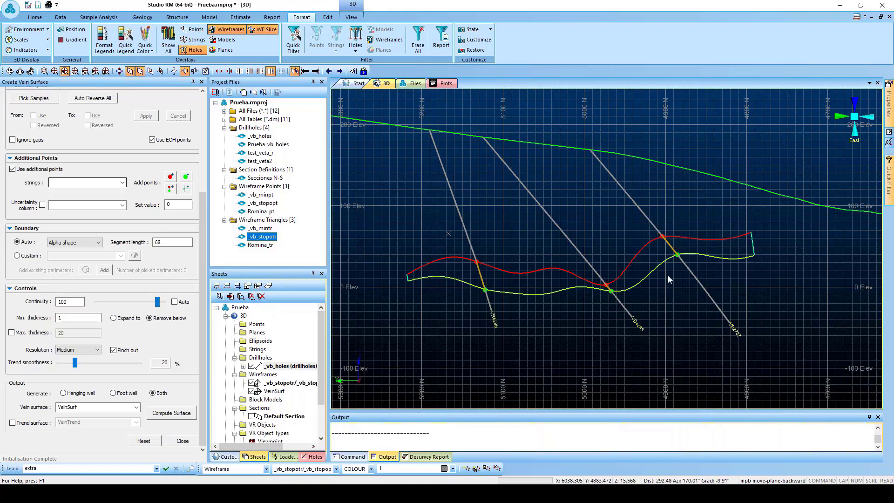
drag(205, 280, 210, 191)
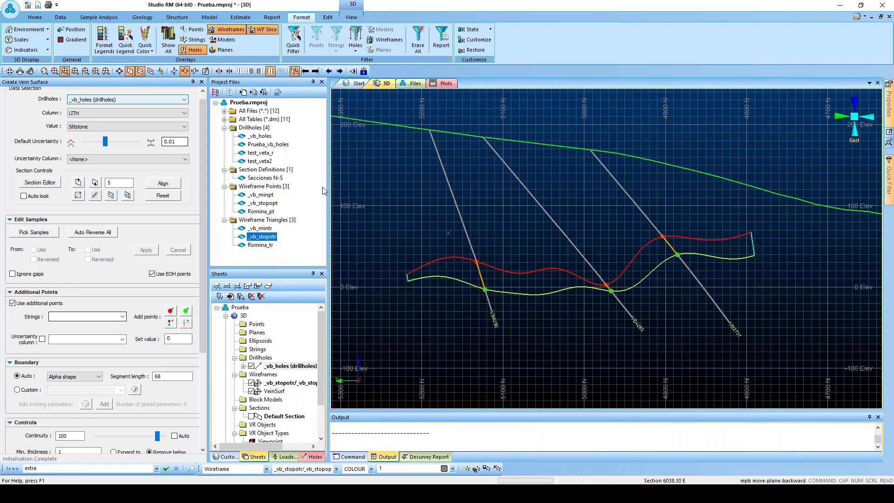
scroll(480, 264, up, 1)
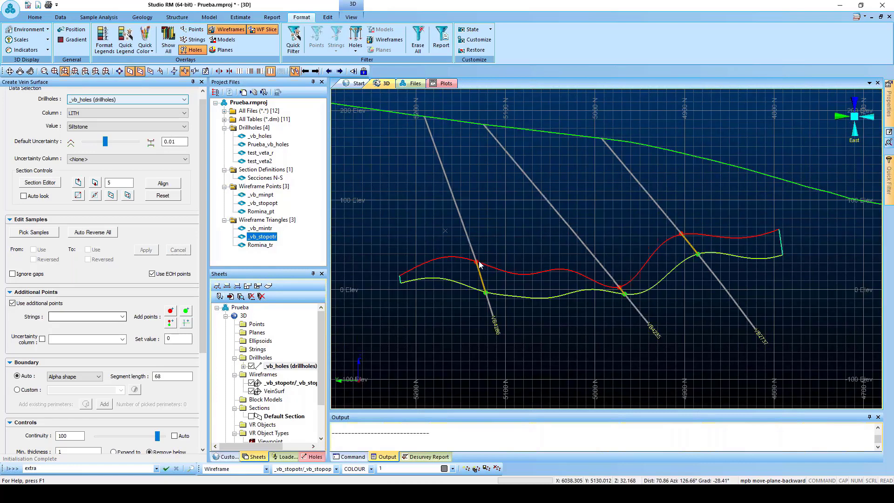
scroll(480, 264, up, 5)
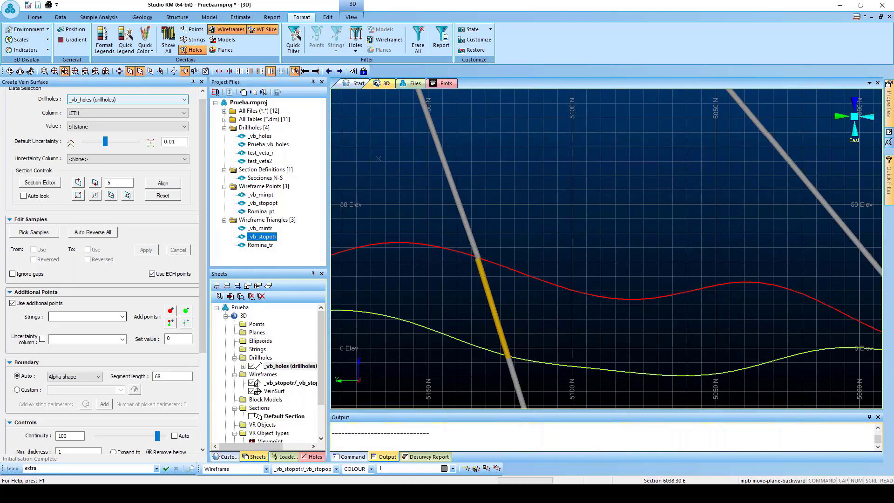
scroll(485, 242, down, 4)
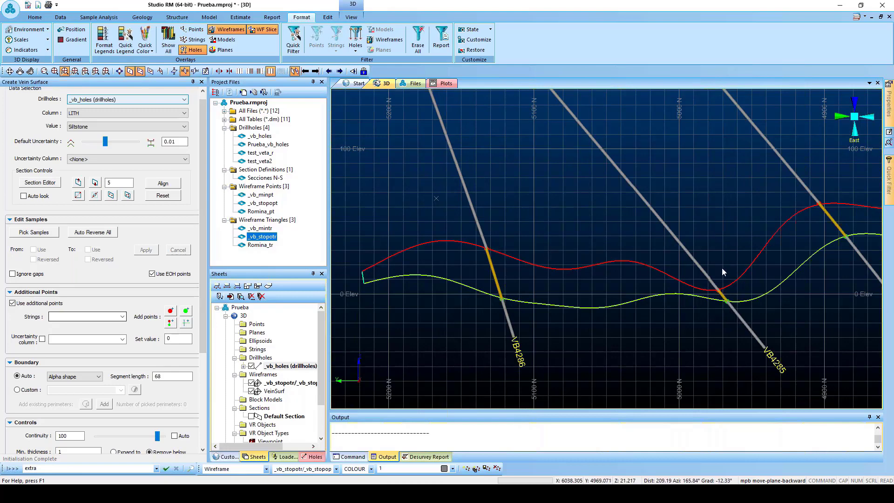
scroll(579, 280, down, 5)
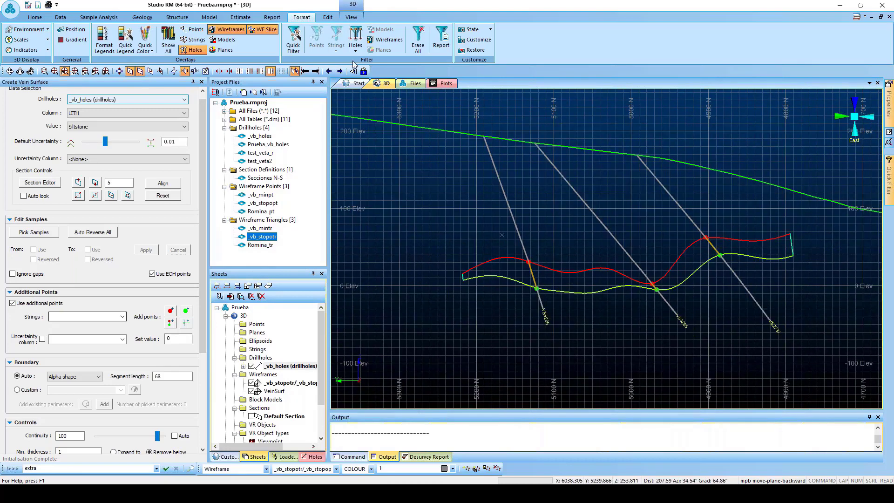
Step: Move the section plane backward to 6163.30 E, checking the vein outline against the drillhole contacts on each section
click(305, 71)
click(306, 71)
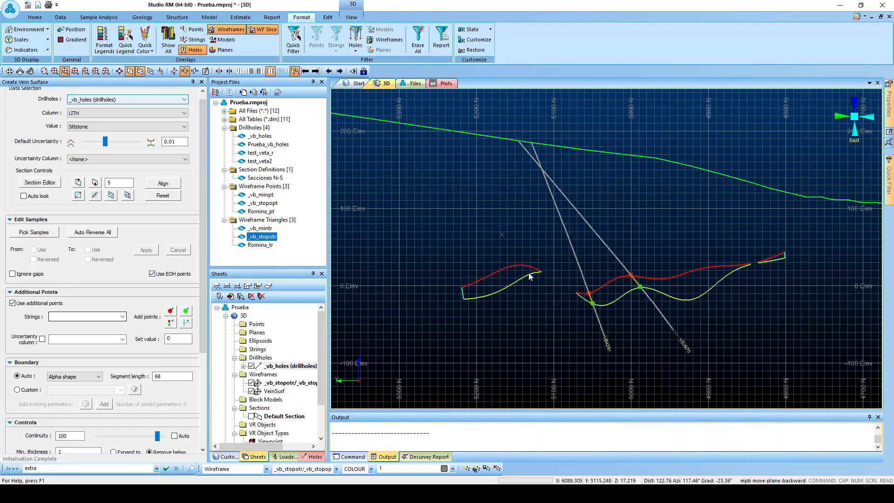
click(305, 71)
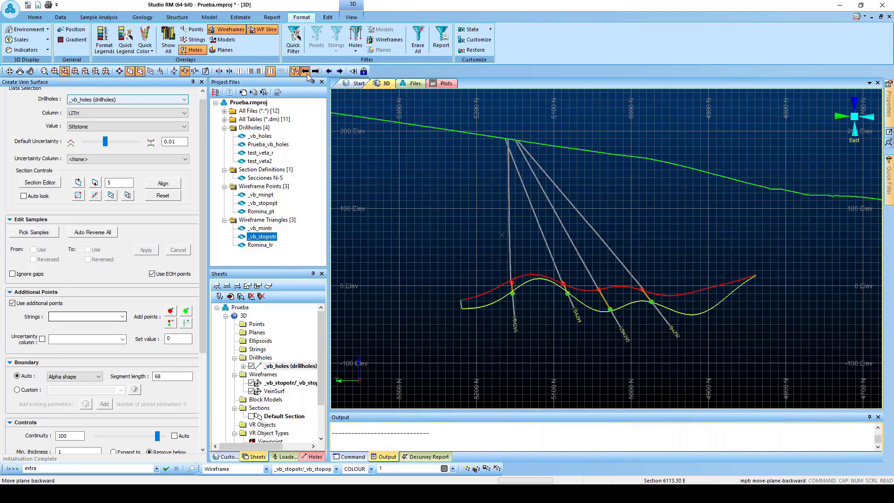
click(306, 72)
click(306, 72)
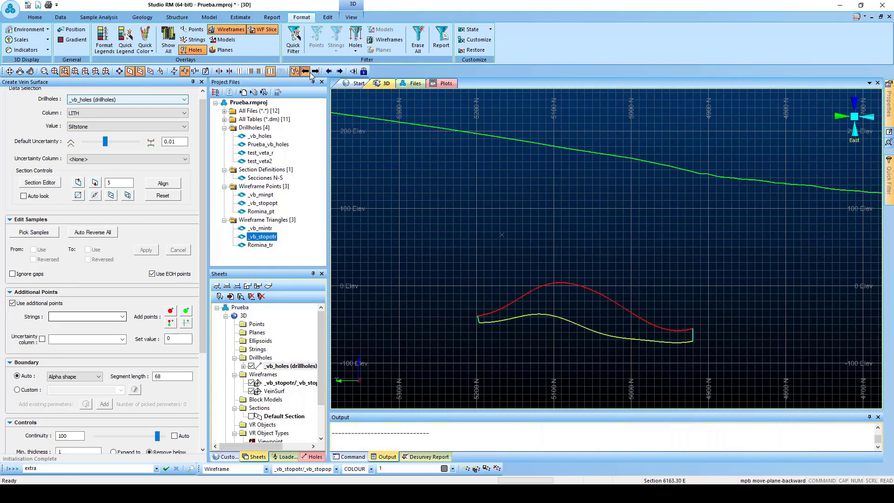
Step: Move the section plane forward to 6013.30 E and examine the vein outline between drillholes VB4283, VB4282 and VB4281
click(316, 72)
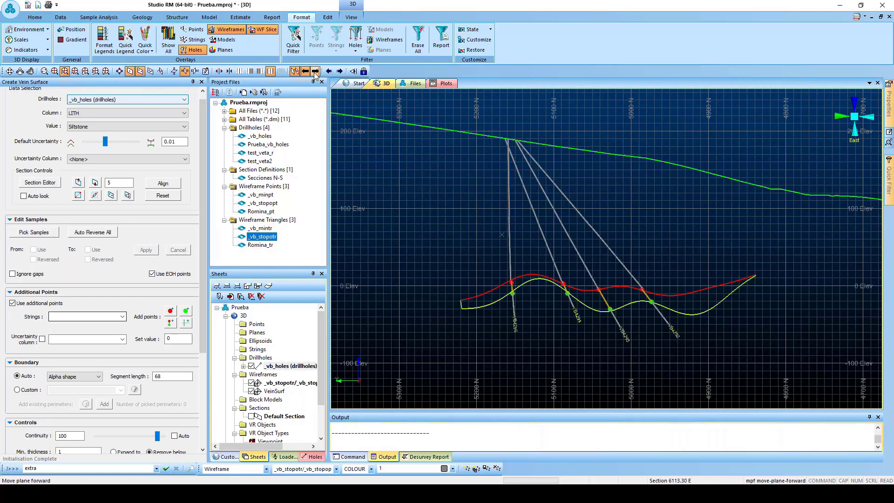
click(315, 72)
click(315, 72)
click(315, 72)
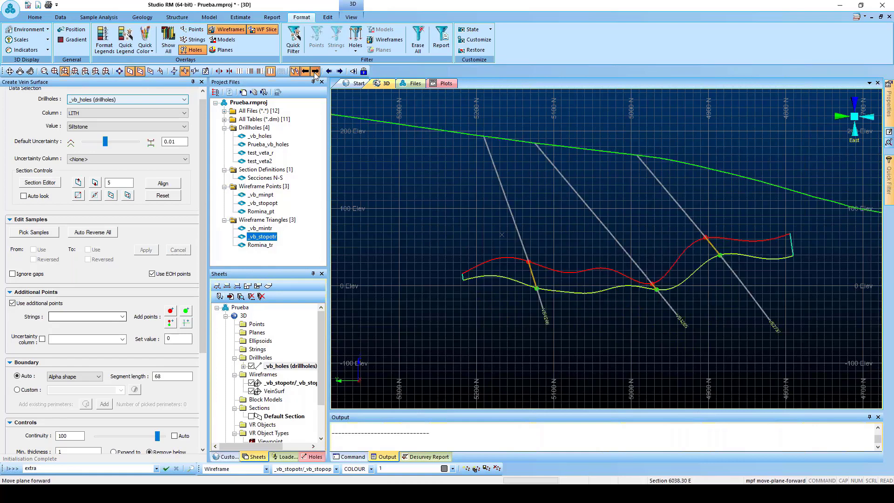
click(315, 72)
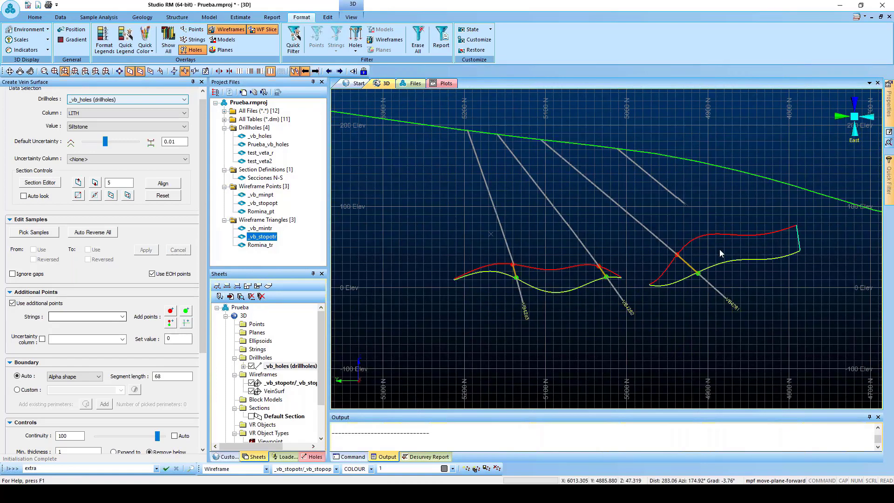
scroll(720, 250, up, 2)
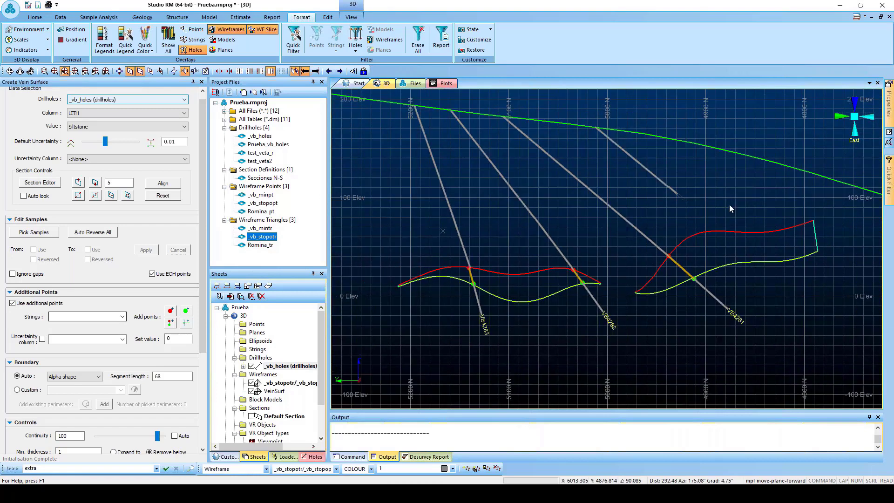
scroll(729, 204, up, 1)
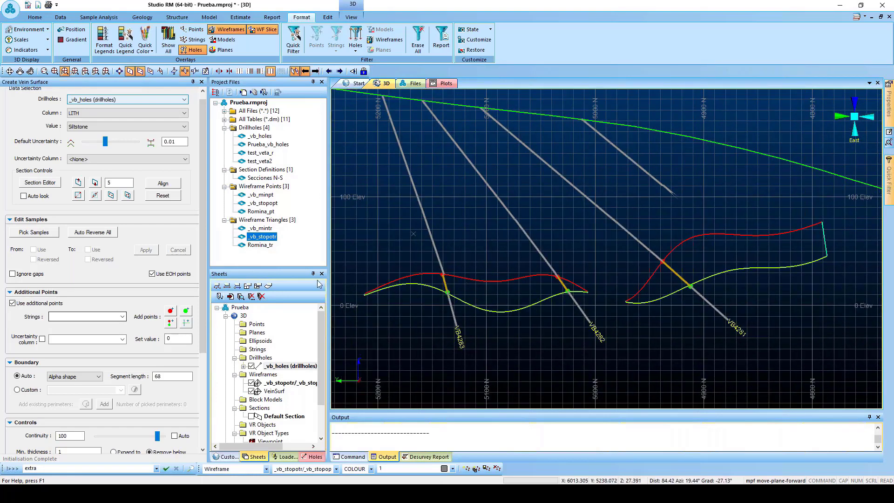
drag(205, 292, 203, 378)
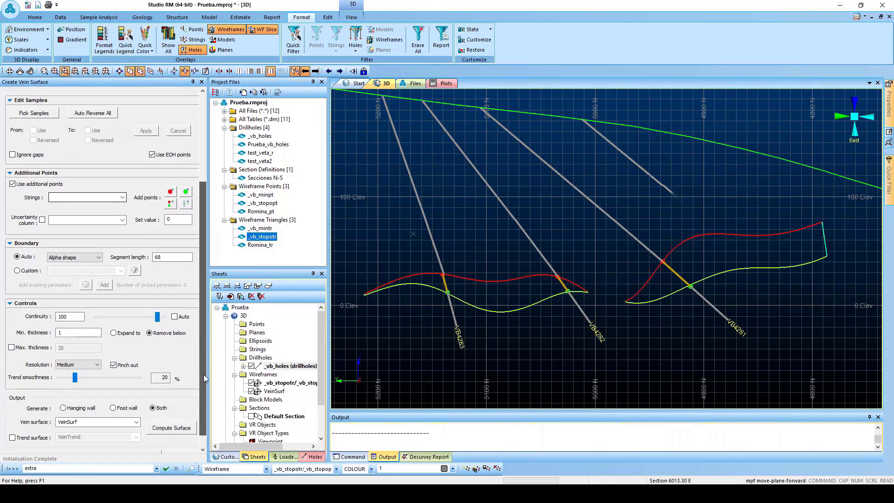
Step: Move the section plane forward to 5963.30 E and examine how closely the hanging wall and foot wall outlines meet the Siltstone interval of drillhole VB4272
click(316, 72)
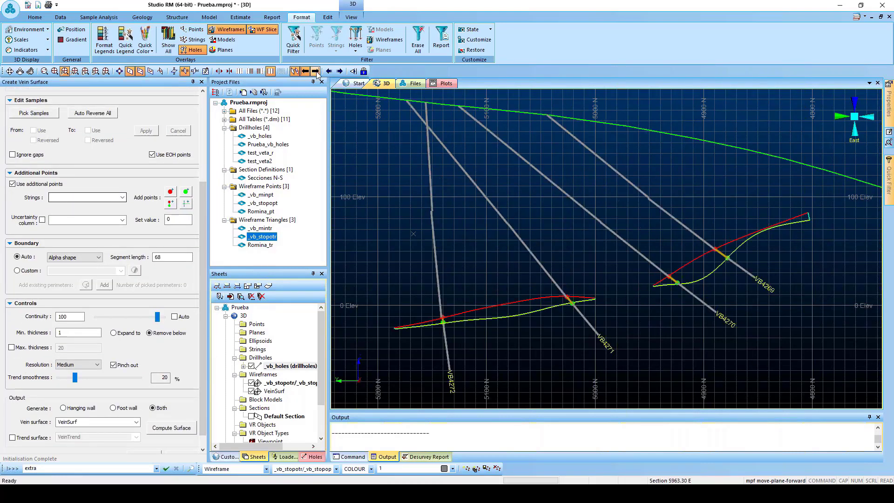
scroll(491, 256, down, 2)
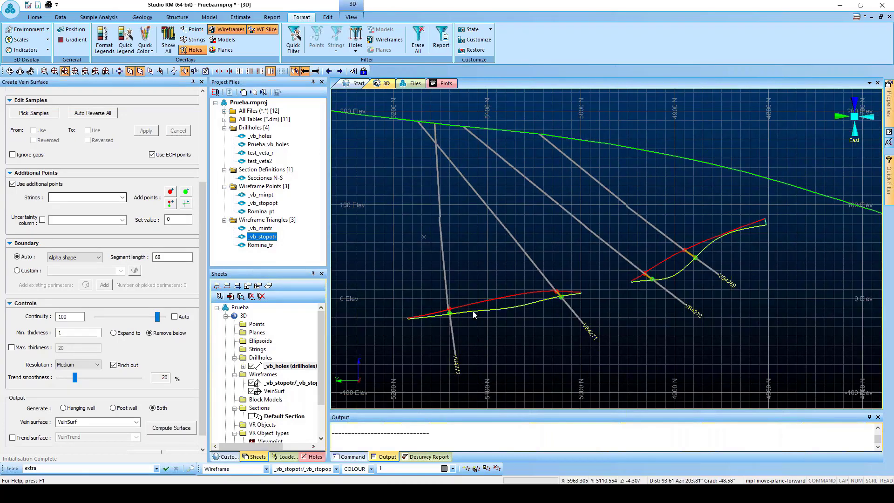
scroll(460, 330, up, 2)
scroll(460, 330, up, 1)
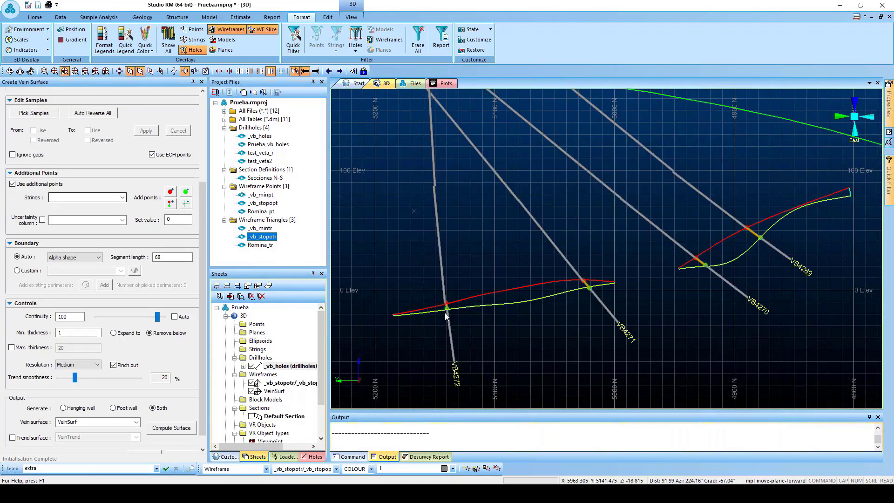
scroll(445, 311, up, 1)
scroll(446, 312, up, 6)
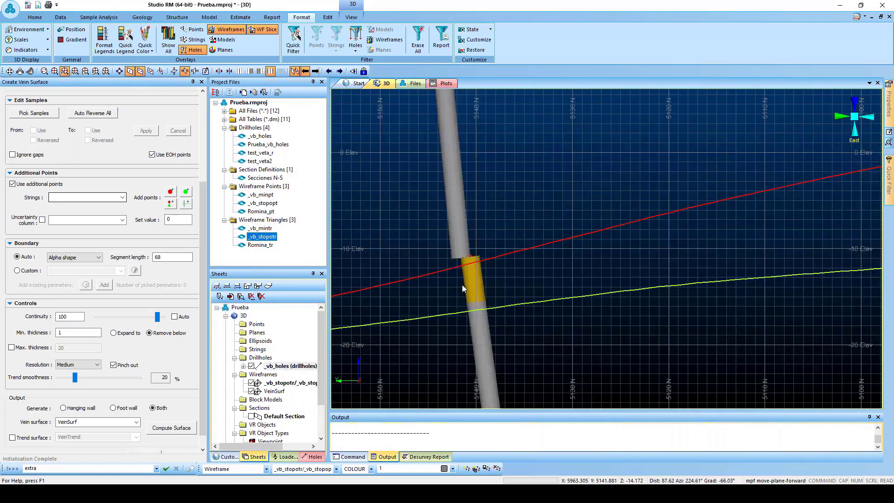
scroll(462, 284, up, 2)
scroll(462, 284, up, 1)
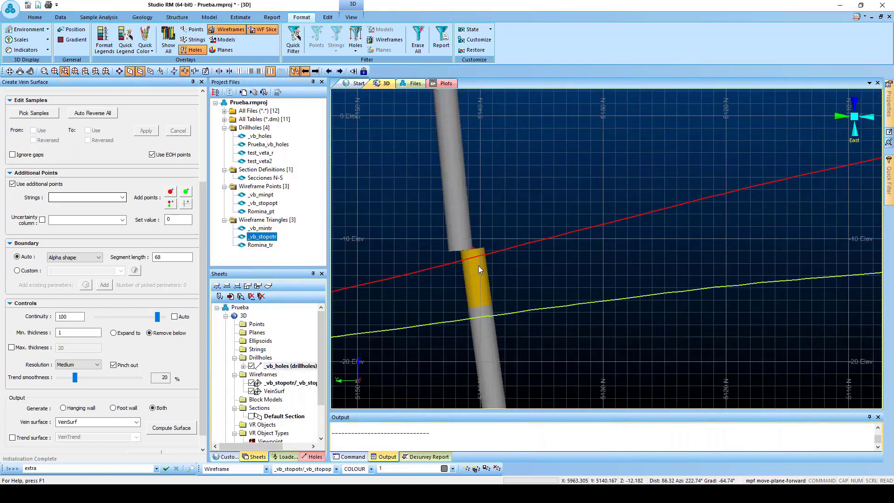
scroll(477, 258, down, 5)
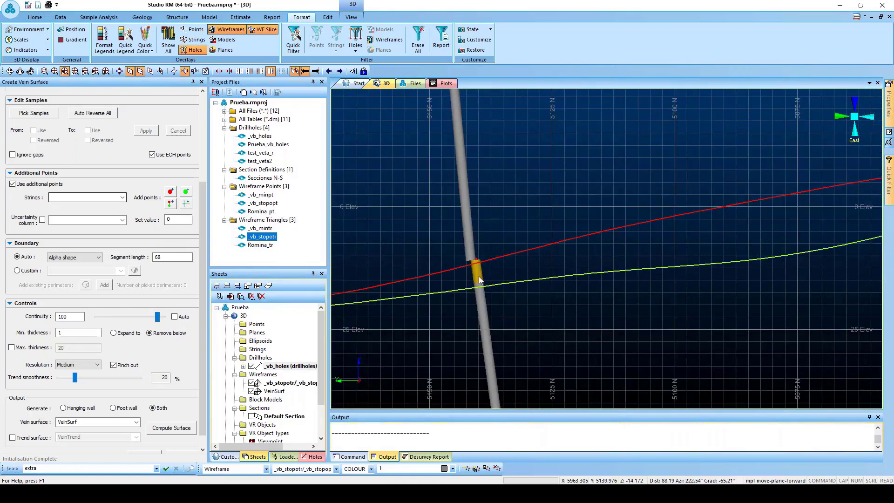
scroll(480, 281, down, 5)
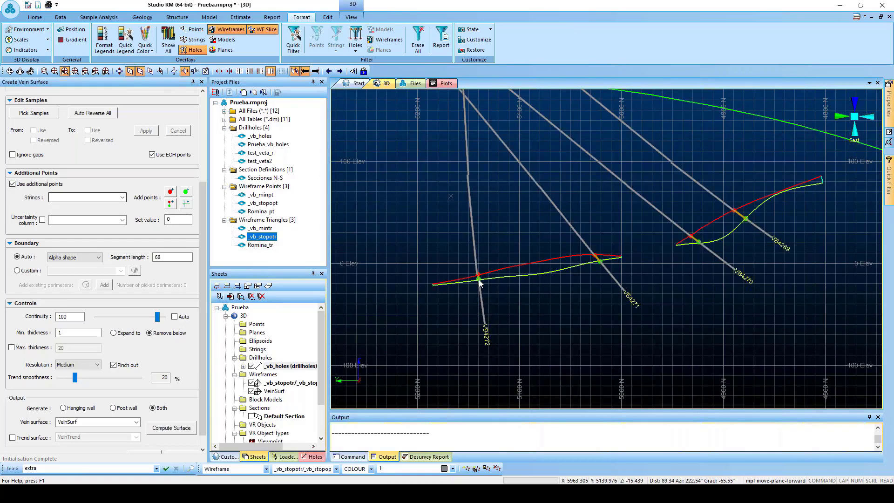
scroll(618, 238, up, 3)
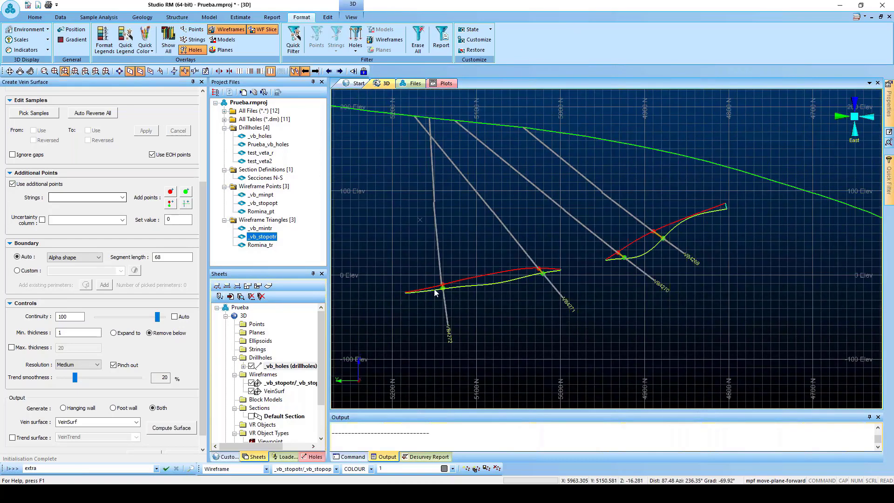
Step: Set the vein's minimum thickness to 4.5 and choose to expand thinner areas to that value instead of removing them
scroll(444, 287, up, 1)
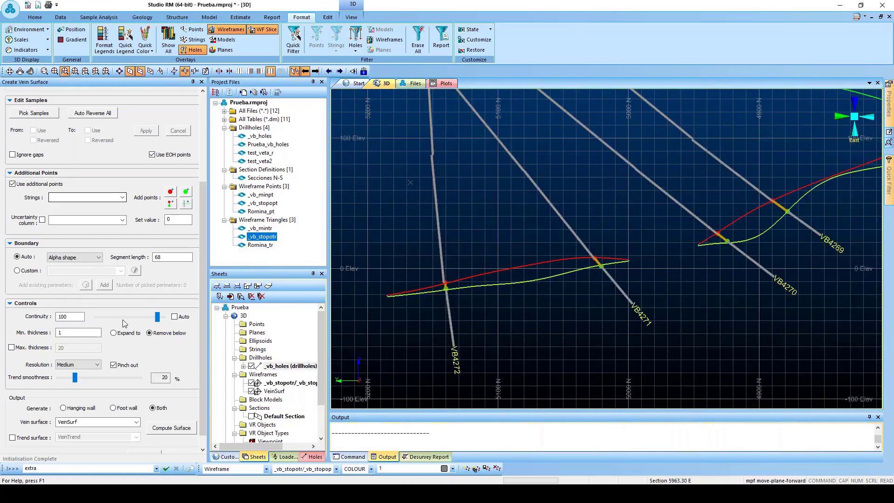
click(59, 332)
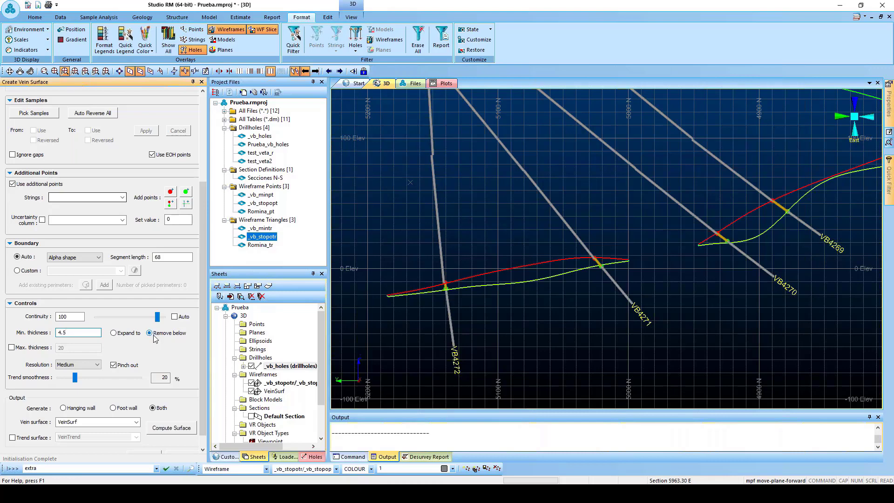
click(114, 332)
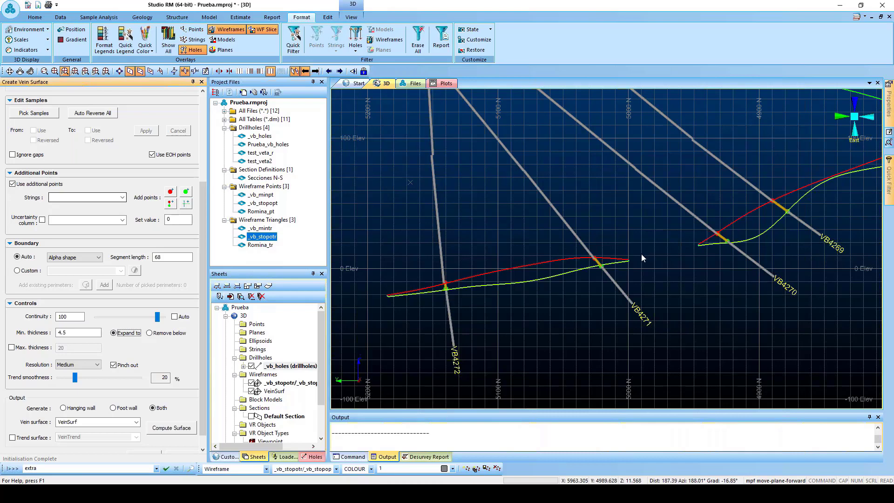
scroll(639, 257, down, 1)
scroll(639, 256, down, 2)
scroll(715, 231, up, 2)
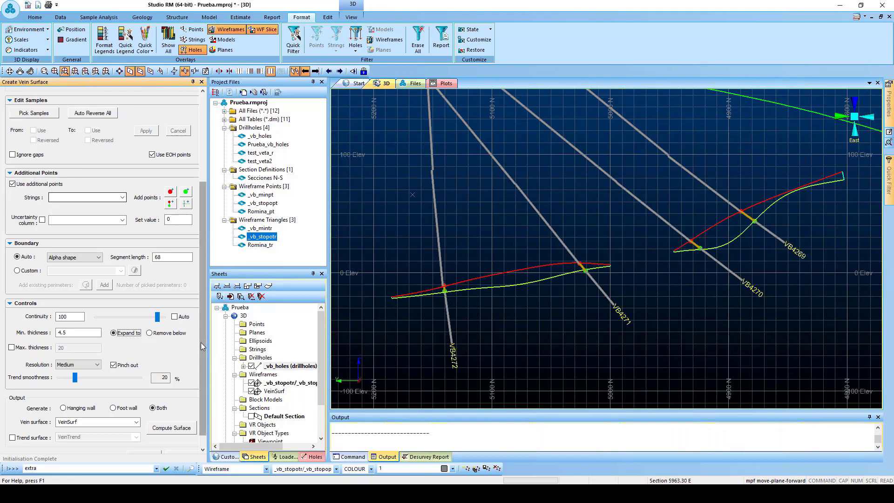
scroll(200, 342, down, 1)
scroll(319, 413, down, 3)
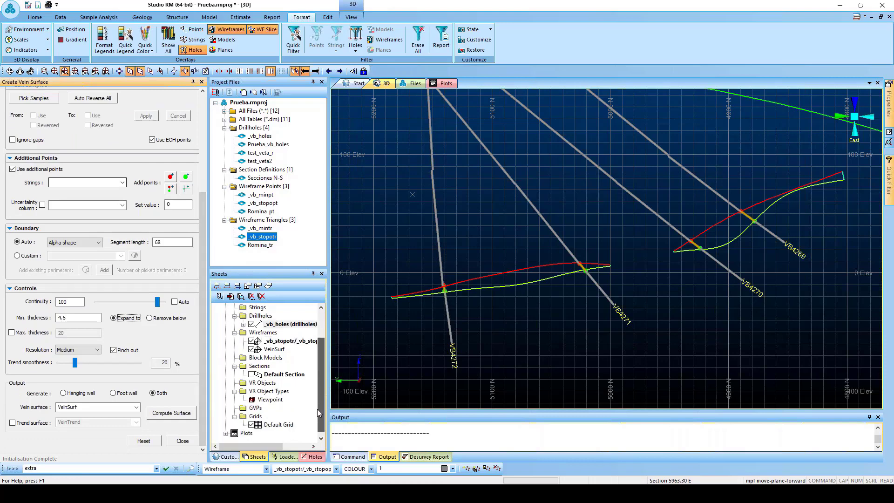
Step: Compute the VeinSurf surface again for both walls and display the wireframes as section outlines
click(283, 457)
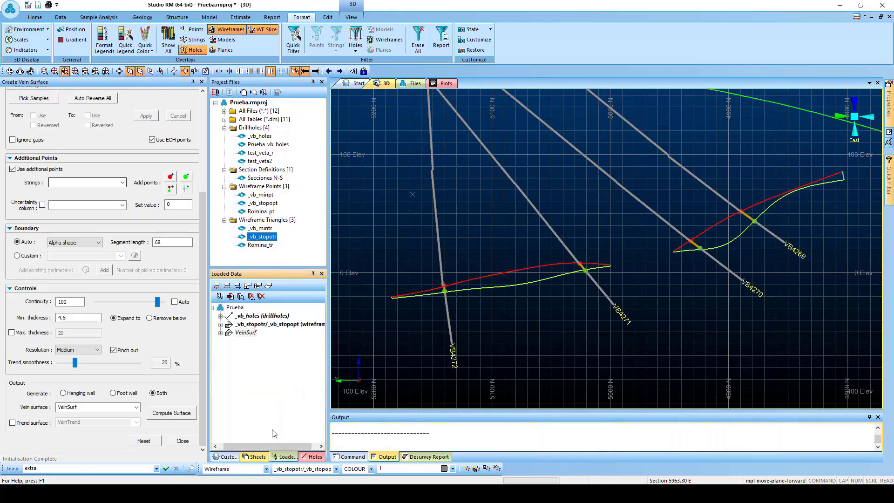
click(255, 456)
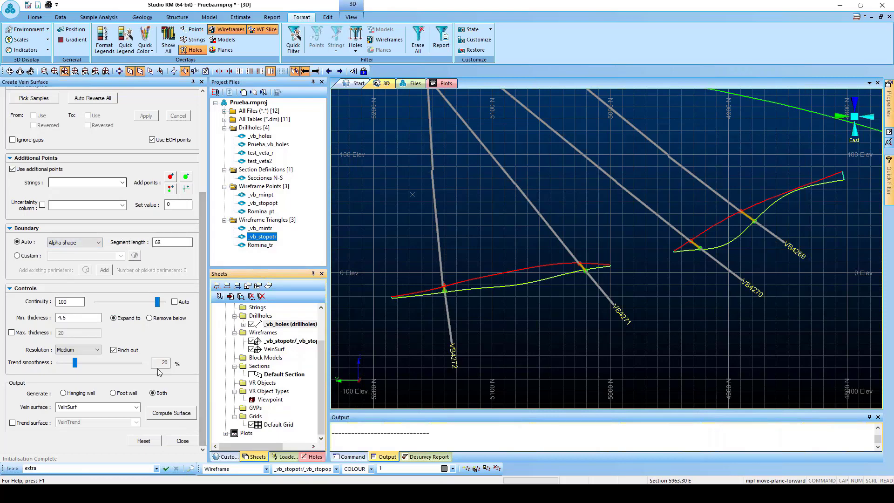
click(173, 414)
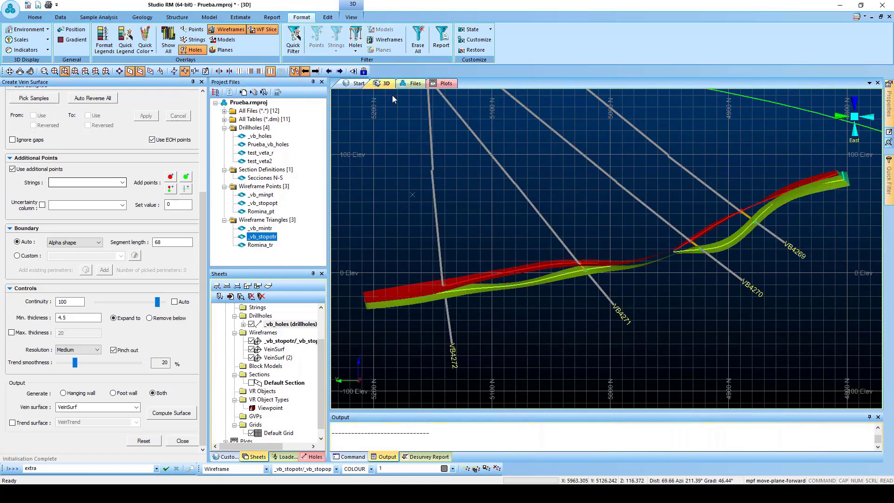
click(263, 30)
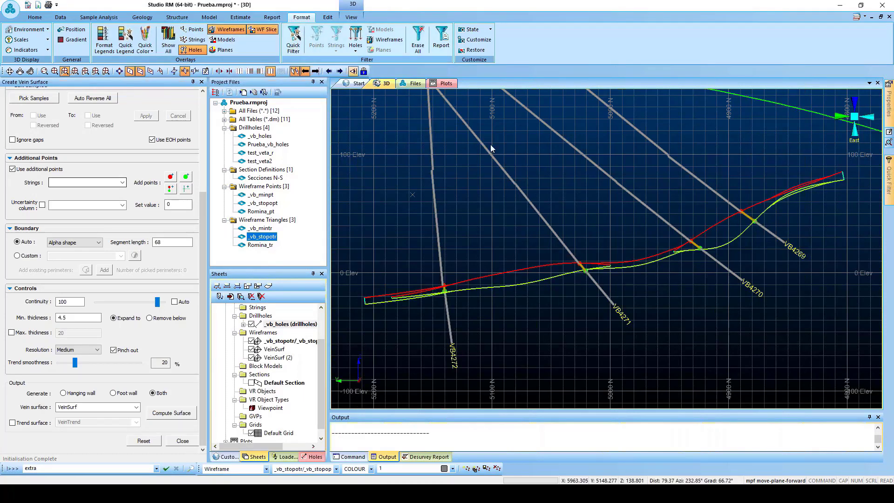
Step: Compare the new vein outline with the earlier one in the gap between drillholes VB4271 and VB4270
scroll(656, 259, up, 3)
scroll(656, 259, up, 2)
scroll(463, 274, up, 4)
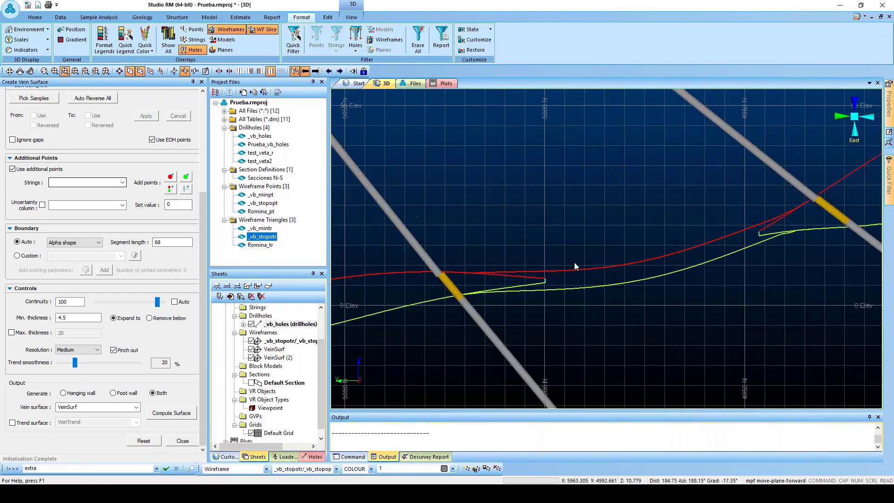
scroll(463, 274, up, 2)
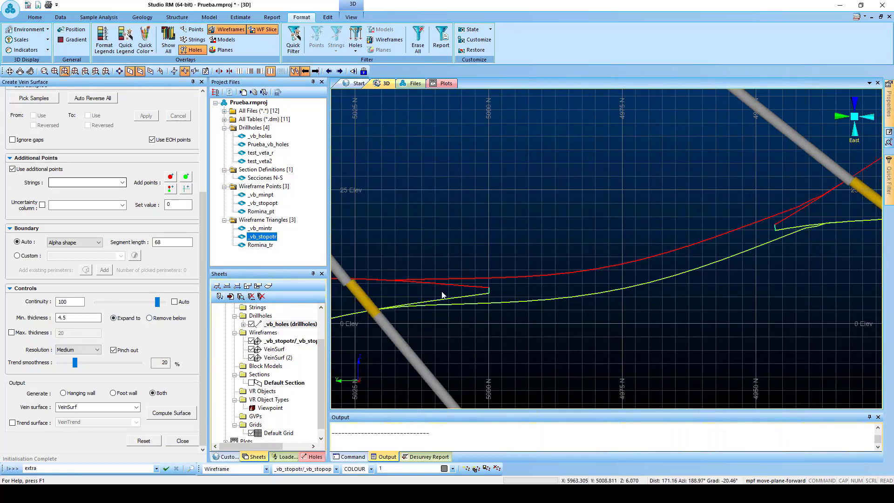
scroll(686, 220, down, 4)
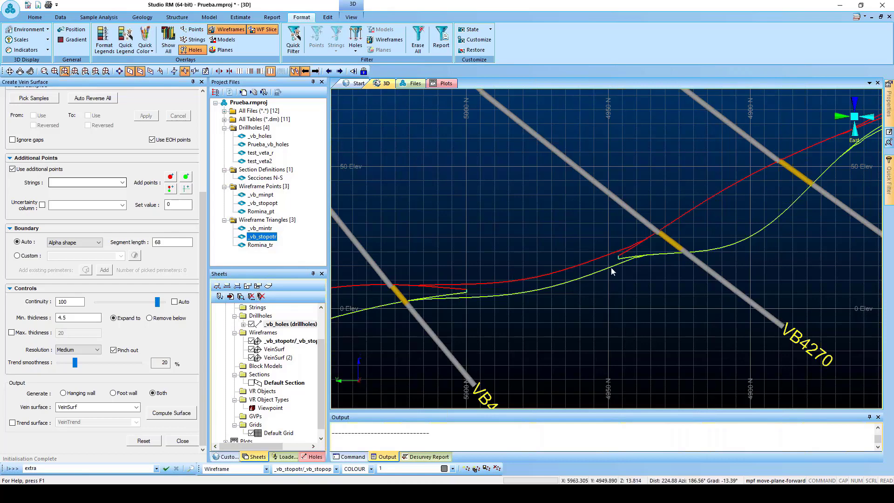
scroll(615, 264, up, 3)
scroll(621, 262, up, 2)
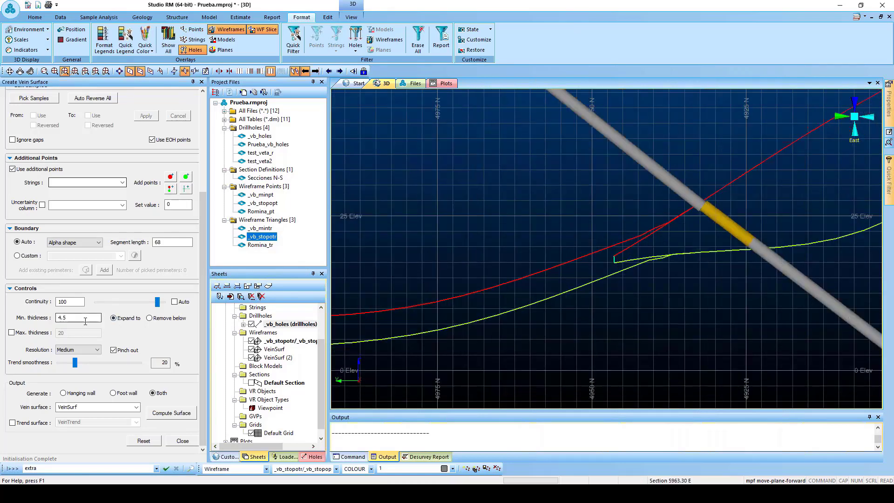
Step: Examine the vein thickness where the earlier outline ends near drillholes VB4270 and VB4271
drag(82, 318, 60, 317)
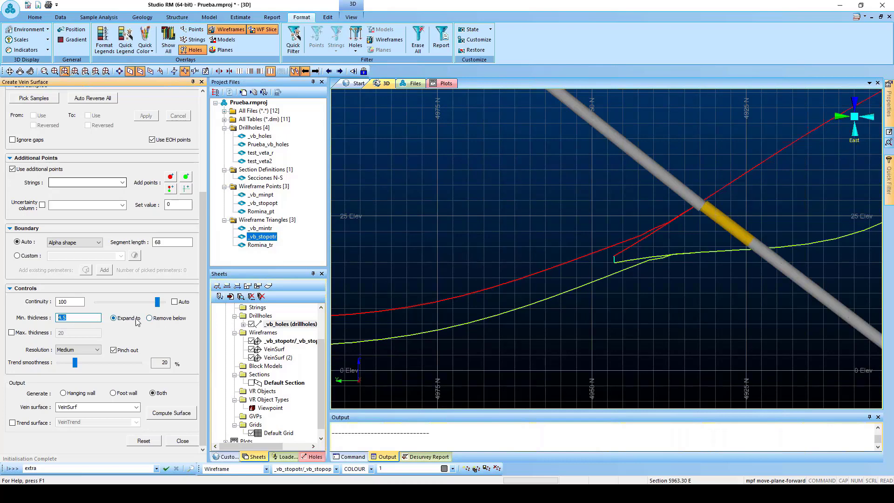
scroll(564, 291, down, 6)
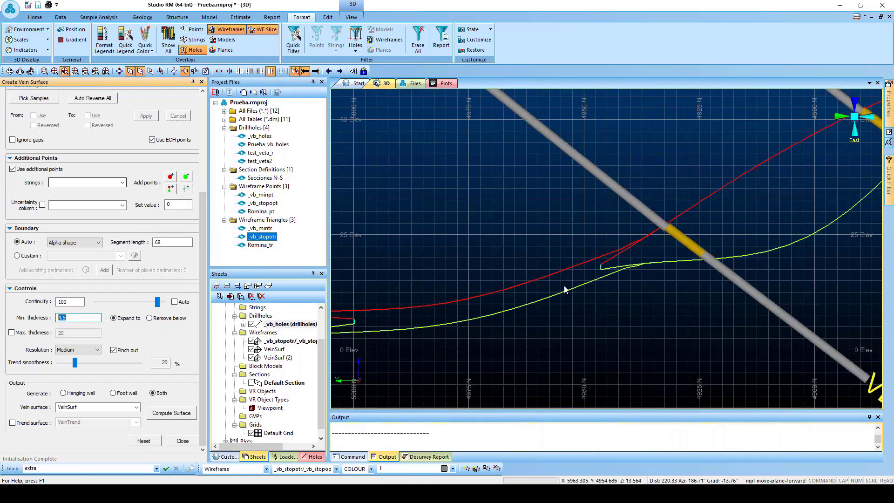
scroll(395, 297, up, 3)
scroll(396, 298, up, 1)
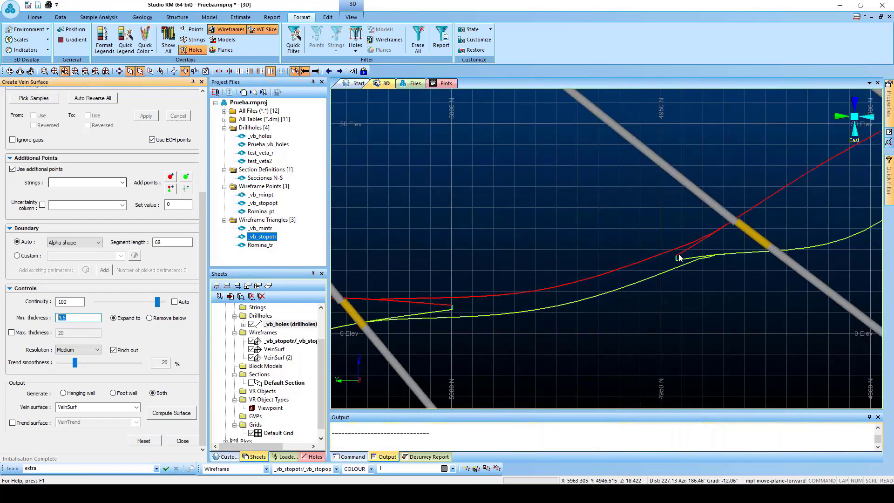
scroll(678, 256, up, 5)
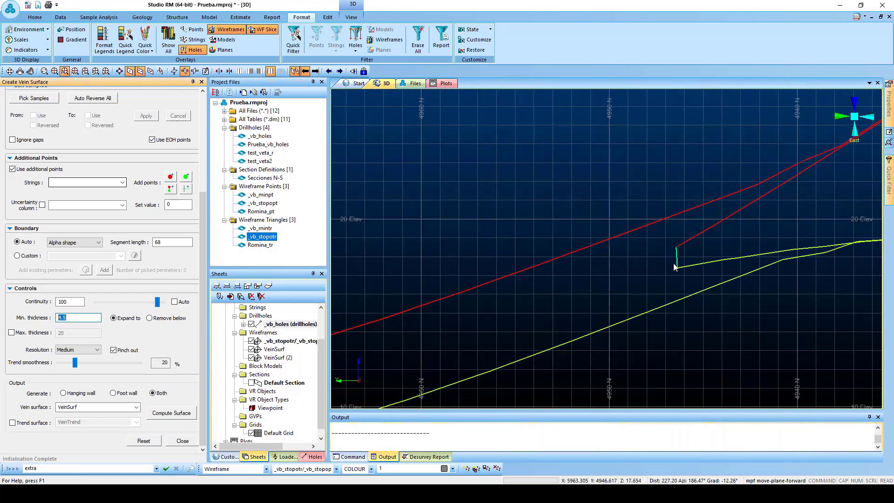
scroll(674, 267, up, 3)
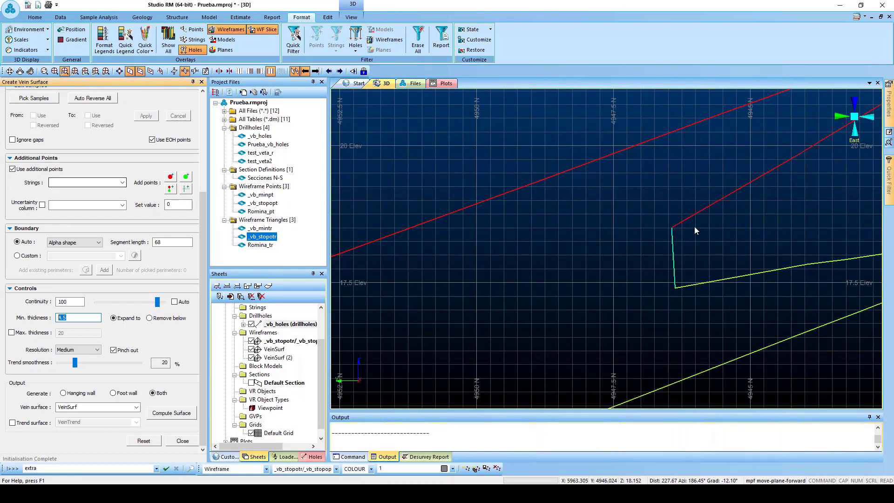
scroll(680, 238, down, 5)
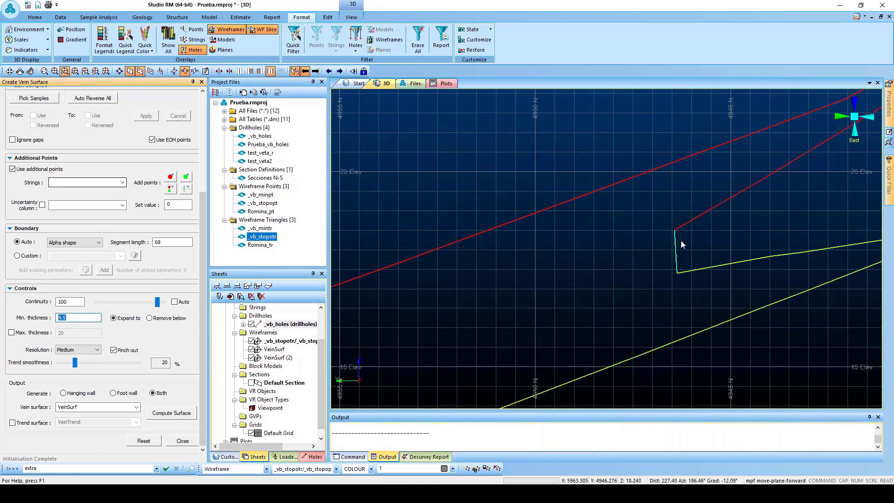
scroll(678, 250, down, 3)
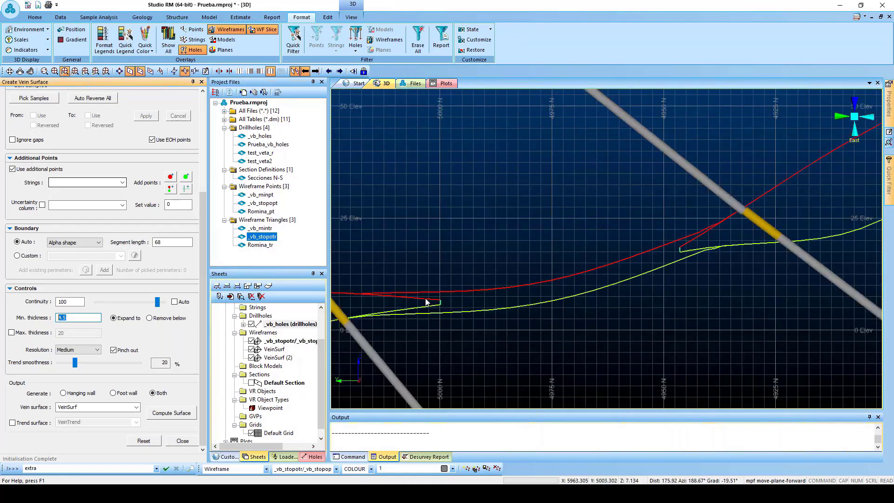
scroll(426, 302, up, 11)
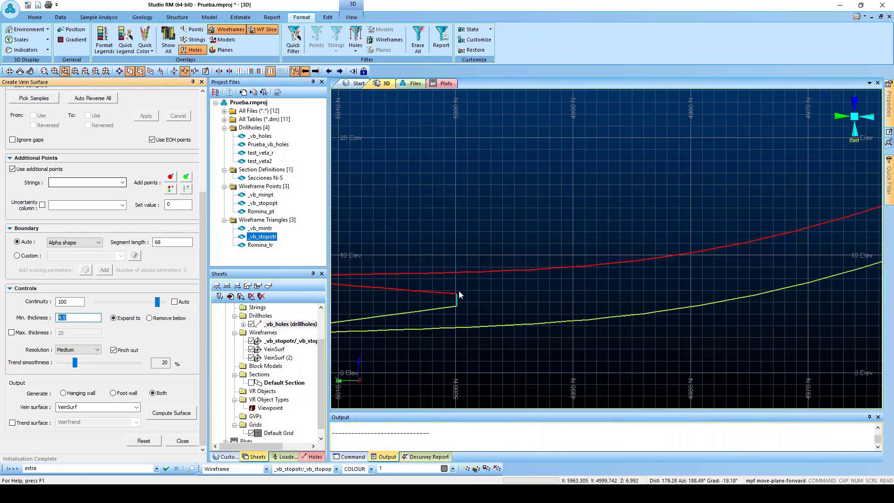
scroll(516, 269, down, 7)
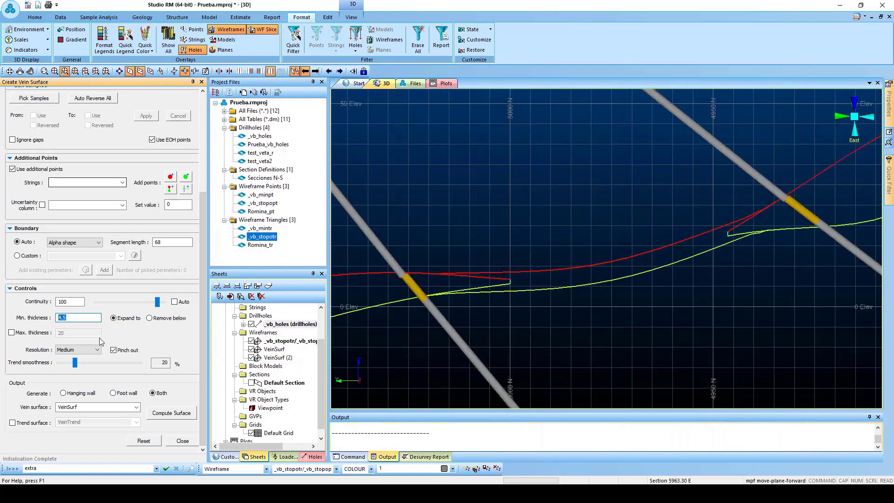
Step: Compare both vein outlines along the section, from the end beside VB4271 to the outer ends past VB4272 and VB4269
click(565, 300)
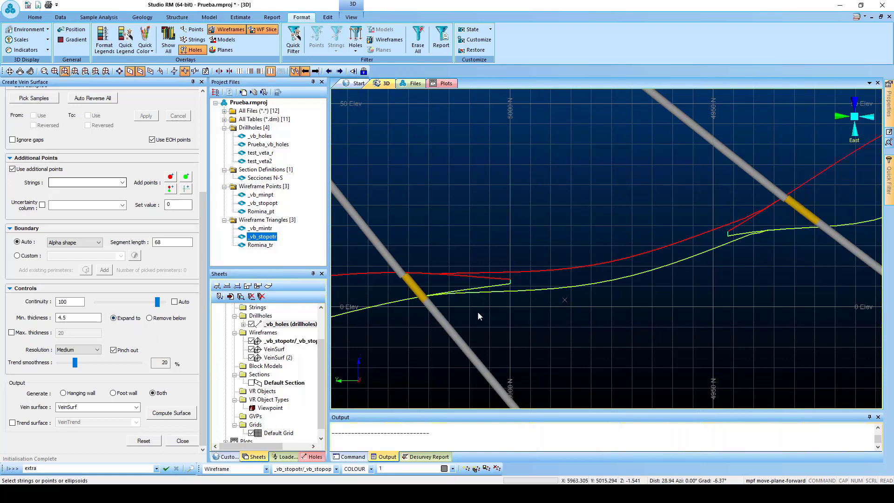
scroll(579, 282, down, 3)
scroll(533, 281, up, 1)
scroll(536, 282, up, 1)
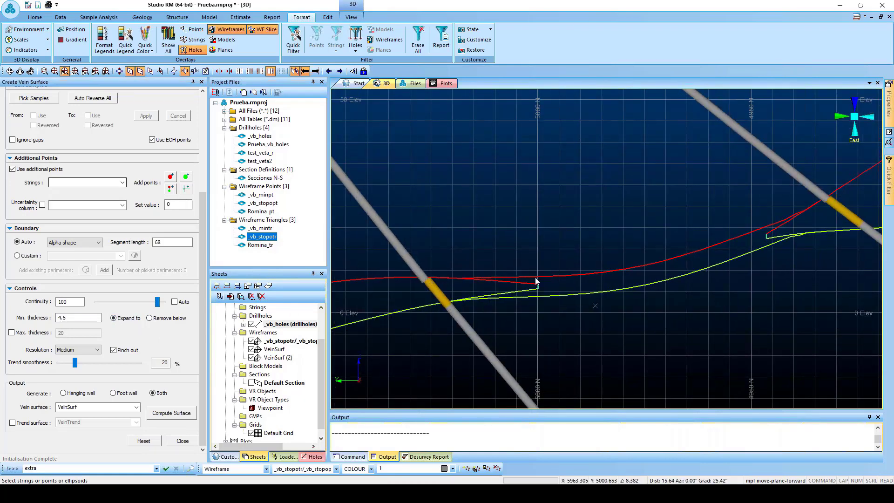
scroll(539, 288, up, 1)
scroll(539, 289, down, 1)
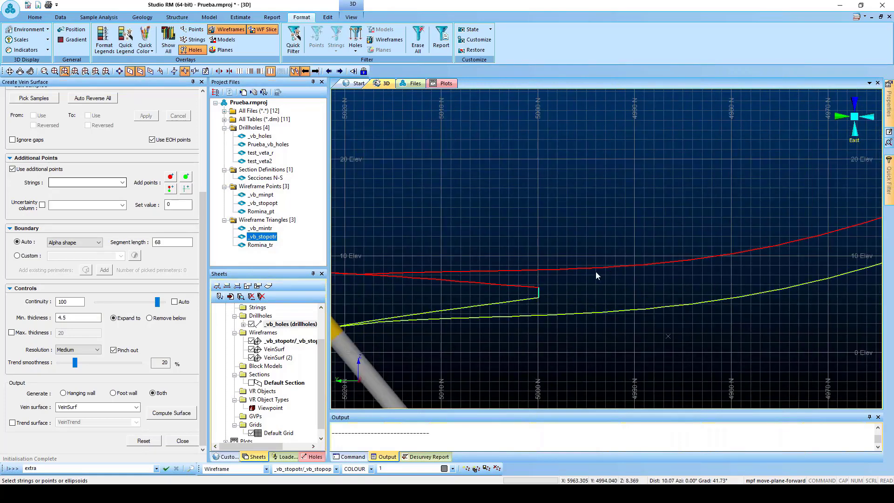
scroll(647, 263, down, 4)
scroll(689, 261, down, 4)
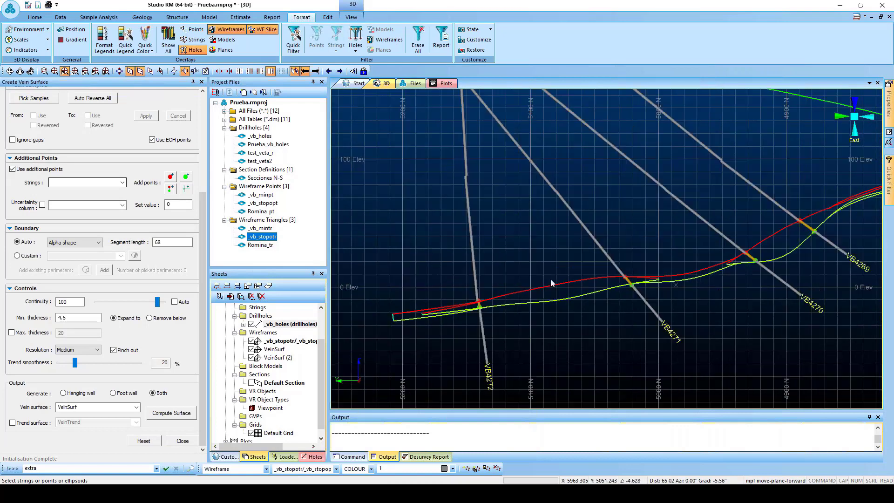
scroll(752, 239, up, 5)
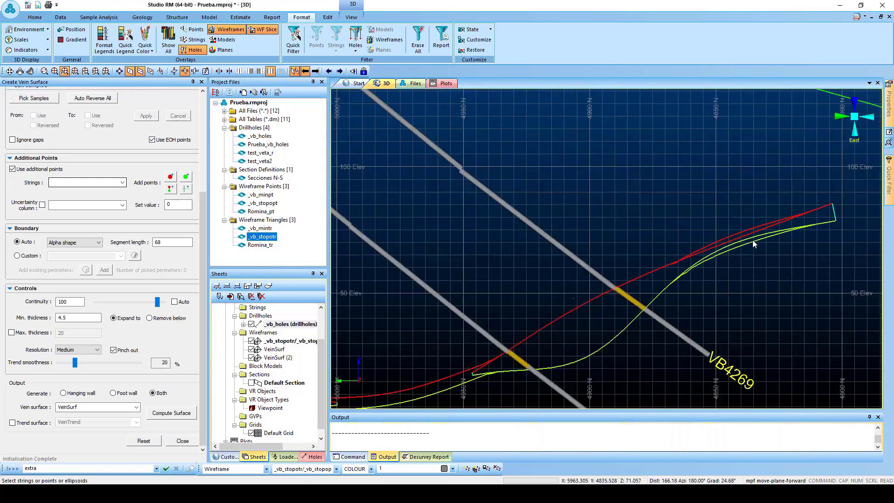
Step: Hide and show the original VeinSurf wireframe to compare it with VeinSurf (2) at both ends of the section
click(284, 456)
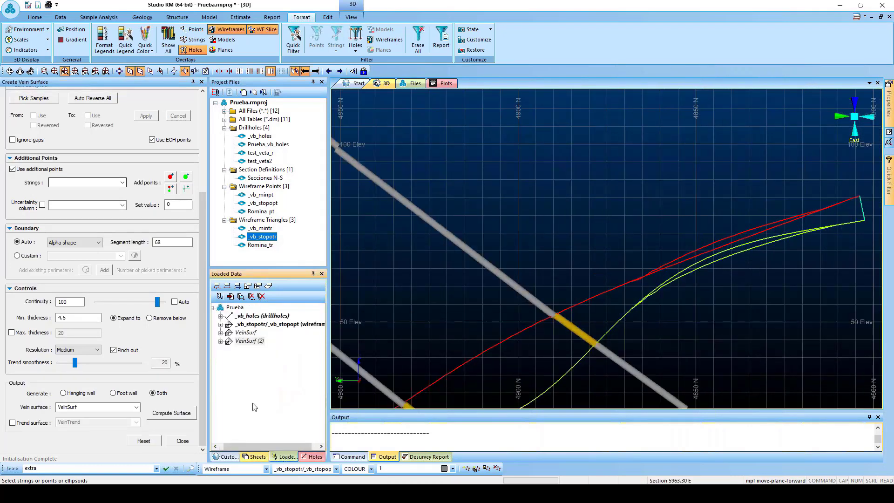
click(258, 458)
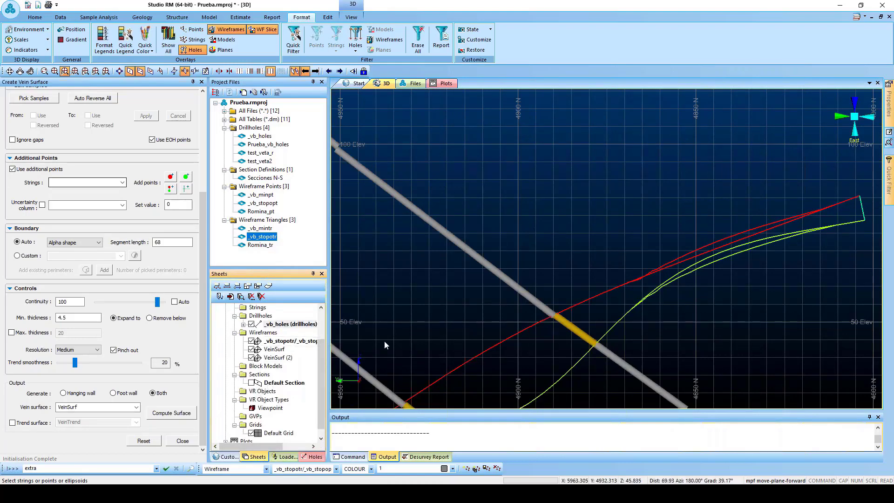
click(267, 359)
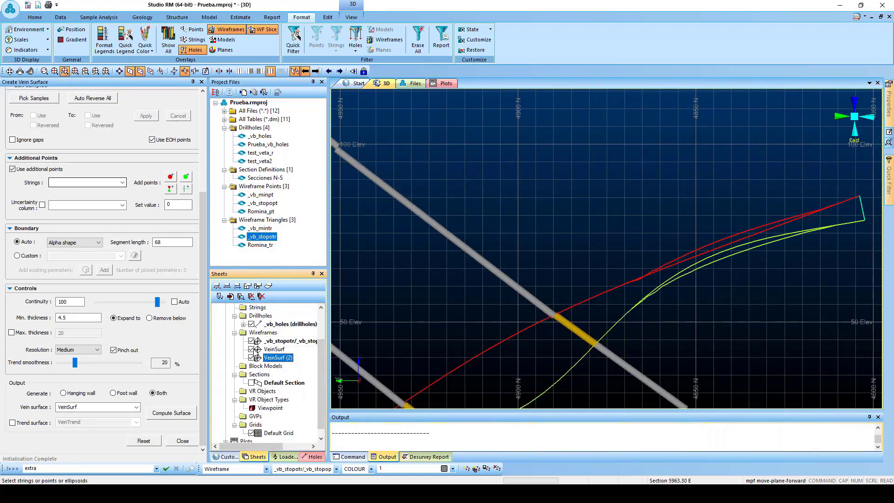
click(251, 349)
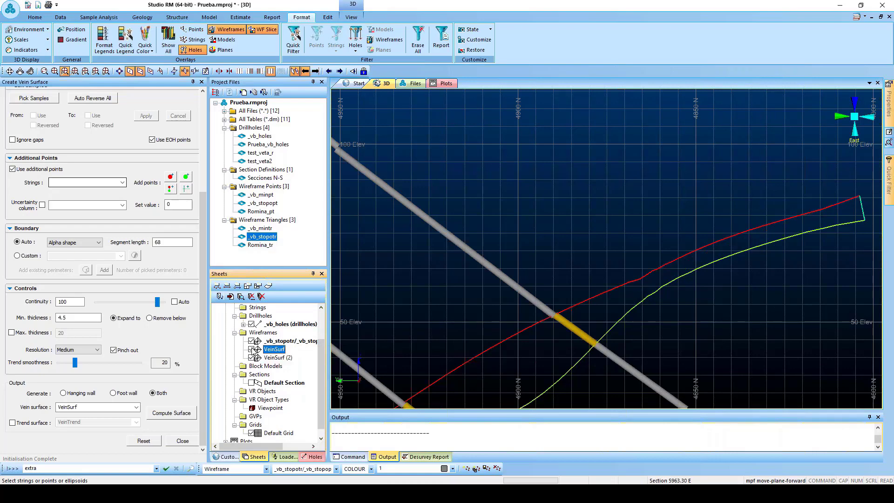
scroll(591, 230, down, 6)
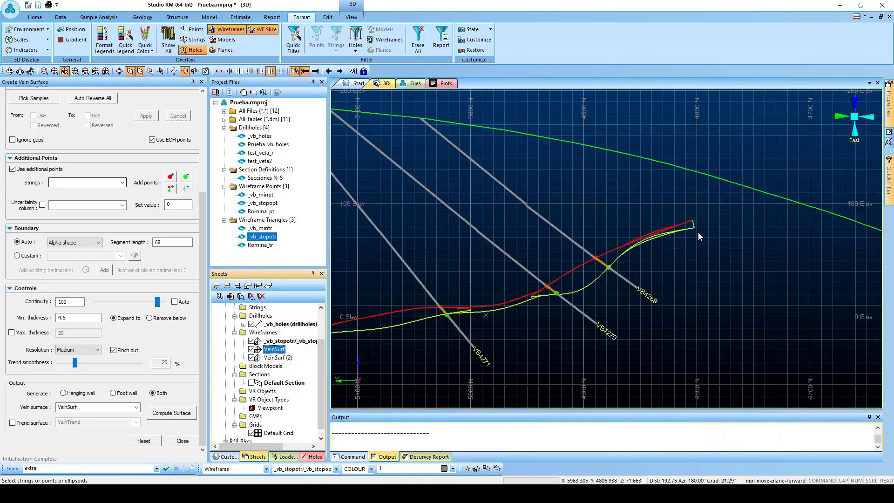
scroll(698, 233, down, 3)
scroll(460, 273, up, 4)
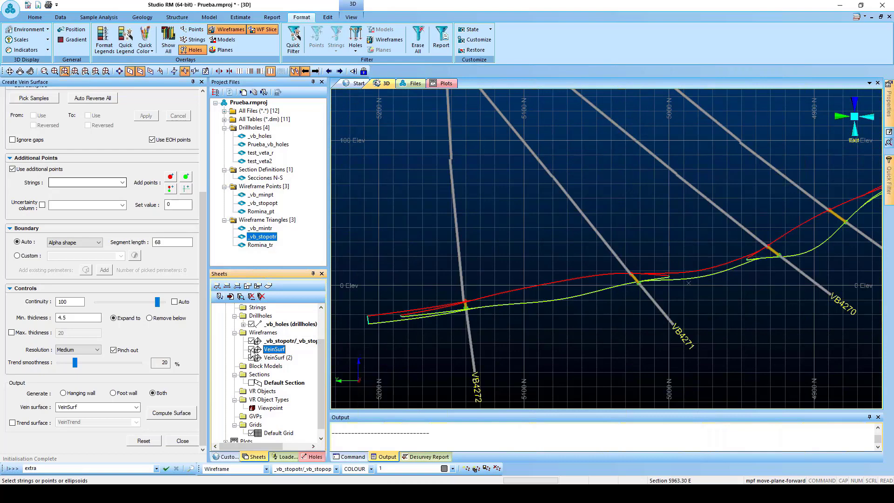
click(252, 349)
click(252, 350)
scroll(510, 267, down, 3)
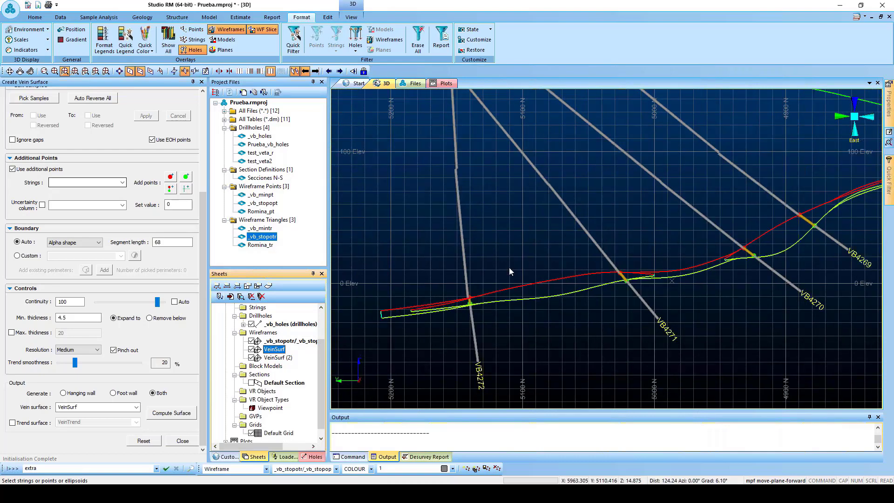
Step: Compare both vein outlines on sections 5988.30 E and 6013.30 E, hiding and showing the original VeinSurf wireframe on the latter
click(305, 71)
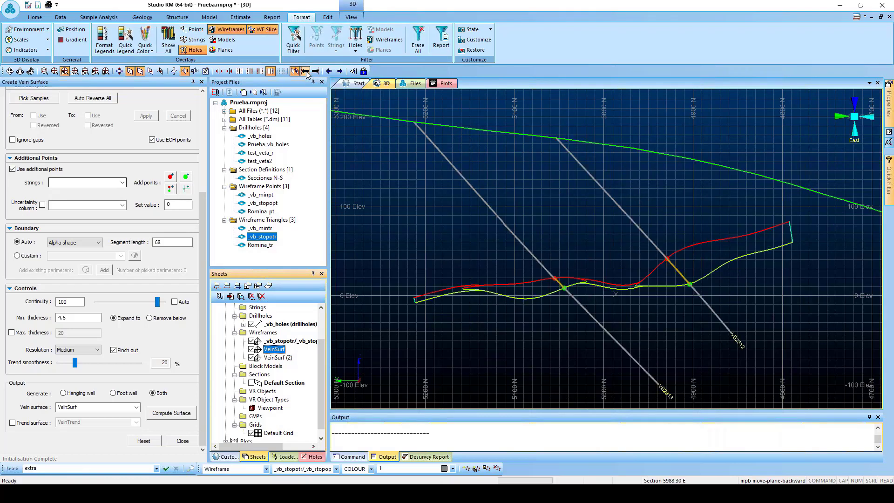
scroll(630, 294, up, 5)
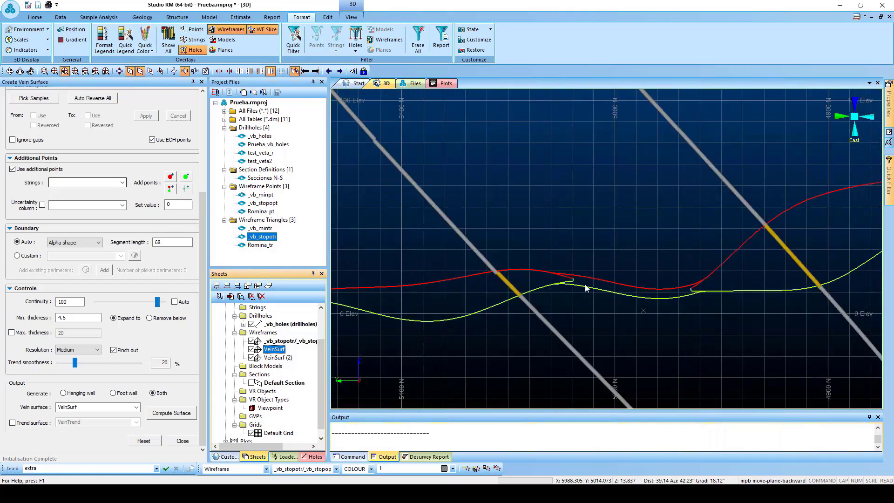
scroll(586, 288, down, 2)
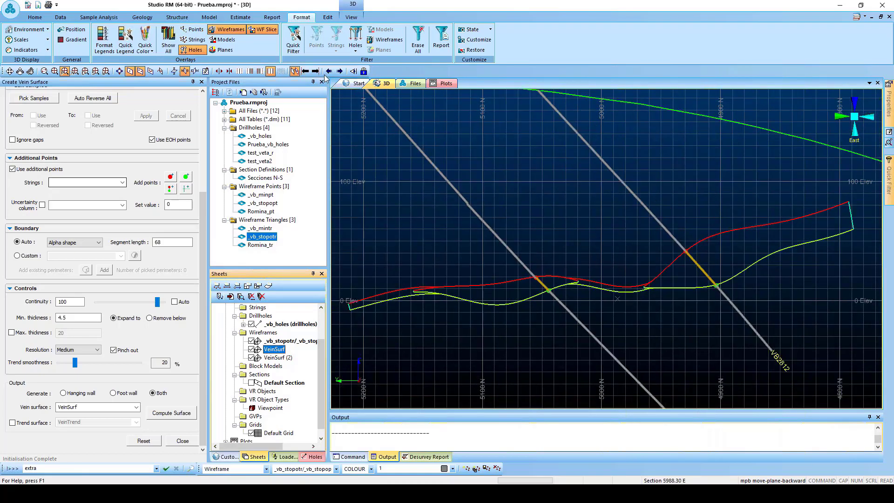
click(305, 71)
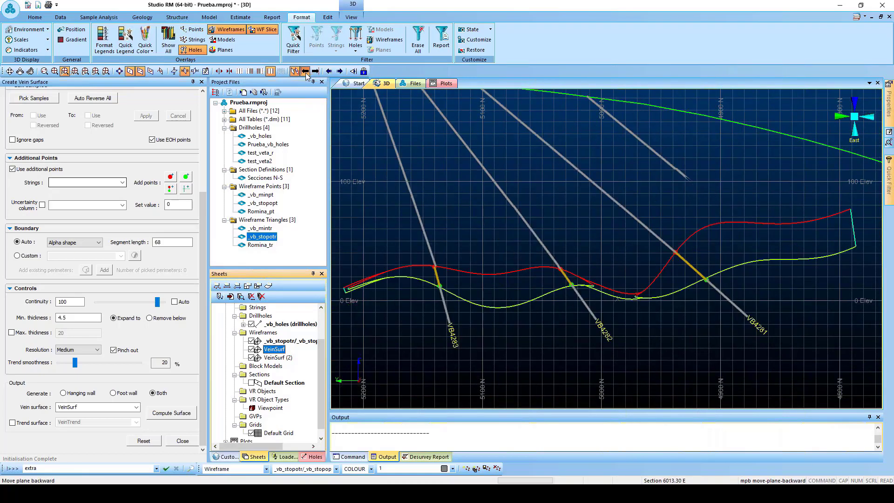
click(252, 349)
click(252, 349)
Step: Examine the vein outlines section by section from 6038.30 E to 6138.30 E
click(305, 71)
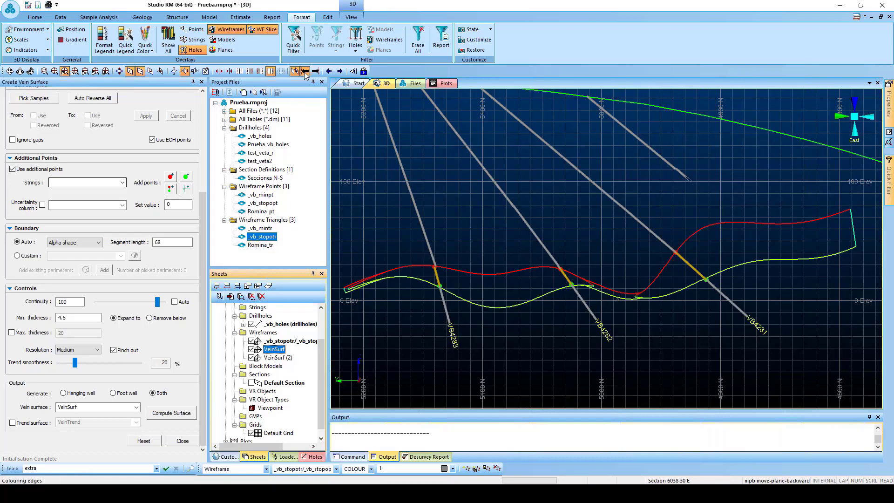
click(305, 71)
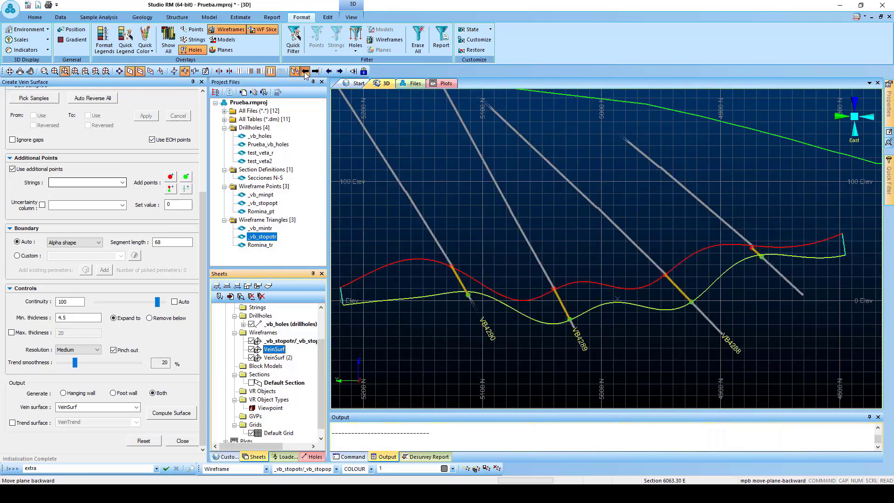
click(305, 71)
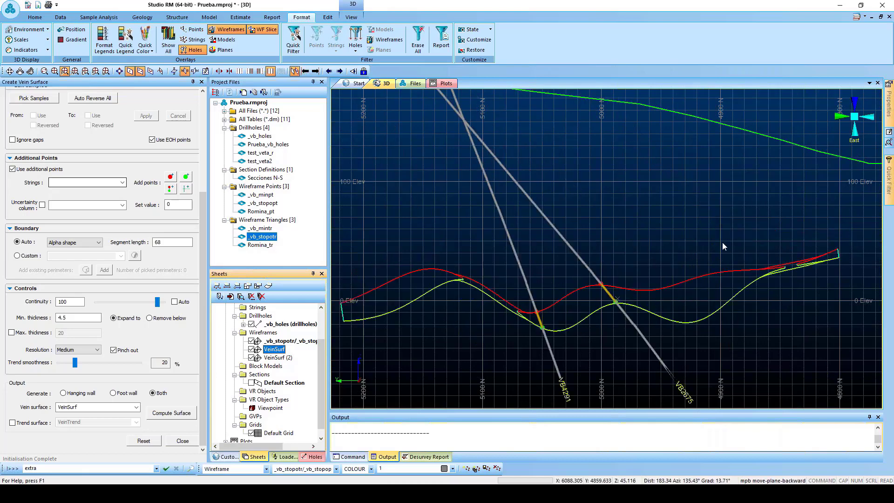
click(305, 70)
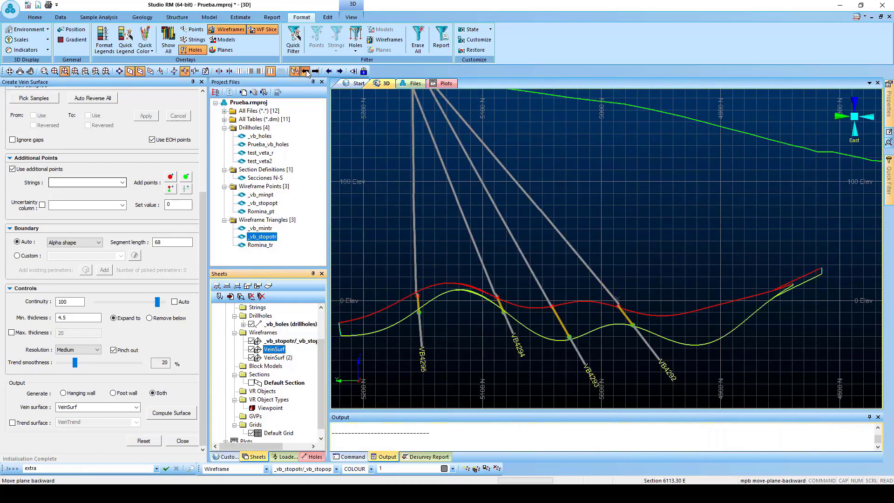
click(305, 71)
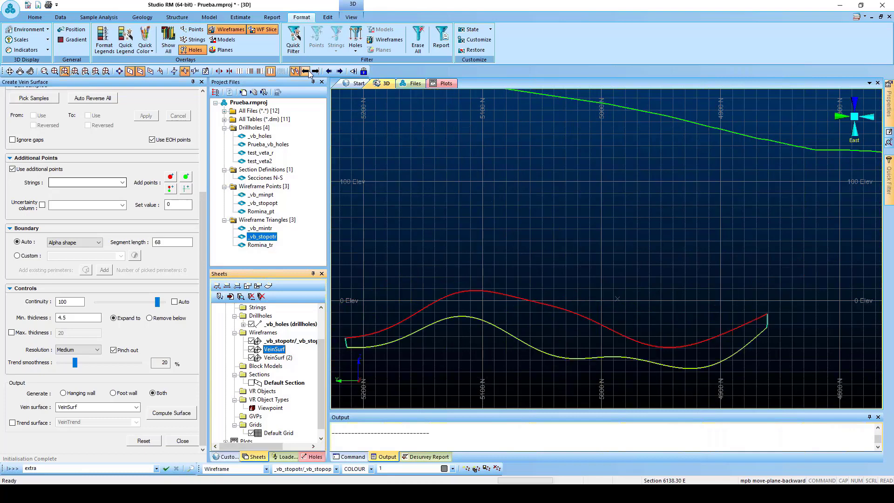
Step: Review the vein outlines back through the sections from 6113.30 E to 5963.30 E
click(316, 71)
click(315, 71)
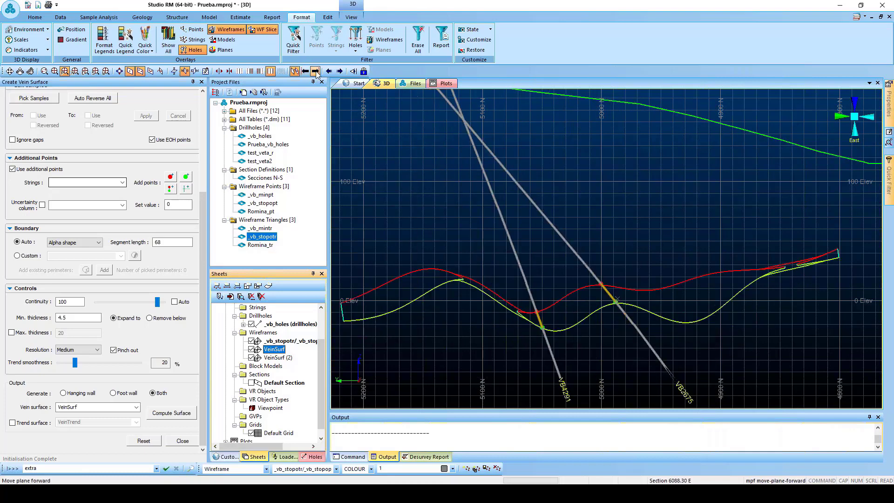
click(315, 71)
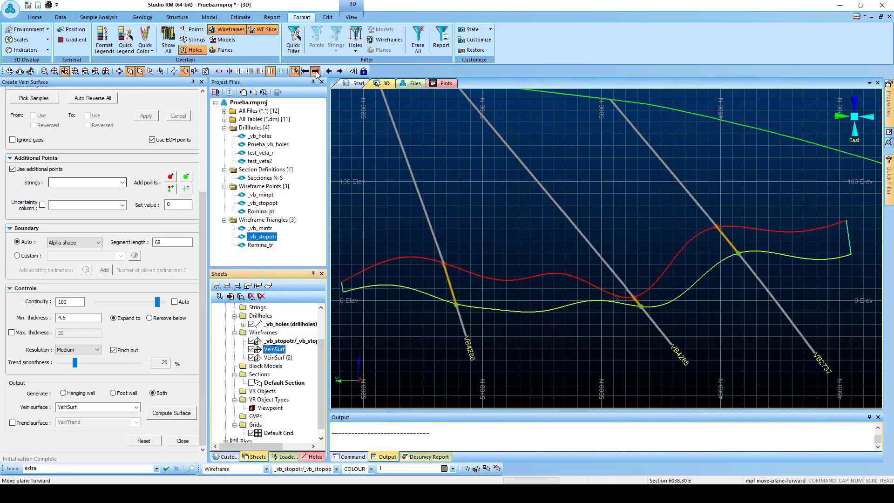
click(316, 71)
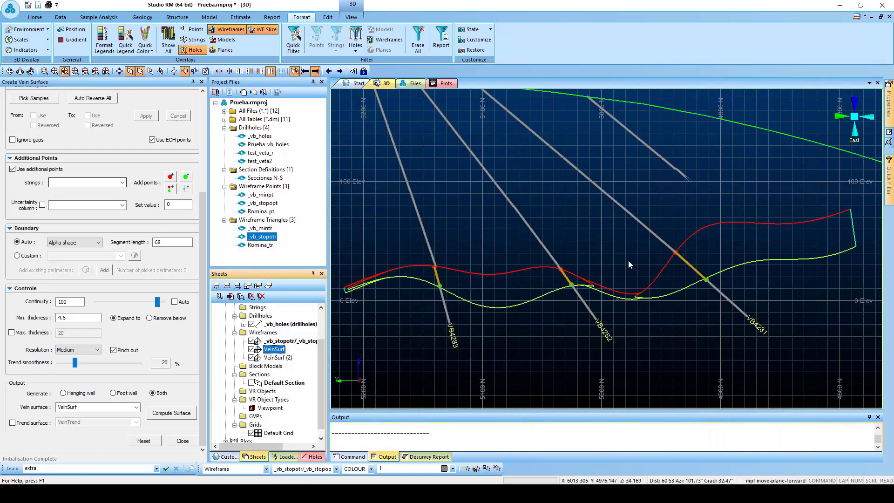
click(315, 72)
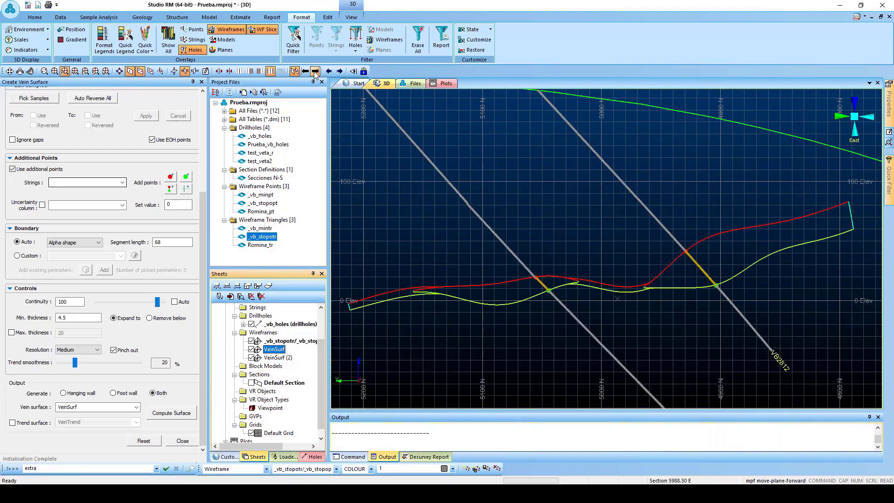
click(315, 72)
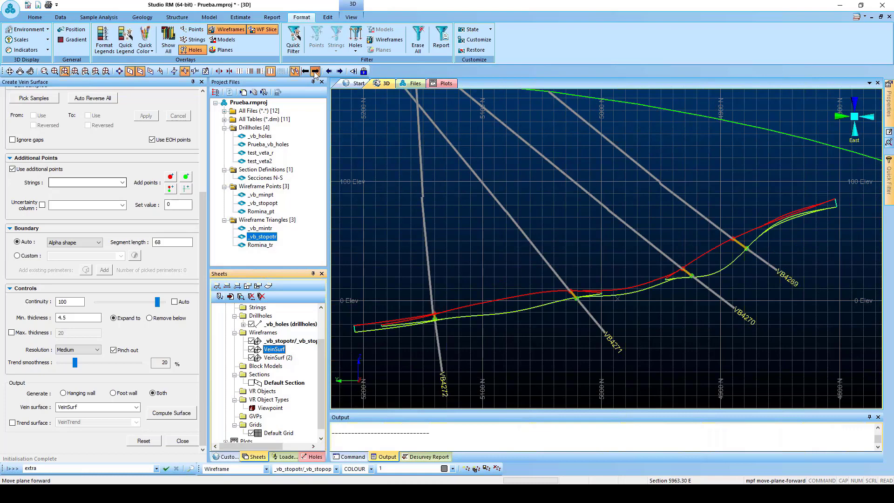
Step: Check the outlines on sections 5938.30 E and 5913.30 E, and inspect the vein between VB4267 and VB4266 on section 5938.30 E
click(315, 72)
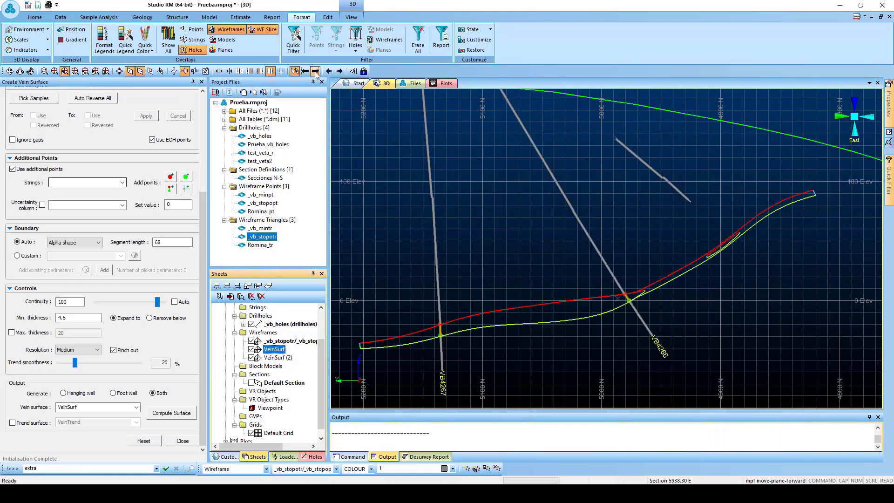
click(316, 72)
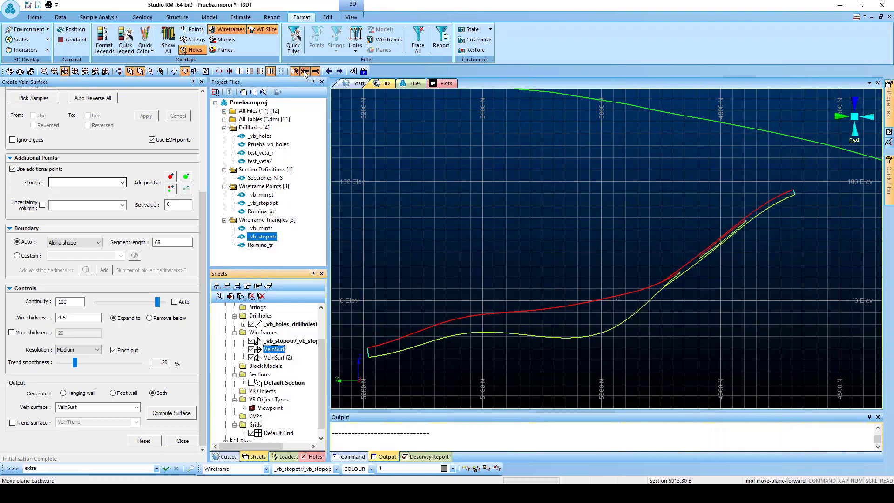
click(305, 71)
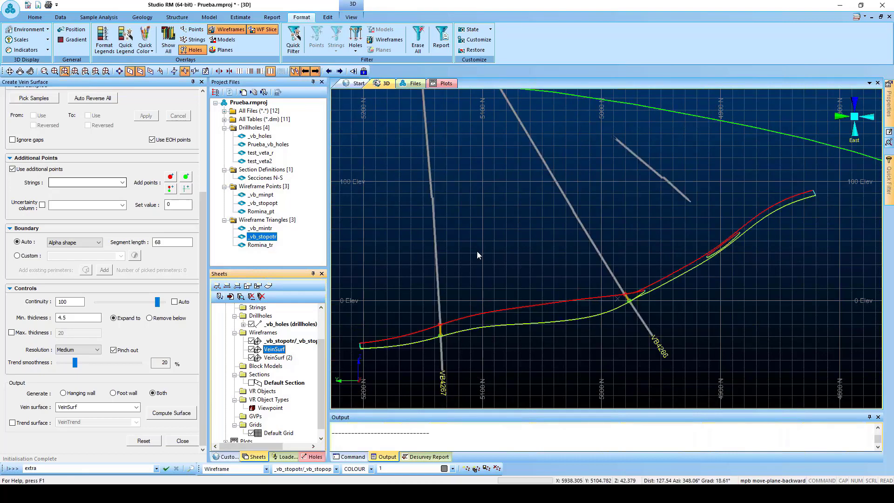
scroll(494, 333, up, 2)
scroll(500, 331, up, 1)
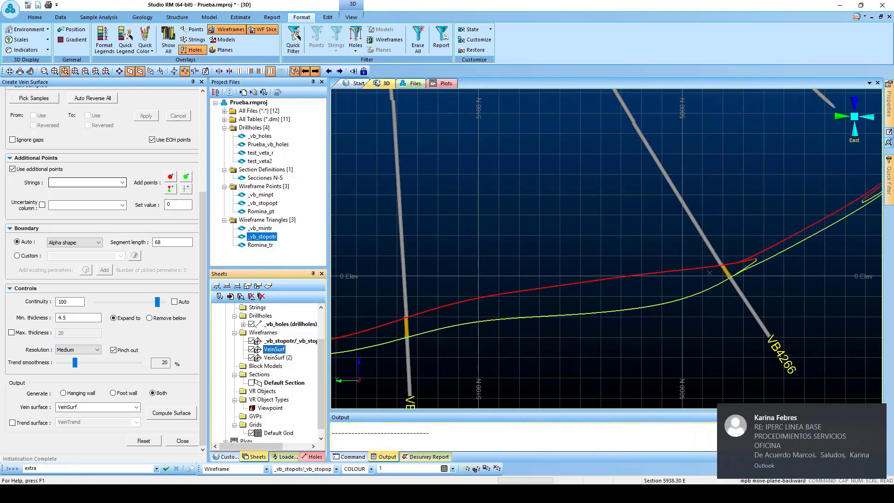
mouse_move(308, 493)
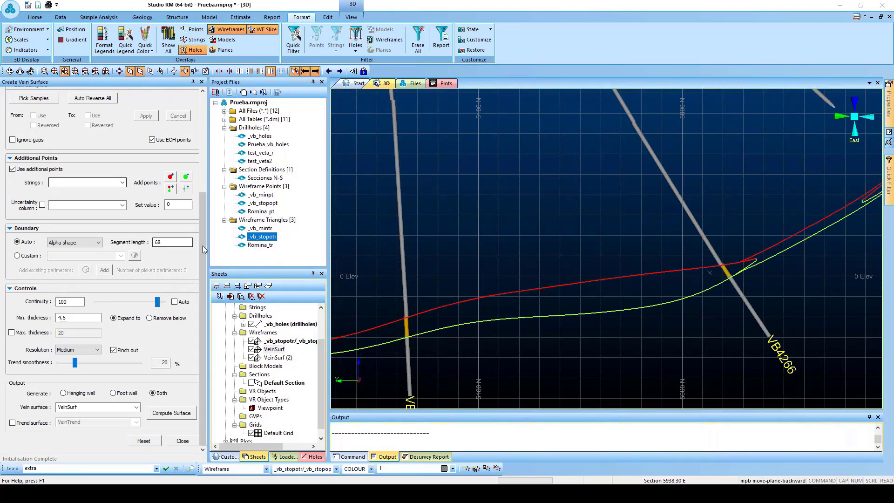
right_click(308, 494)
click(403, 304)
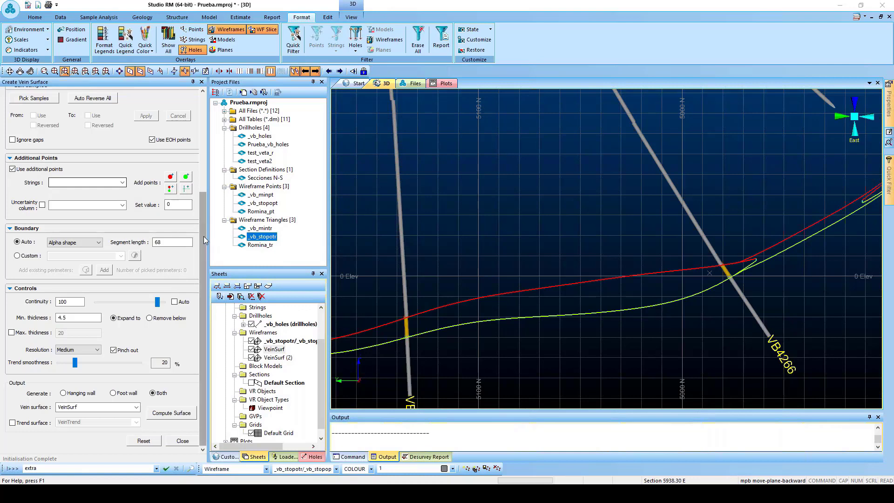
Step: Examine the options for adding vein points and the stretch between drillholes VB4267 and VB4266 on section 5938.30 E
drag(203, 236, 205, 217)
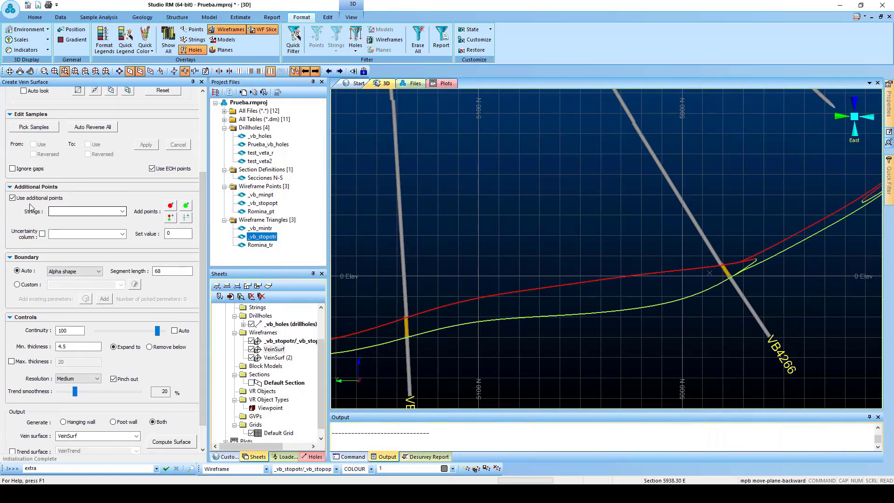
click(170, 207)
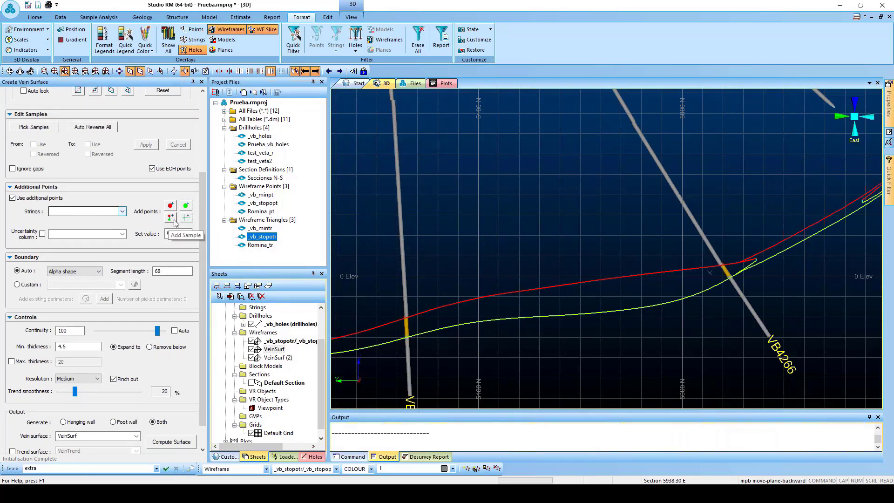
scroll(614, 287, down, 1)
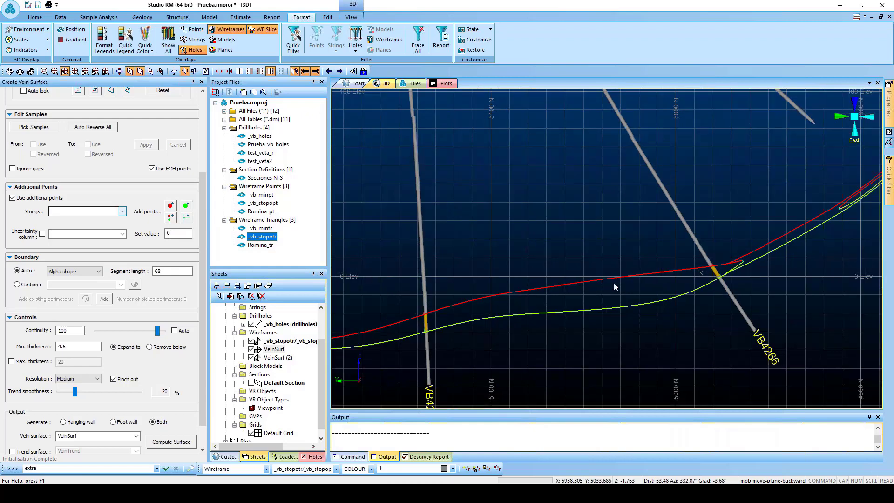
scroll(614, 287, down, 3)
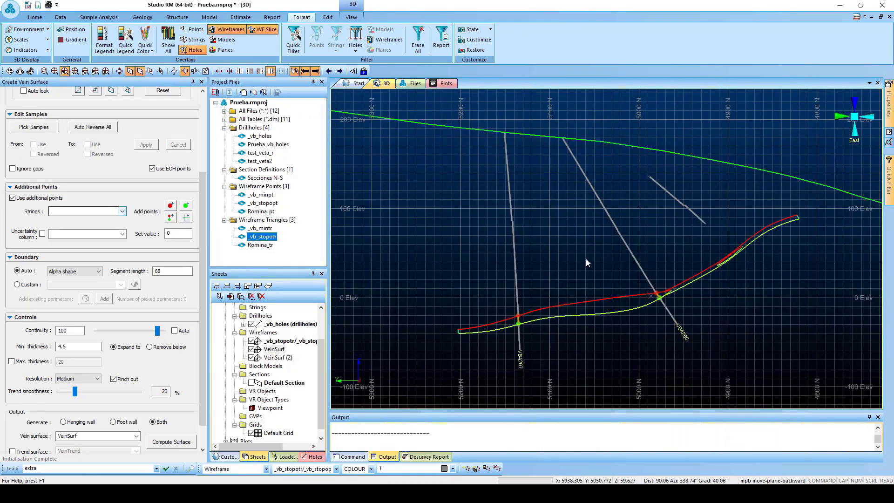
scroll(581, 306, up, 3)
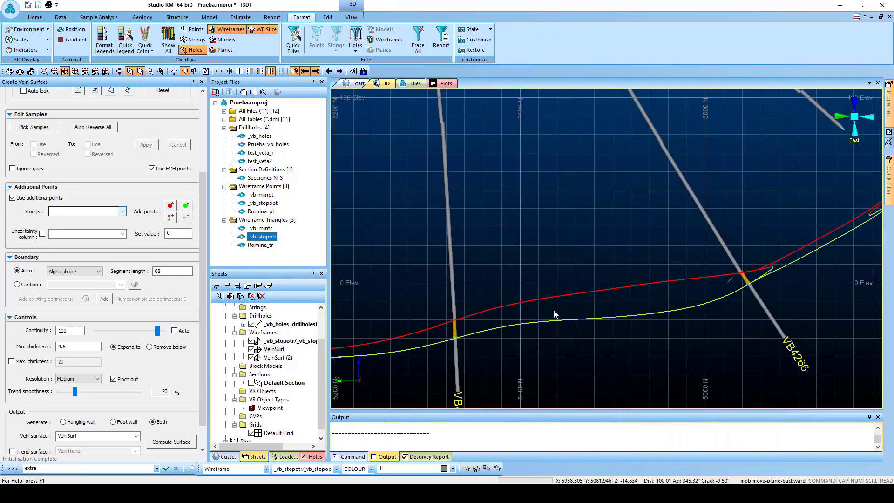
scroll(554, 310, up, 2)
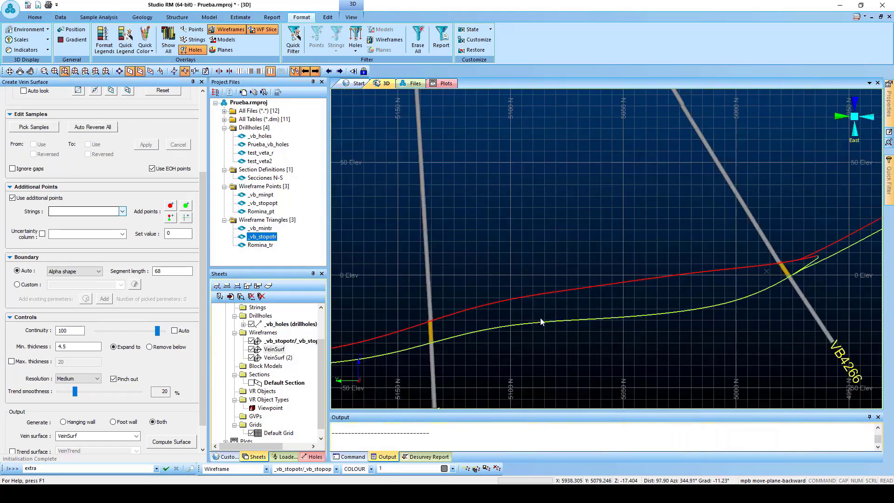
scroll(538, 320, up, 1)
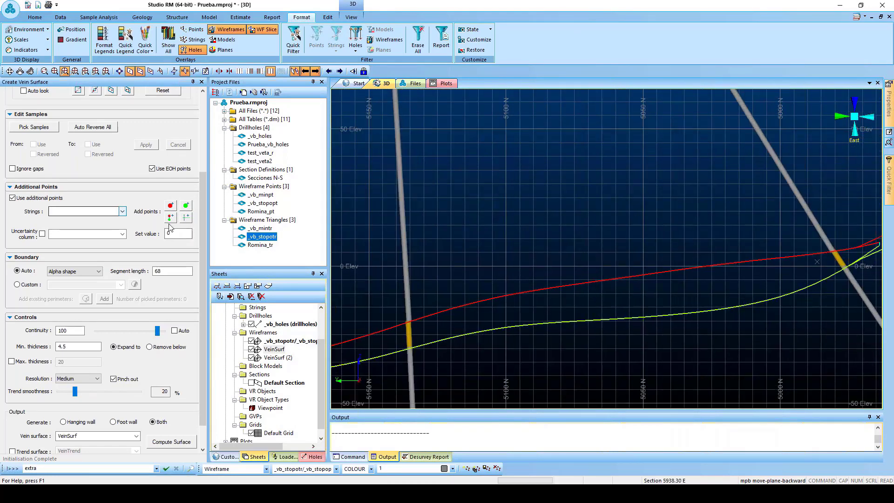
Step: Add a sample spanning the red and green vein surfaces between VB4267 and VB4266, slightly towards VB4266 from 5100 N
click(171, 217)
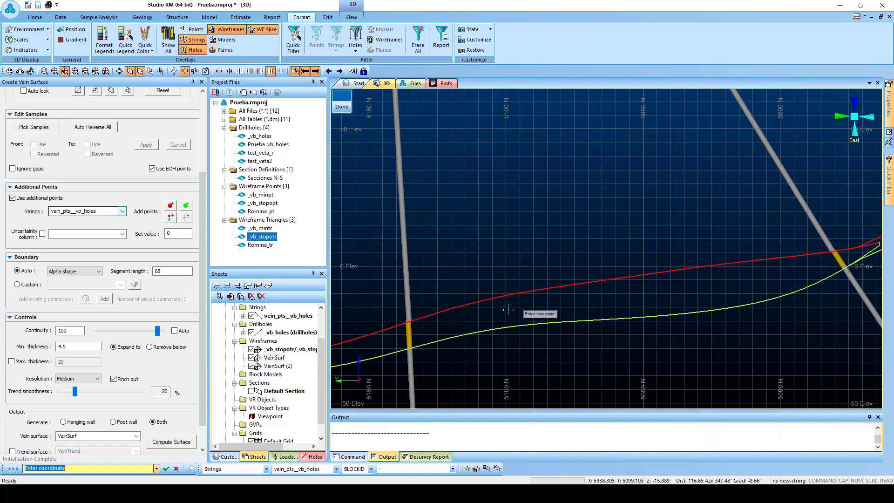
scroll(505, 310, up, 2)
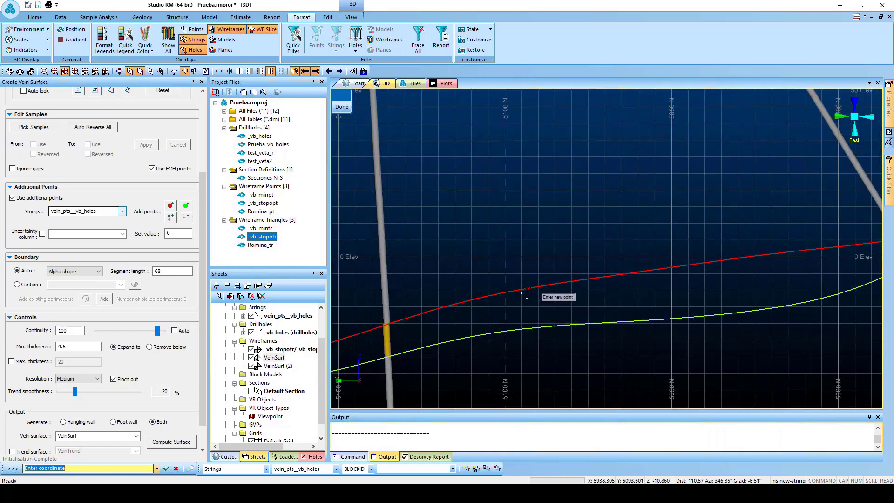
scroll(526, 292, up, 2)
click(528, 291)
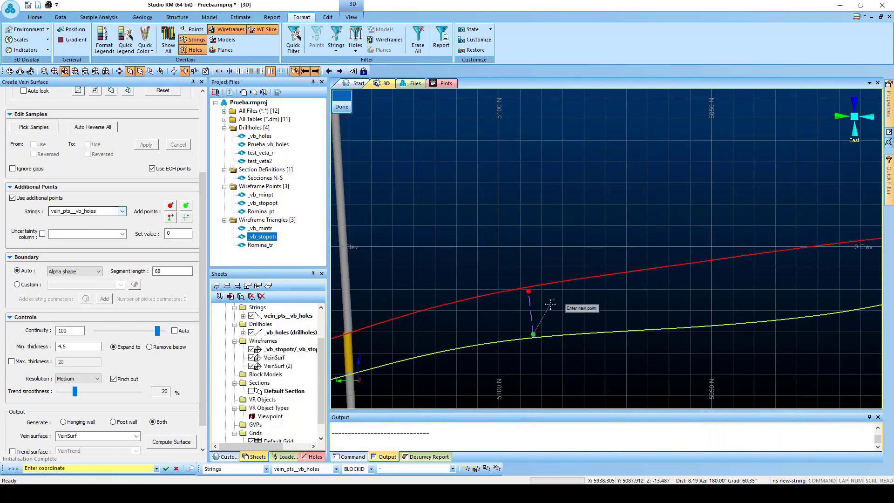
click(534, 334)
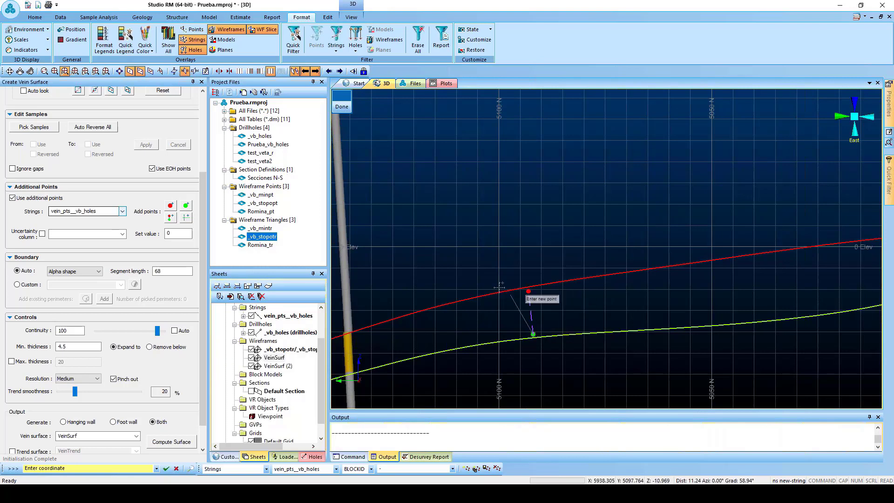
click(171, 218)
right_click(589, 303)
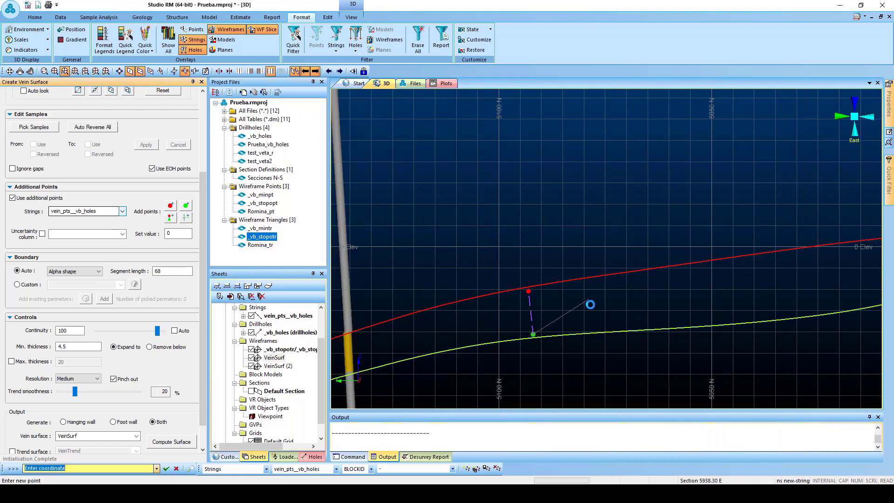
Step: Add a second sample between VB4267 and VB4266 at about 5035 N, from the red surface to partway towards the green one
scroll(646, 303, down, 3)
scroll(649, 303, up, 2)
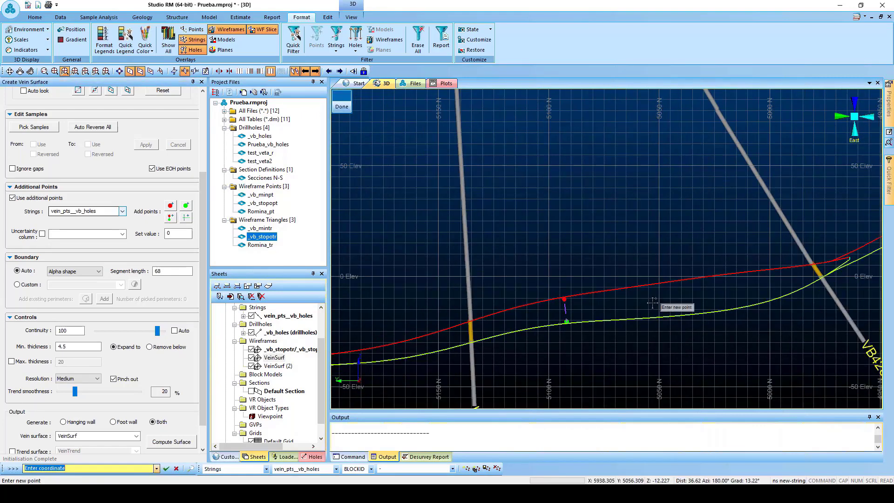
scroll(706, 284, up, 1)
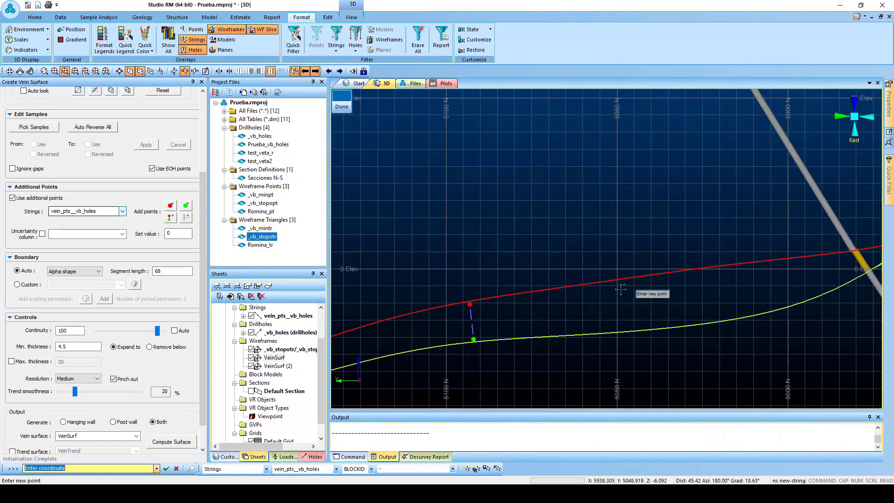
click(668, 274)
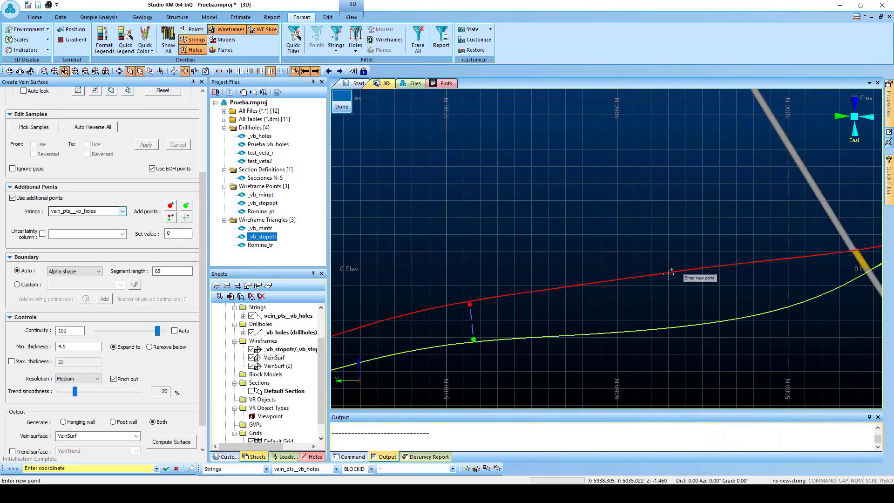
click(673, 305)
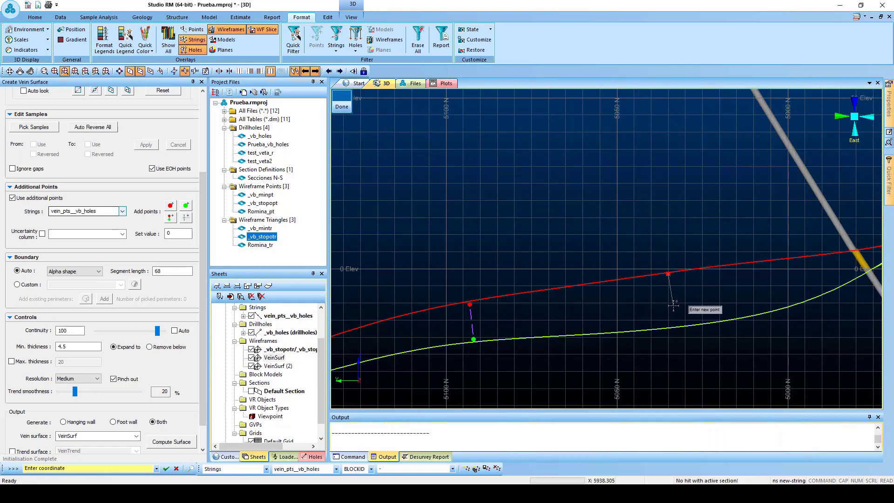
click(342, 107)
scroll(535, 319, down, 3)
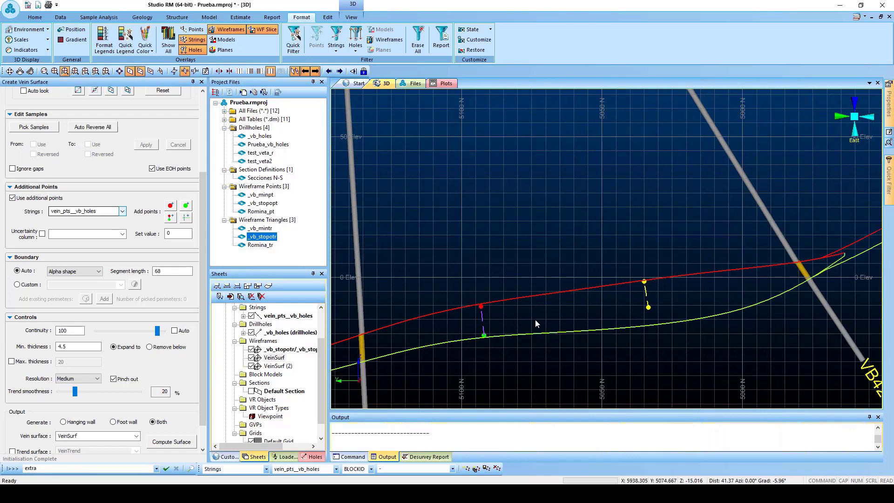
Step: Examine the vein outline on section 5938.30 E around VB4266 and along its stretch beyond that drillhole
scroll(538, 329, down, 5)
scroll(655, 290, up, 4)
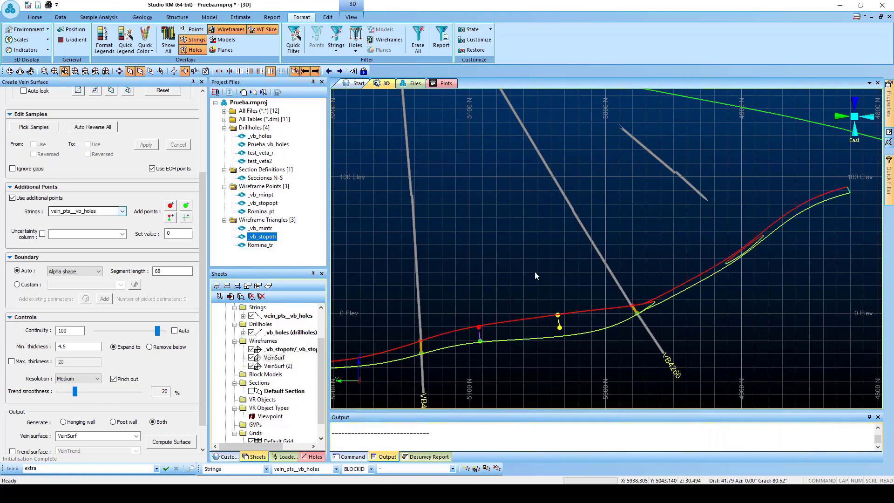
scroll(643, 309, down, 4)
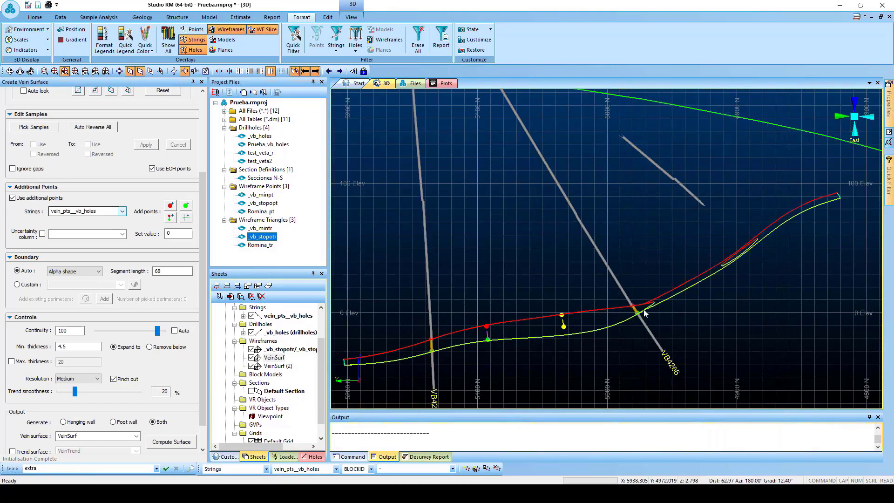
scroll(533, 320, up, 4)
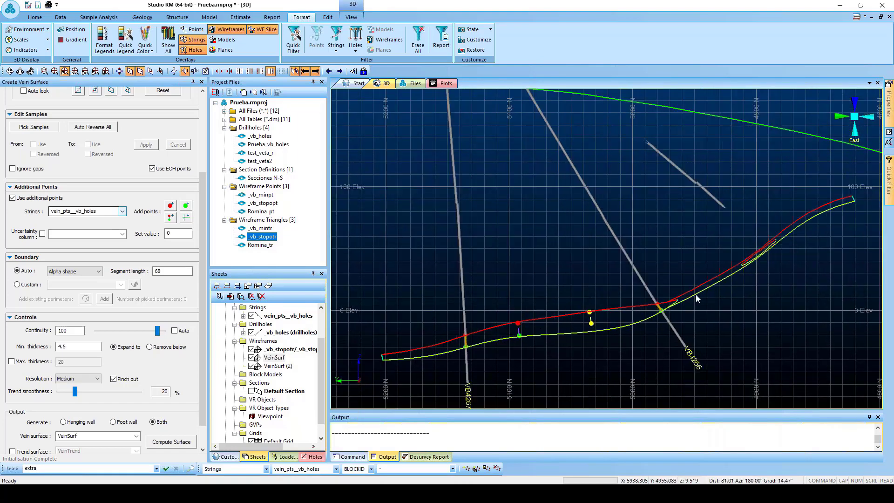
scroll(580, 337, up, 2)
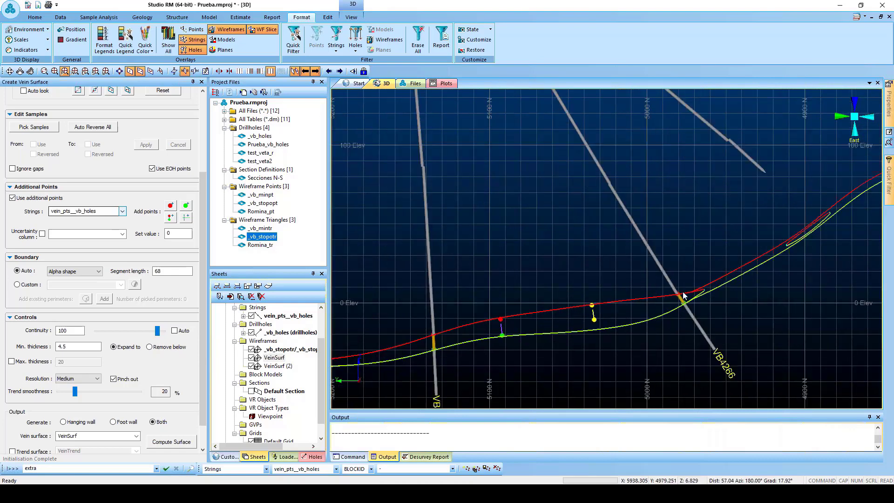
scroll(615, 309, down, 1)
scroll(698, 294, up, 3)
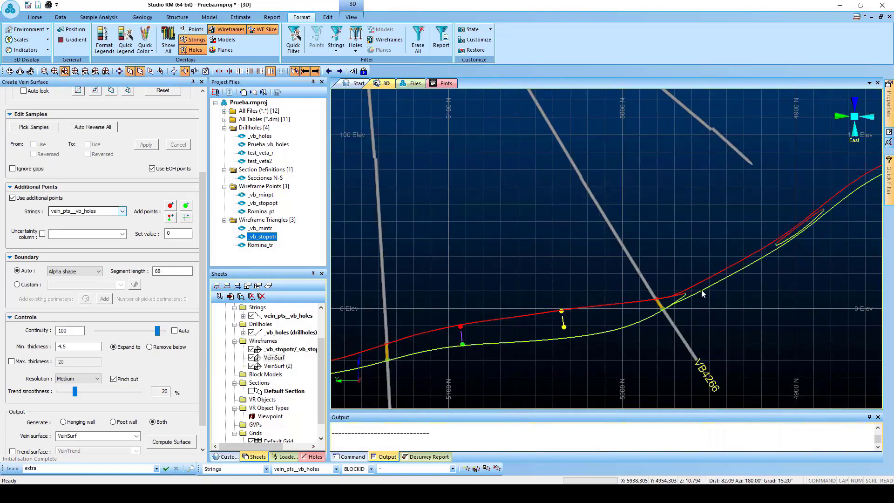
scroll(731, 256, down, 3)
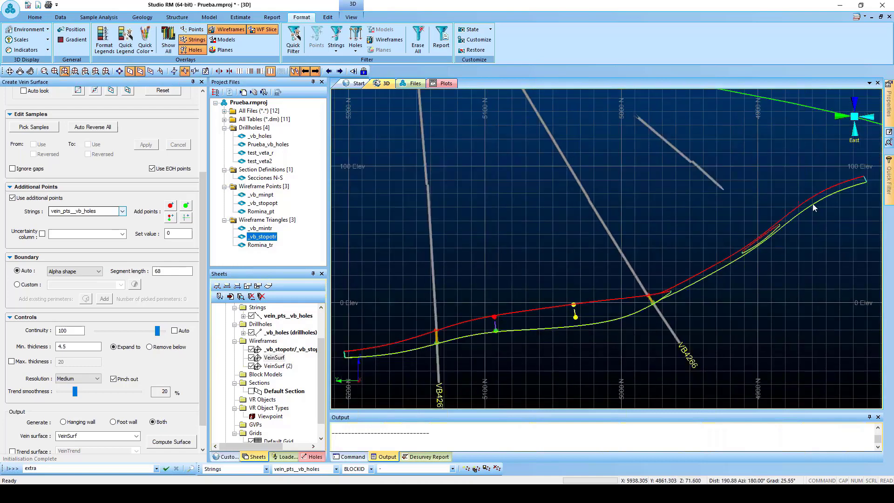
scroll(483, 230, down, 1)
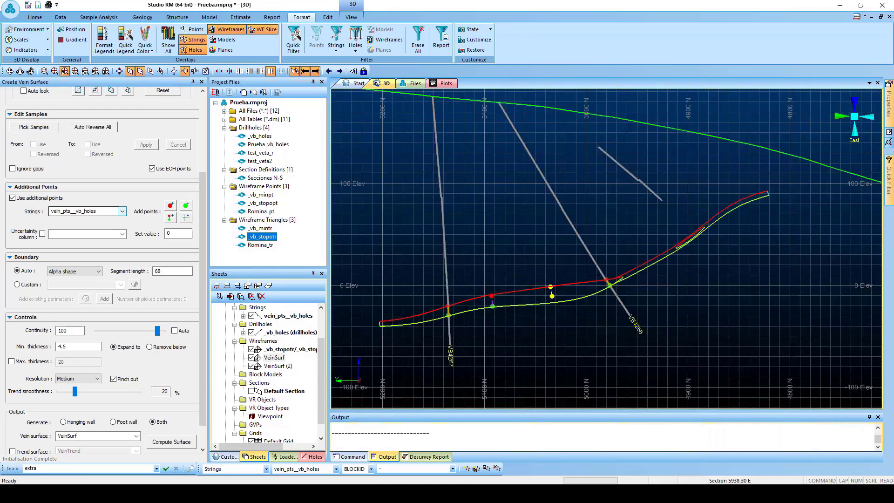
Step: On section 5963.30 E, add a string of seven green points from VB4269 to VB4270, above the sagging green outline
click(306, 71)
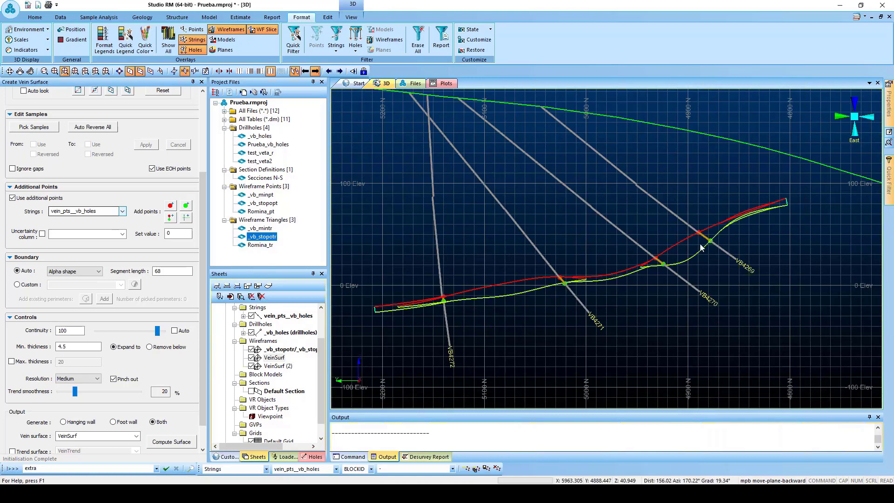
scroll(700, 244, up, 3)
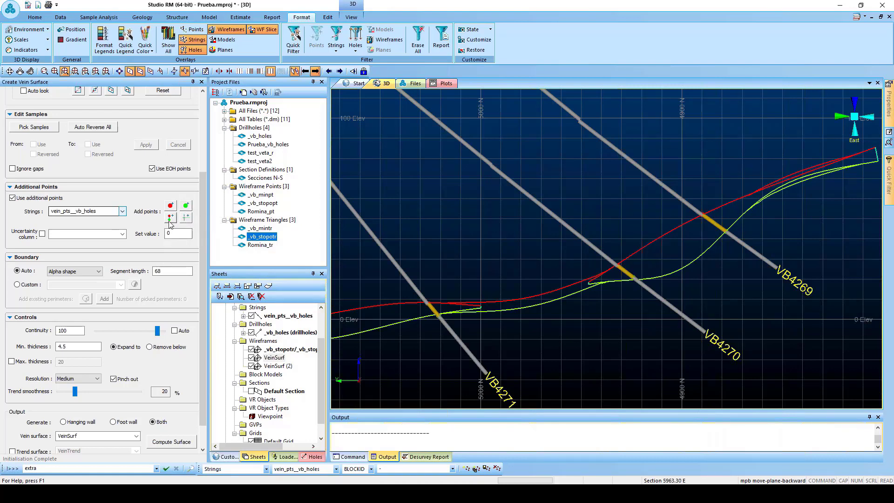
click(186, 206)
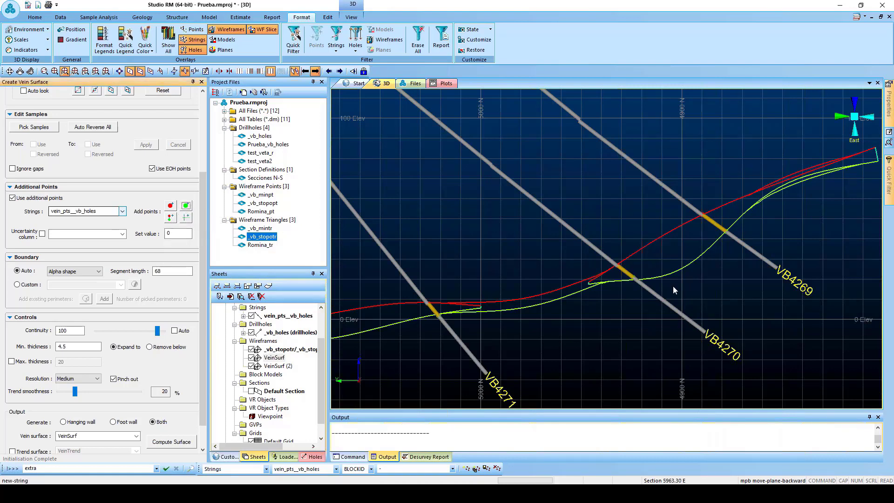
scroll(637, 281, up, 5)
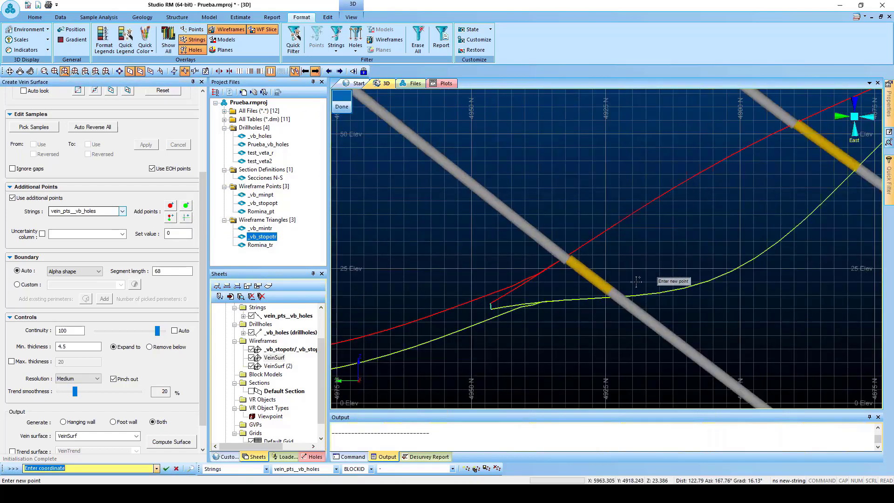
scroll(636, 280, up, 2)
scroll(575, 308, down, 3)
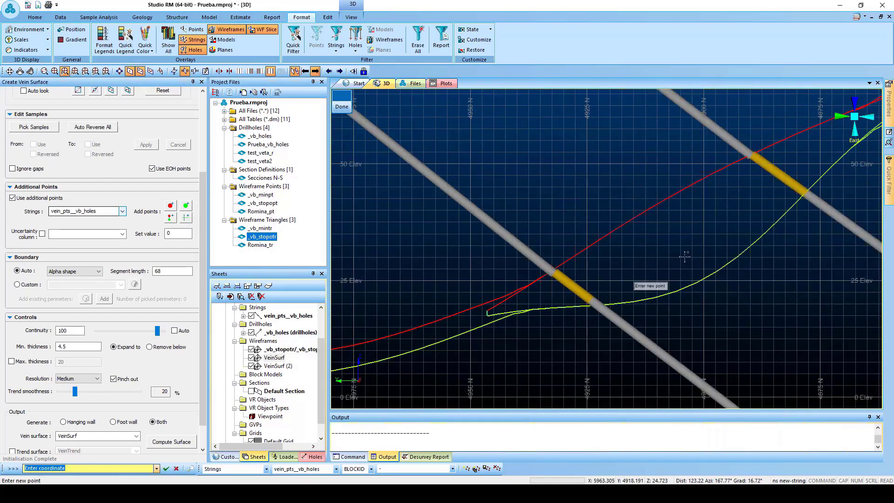
click(798, 196)
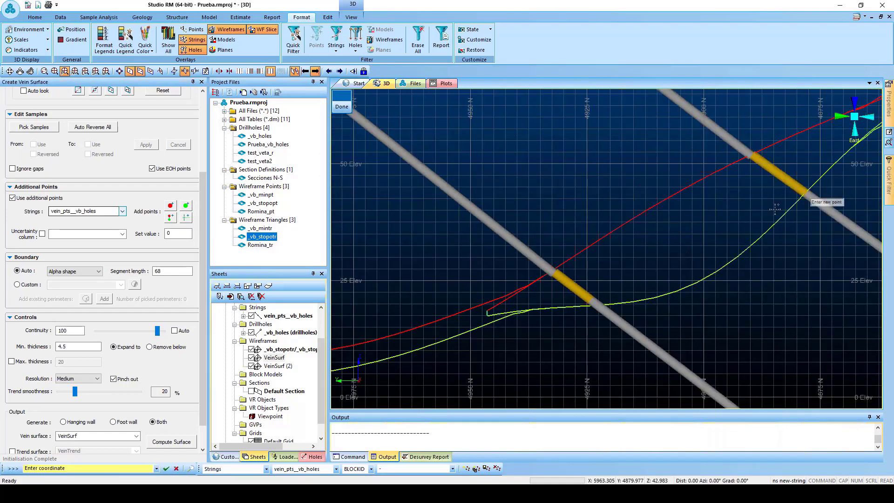
click(763, 216)
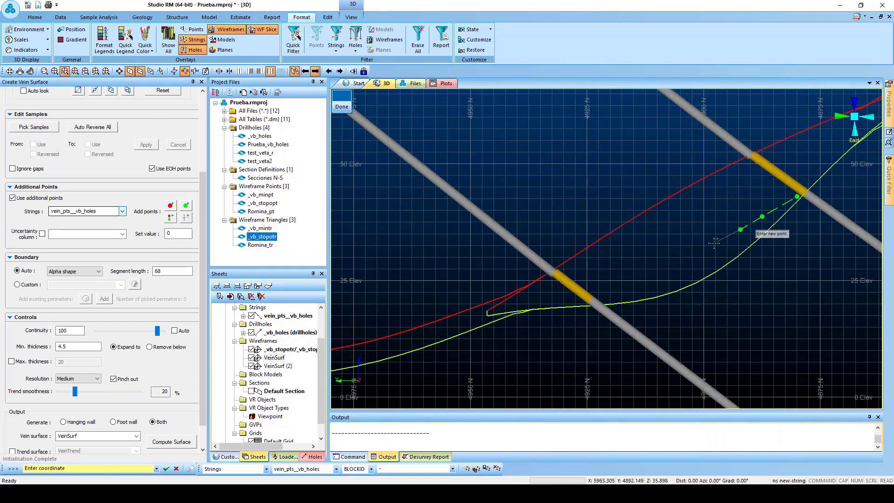
click(697, 252)
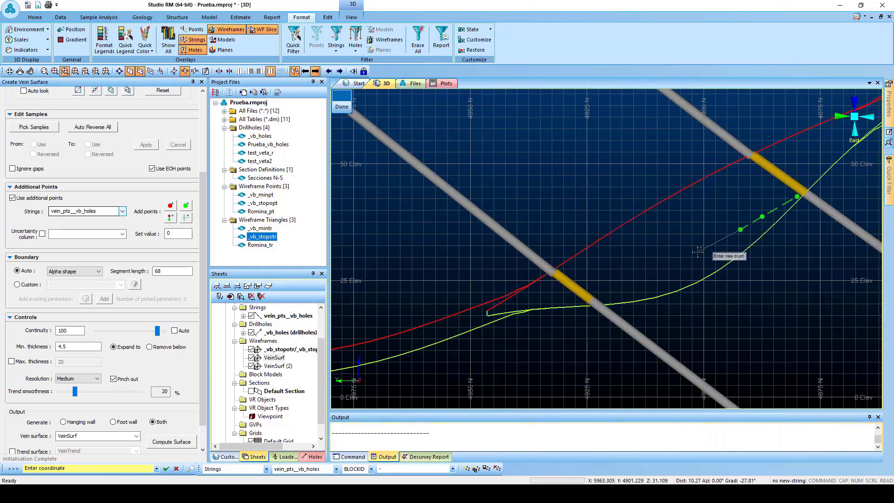
click(662, 272)
click(628, 286)
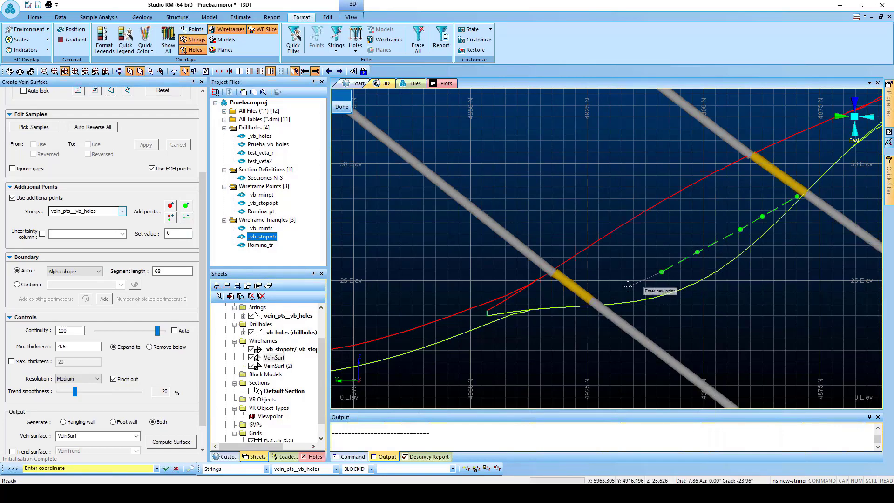
click(600, 295)
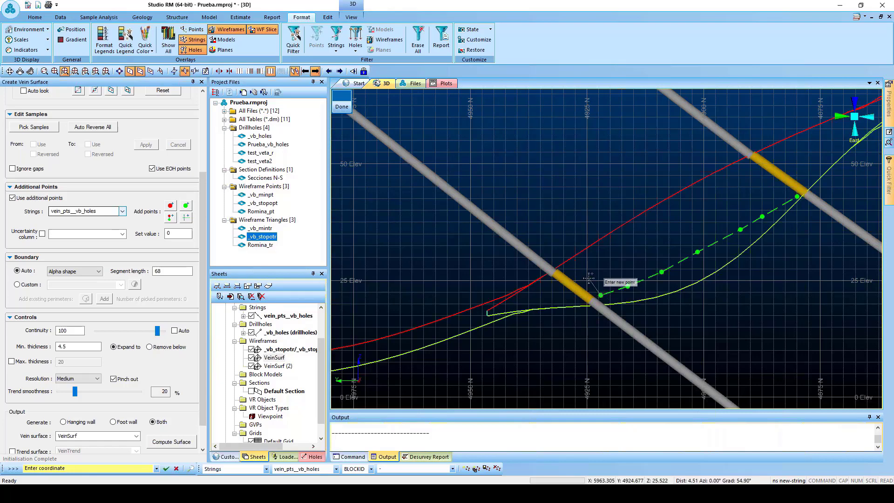
click(342, 106)
Step: Add a string of eight red points from VB4271 to VB4270, slightly above the red outline on section 5963.30 E
scroll(614, 255, down, 2)
scroll(656, 236, down, 3)
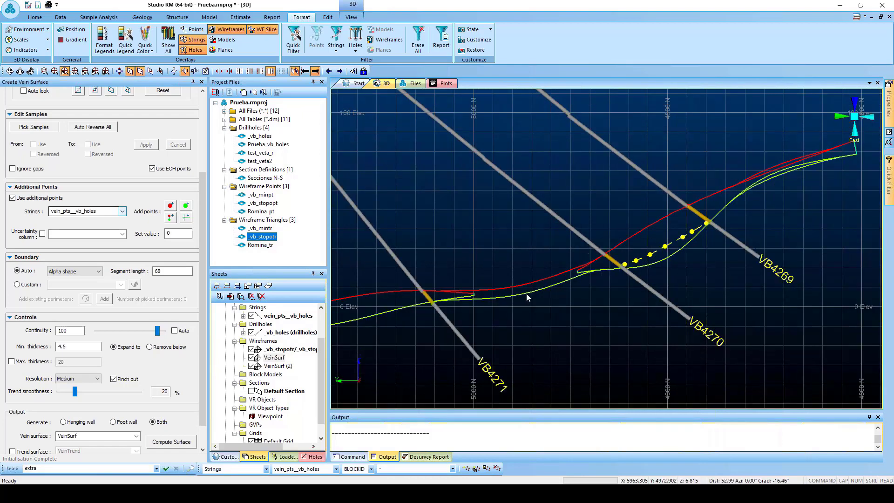
scroll(526, 295, up, 1)
scroll(526, 297, up, 3)
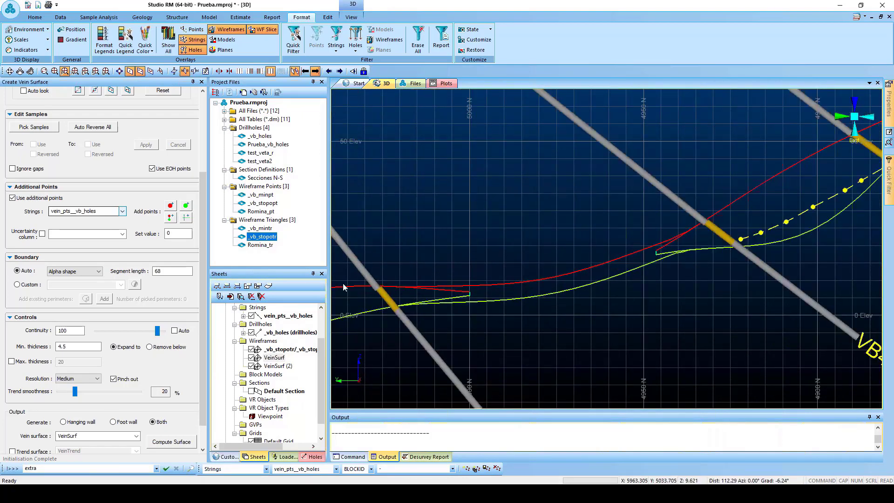
click(171, 208)
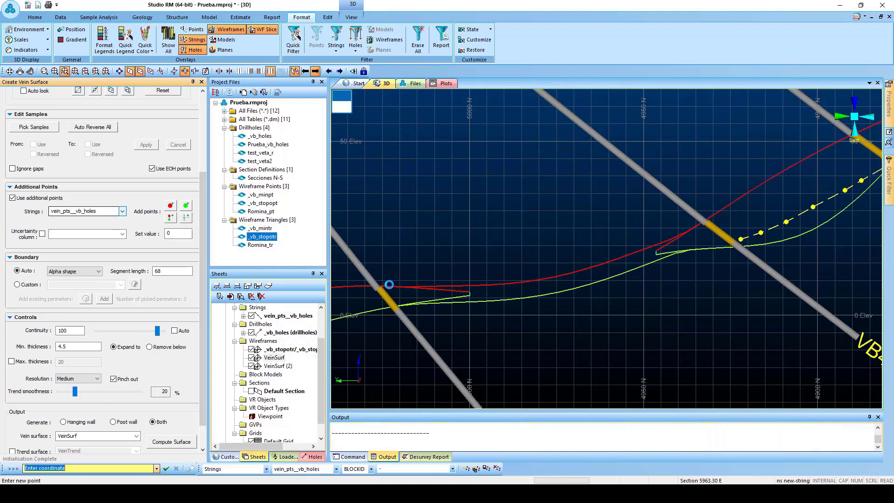
click(397, 286)
click(454, 282)
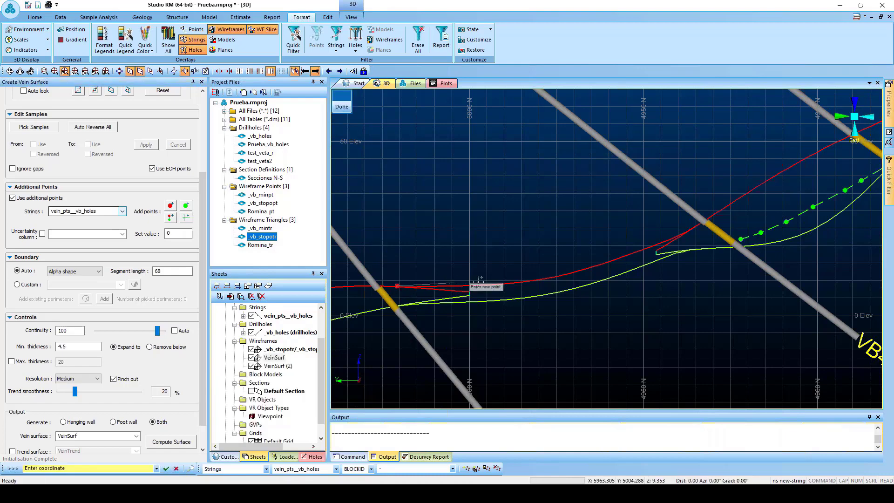
click(509, 275)
click(554, 263)
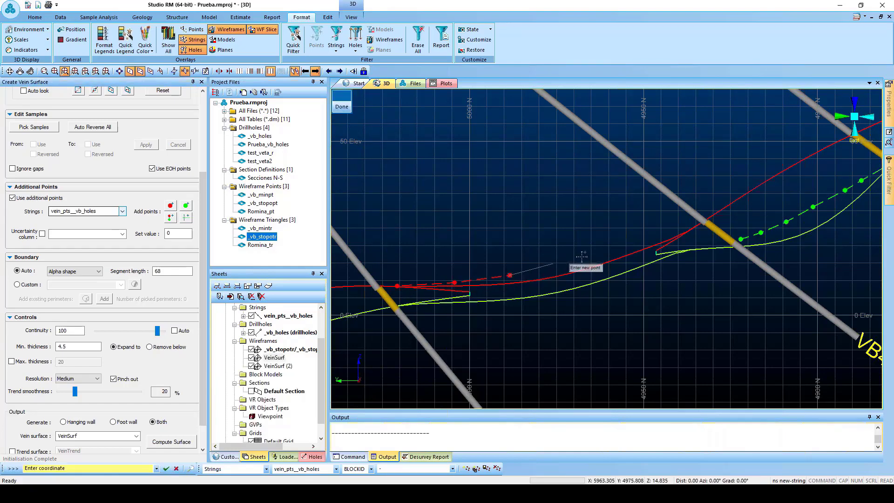
click(595, 254)
click(640, 239)
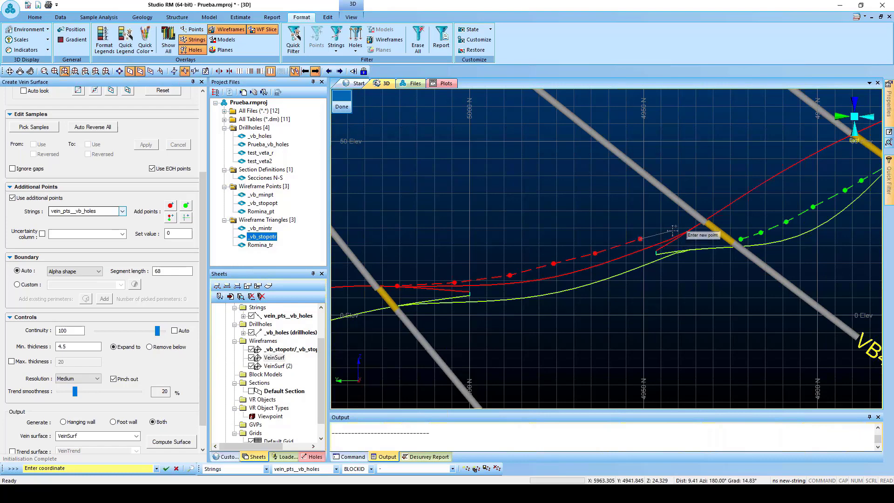
click(674, 230)
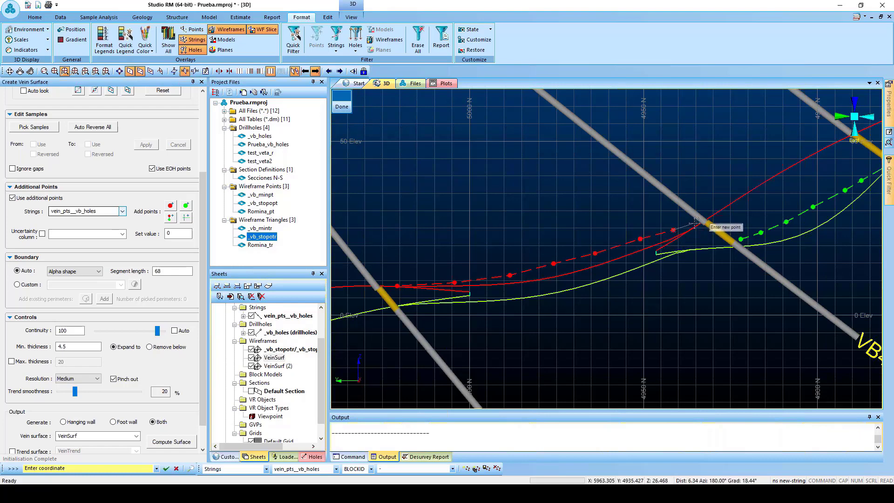
click(695, 223)
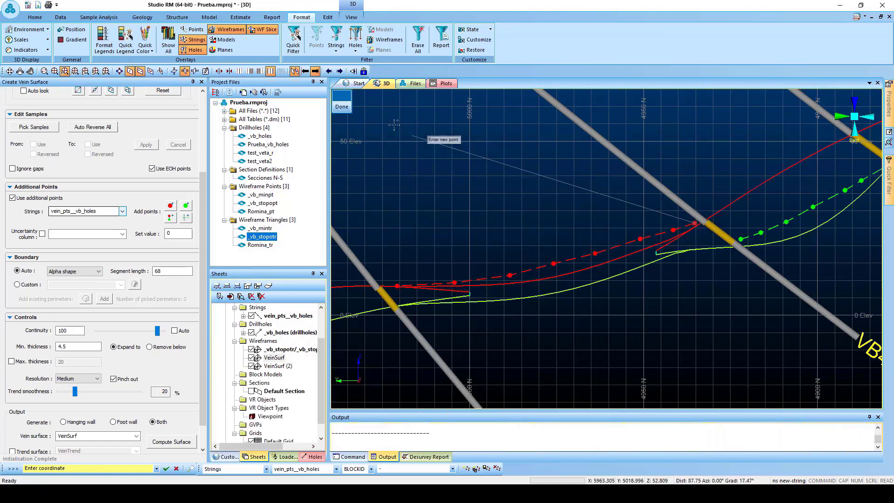
click(345, 108)
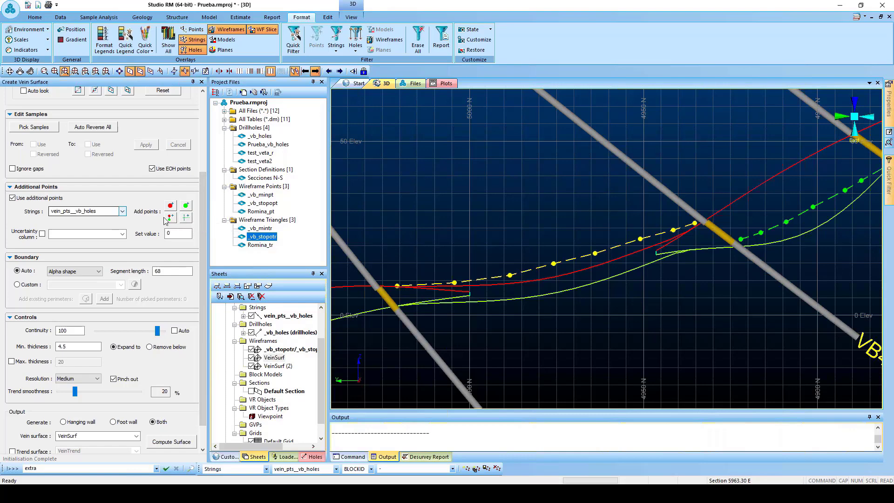
Step: Add a string of nine green points from VB4271 to VB4270, close to the green outline on section 5963.30 E
click(186, 206)
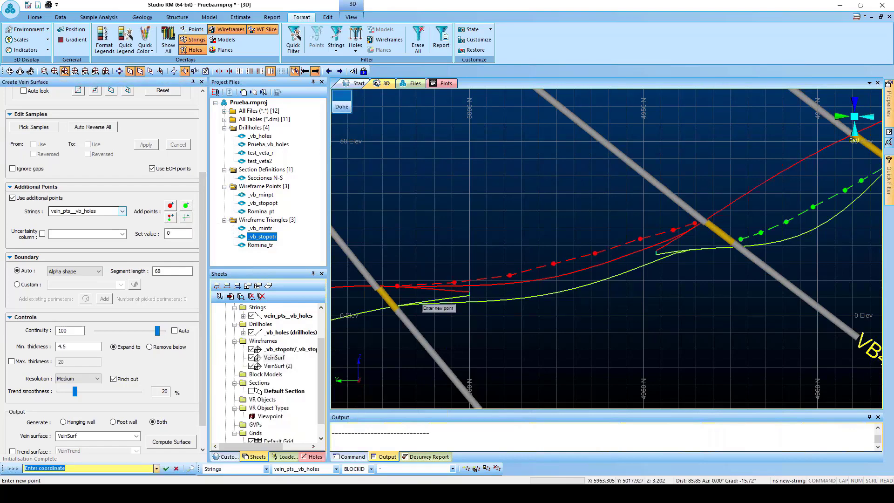
click(407, 304)
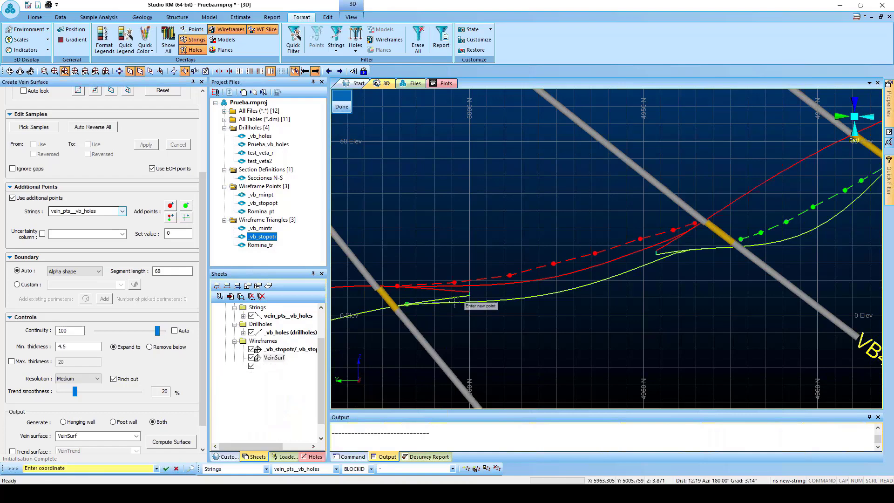
click(467, 299)
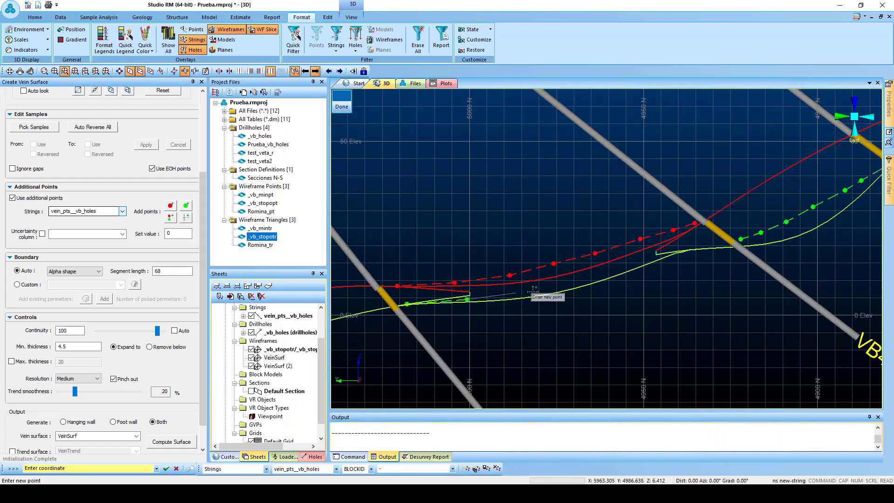
click(516, 293)
click(564, 286)
click(598, 278)
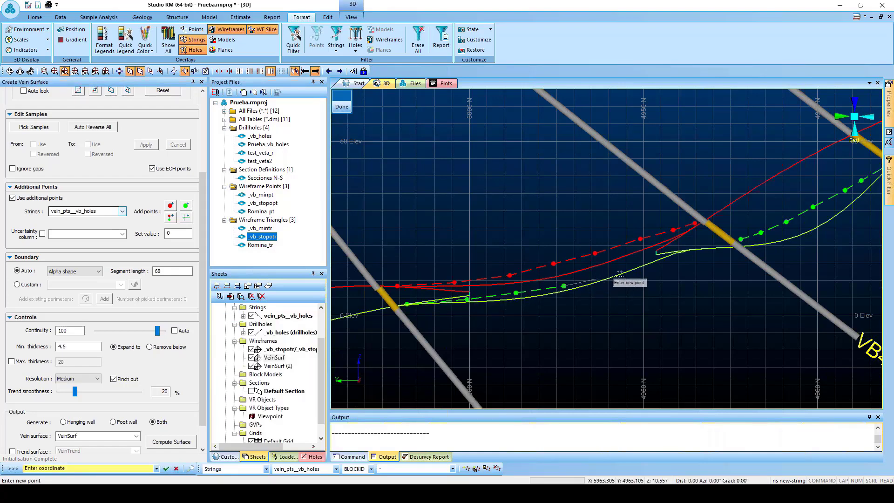
click(632, 272)
click(665, 262)
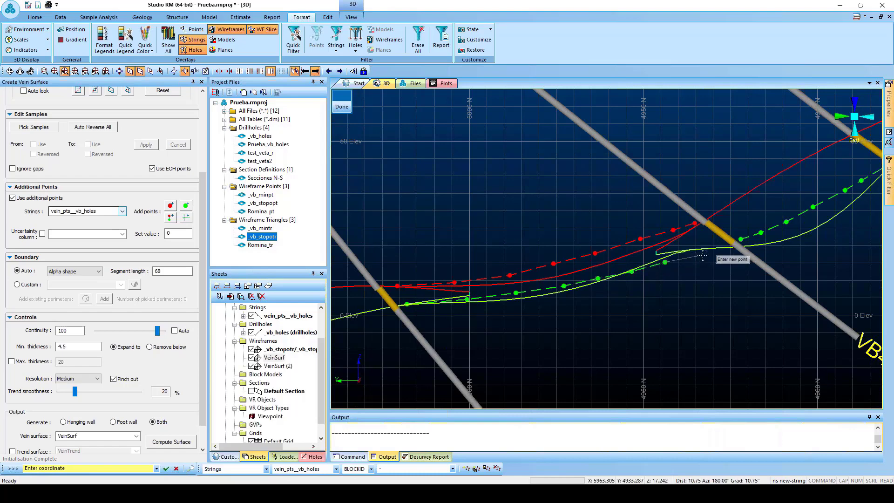
click(706, 251)
click(725, 246)
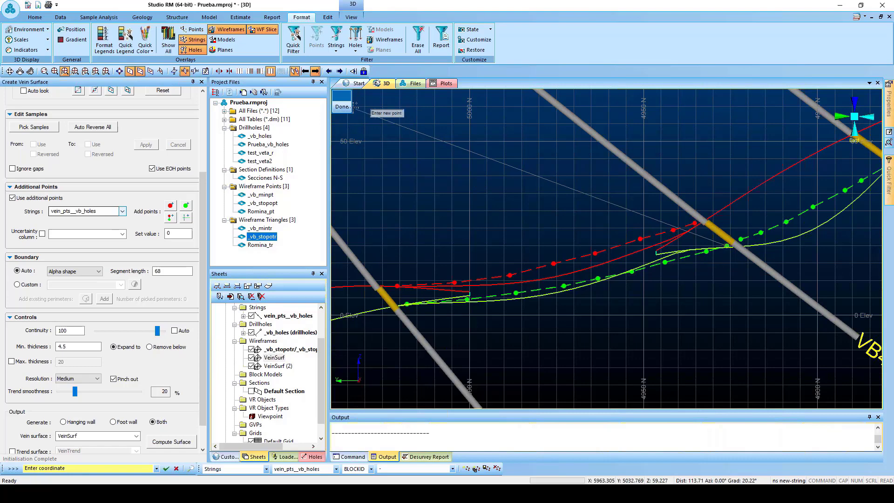
click(341, 100)
Step: Add a sample between VB4272 and VB4271 at about 5080 N, from the red outline to partway towards the green one
scroll(639, 318, down, 6)
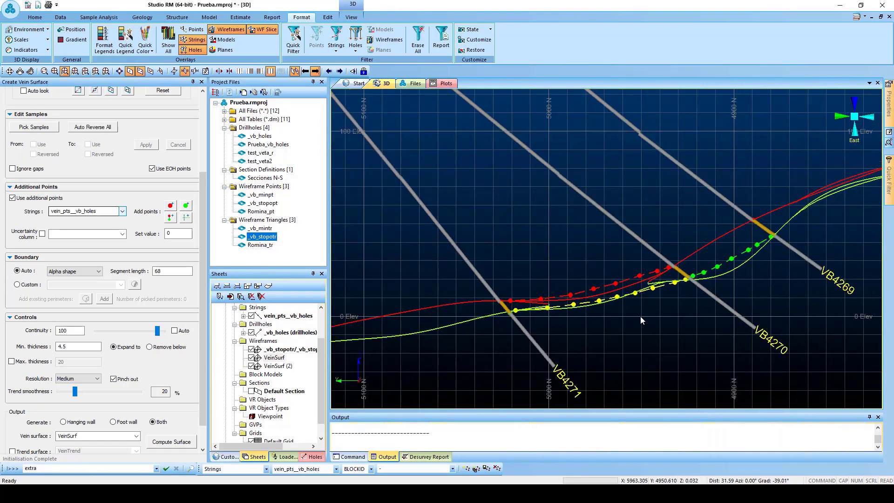
scroll(504, 326, up, 4)
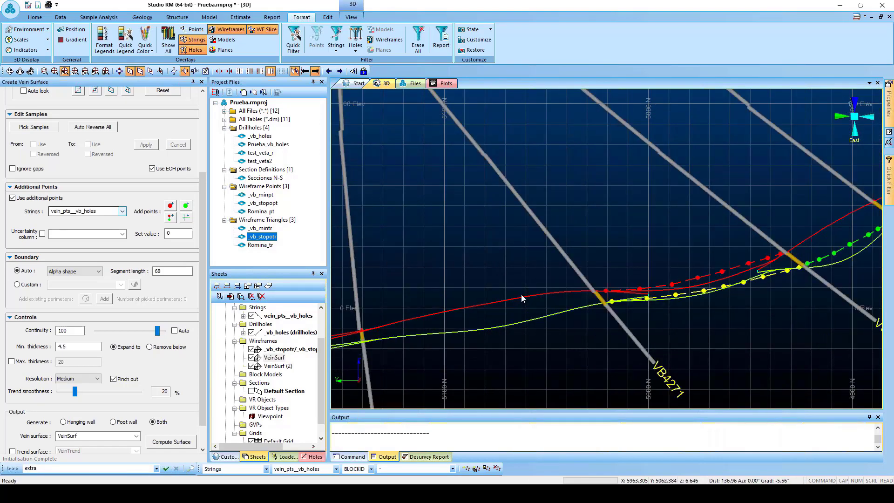
scroll(499, 328, up, 2)
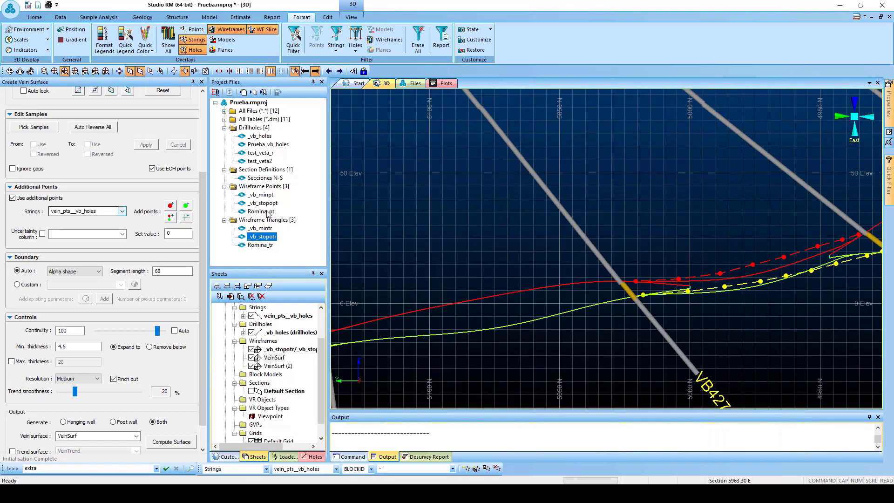
click(171, 218)
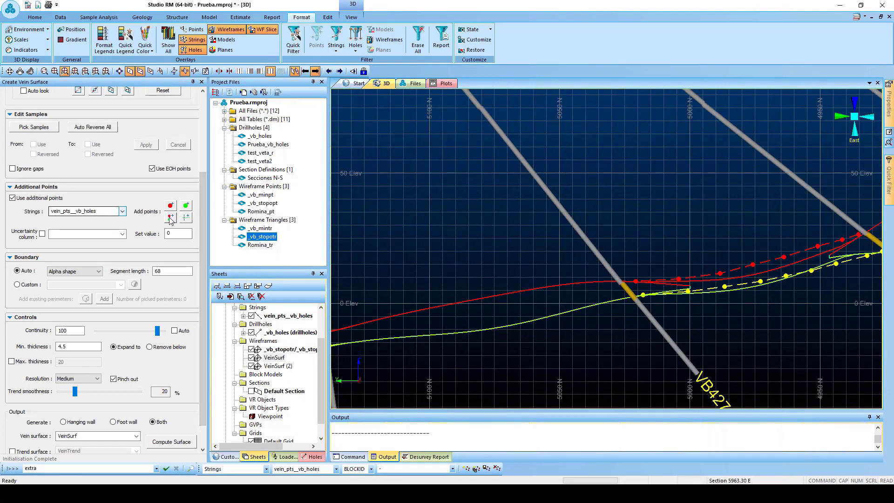
click(478, 299)
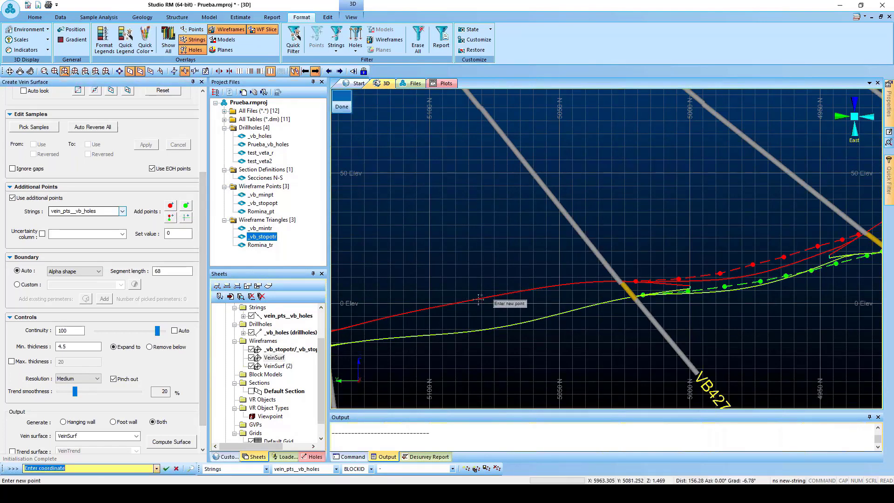
click(483, 320)
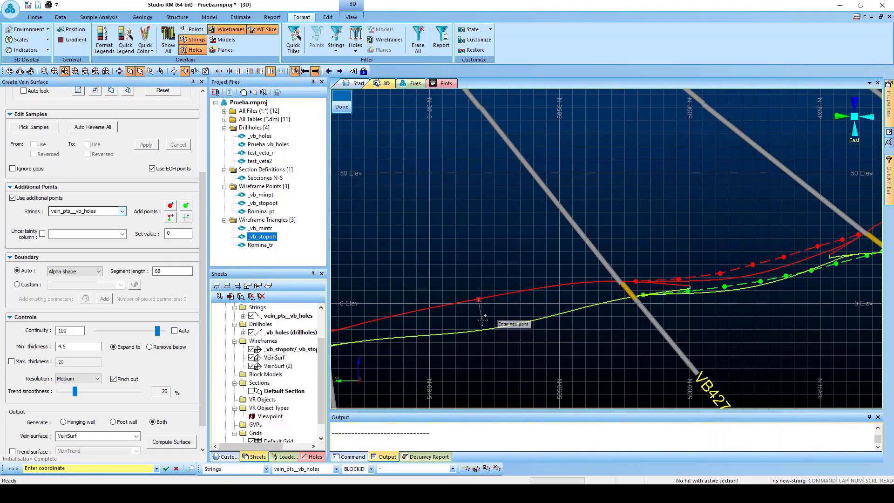
click(342, 102)
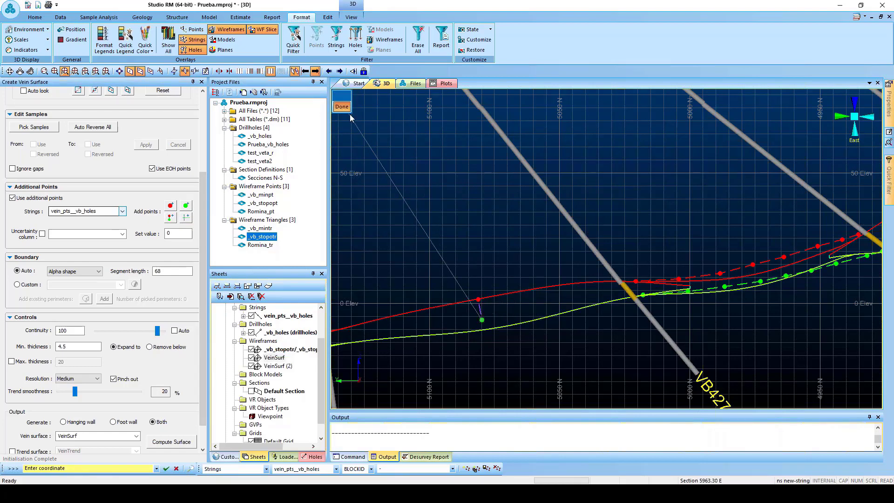
Step: On section 5988.30 E, add a string of eight red points from VB2613 to VB2612, above the sagging red outline
scroll(540, 227, down, 5)
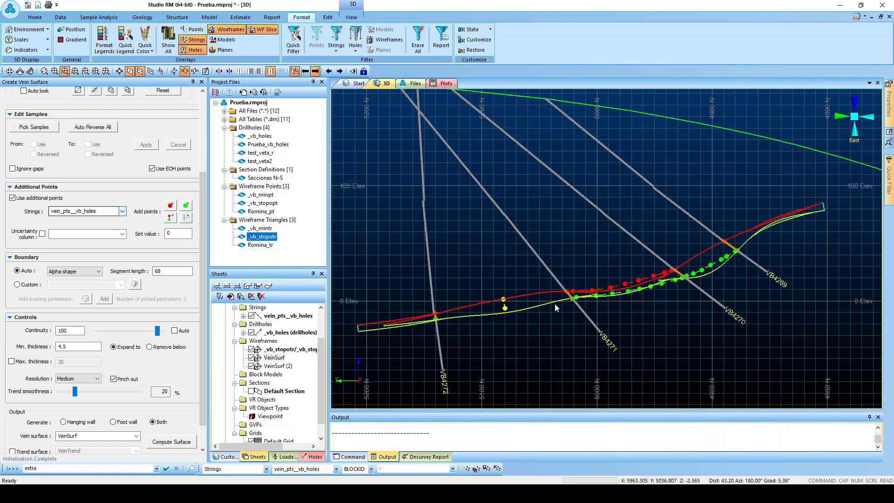
click(316, 71)
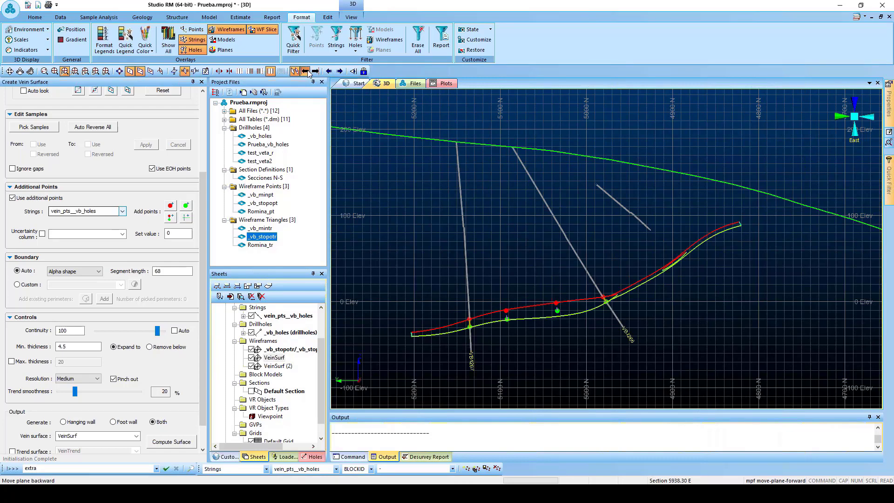
click(306, 71)
click(305, 71)
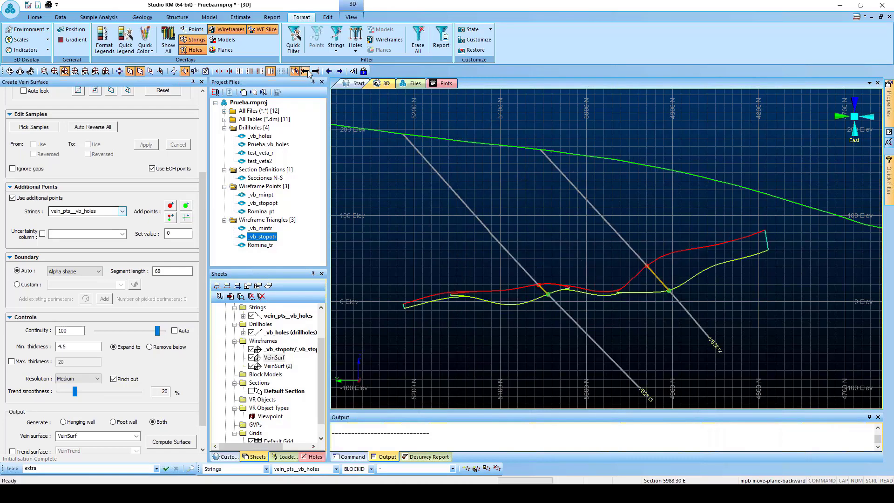
scroll(591, 296, up, 4)
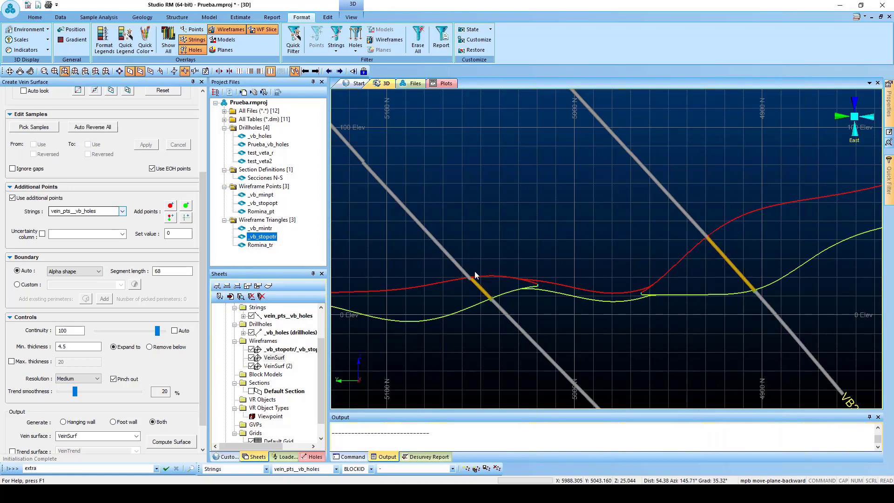
click(170, 206)
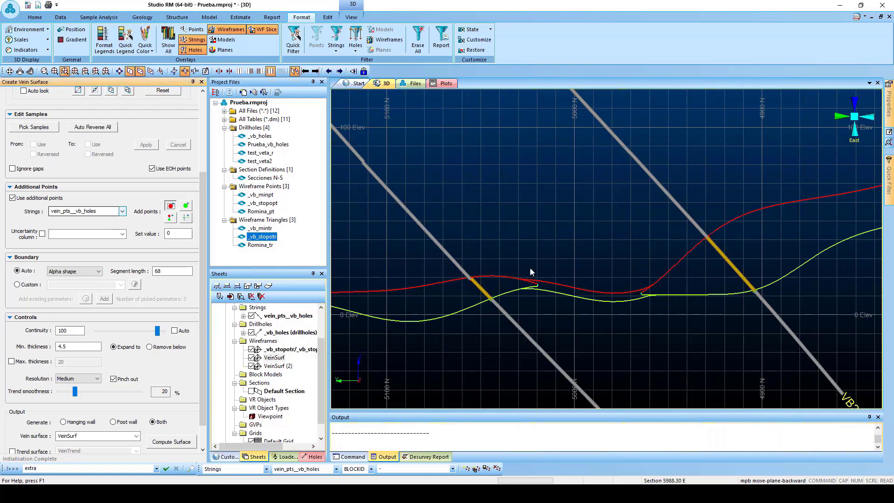
click(485, 276)
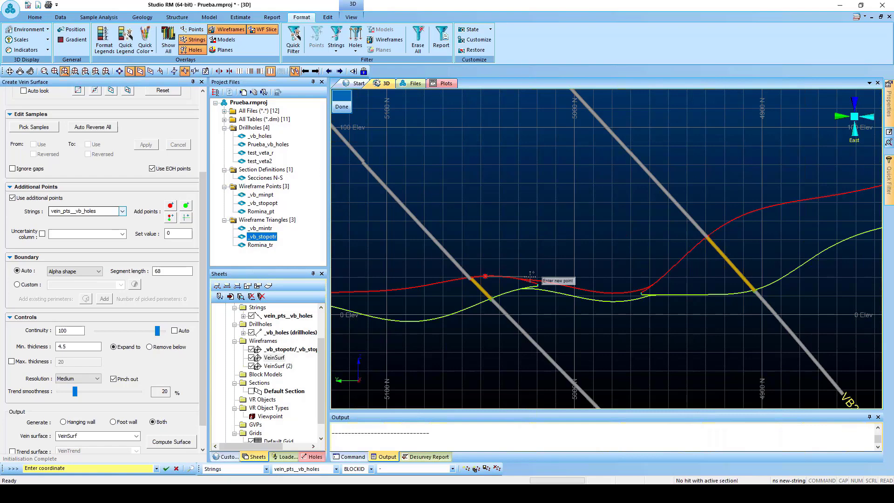
click(529, 276)
click(569, 273)
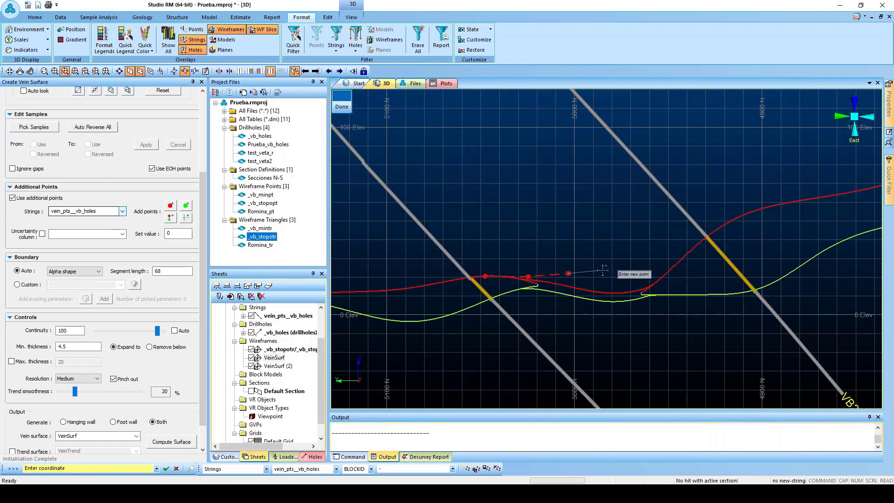
click(603, 270)
click(637, 264)
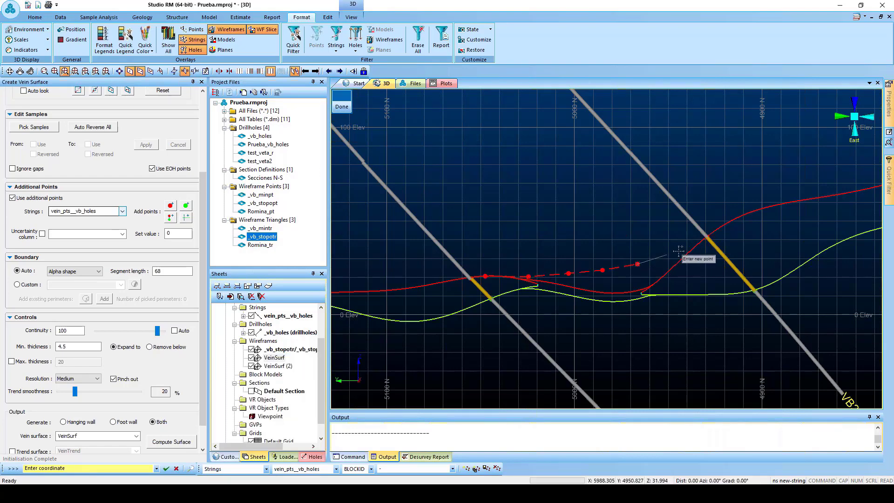
click(667, 254)
click(690, 246)
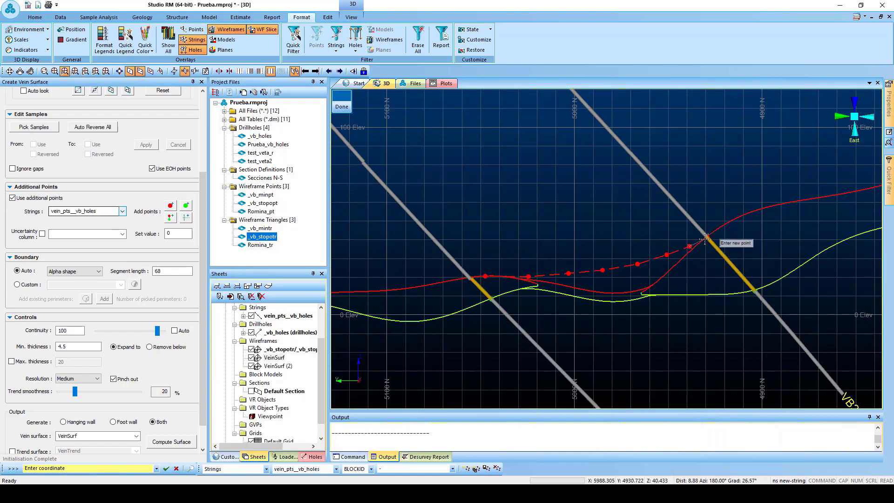
click(703, 238)
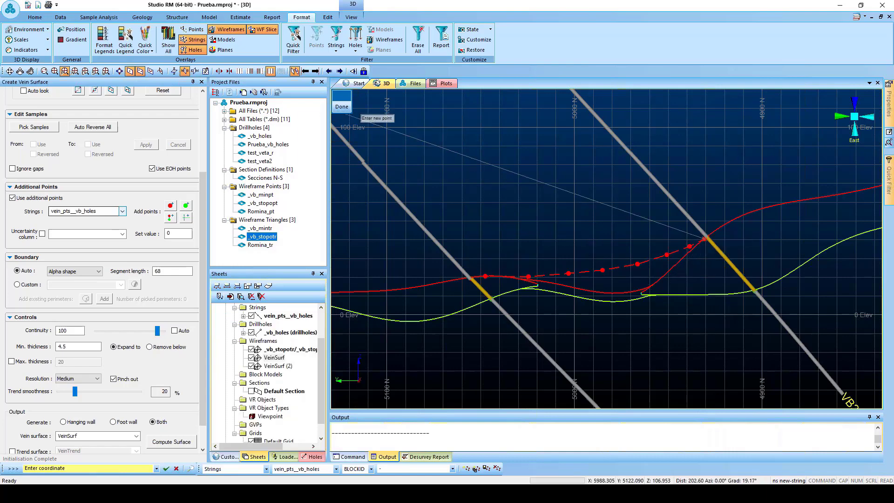
click(342, 107)
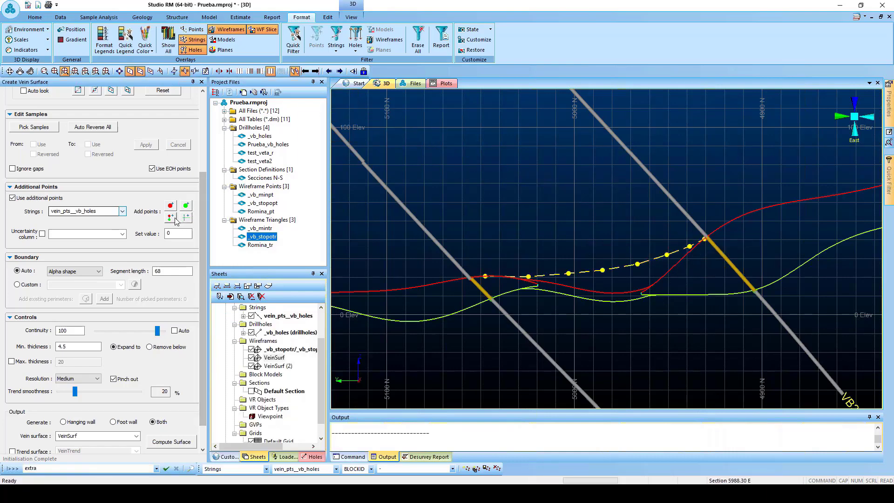
Step: Add a string of nine green points from VB2613 to VB2612, near the green outline and dipping below it before VB2612
click(186, 206)
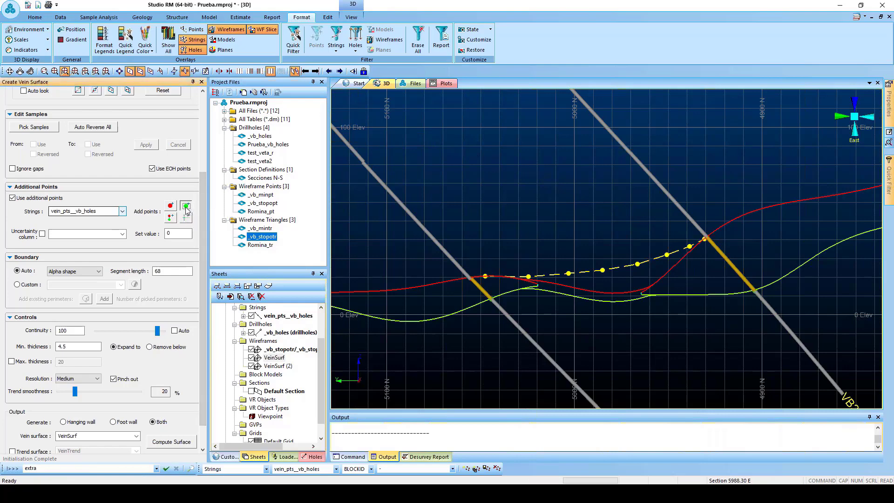
click(497, 296)
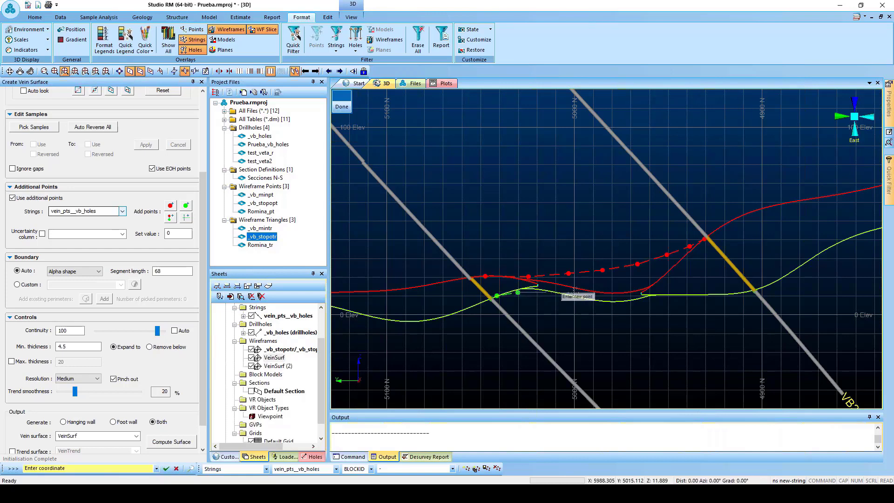
click(546, 293)
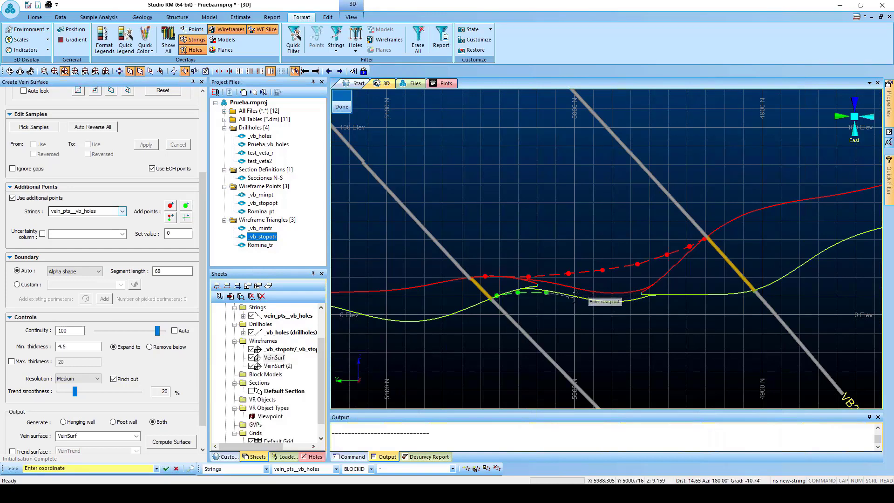
click(576, 295)
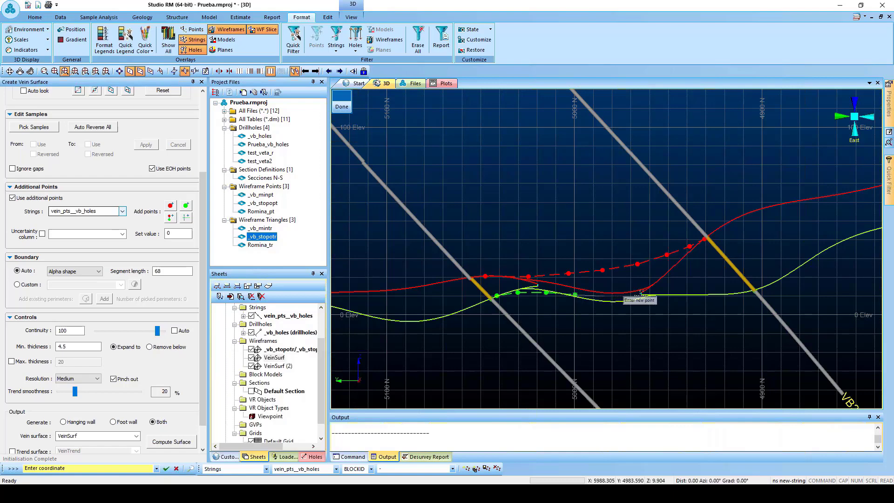
click(605, 296)
click(649, 298)
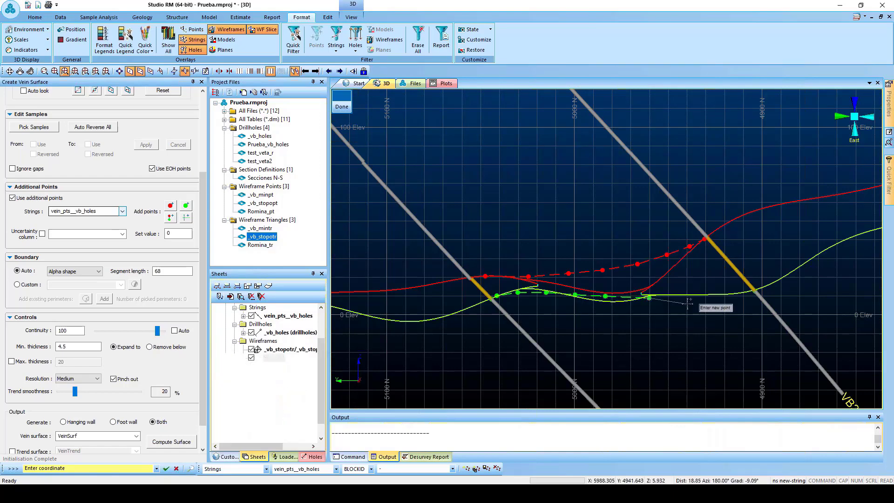
click(698, 303)
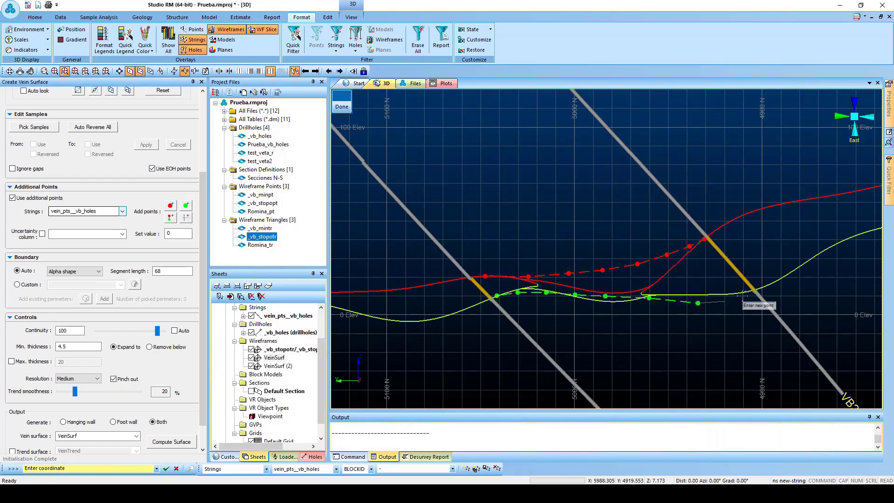
click(726, 302)
click(748, 293)
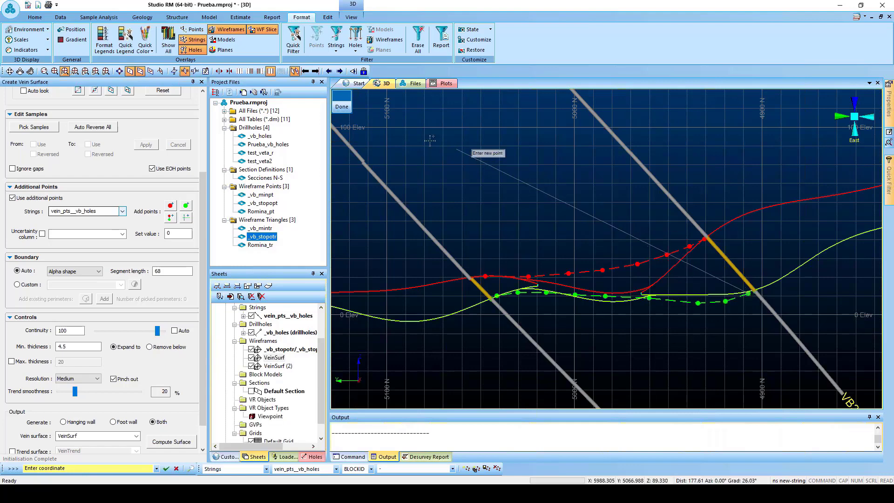
click(341, 106)
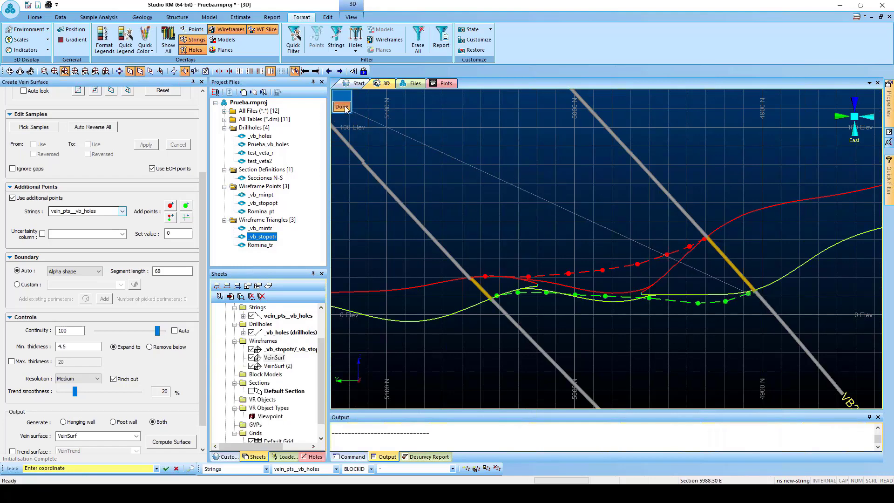
Step: On section 5988.30 E, add a sample north of VB2613 at about 5097 N, from the red outline to partway towards the green one
scroll(664, 230, down, 2)
scroll(533, 271, up, 3)
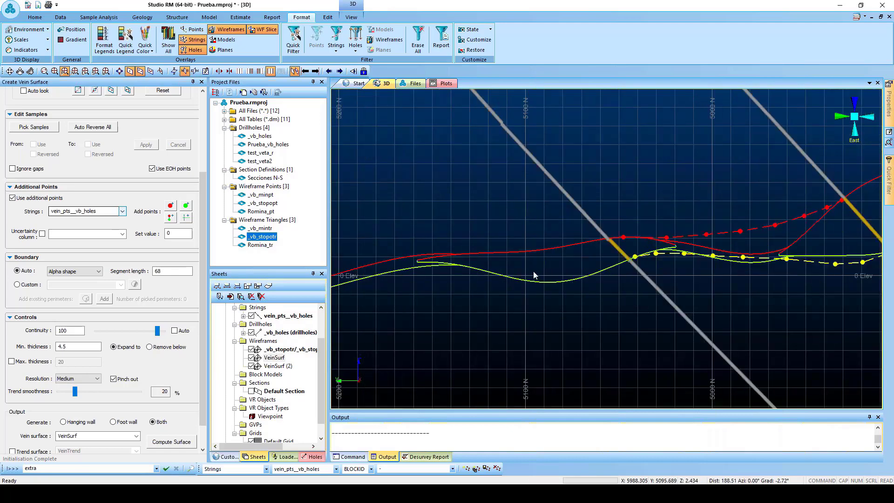
click(170, 218)
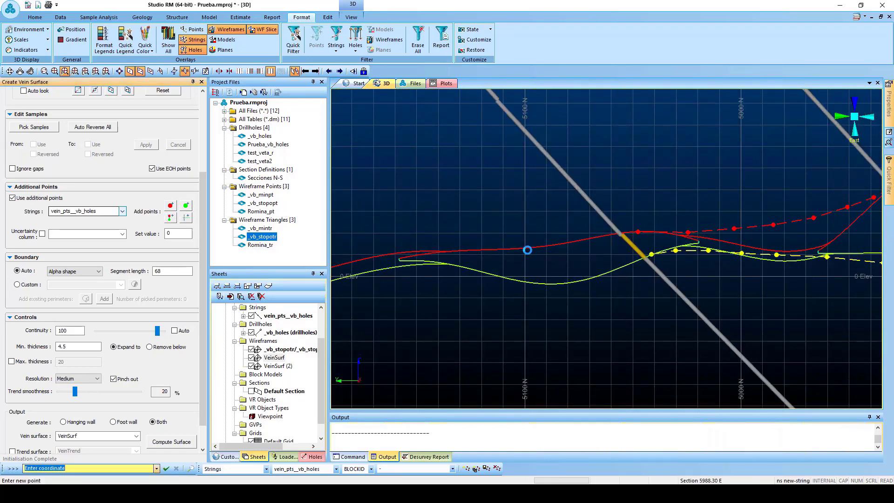
click(532, 247)
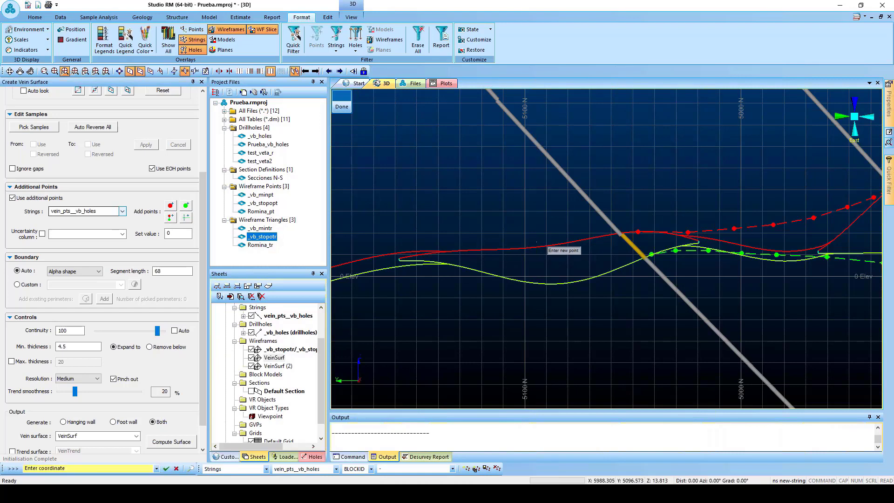
click(536, 268)
click(341, 102)
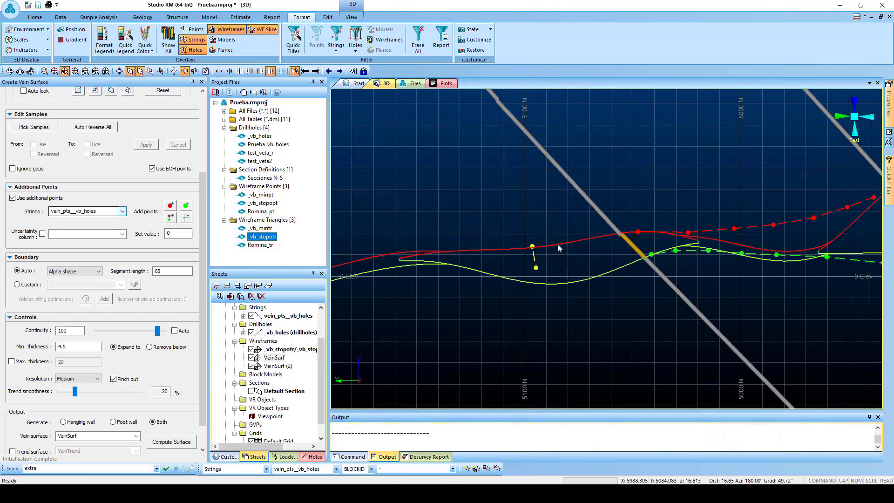
Step: On section 6013.30 E, add a string of seven red points from VB4282 to VB4281, above the sagging red outline
scroll(556, 251, down, 1)
scroll(556, 251, down, 4)
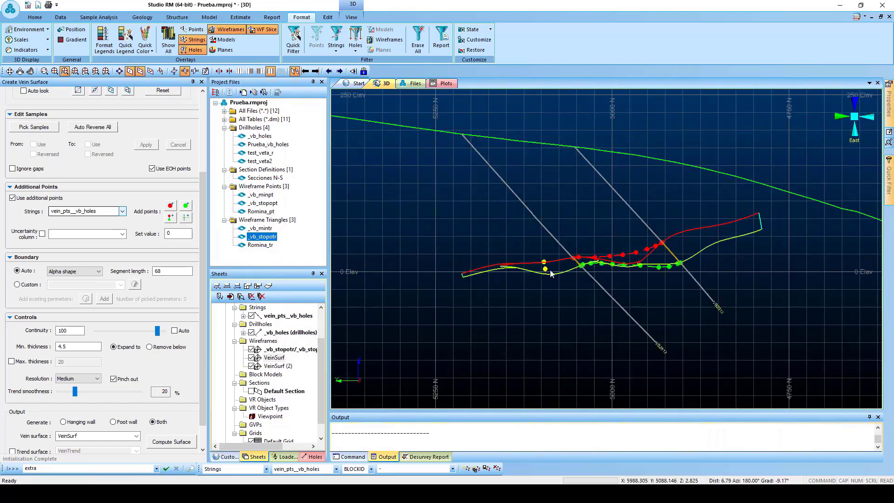
scroll(550, 273, up, 1)
click(305, 71)
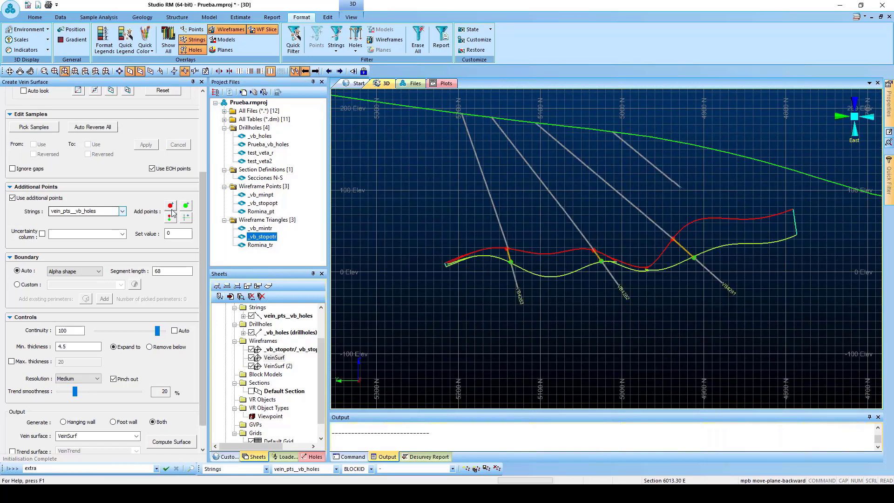
scroll(647, 275, up, 6)
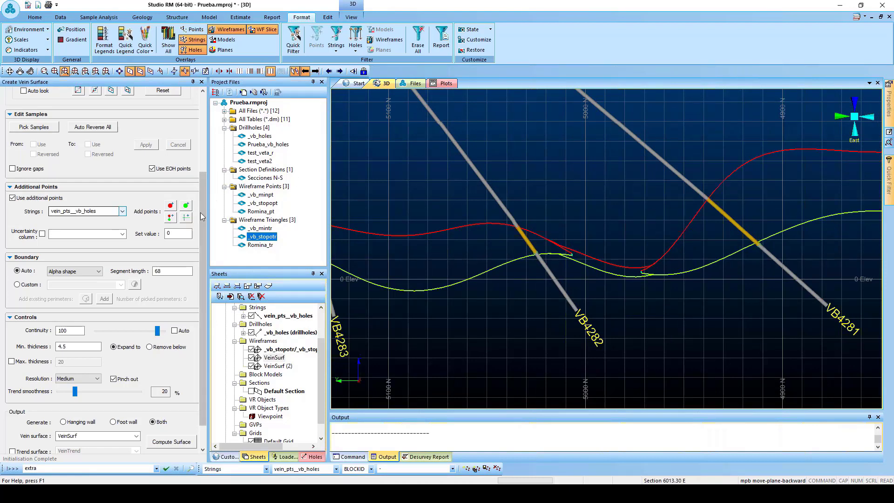
click(172, 206)
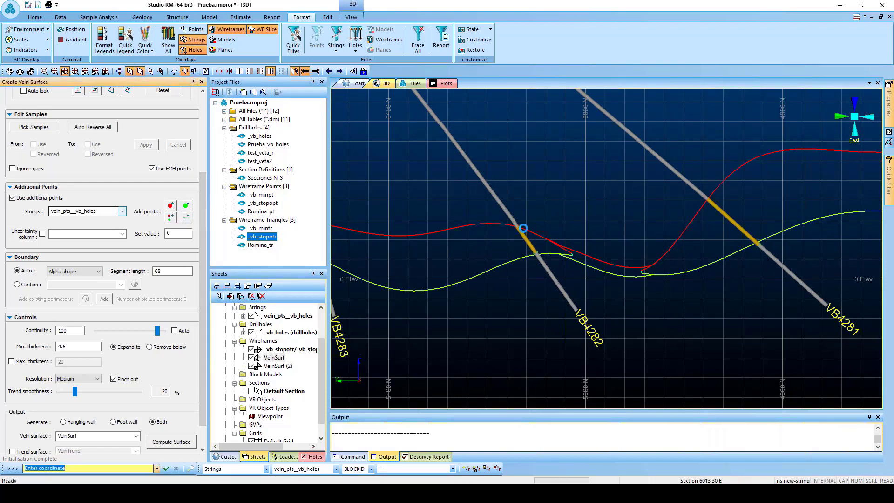
click(522, 228)
click(564, 230)
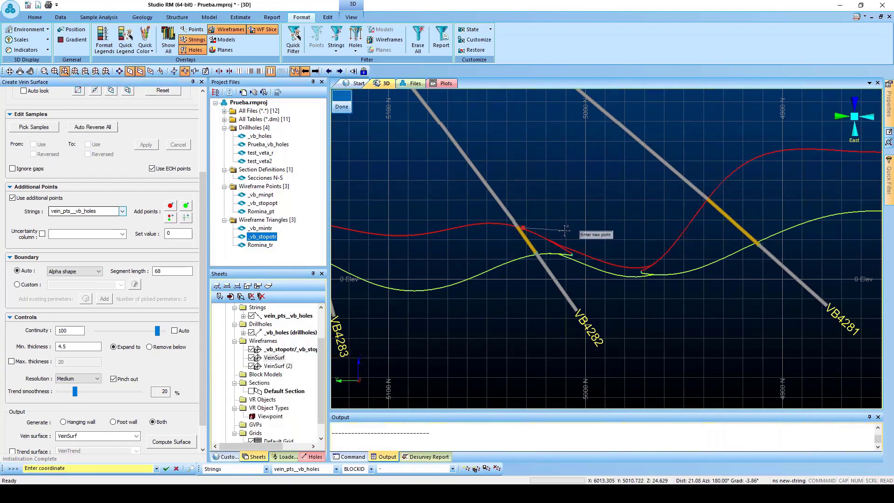
click(598, 229)
click(632, 225)
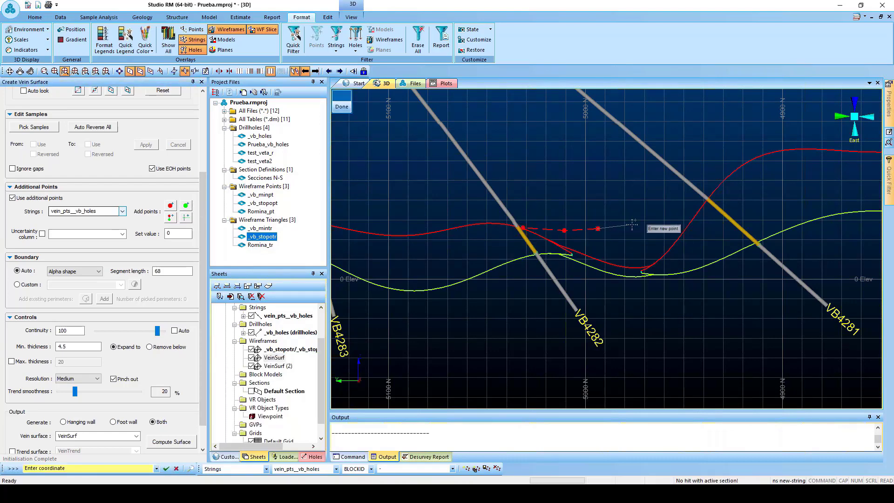
click(670, 214)
click(698, 204)
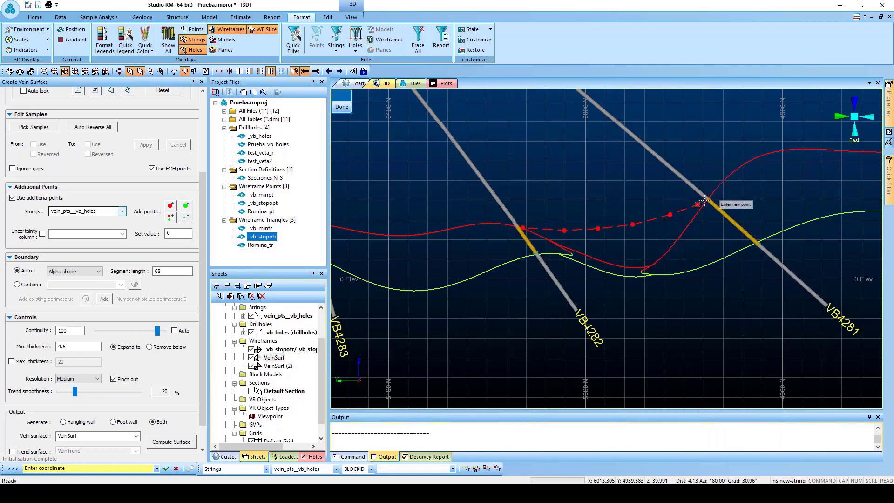
click(706, 200)
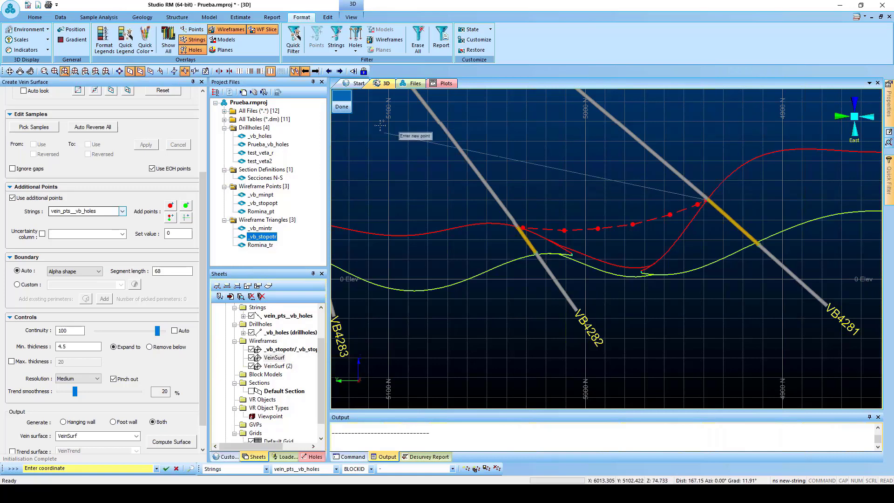
click(345, 107)
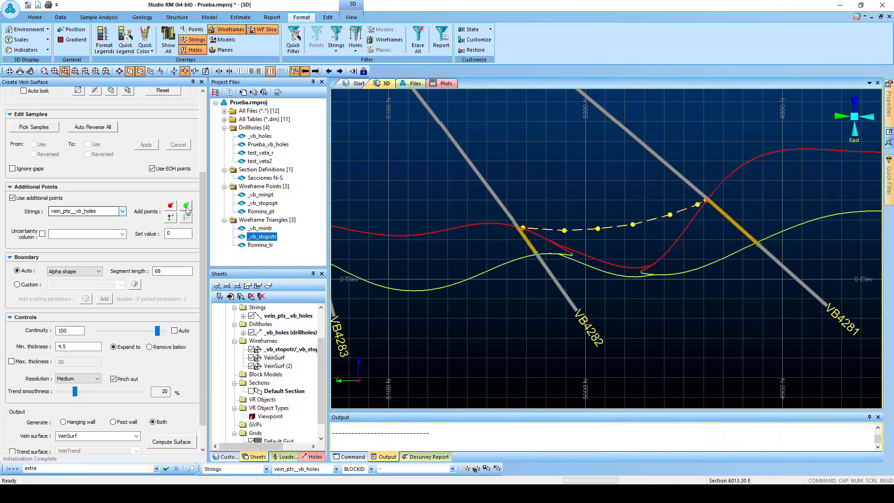
Step: Add a string of six green points from VB4282 to VB4281, running slightly above the dip in the green outline
click(186, 206)
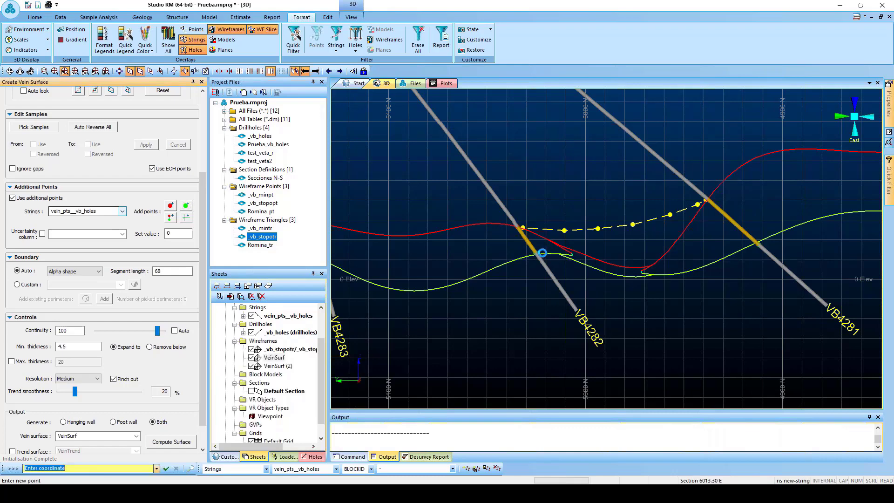
click(549, 253)
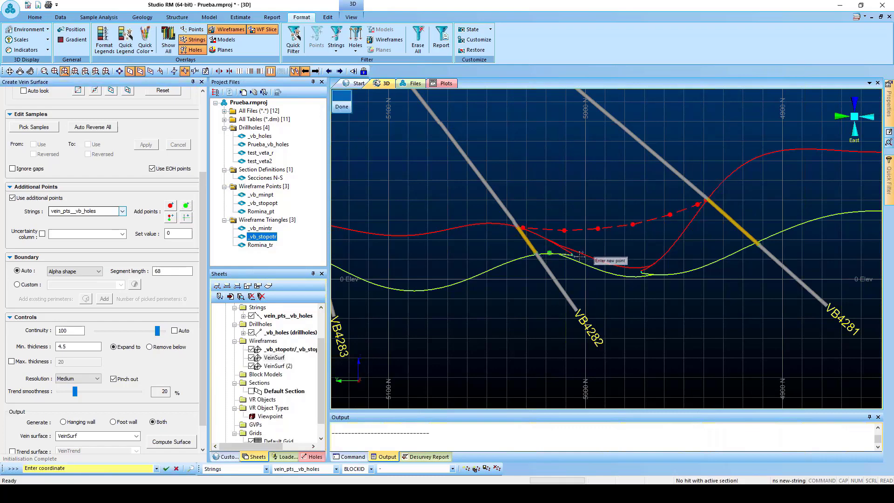
click(578, 257)
click(613, 257)
click(653, 260)
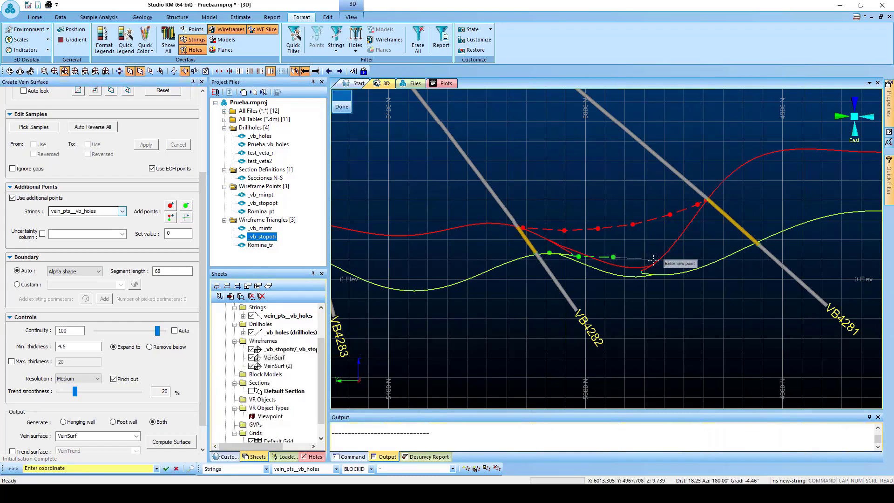
click(690, 257)
click(750, 245)
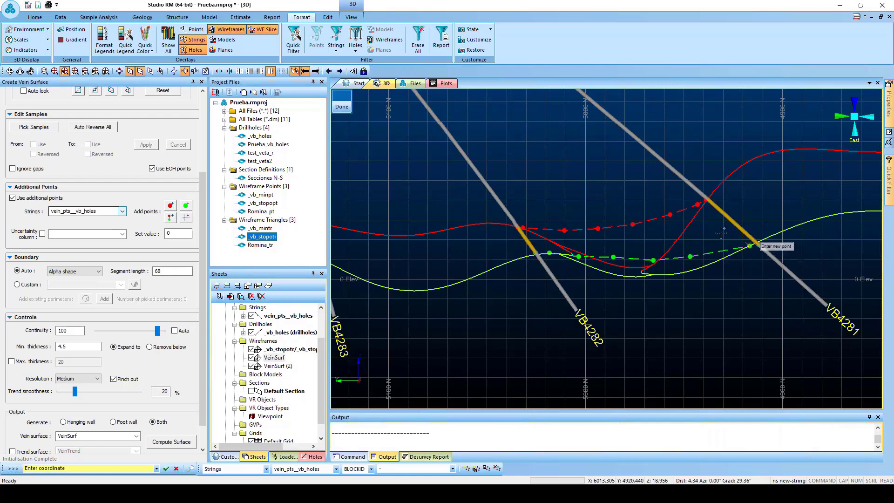
click(340, 110)
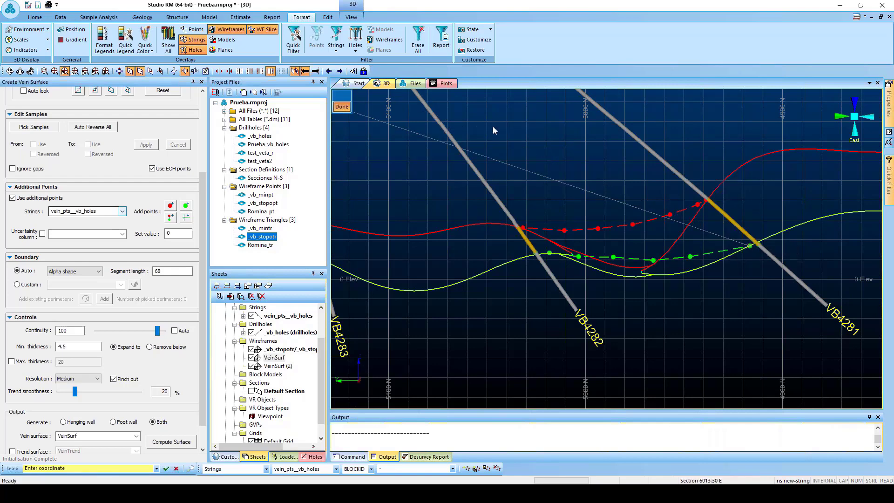
Step: Add a sample between VB4283 and VB4282 at about 5088 N, from the red outline to just above the green one
scroll(549, 261, down, 4)
scroll(539, 262, up, 1)
scroll(539, 262, up, 3)
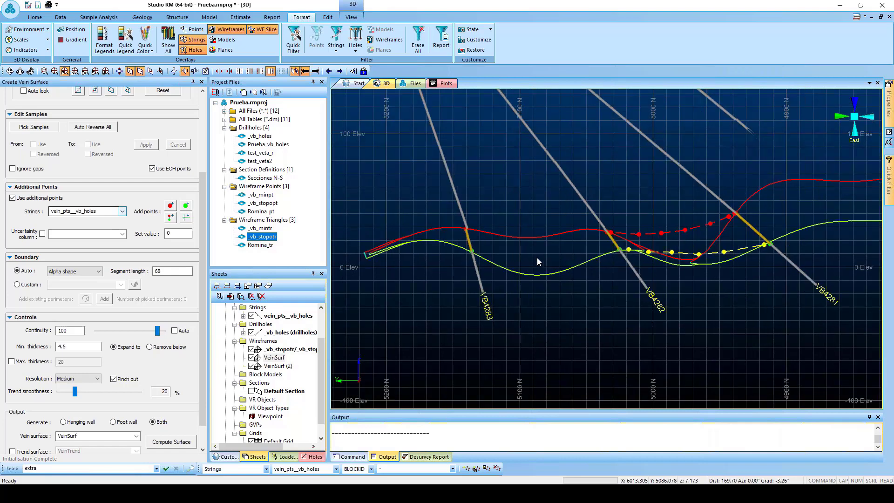
click(171, 218)
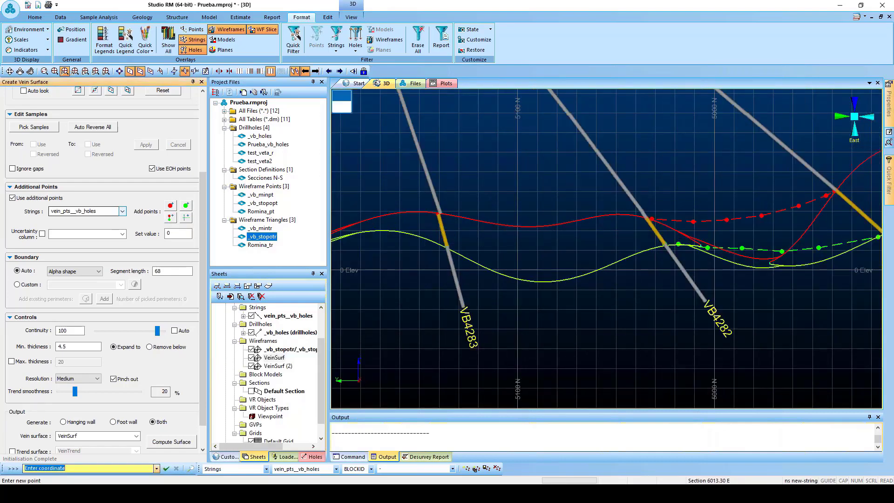
click(541, 228)
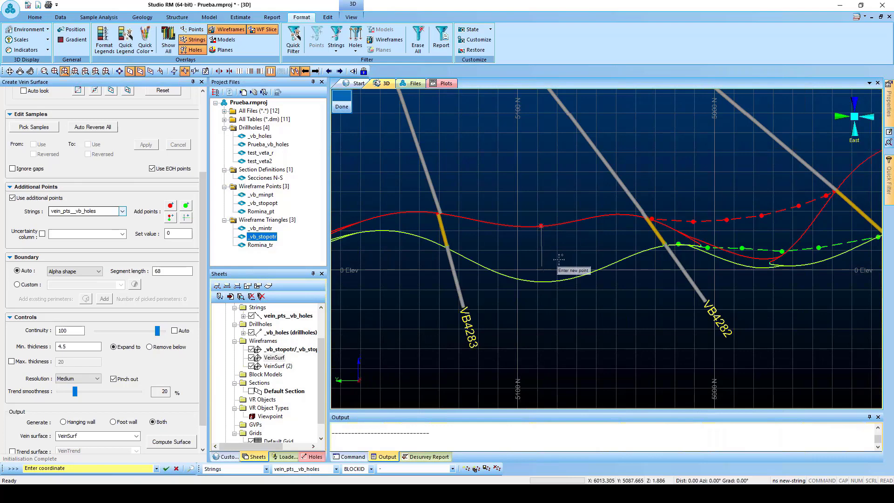
click(559, 258)
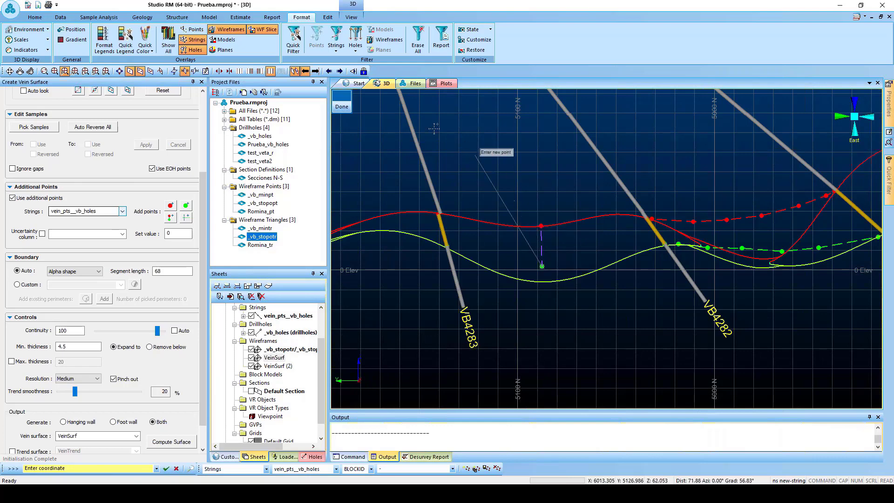
click(342, 110)
Step: On section 6063.30 E, add a string of six red points from VB4290 to VB4289, above the sagging red outline
scroll(580, 230, down, 4)
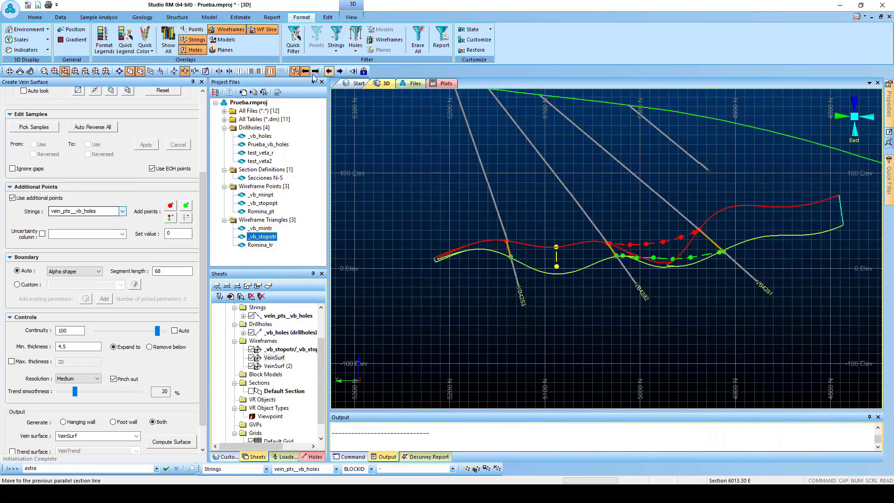
click(305, 71)
click(305, 72)
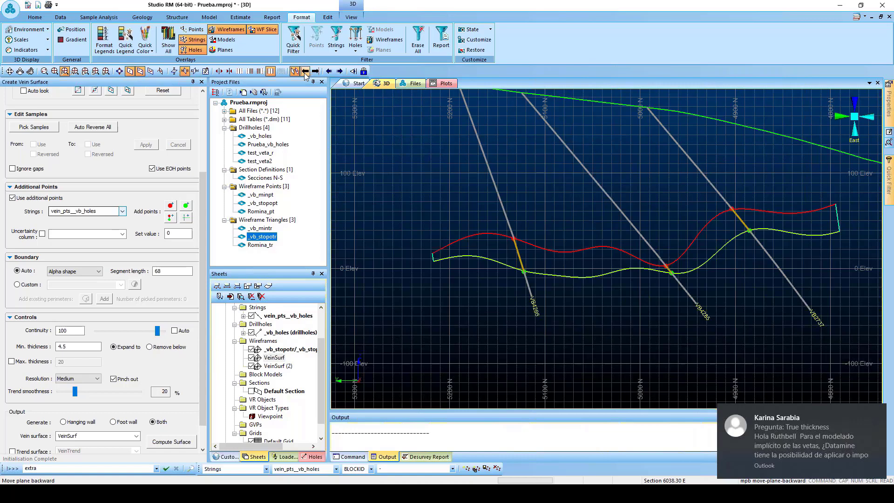
click(305, 71)
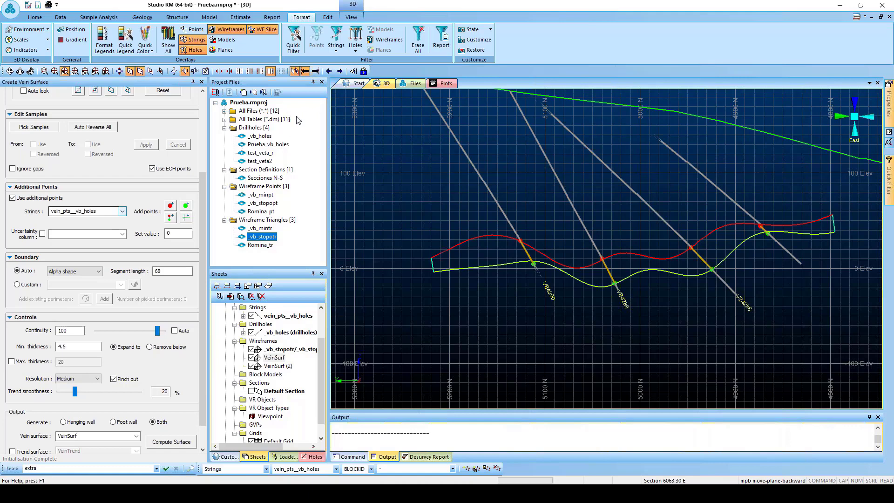
click(171, 216)
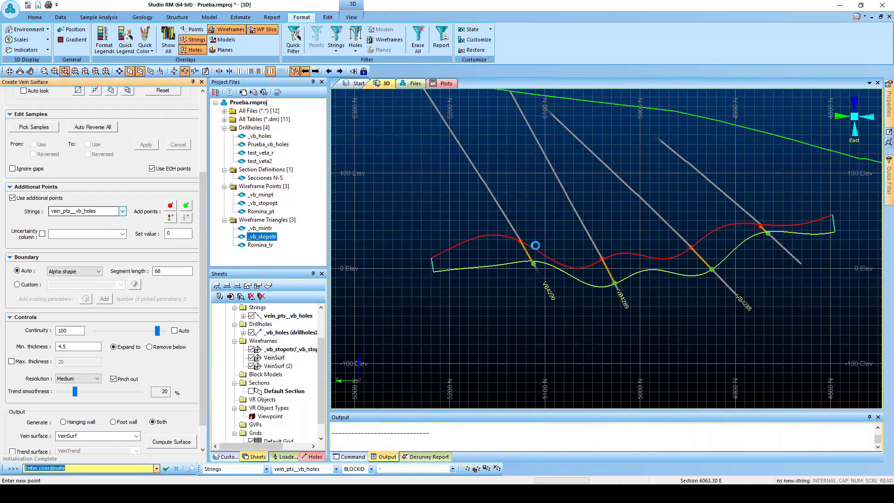
scroll(533, 246, up, 2)
click(516, 239)
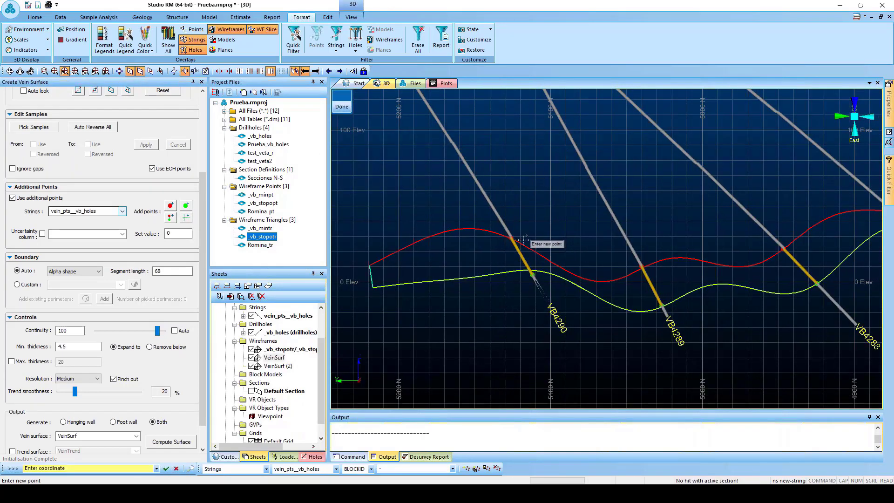
click(546, 250)
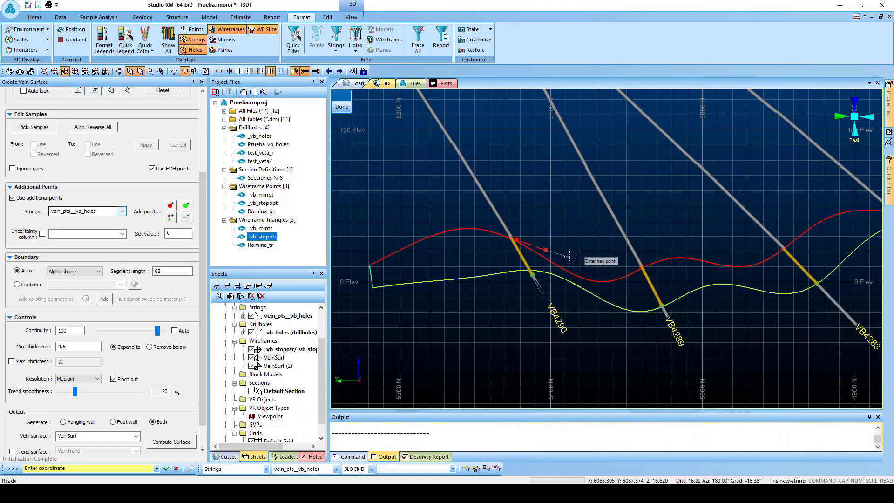
click(570, 256)
click(595, 263)
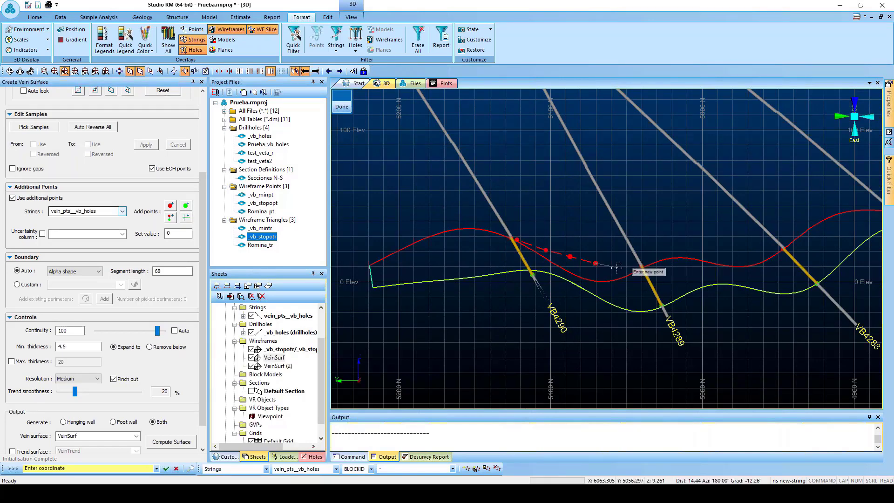
click(616, 266)
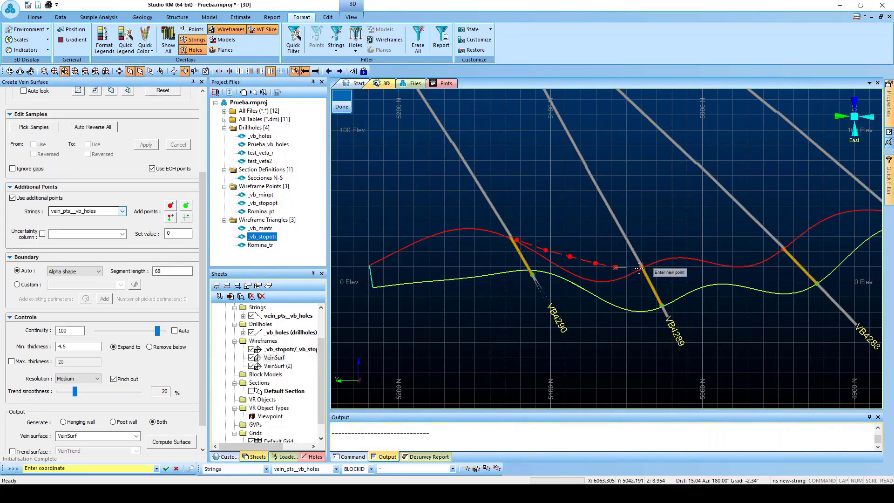
click(639, 267)
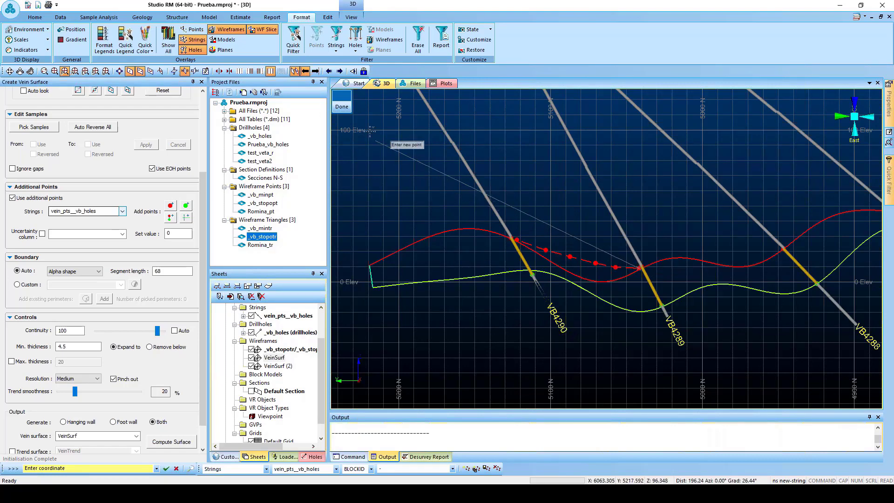
click(342, 107)
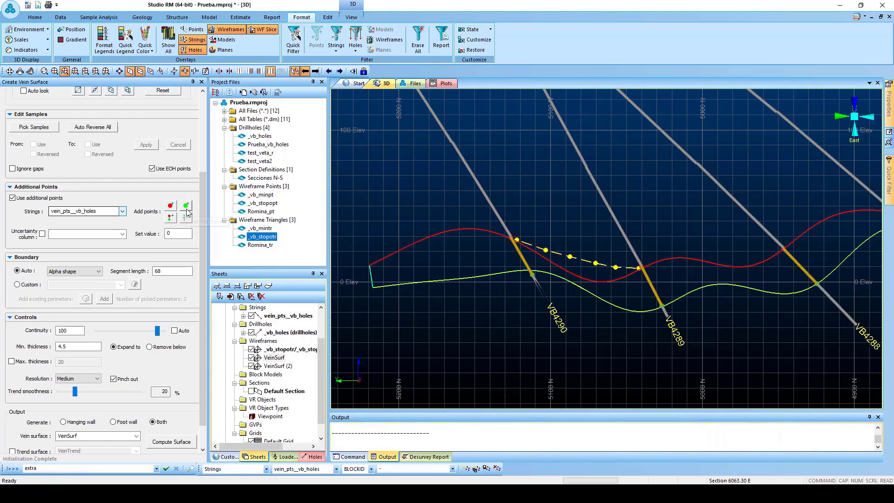
Step: On section 6063.30 E, add a string of five green points from VB4290 to VB4289, running slightly above the dip in the green outline
click(186, 206)
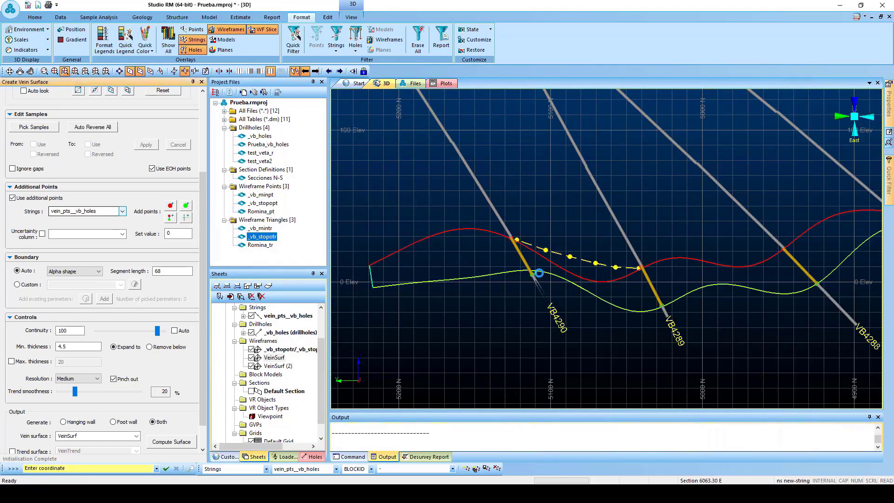
click(535, 271)
click(581, 283)
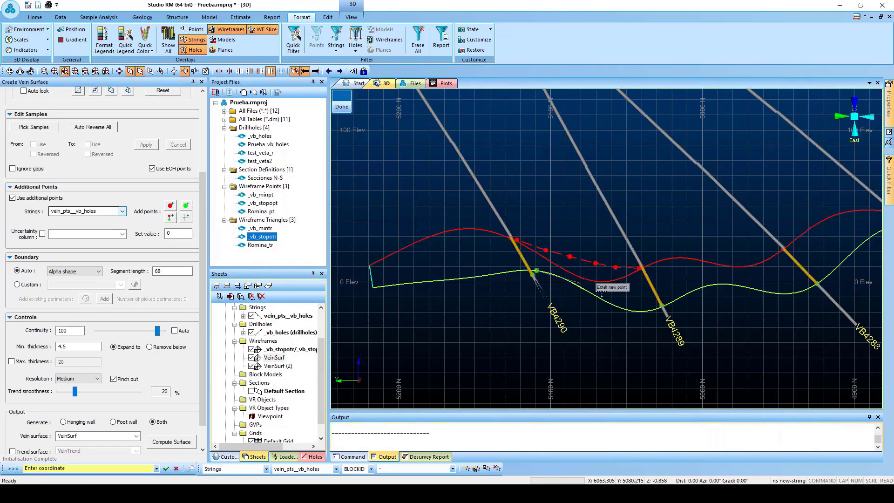
click(613, 296)
click(637, 304)
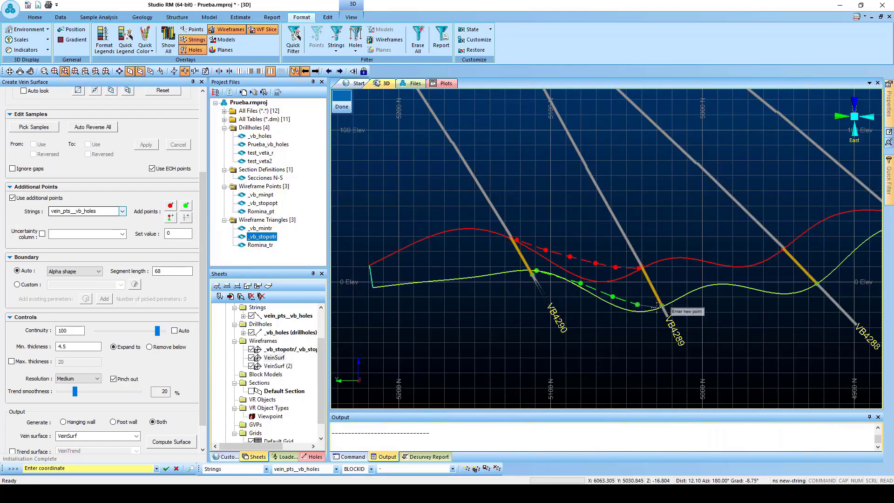
click(652, 307)
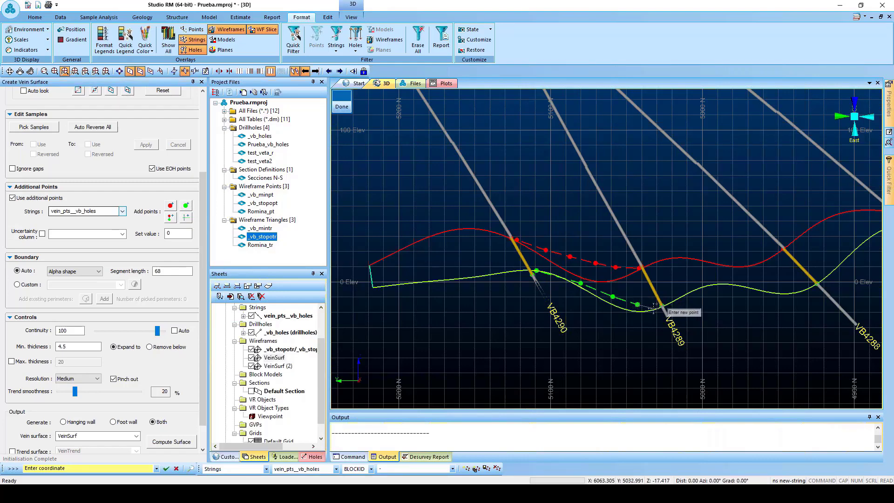
click(343, 107)
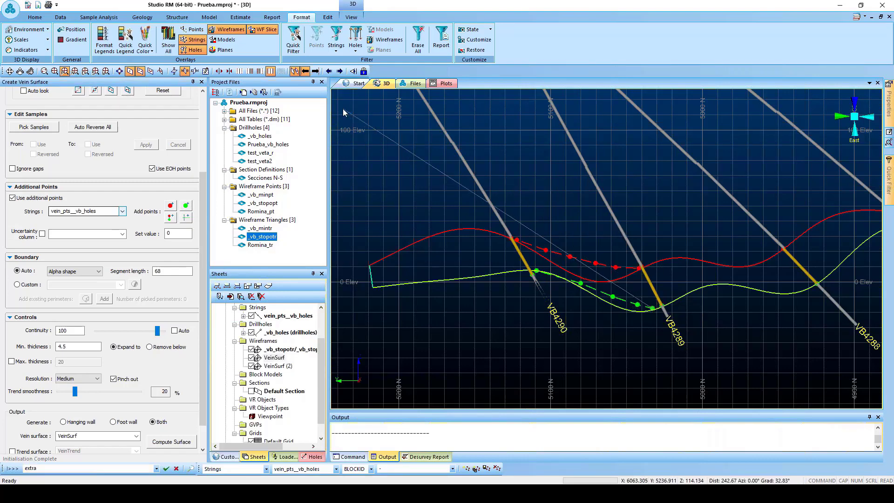
Step: On section 6088.30 E, add a sample north of VB4291 at about 5117 N, from the red outline to below the green one
scroll(540, 229, down, 4)
scroll(542, 249, down, 2)
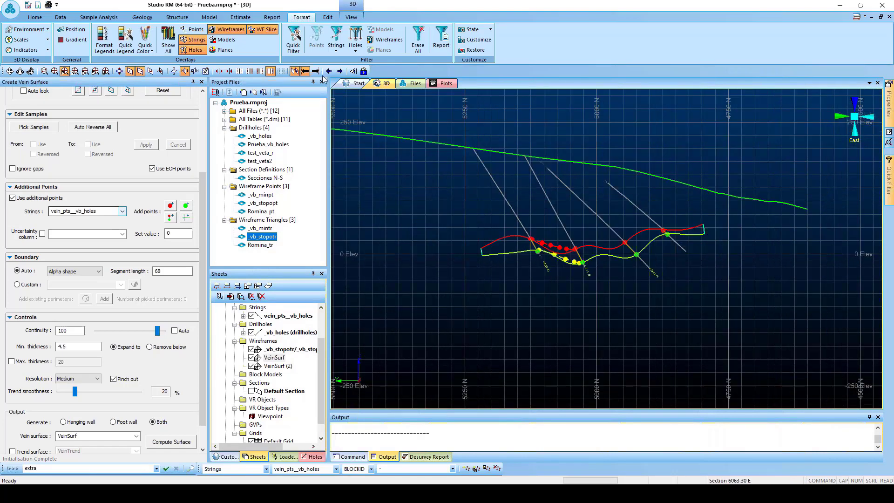
click(305, 71)
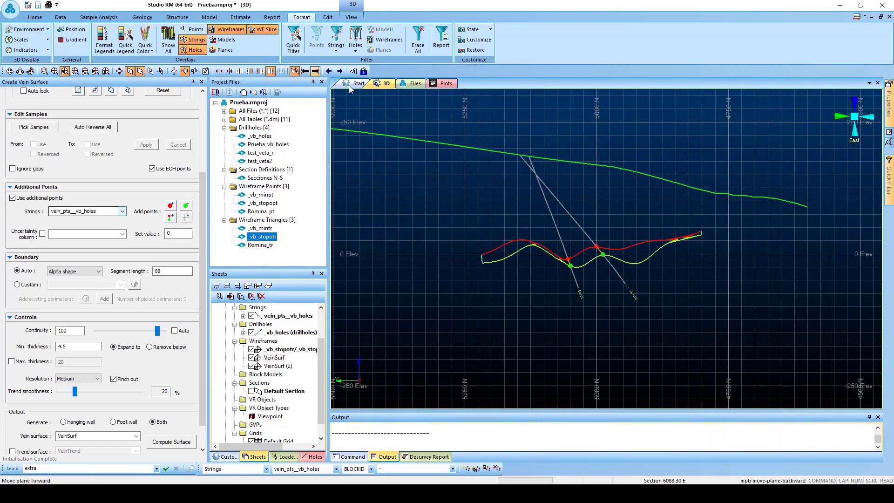
scroll(537, 251, up, 2)
scroll(541, 254, up, 3)
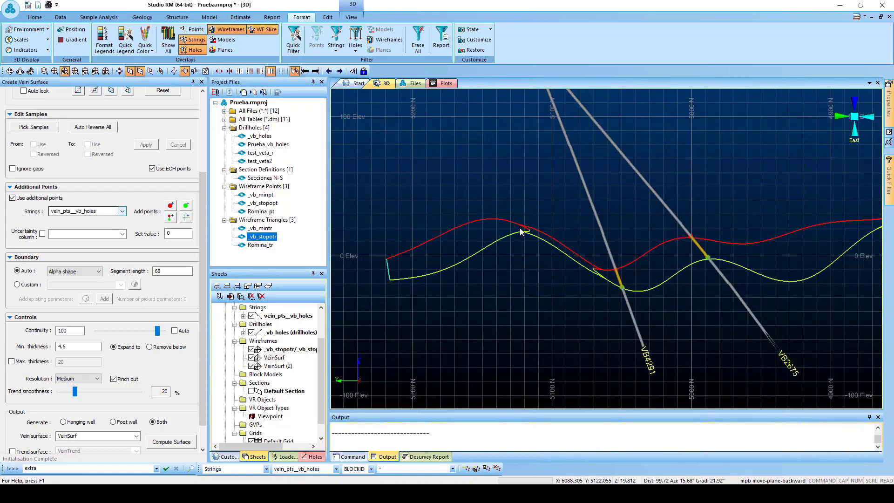
click(307, 72)
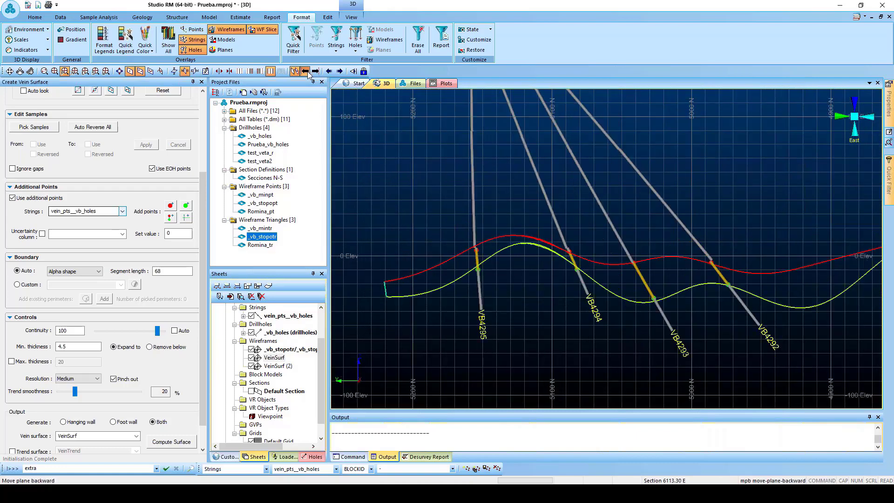
click(317, 72)
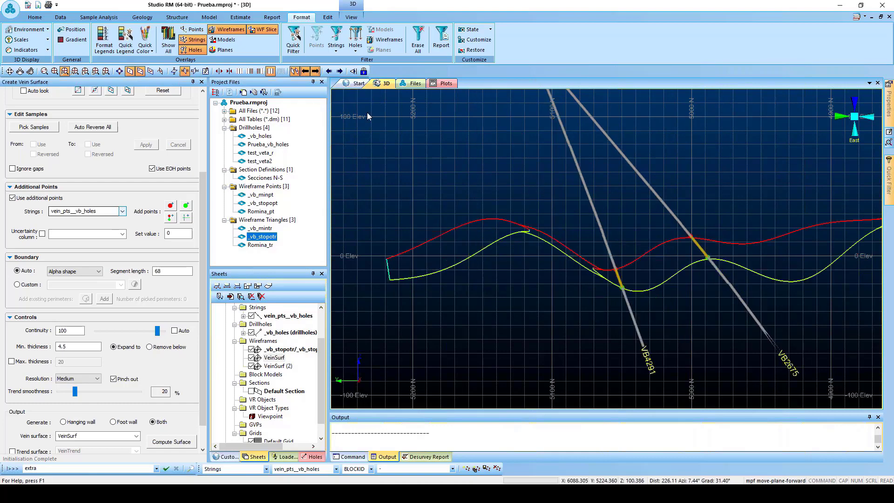
click(171, 217)
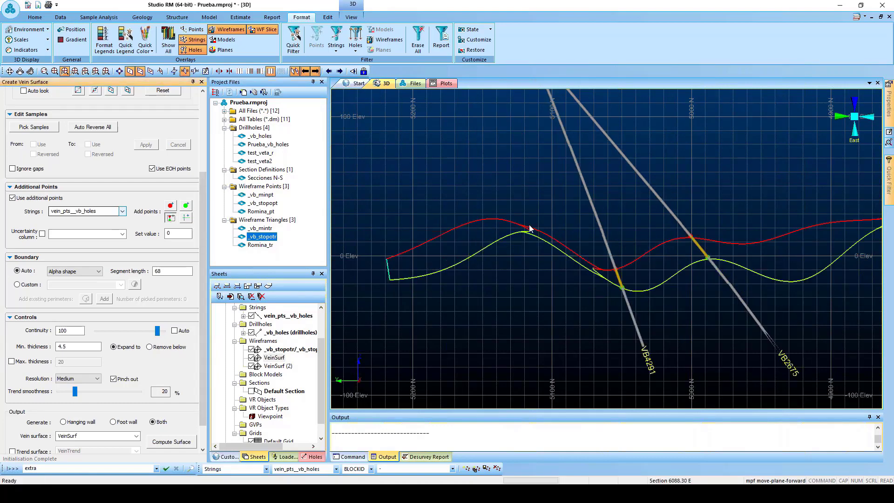
click(528, 226)
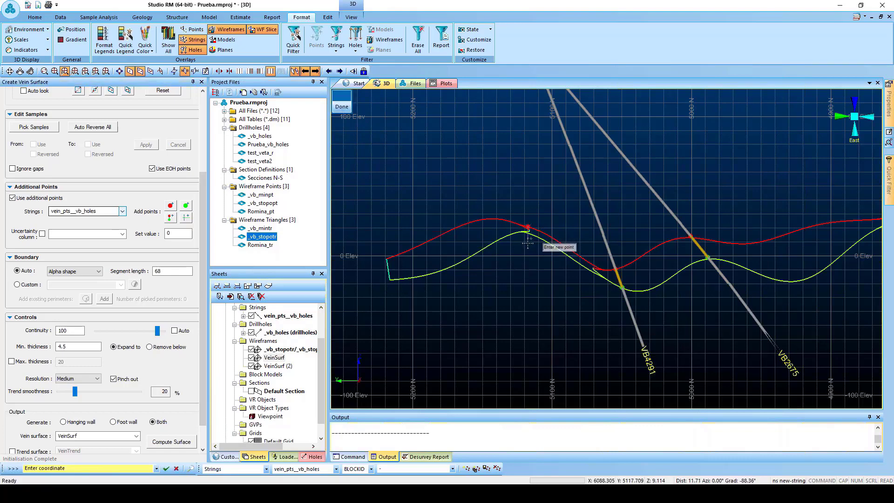
click(527, 242)
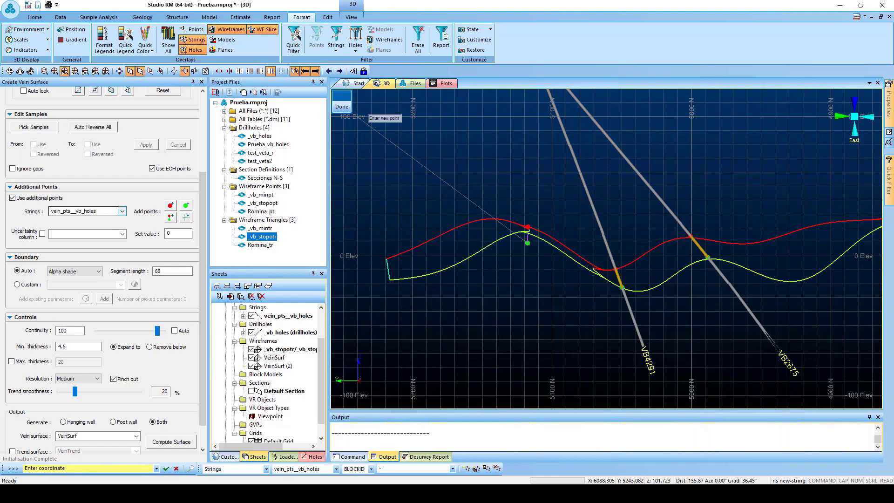
click(341, 106)
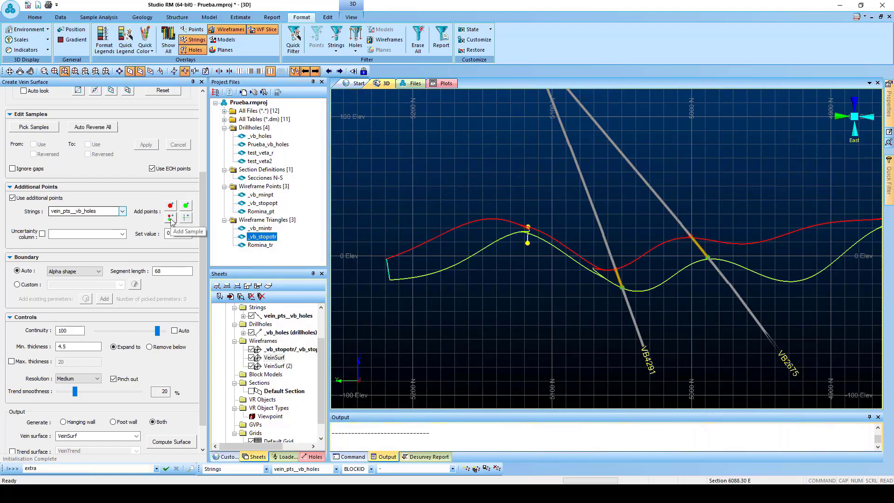
Step: Add a second sample between the first one and VB4291 at about 5083 N, from the red outline to below the green one
click(171, 218)
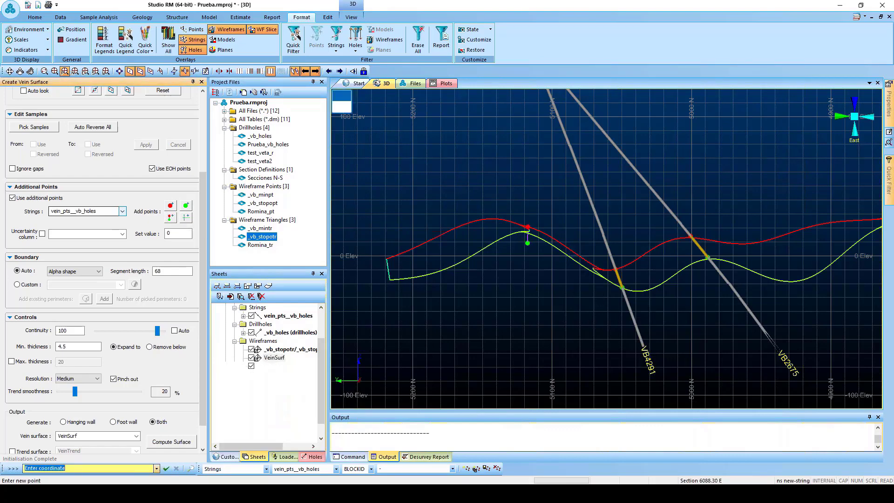
click(575, 253)
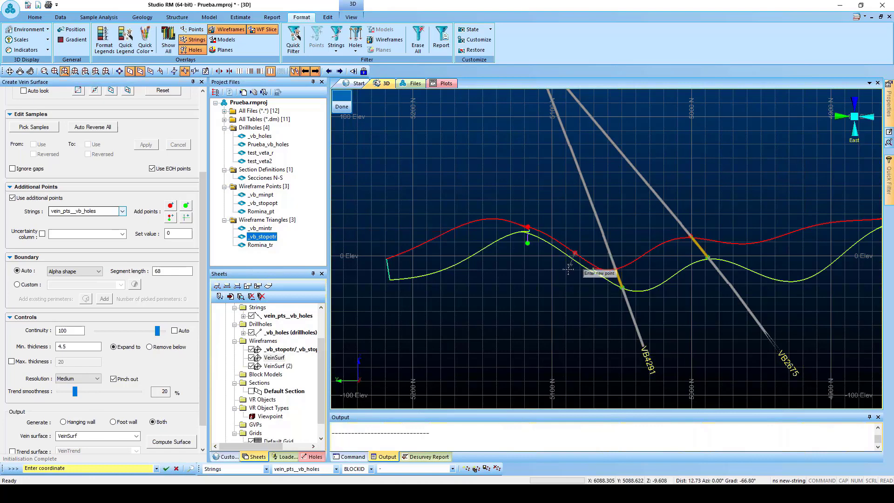
click(572, 266)
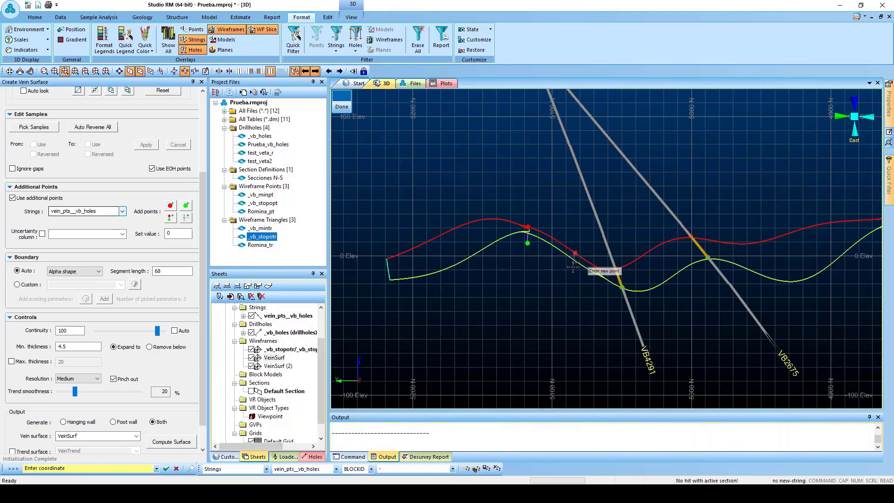
click(341, 103)
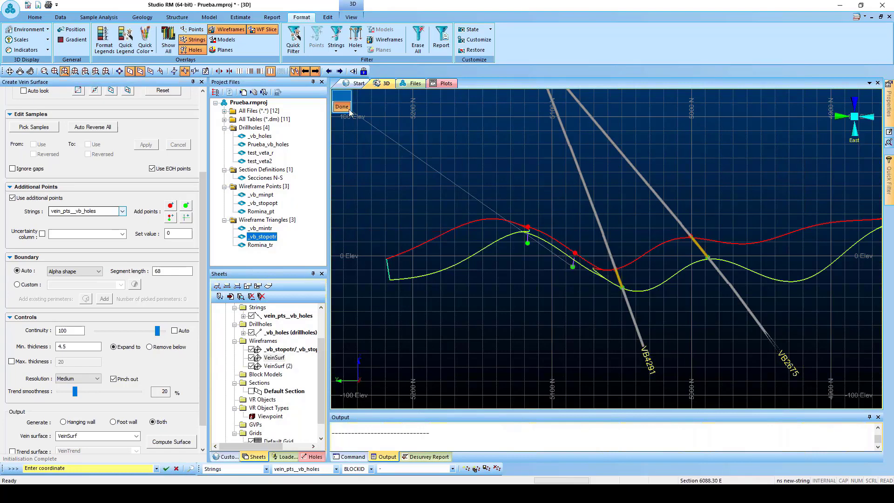
Step: Review the added points against the vein outlines section by section from 6088.30 E to 5913.30 E, ending on 5938.30 E
scroll(508, 267, down, 4)
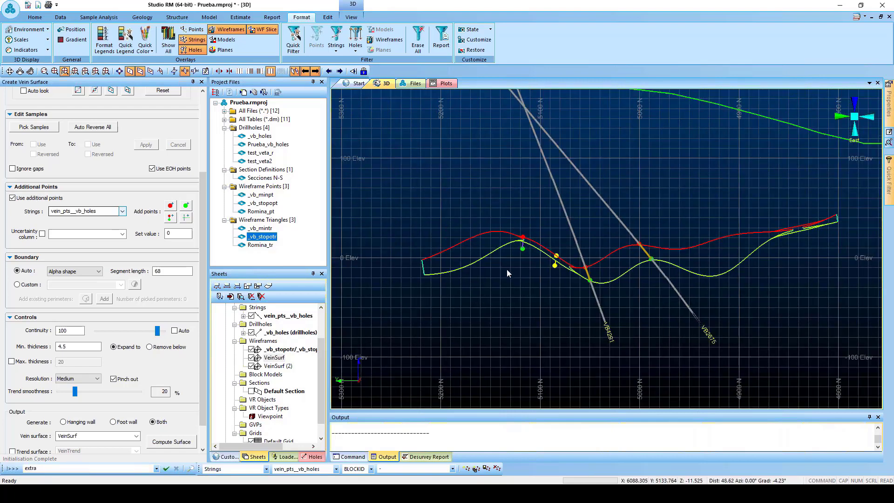
click(316, 71)
click(316, 71)
click(316, 72)
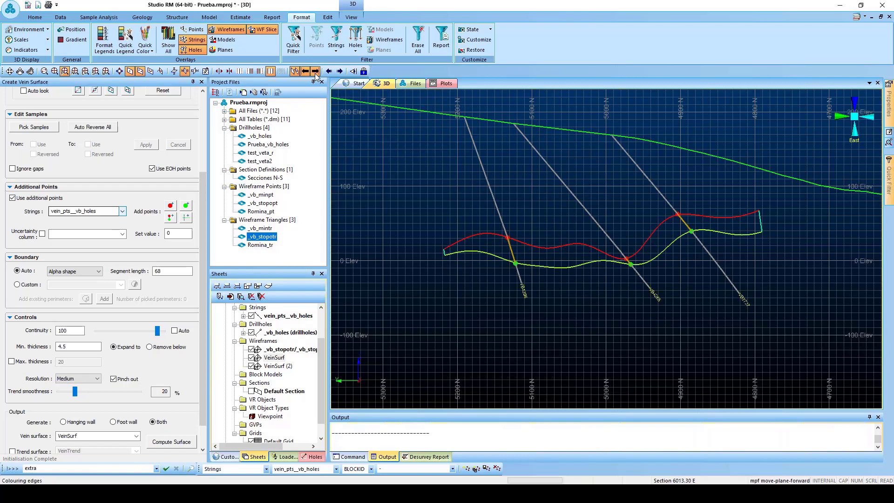
click(315, 73)
click(315, 72)
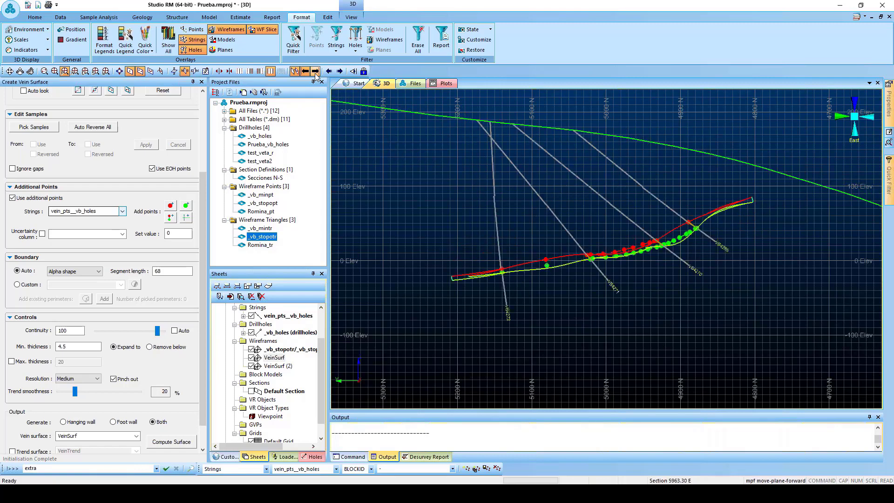
click(316, 72)
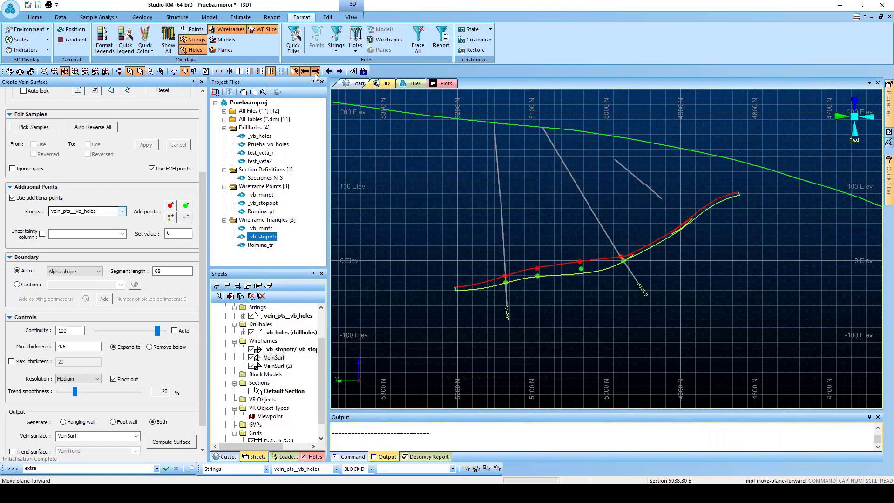
click(305, 71)
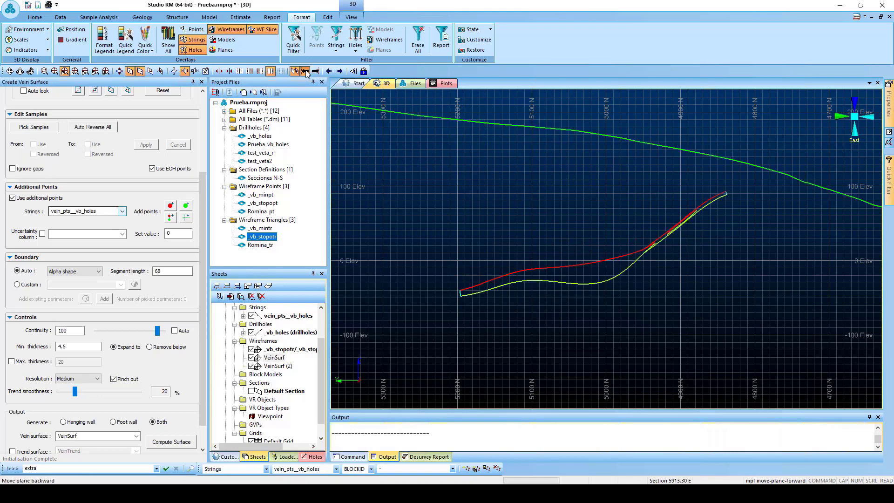
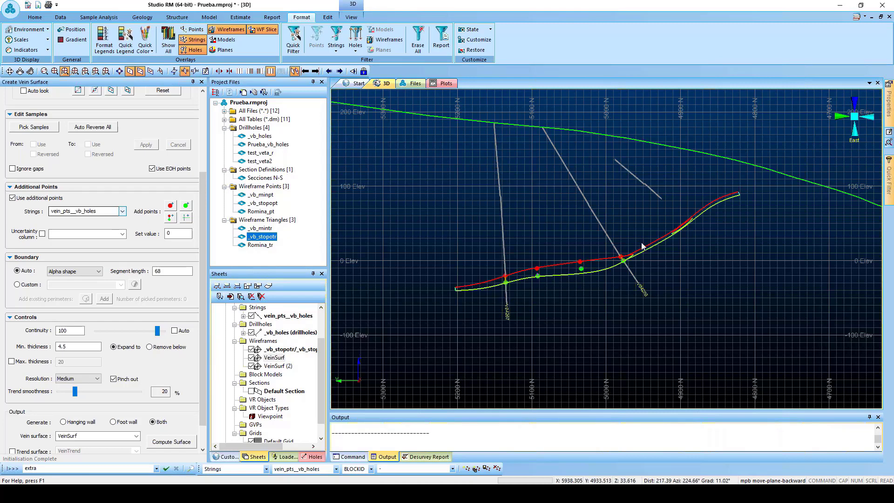
Step: Examine the vein outlines and samples around VB4267 and VB4266 on section 5938.30 E, and compare them with section 5913.30 E
scroll(581, 266, up, 4)
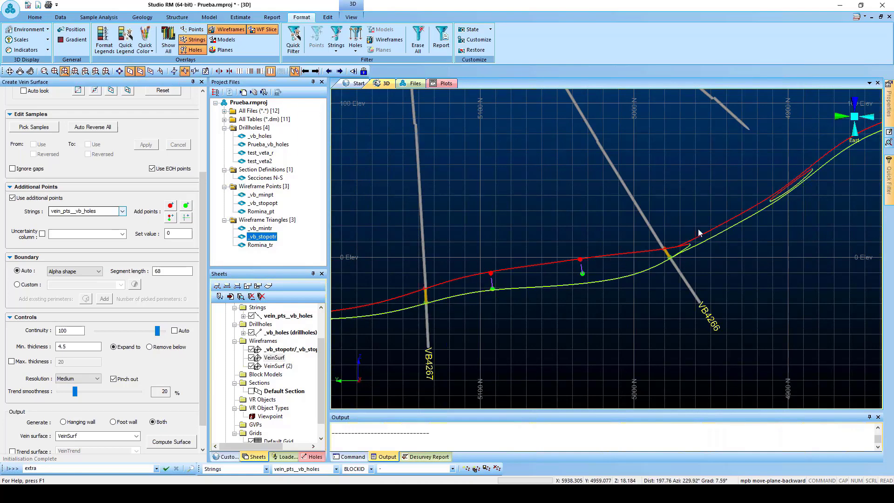
scroll(601, 288, down, 3)
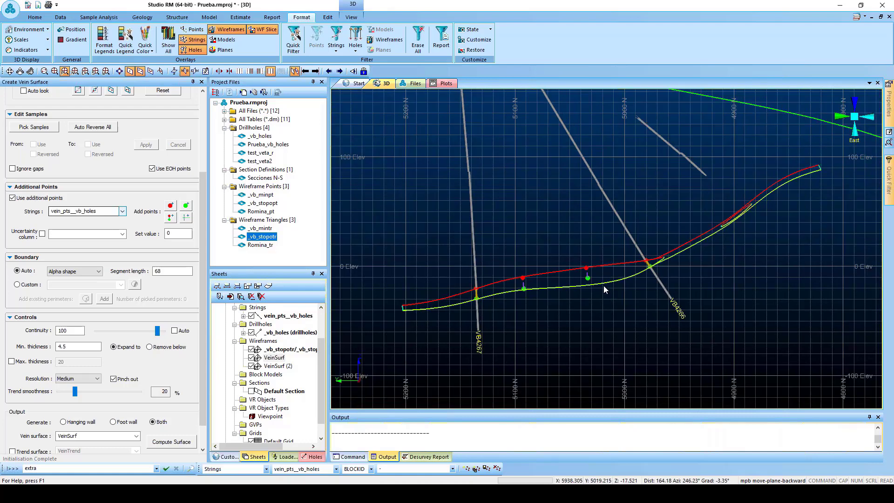
scroll(595, 281, up, 1)
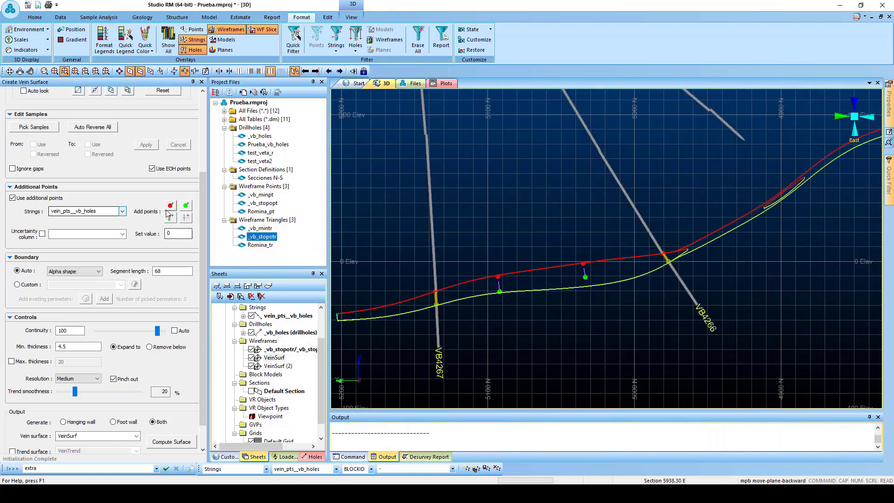
scroll(564, 256, down, 1)
scroll(563, 260, down, 2)
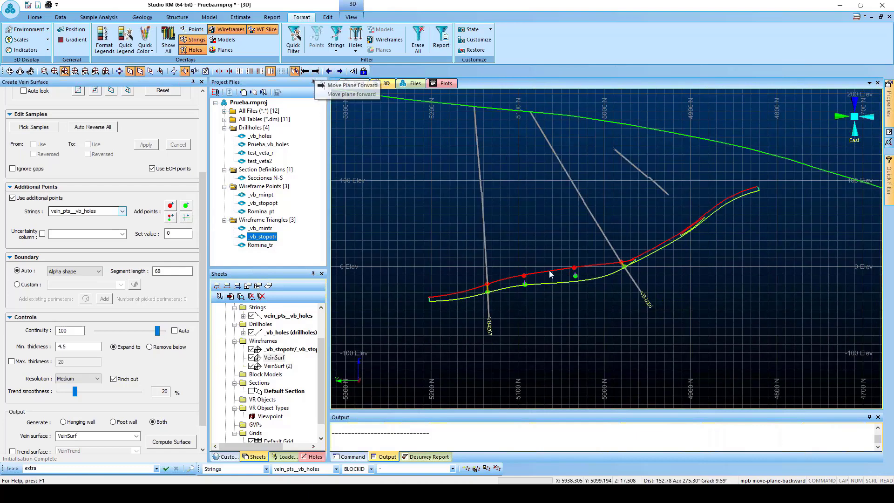
scroll(577, 275, up, 3)
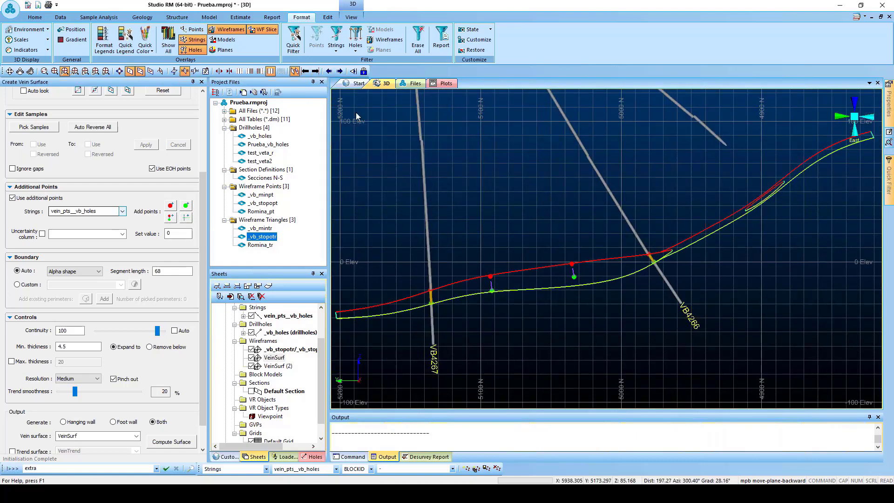
click(317, 71)
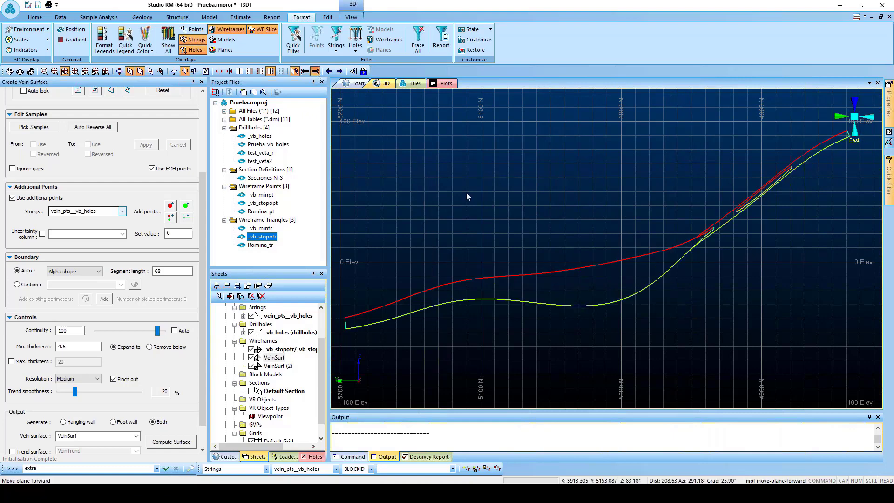
scroll(494, 214, down, 2)
Step: Go to section 5963.30 E and examine the added red and green strings between VB4271 and VB4269
click(305, 71)
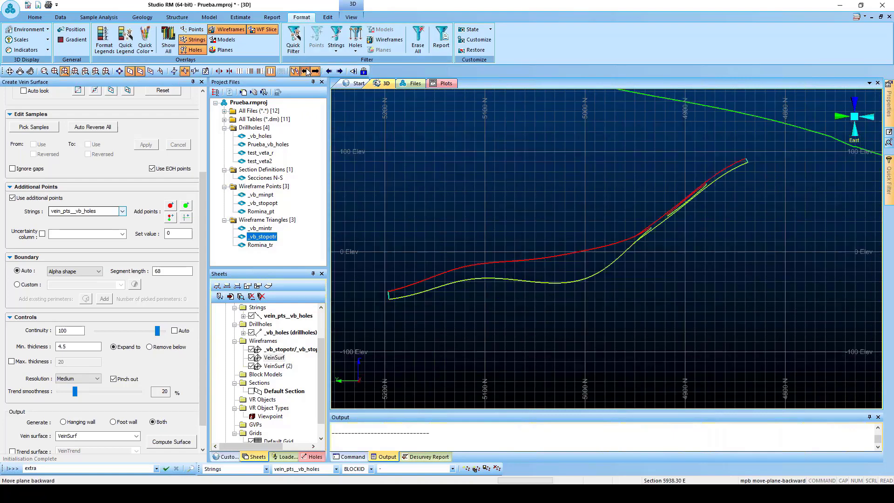
click(305, 71)
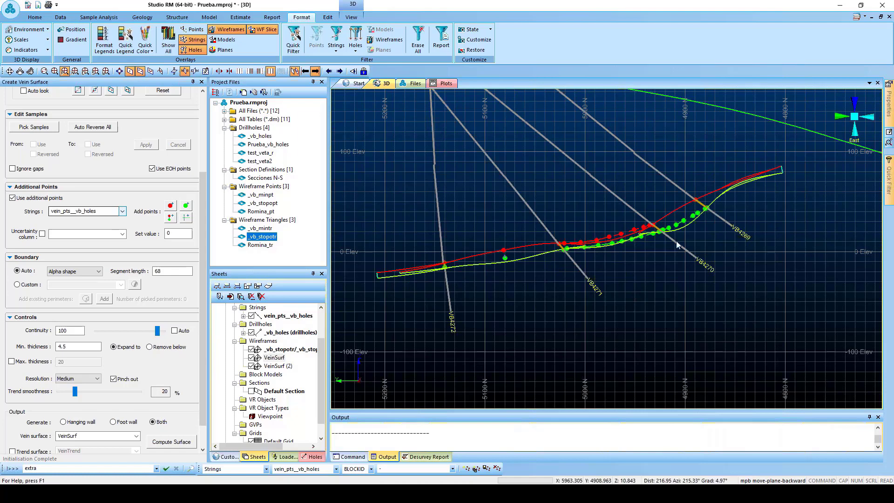
scroll(660, 208, up, 2)
scroll(661, 208, up, 4)
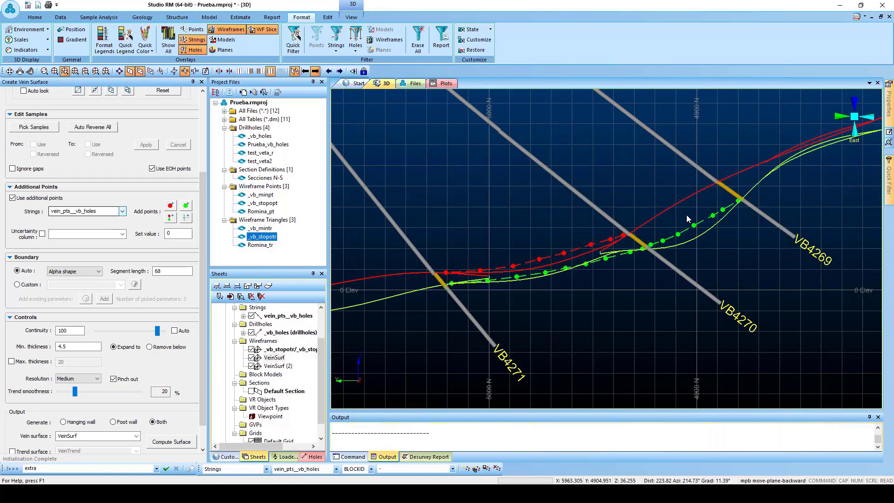
scroll(587, 249, down, 5)
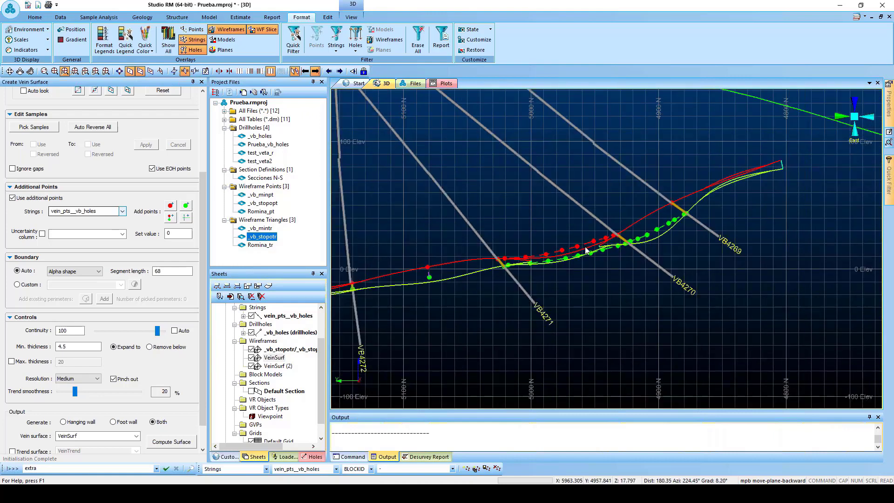
scroll(586, 250, down, 2)
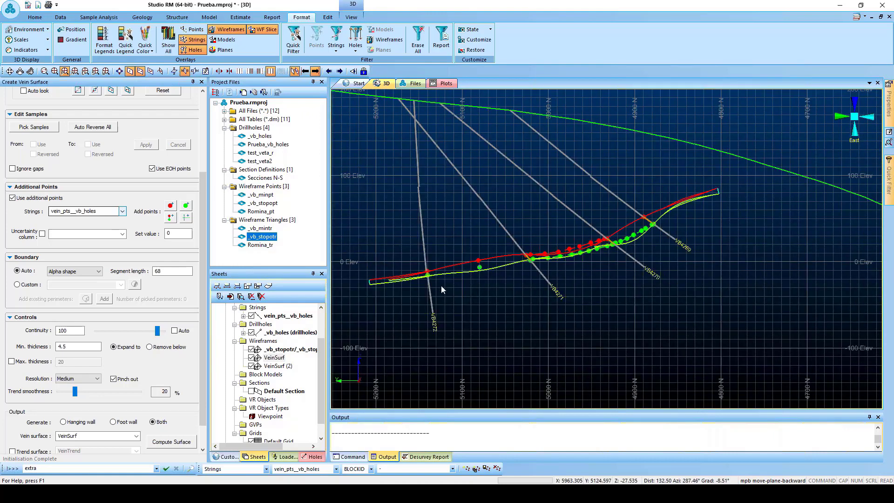
Step: Compare the added strings with the vein outlines on section 5963.30 E, and examine them on section 5988.30 E near VB2812
drag(202, 258, 205, 176)
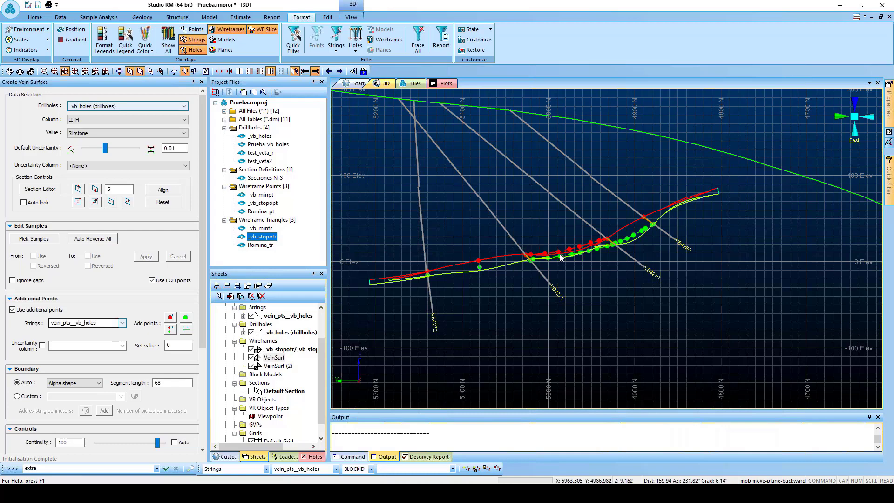
scroll(561, 258, up, 2)
scroll(417, 256, up, 2)
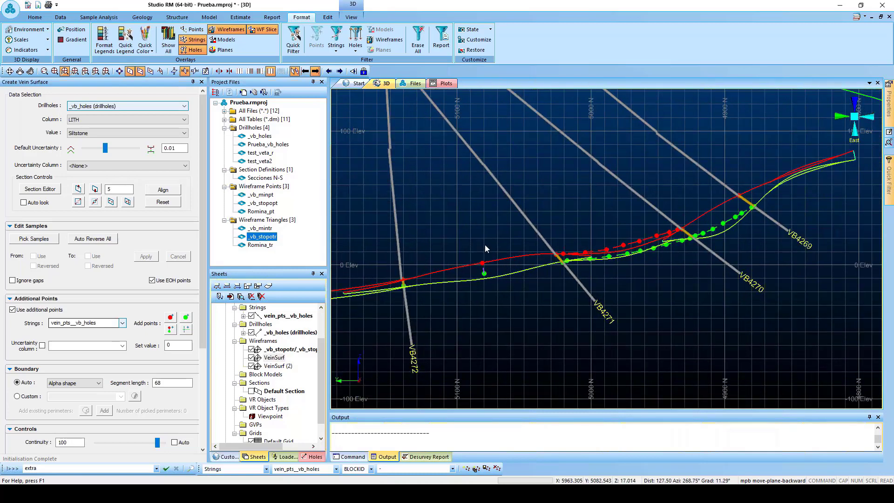
scroll(646, 250, up, 2)
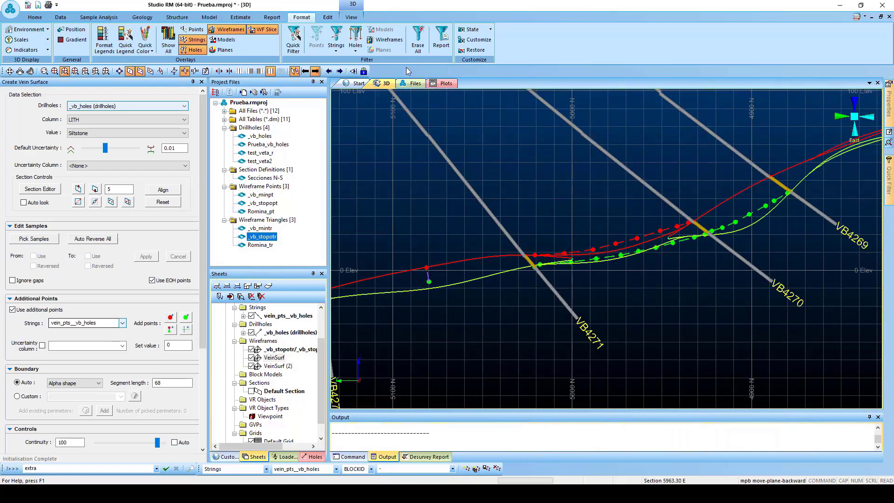
click(305, 72)
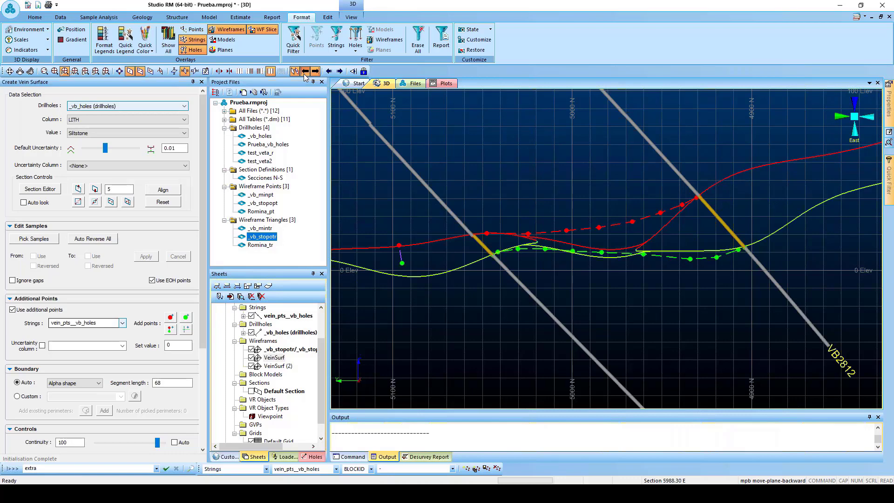
scroll(470, 269, down, 3)
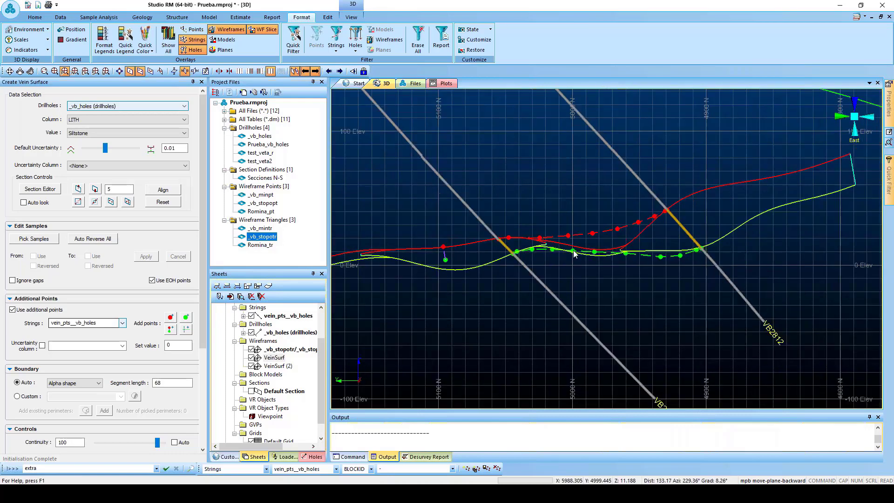
scroll(470, 266, up, 3)
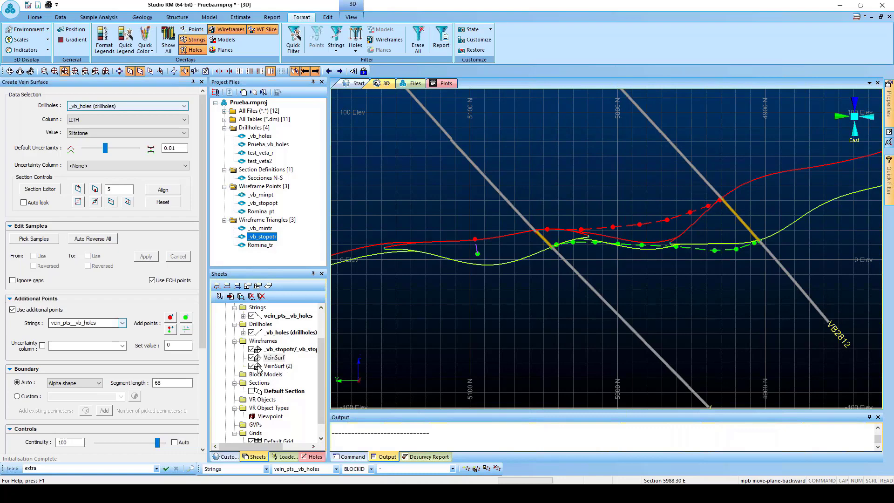
Step: Compute the vein surface again using the vein_pts__vb_holes additional points, and inspect the result on section 5988.30 E
drag(205, 342, 204, 445)
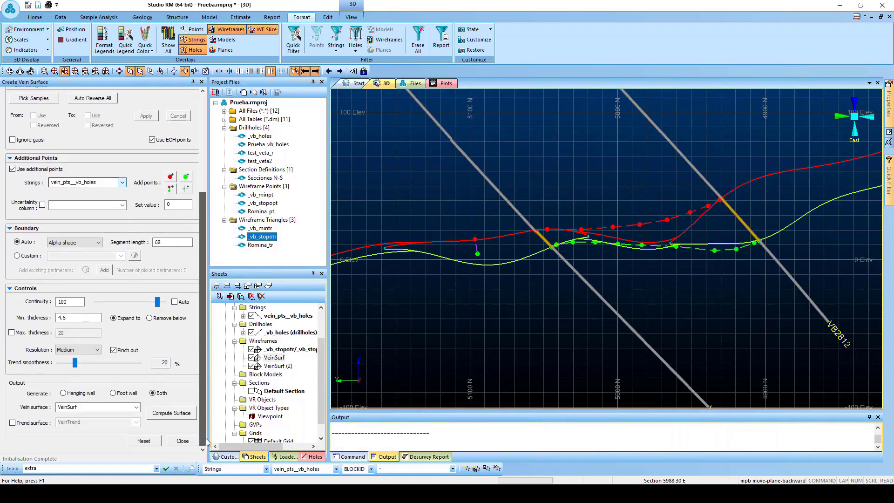
click(171, 413)
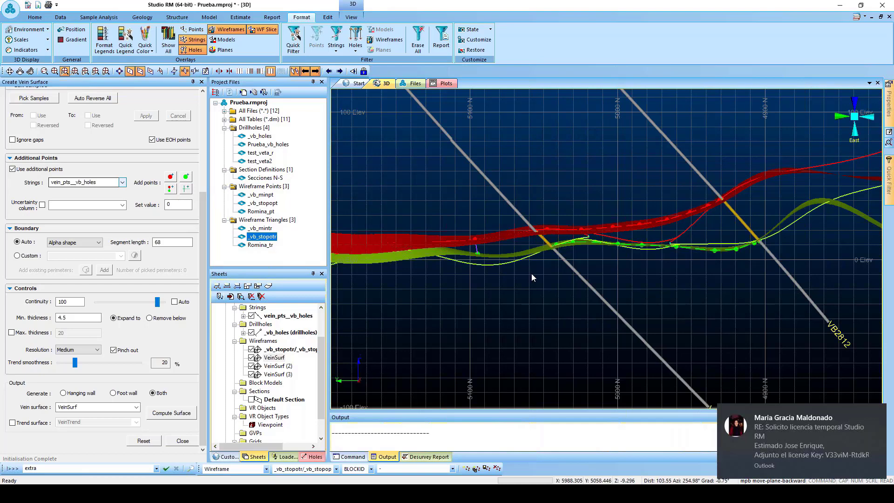
scroll(536, 281, down, 3)
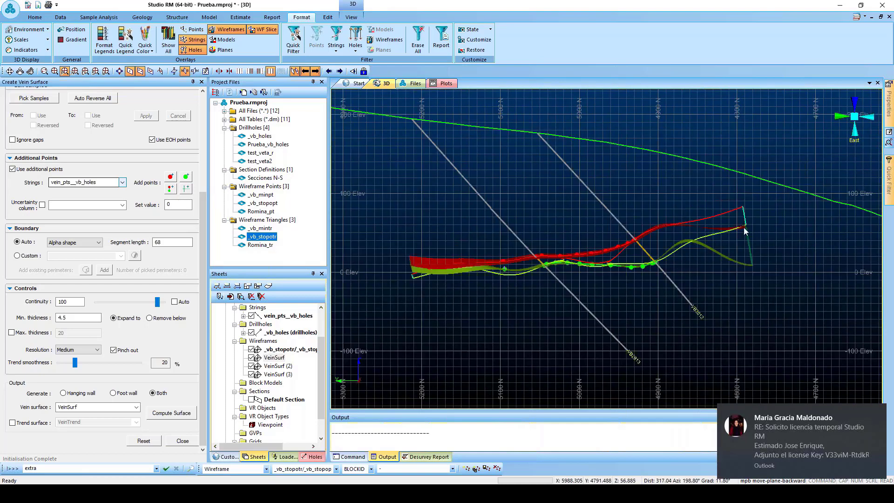
scroll(691, 251, up, 3)
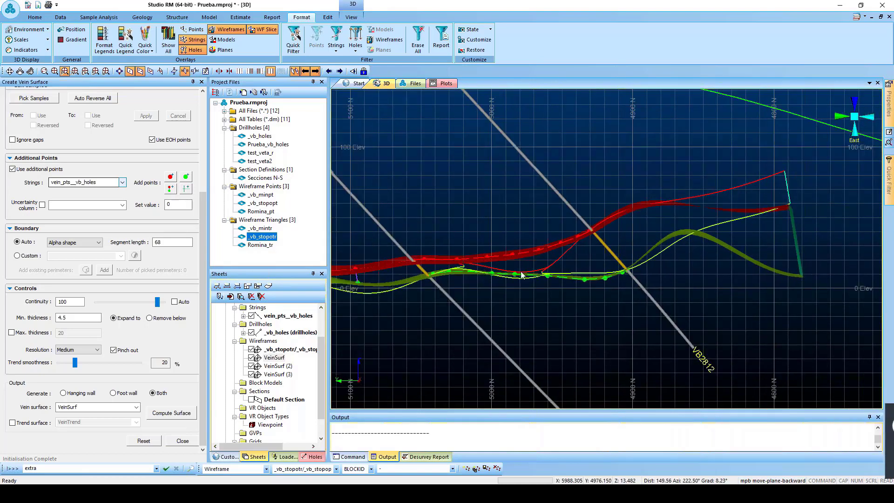
scroll(487, 281, up, 2)
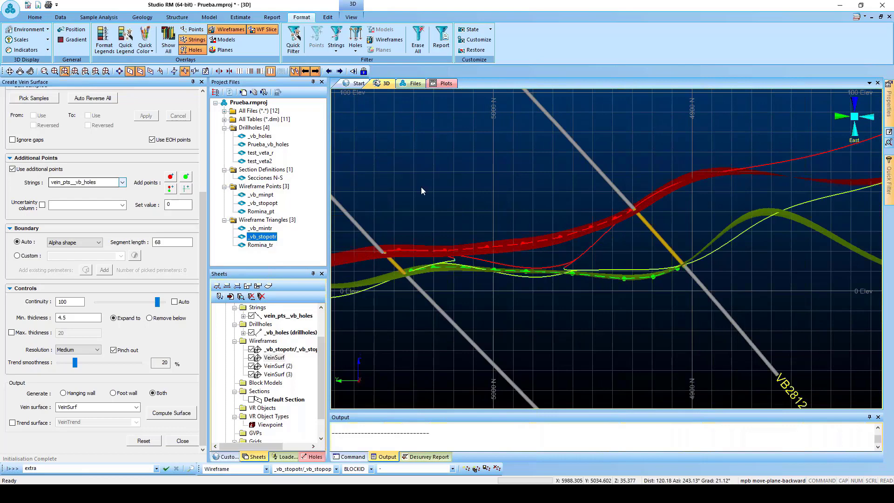
Step: Show the wireframes as section slices and hide VeinSurf and VeinSurf (2), leaving VeinSurf (3) displayed with the added points
click(262, 29)
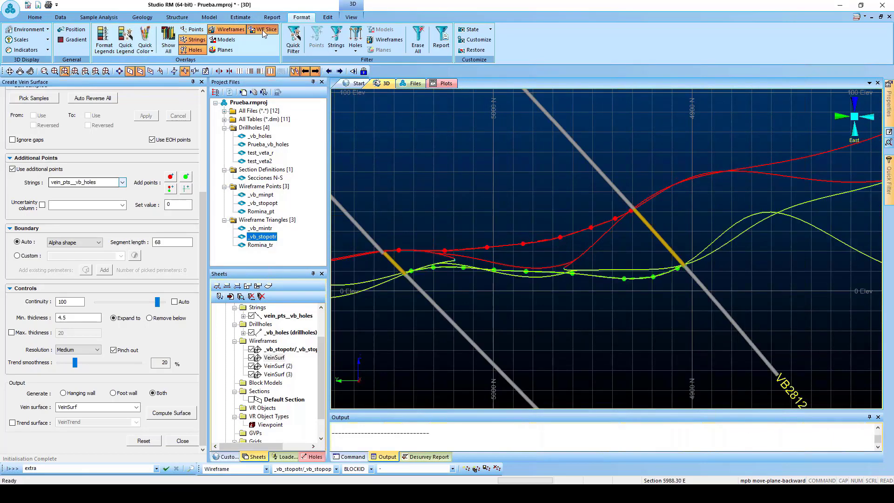
scroll(580, 230, up, 4)
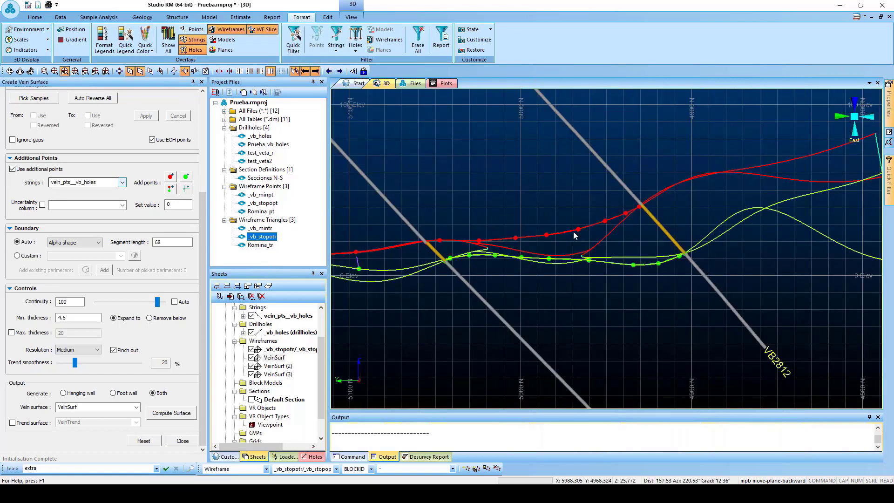
scroll(572, 225, down, 5)
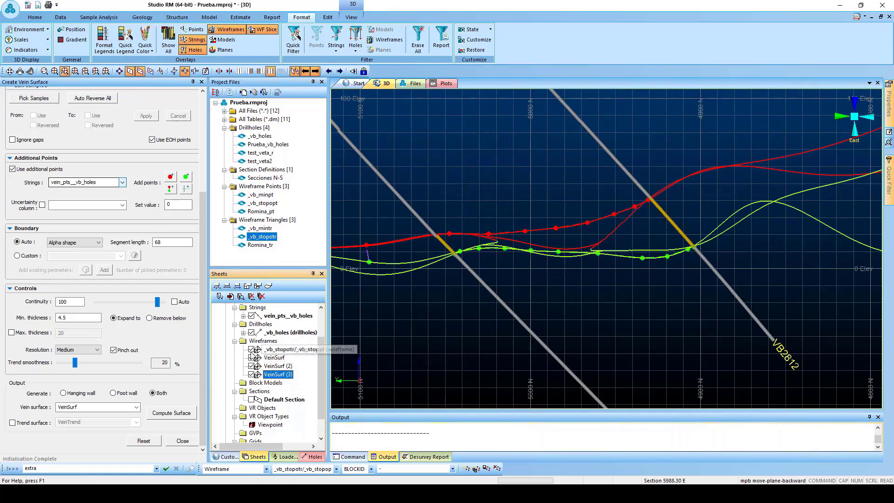
click(251, 357)
click(251, 366)
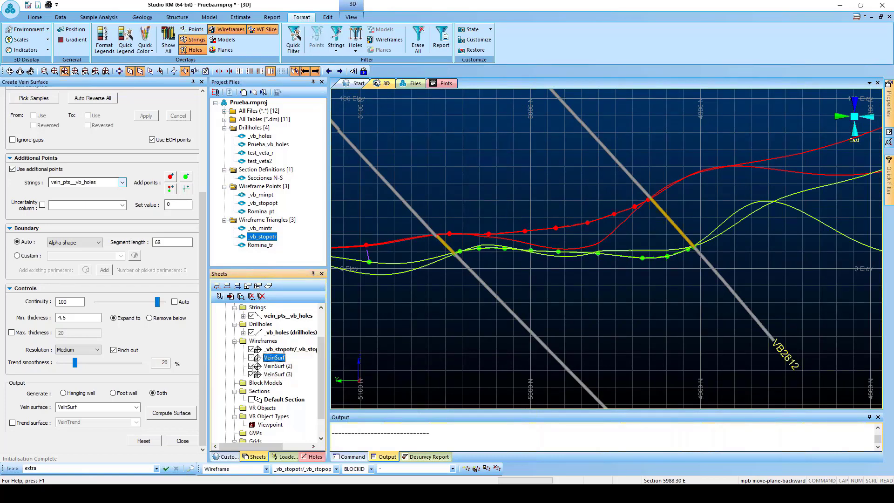
scroll(584, 260, up, 2)
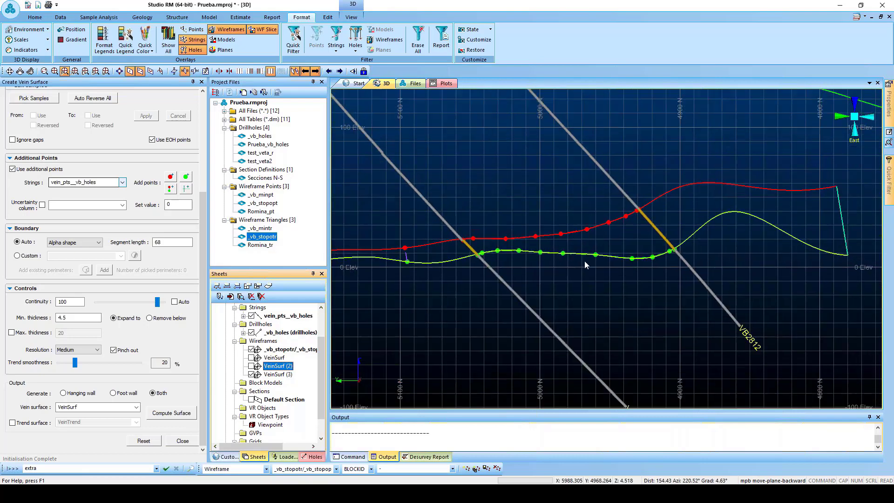
Step: Show VeinSurf (2) again and compare its outlines with VeinSurf (3) along section 5988.30 E, including the end beyond VB2812
click(251, 366)
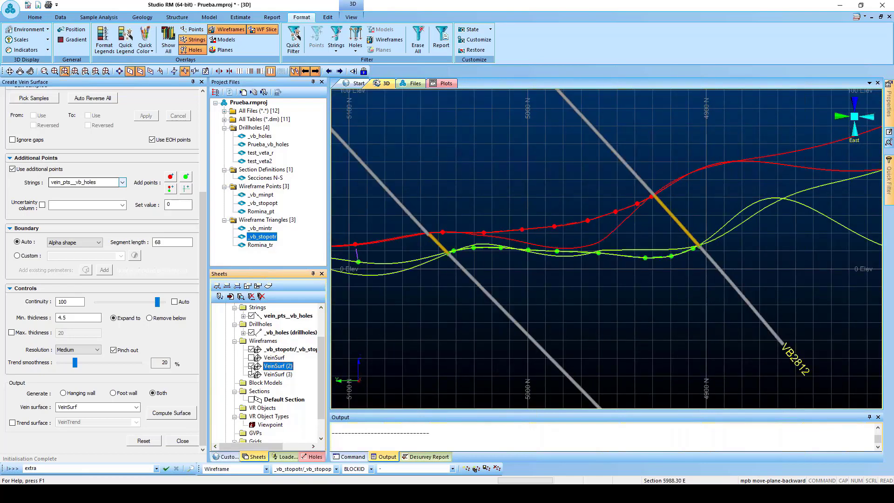
scroll(541, 246, up, 2)
scroll(649, 194, down, 2)
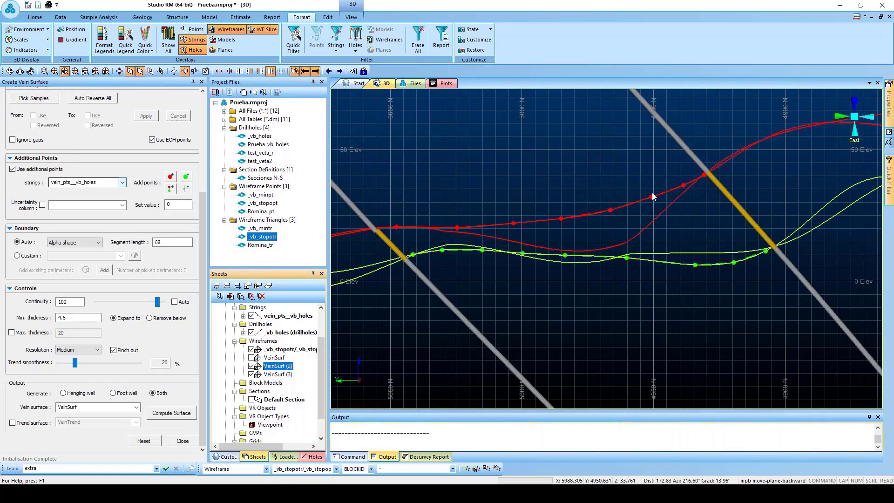
scroll(389, 244, up, 2)
scroll(379, 243, up, 2)
scroll(480, 259, down, 3)
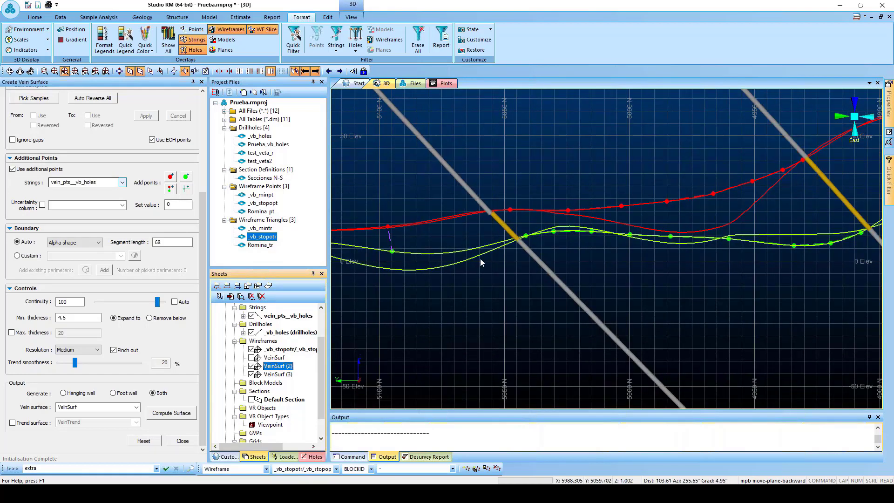
scroll(598, 255, down, 4)
scroll(598, 254, down, 2)
scroll(809, 195, up, 2)
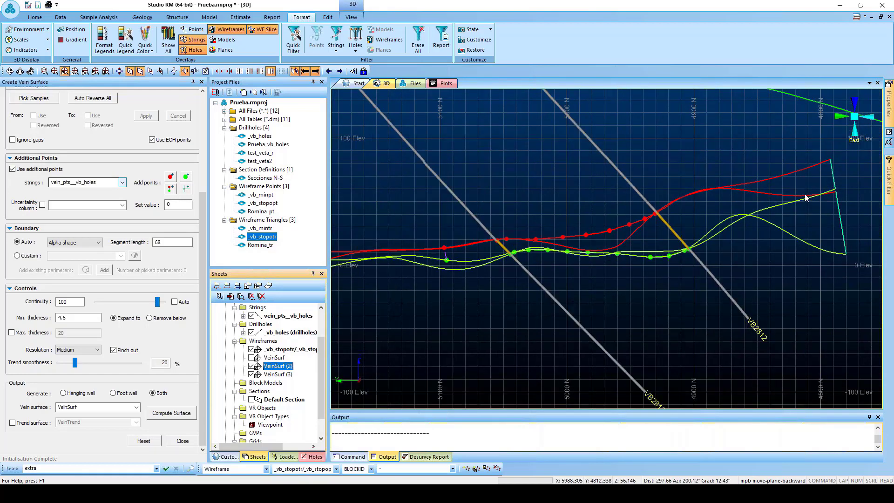
Step: Go to section 5963.30 E and toggle VeinSurf (2) off and back on to compare it with VeinSurf (3)
click(316, 73)
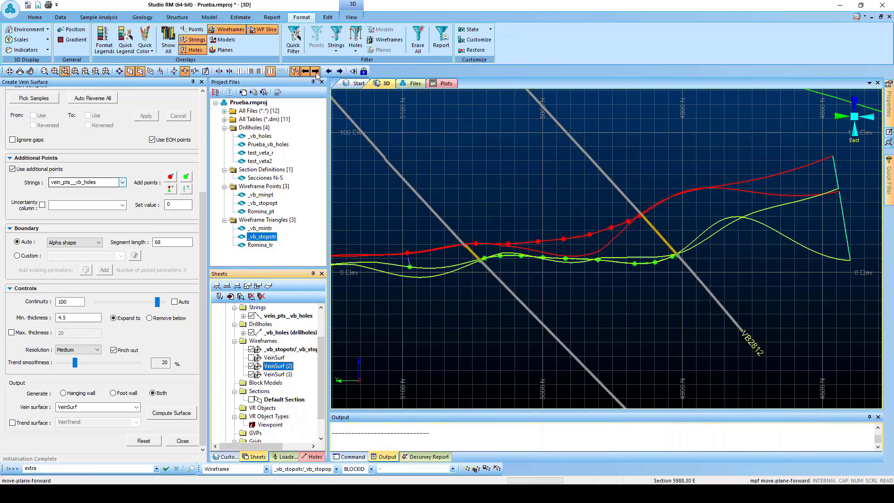
click(251, 366)
scroll(648, 239, up, 2)
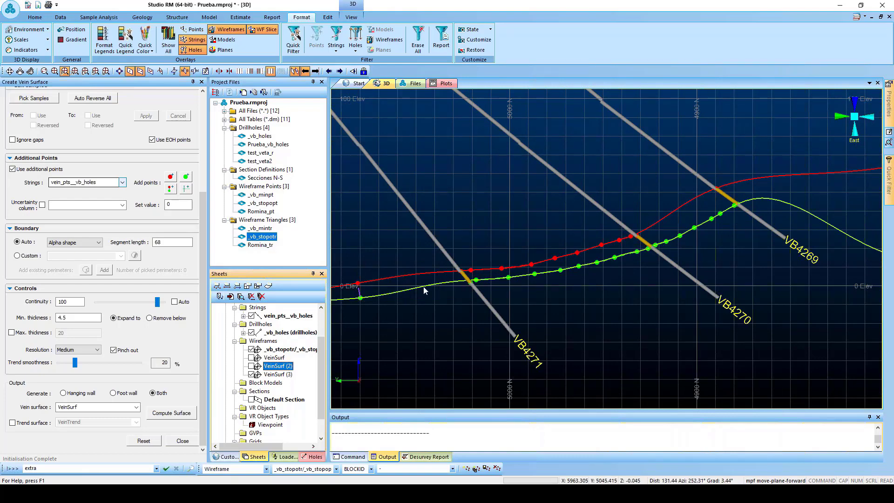
click(250, 366)
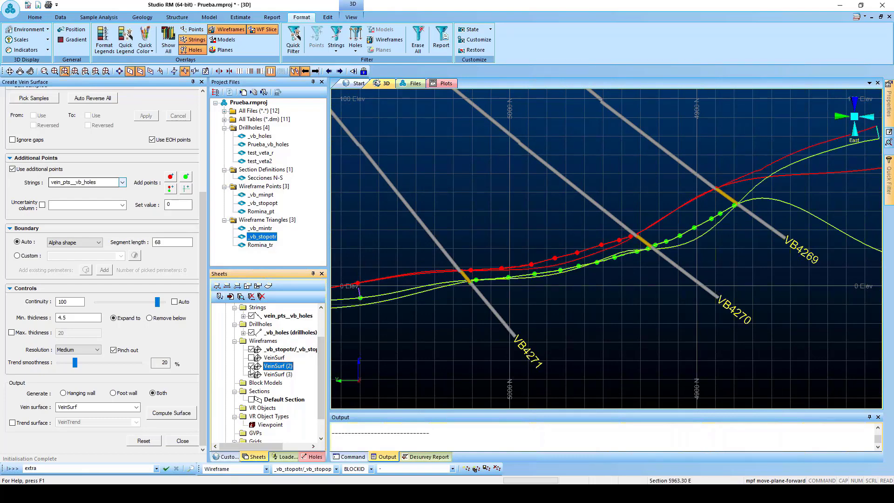
Step: Hide the VeinSurf (2) wireframe and examine VeinSurf (3) around drillholes VB4269 to VB4272 on section 5963.30 E
click(251, 366)
scroll(585, 245, down, 5)
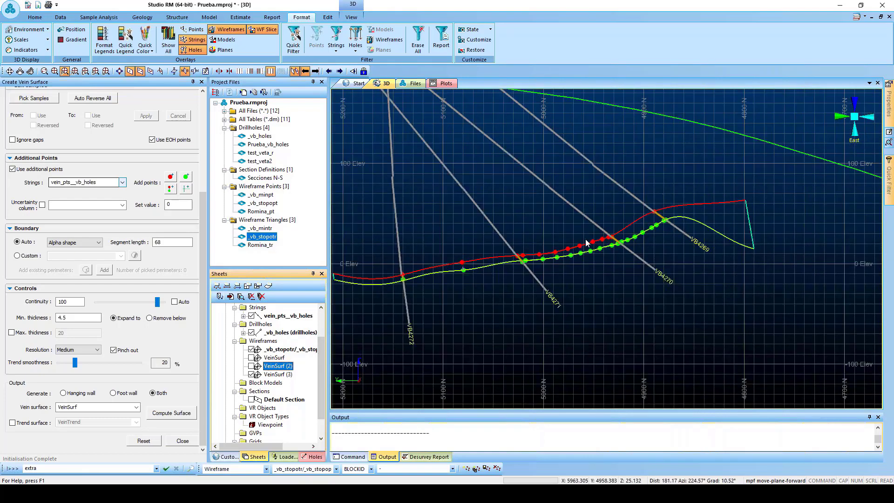
scroll(480, 270, up, 5)
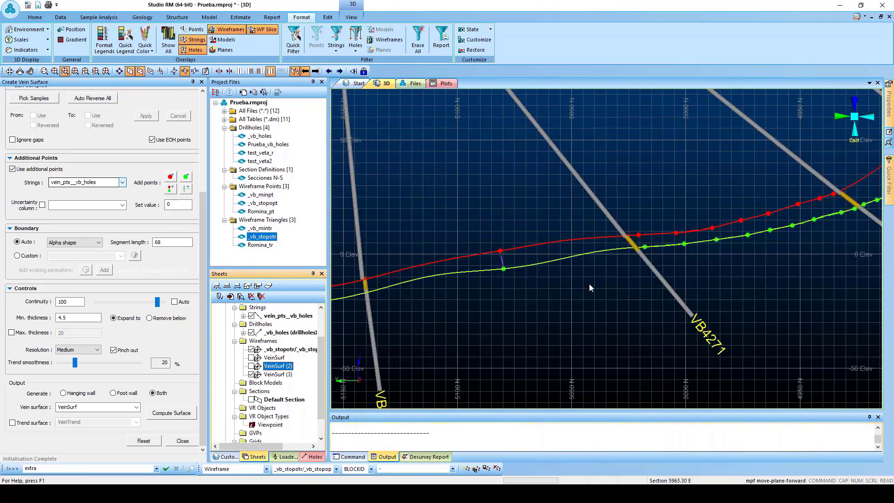
scroll(610, 278, down, 1)
scroll(610, 279, down, 2)
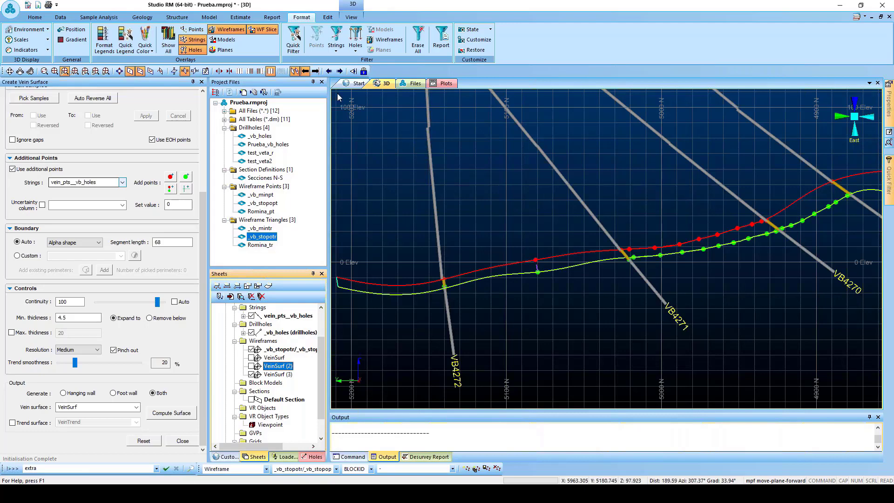
Step: Move to section 5938.30 E and compare VeinSurf (2) with VeinSurf (3) by briefly showing VeinSurf (2)
click(306, 72)
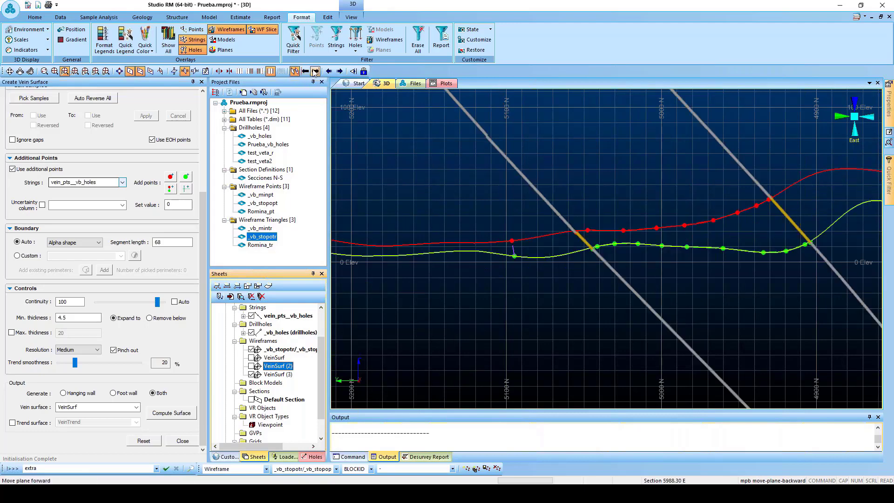
click(315, 72)
click(315, 72)
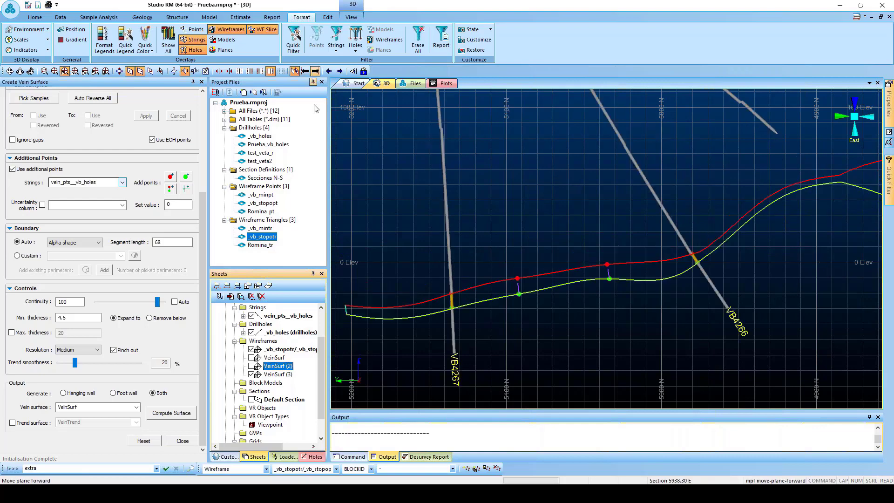
click(252, 367)
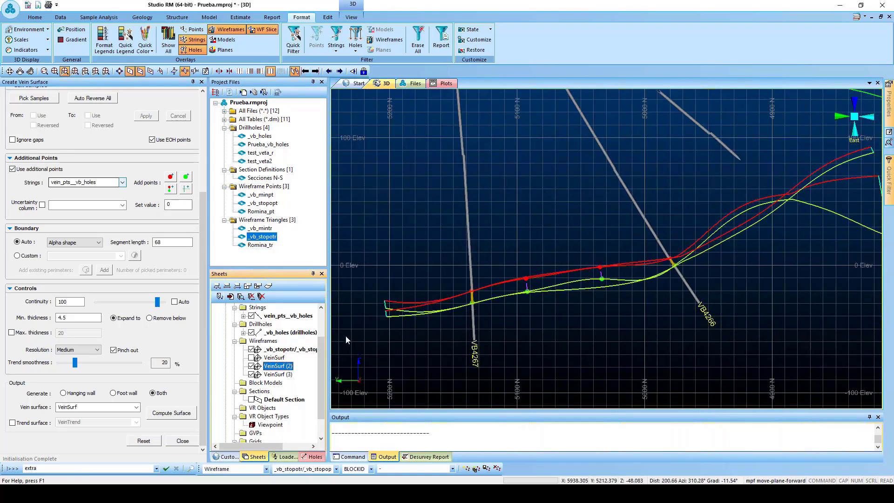
click(252, 367)
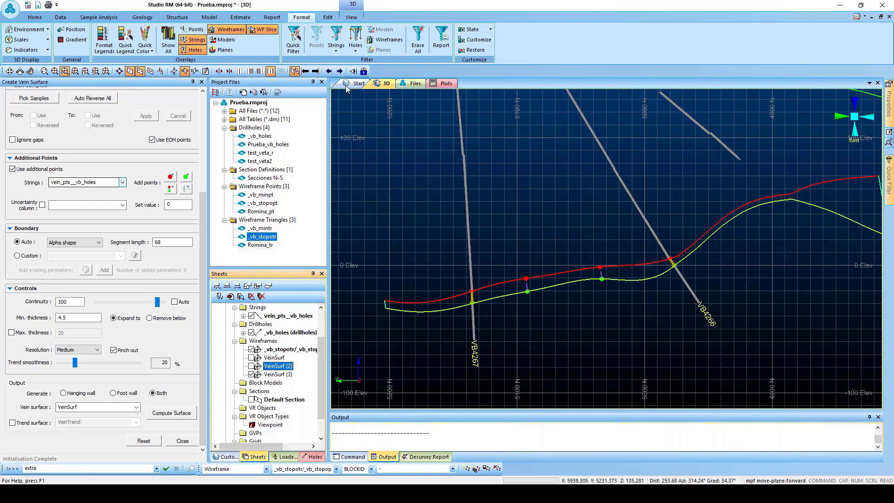
Step: Move to section 5988.30 E and compare the two vein surfaces there by briefly showing VeinSurf (2)
click(316, 72)
click(306, 72)
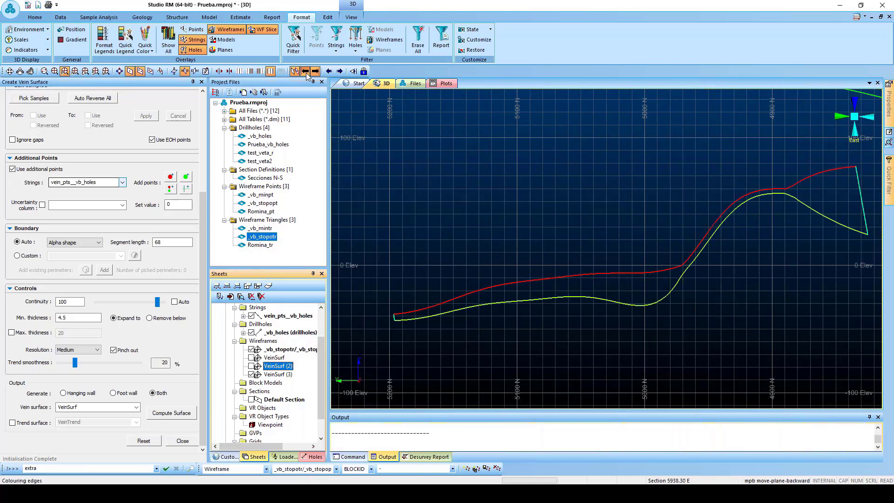
click(305, 71)
click(305, 71)
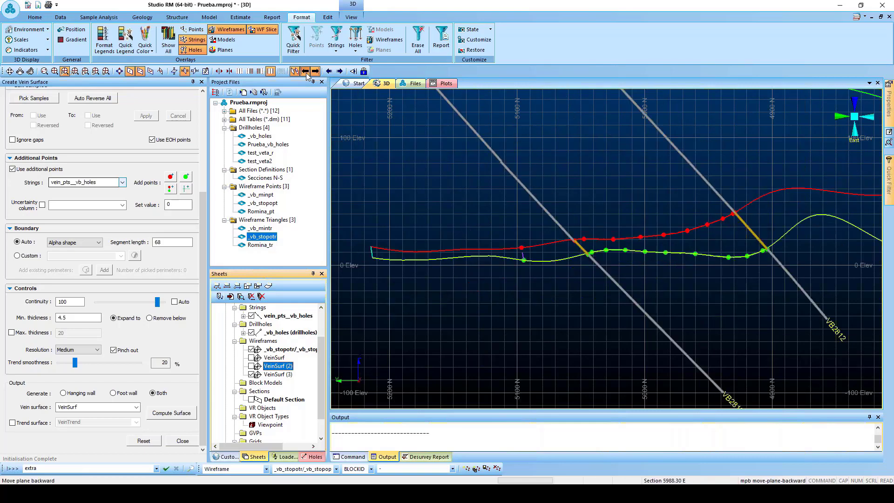
click(251, 366)
click(252, 366)
Step: Move to section 6013.30 E and compare VeinSurf (2) with VeinSurf (3) by switching VeinSurf (2) on and off
click(306, 71)
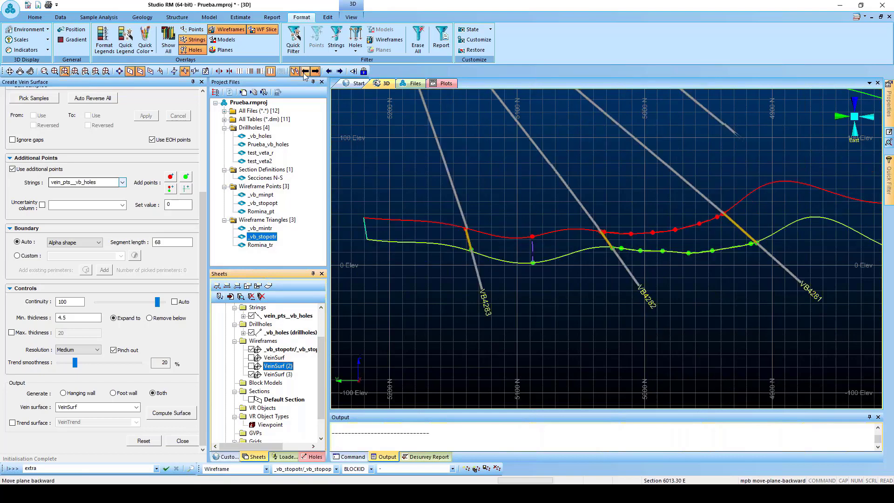
click(251, 366)
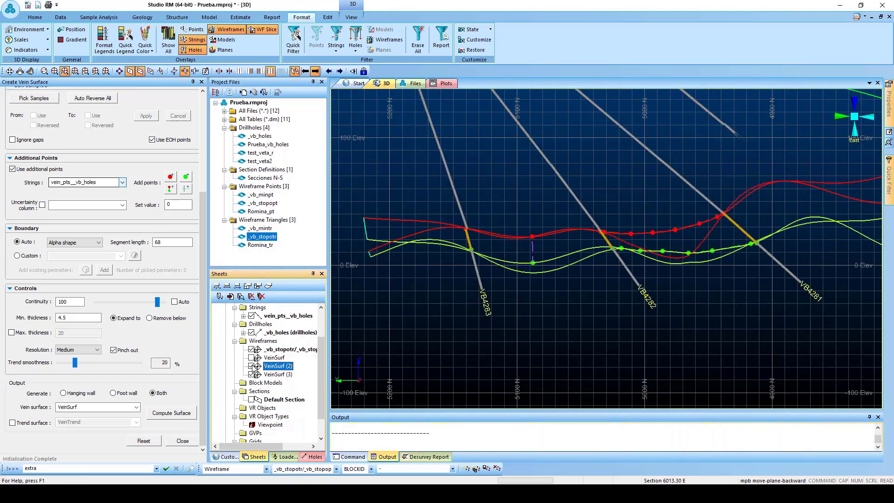
click(252, 366)
Step: Move to section 6038.30 E and display VeinSurf (2) over VeinSurf (3) to compare their outlines
click(306, 71)
click(308, 71)
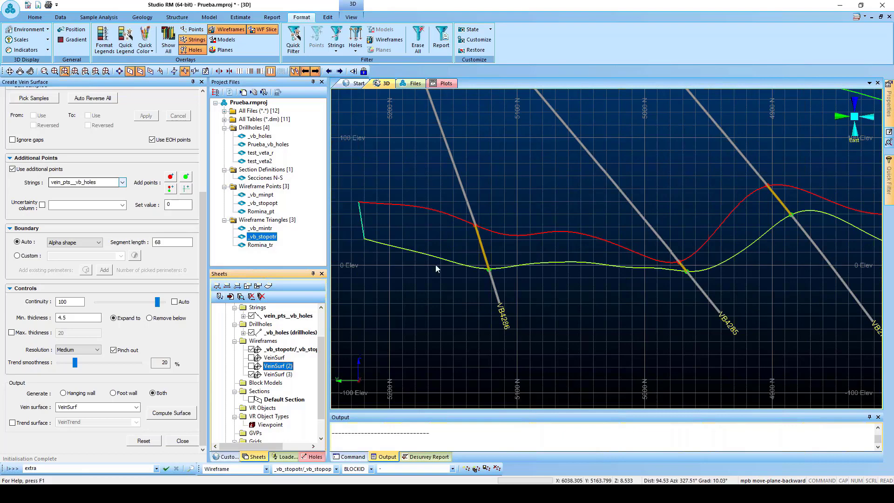
scroll(438, 270, down, 3)
scroll(543, 258, up, 3)
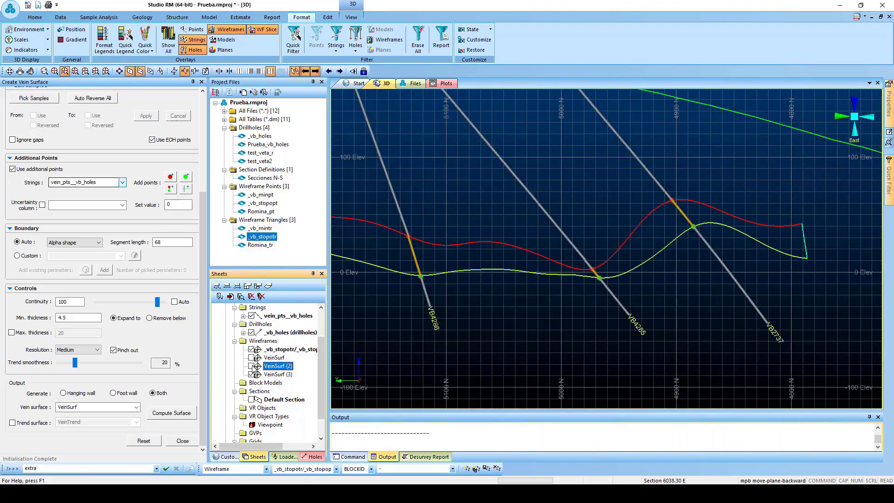
click(252, 366)
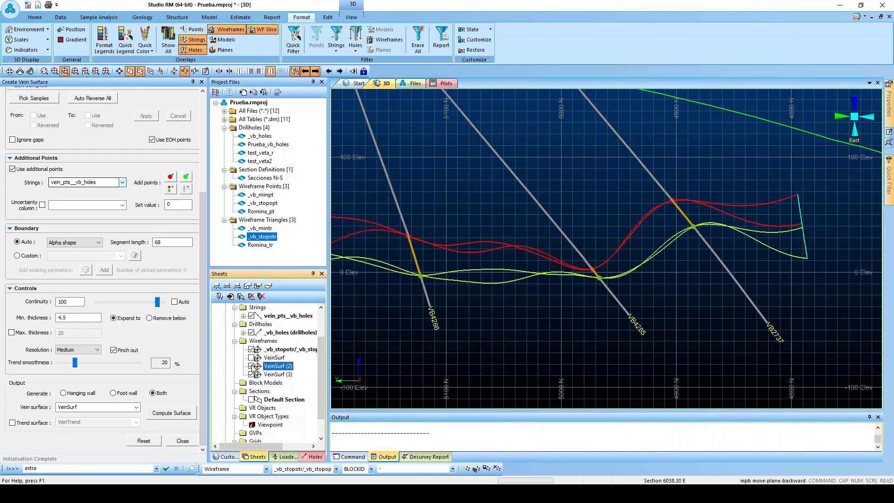
Step: Return to section 6013.30 E and examine both vein surfaces around drillholes VB4281 to VB4283
click(317, 74)
scroll(666, 234, down, 3)
scroll(572, 238, up, 2)
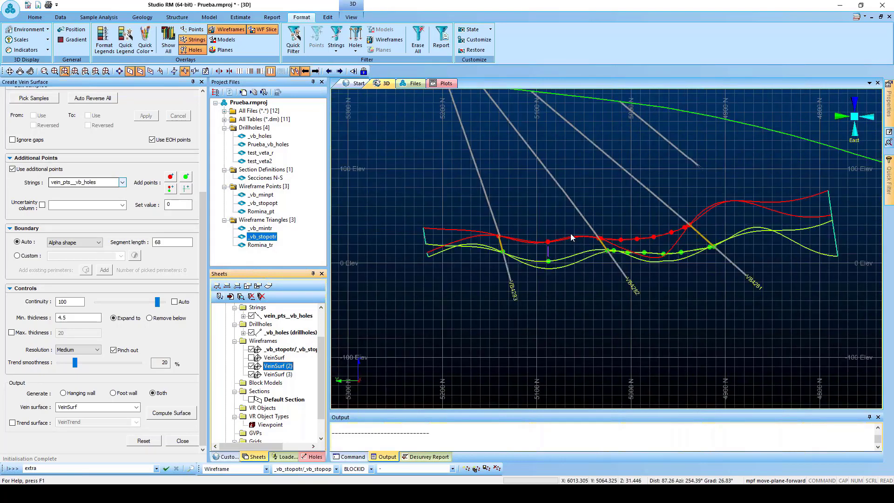
scroll(572, 237, up, 2)
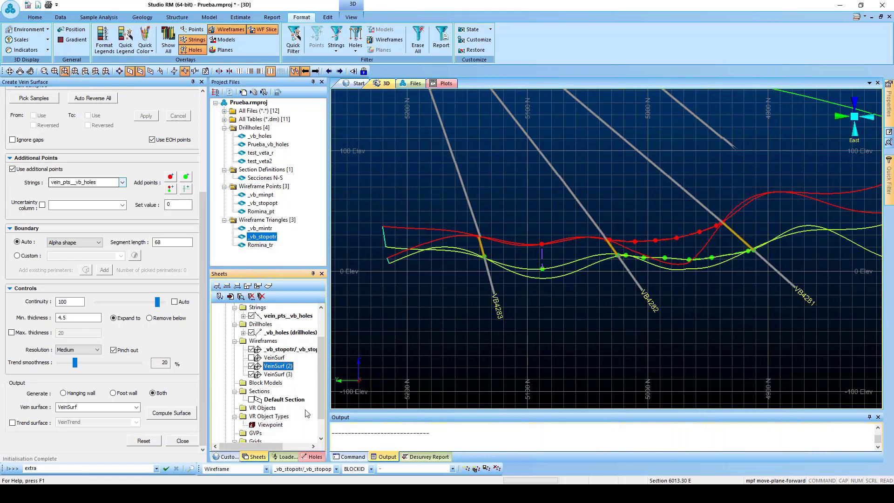
Step: Review the available LITH values in the vein surface's data selection and keep Siltstone
scroll(203, 205, up, 5)
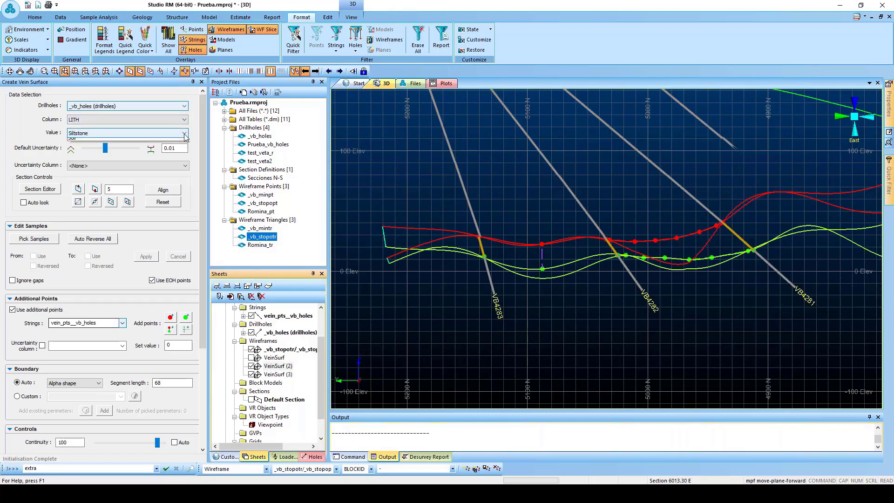
click(184, 133)
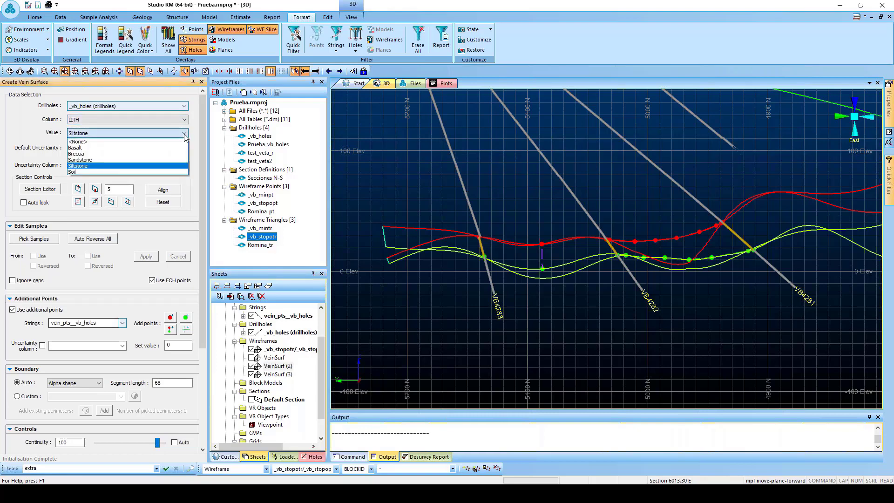
click(118, 166)
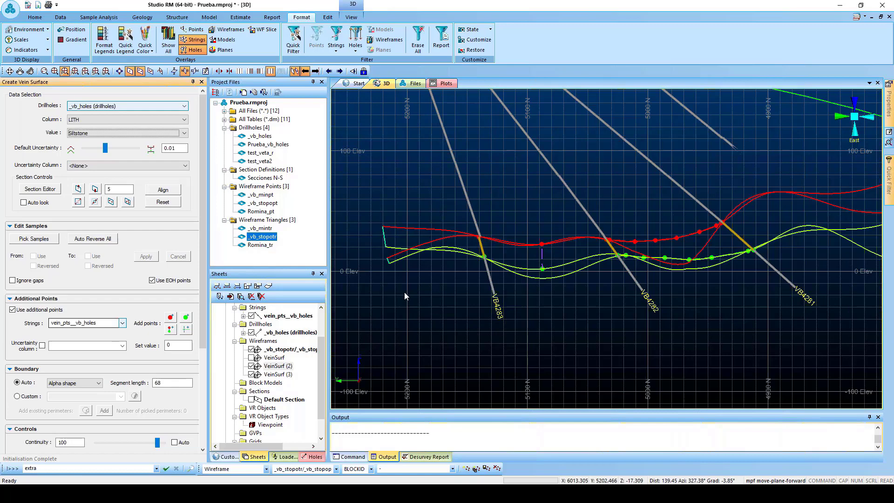
Step: Set the segment length of the automatic alpha shape boundary to 50
scroll(402, 296, down, 2)
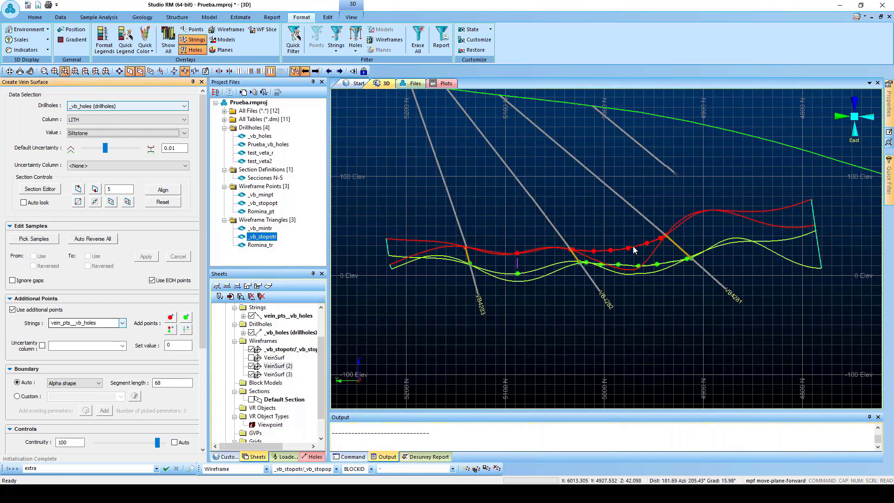
scroll(507, 273, down, 5)
scroll(505, 239, up, 4)
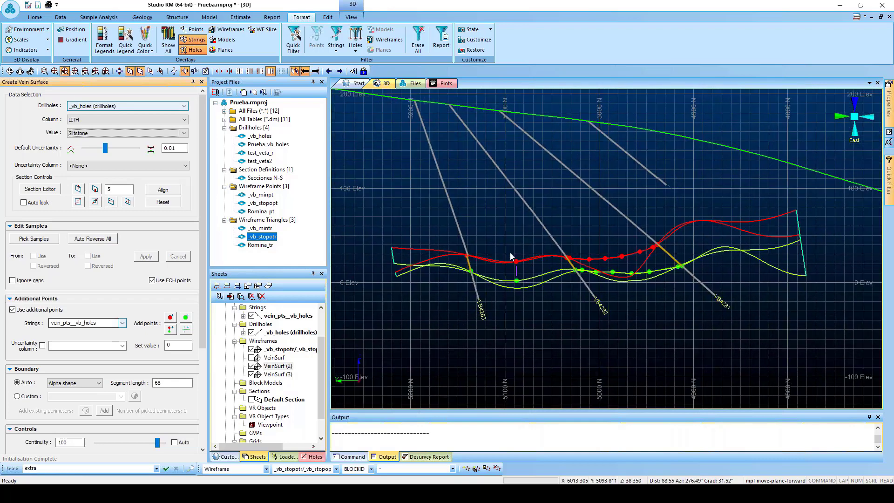
scroll(526, 247, down, 4)
scroll(620, 233, up, 5)
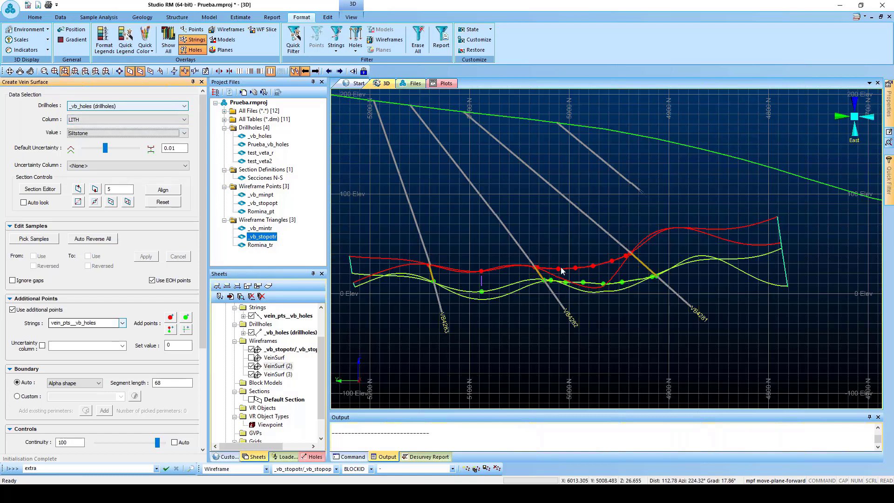
scroll(562, 264, down, 3)
drag(204, 339, 204, 411)
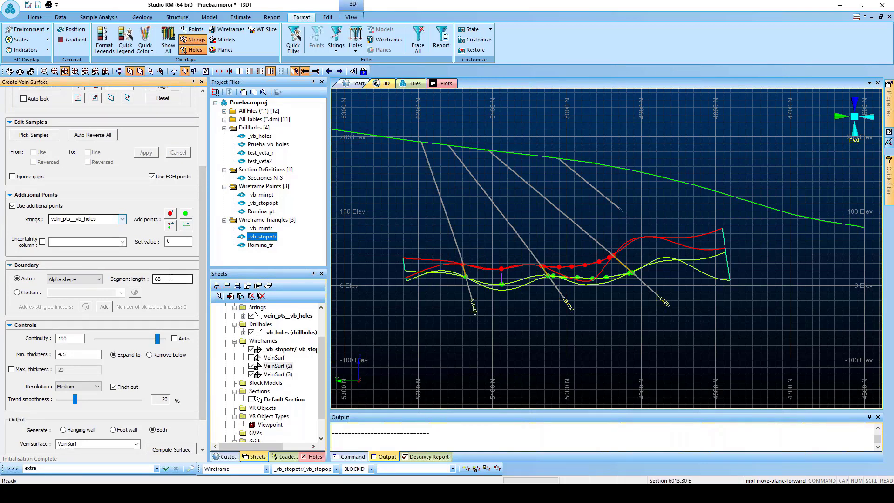
drag(170, 278, 152, 277)
Step: Hide the VeinSurf (2) wireframe on section 6013.30 E, keeping VeinSurf (3) displayed
scroll(569, 283, up, 2)
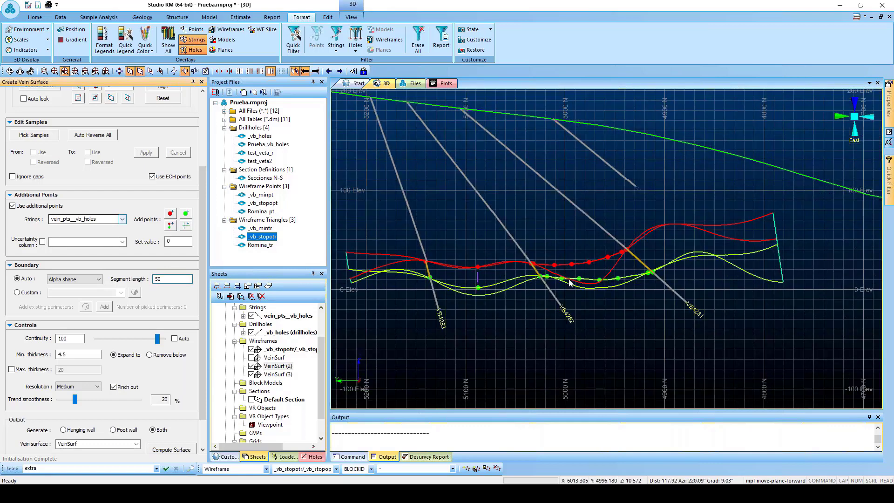
scroll(569, 282, up, 2)
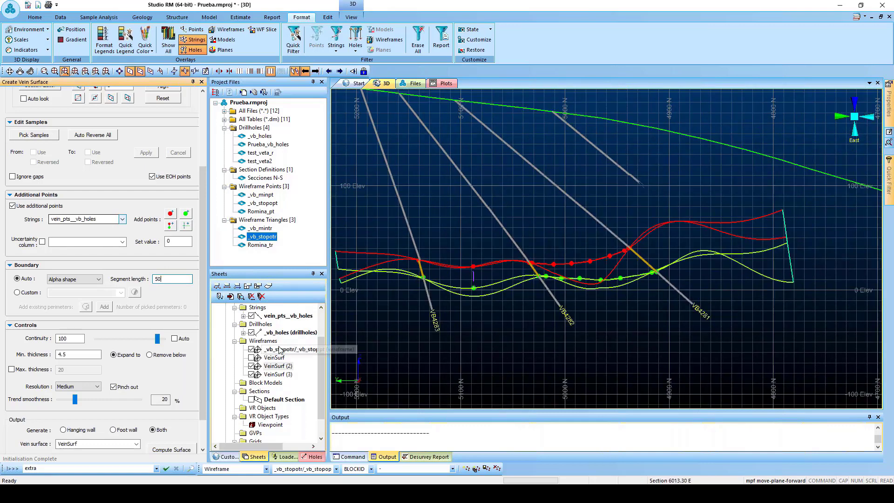
click(252, 366)
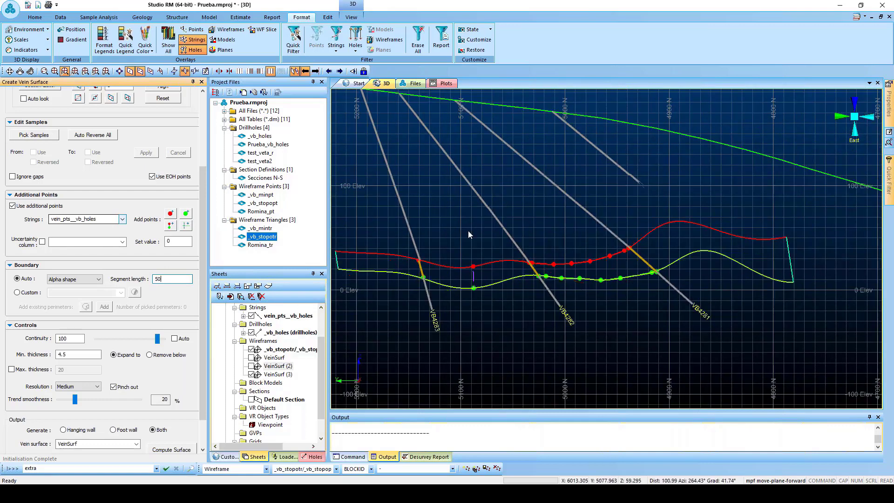
scroll(468, 230, up, 1)
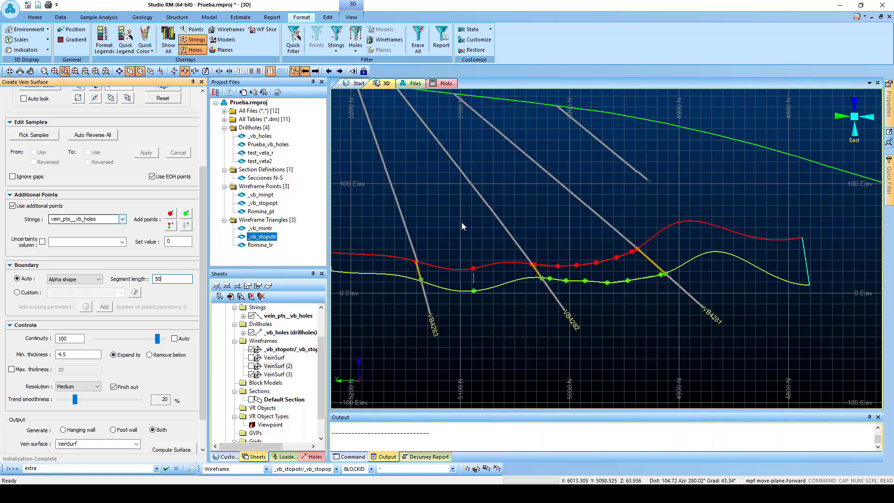
Step: Move to section 6038.30 E and add a hanging wall and footwall point pair between drillholes VB4286 and VB4285
click(305, 71)
scroll(611, 283, down, 2)
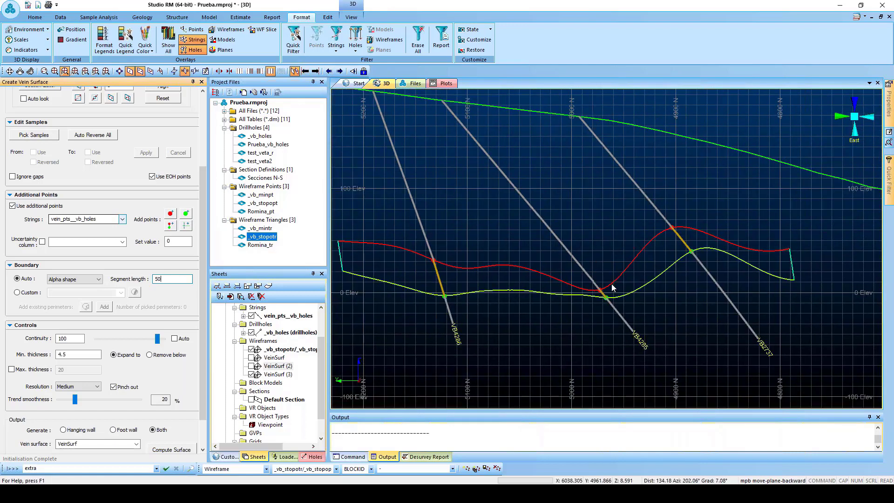
scroll(537, 285, up, 2)
scroll(537, 288, up, 1)
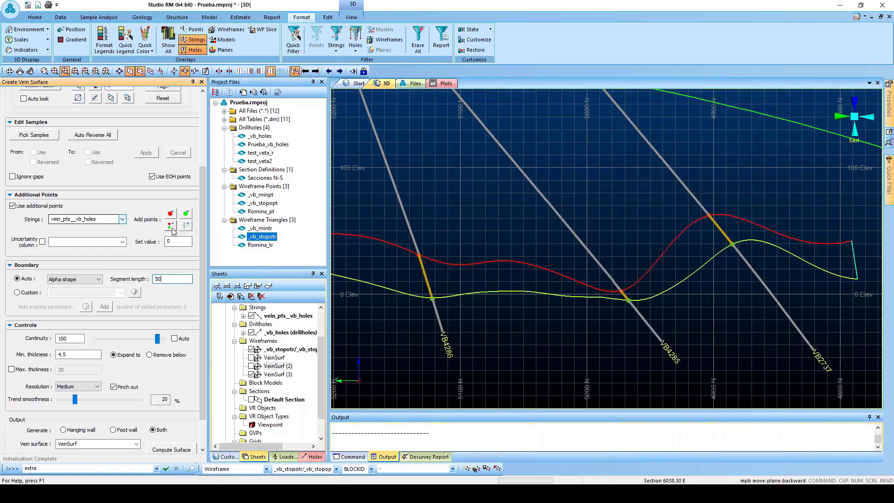
scroll(584, 264, down, 3)
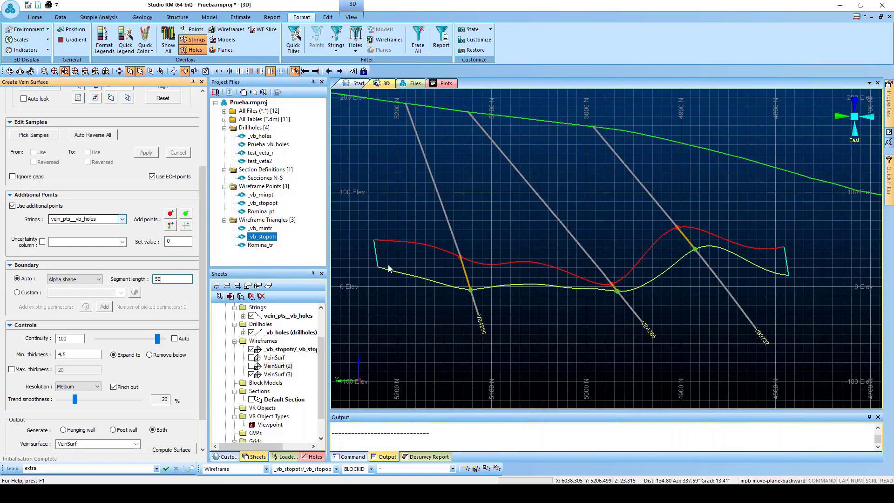
scroll(386, 265, up, 2)
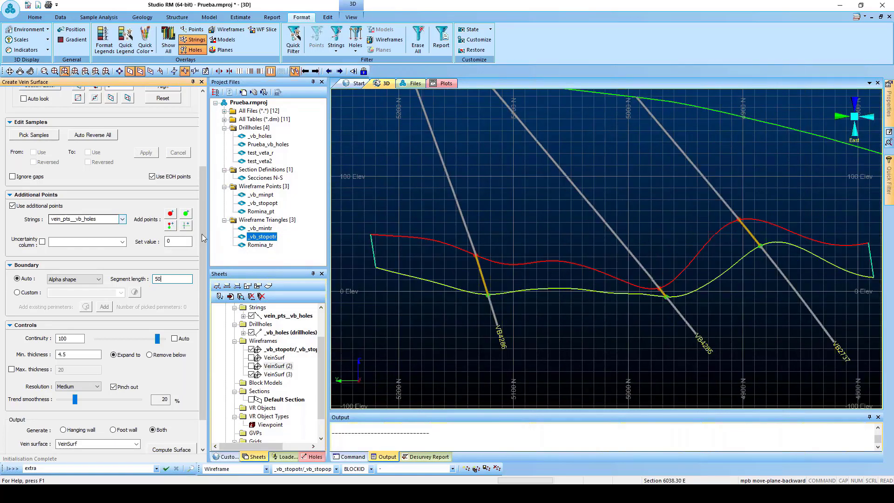
click(171, 227)
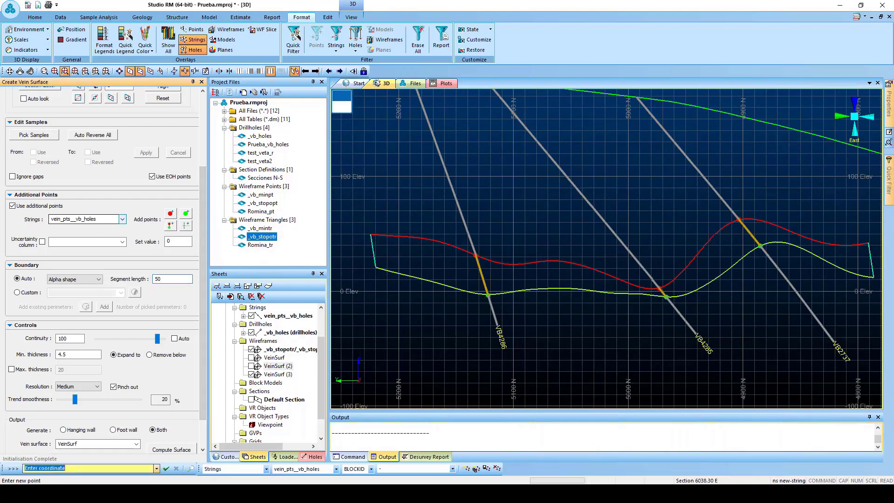
click(535, 269)
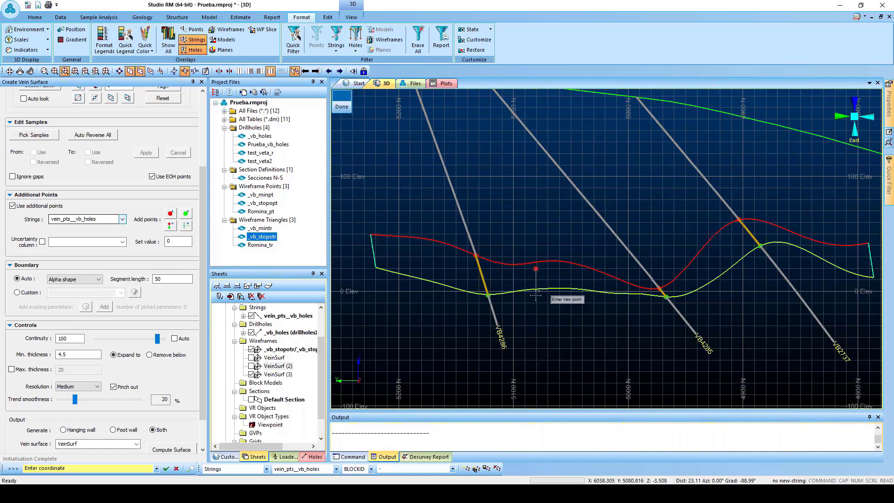
click(536, 295)
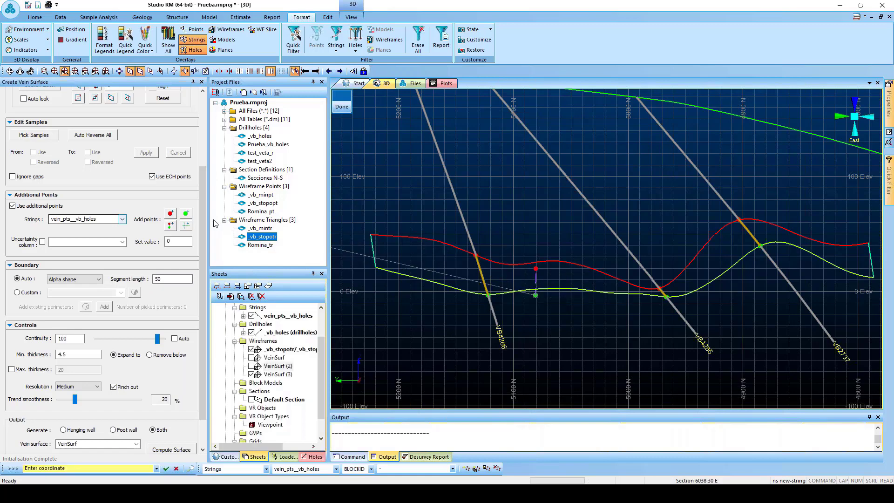
Step: Add two more hanging wall and footwall point pairs on the section, narrowing toward drillhole VB4285, and finish digitizing
click(171, 225)
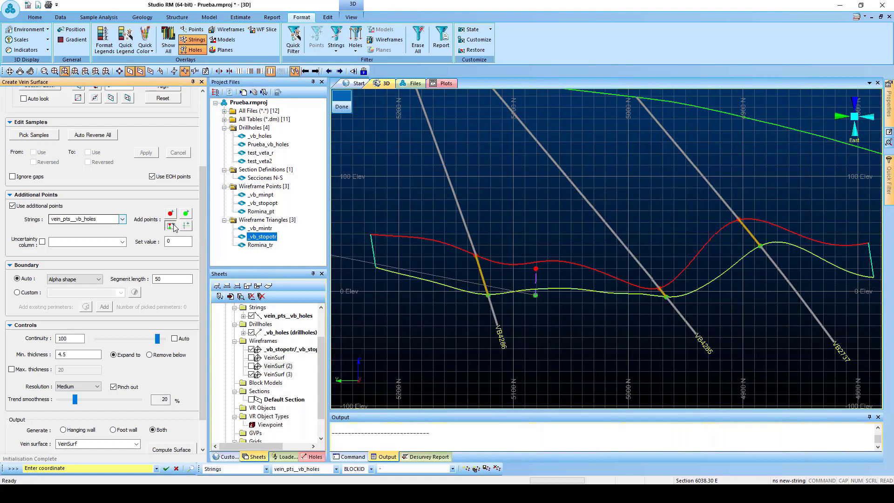
click(579, 279)
click(578, 292)
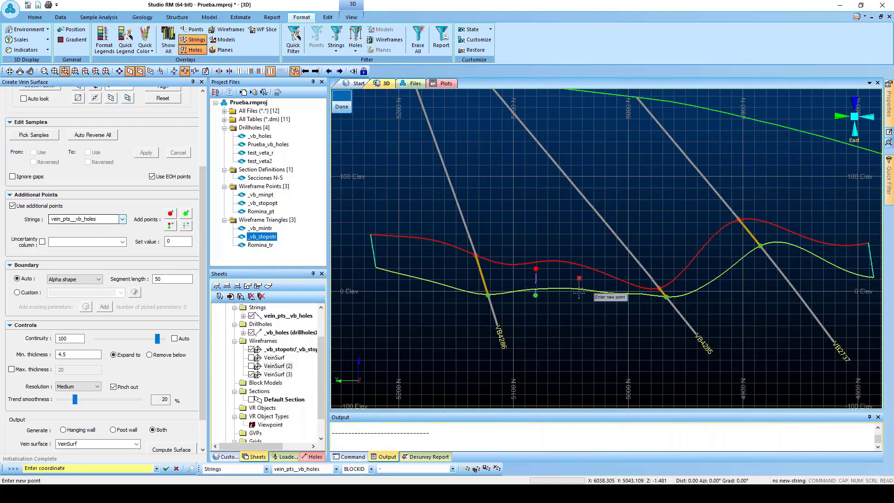
right_click(548, 295)
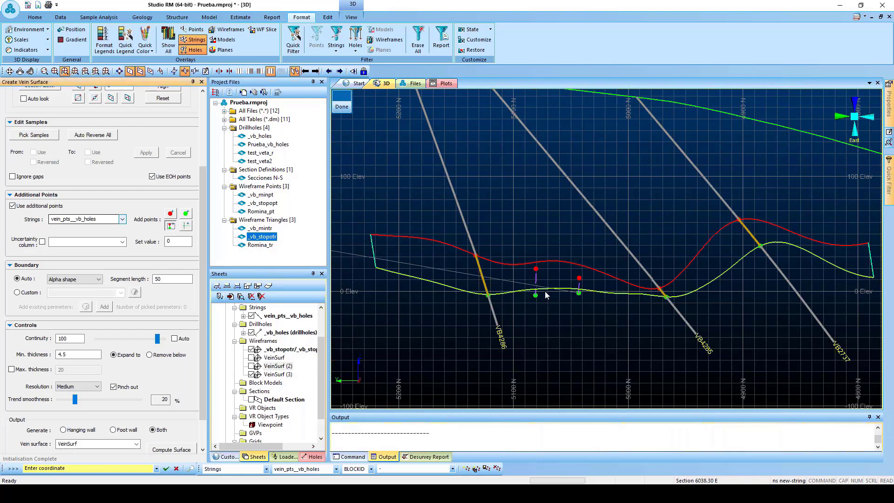
click(619, 287)
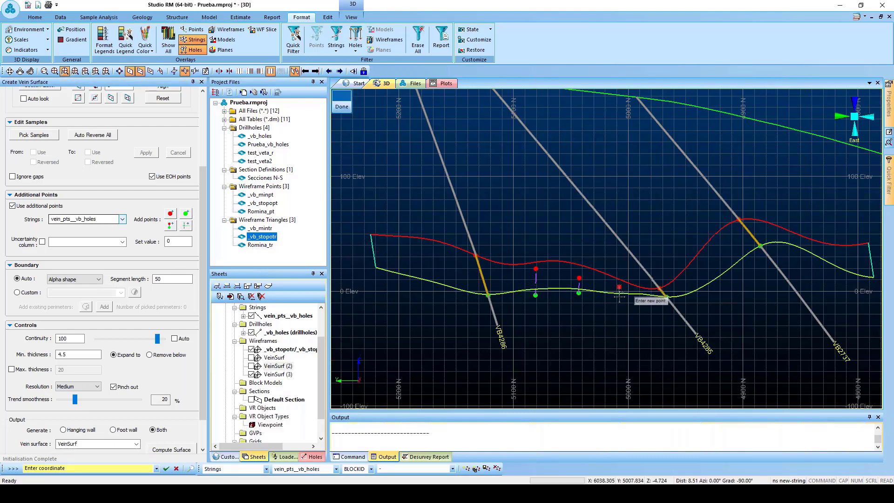
click(619, 296)
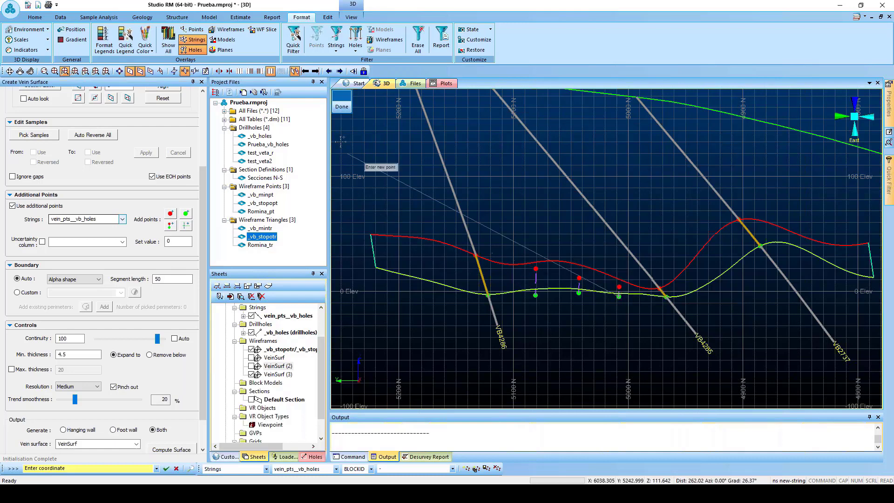
click(342, 107)
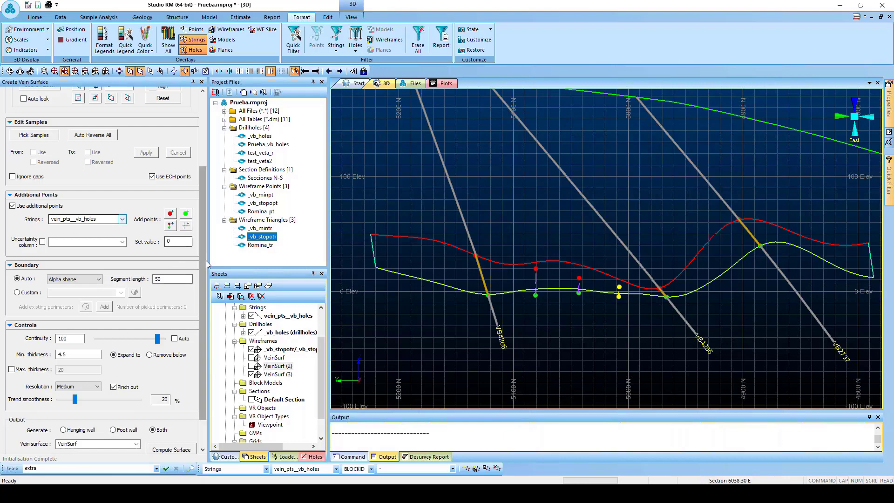
Step: Compute the vein surface again using the added hanging wall and footwall points
scroll(205, 257, up, 1)
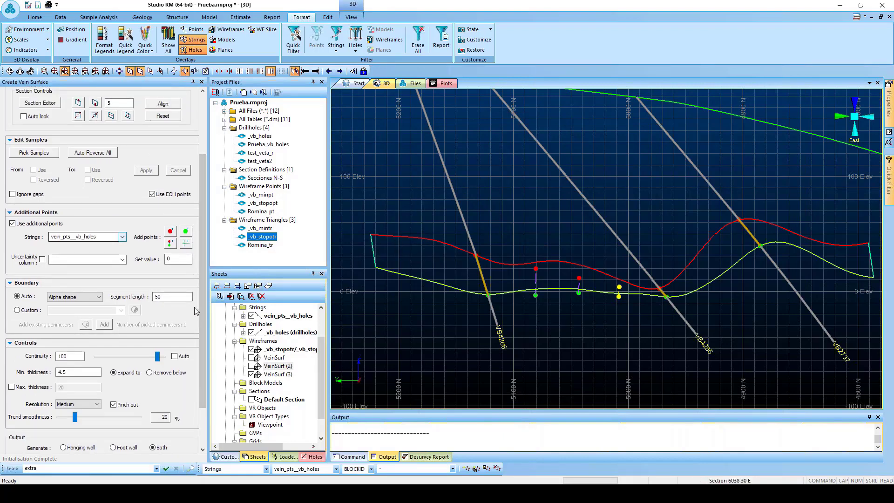
scroll(196, 311, down, 3)
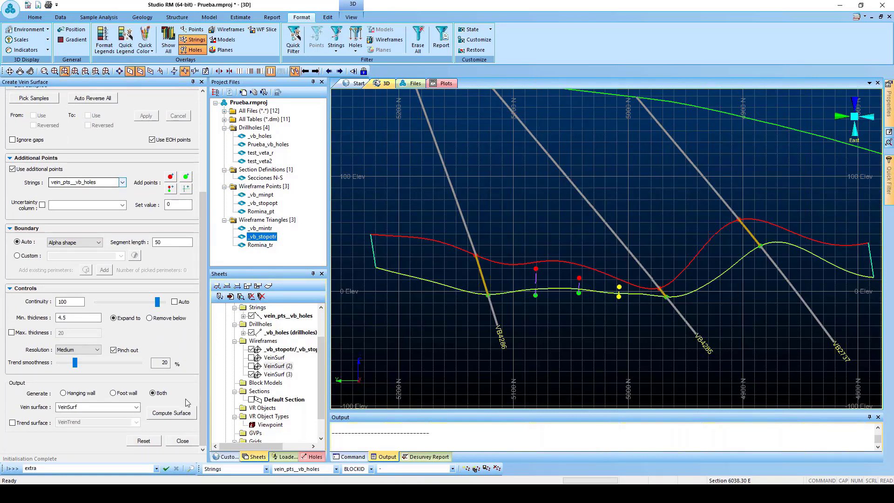
click(183, 417)
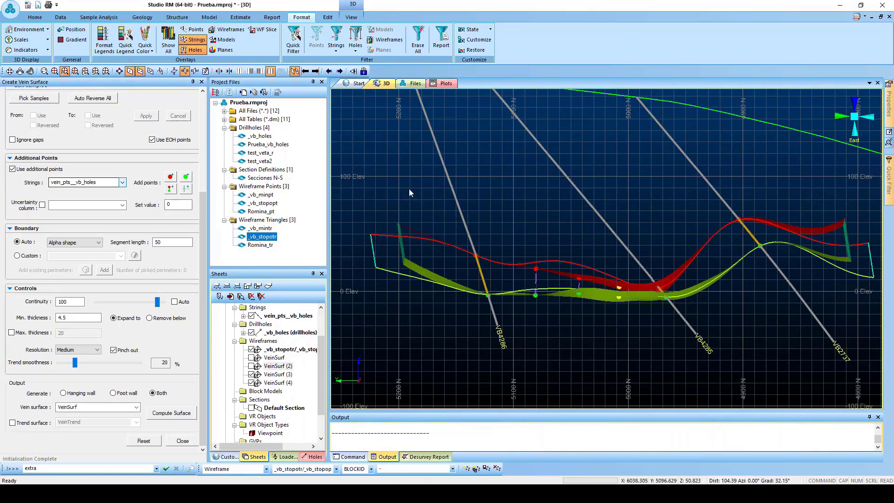
Step: Switch the wireframe slice display off and on again so that the newly computed surface appears as section lines
click(328, 17)
click(351, 18)
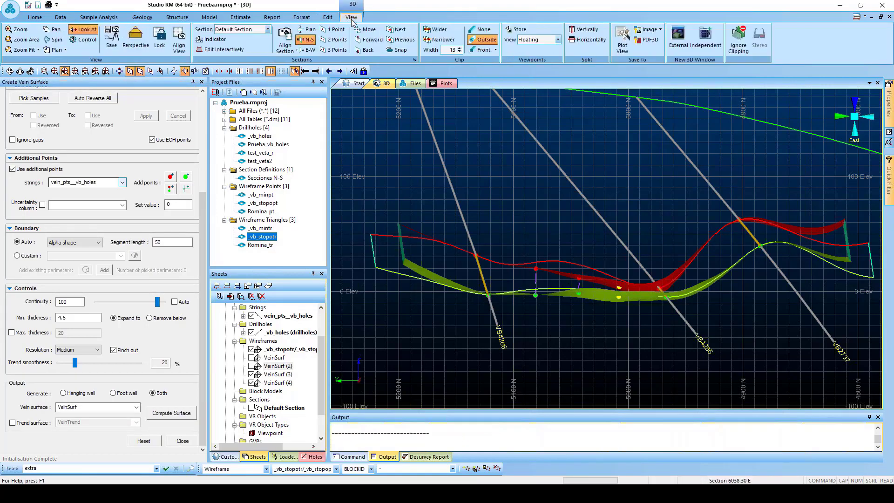
click(301, 17)
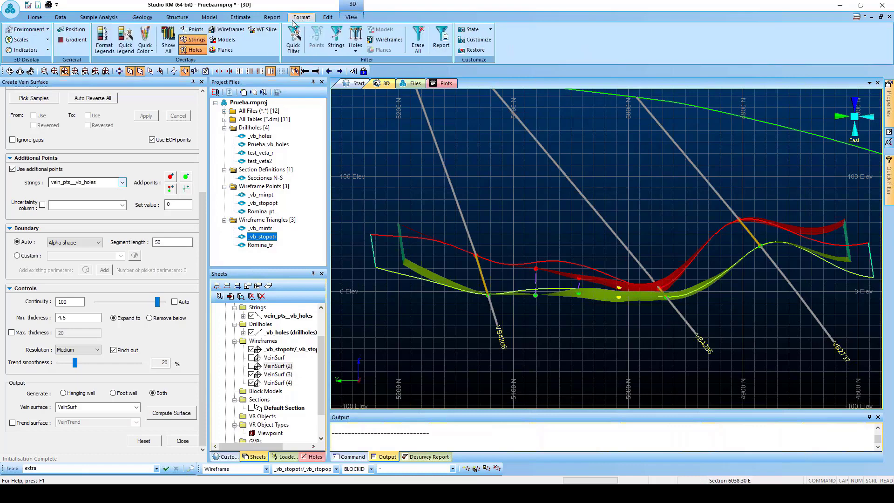
click(262, 29)
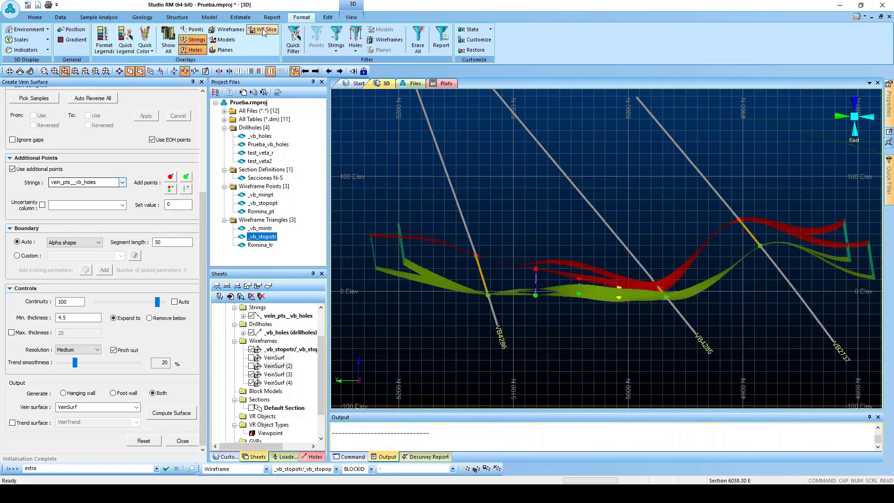
click(262, 29)
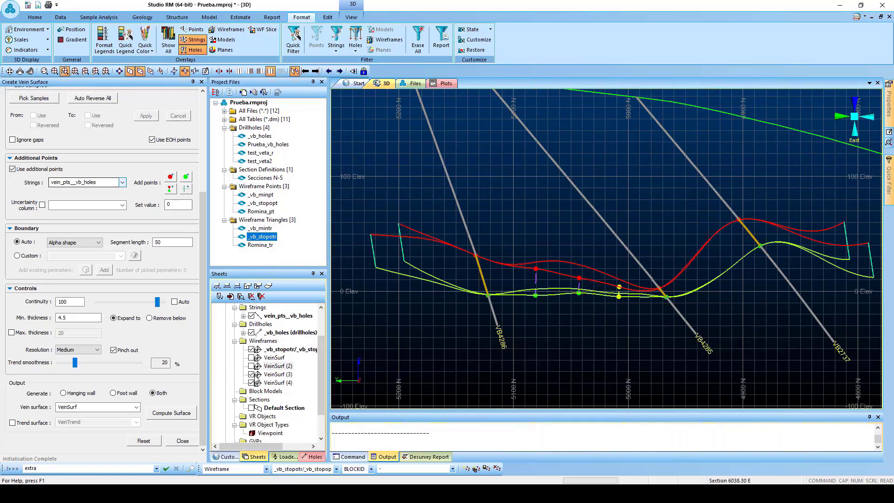
Step: Compare VeinSurf (3) with VeinSurf (4) on the section and leave only VeinSurf (4) displayed
click(252, 382)
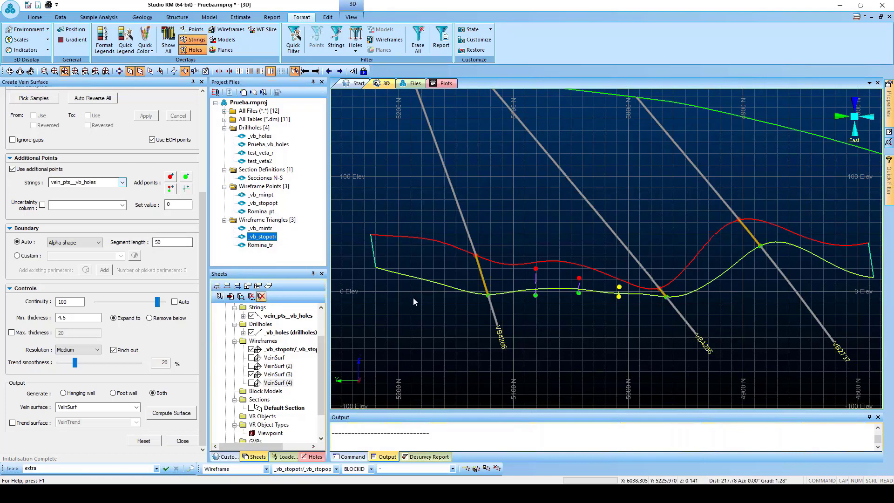
click(252, 383)
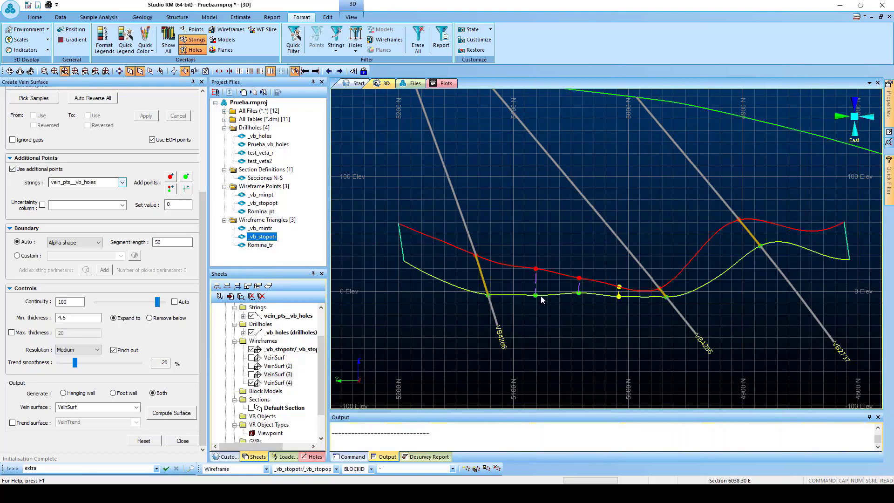
scroll(621, 294, down, 1)
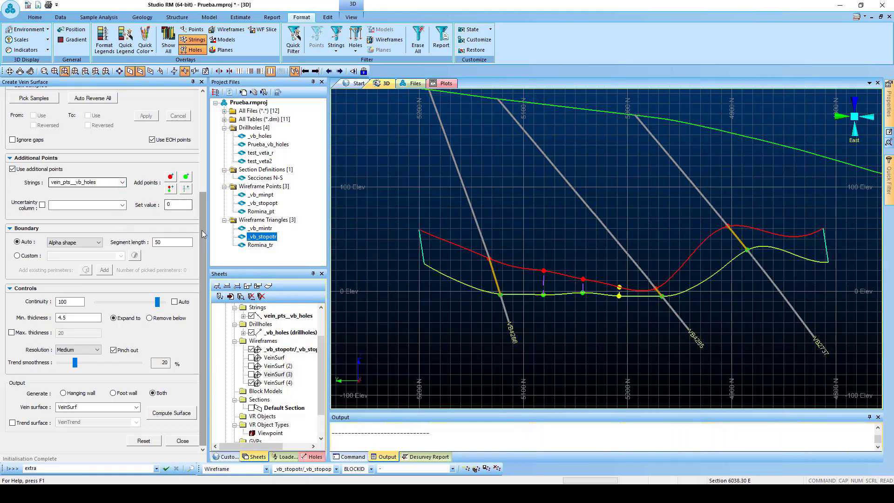
scroll(202, 195, up, 3)
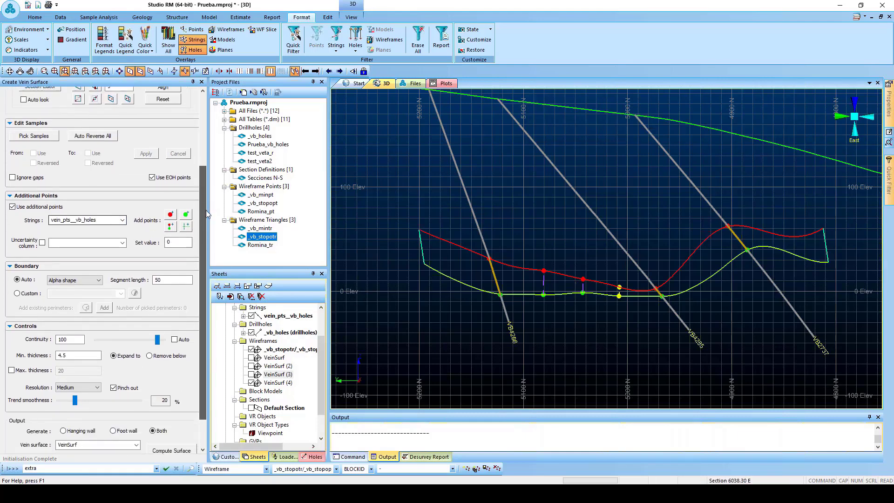
drag(206, 211, 206, 211)
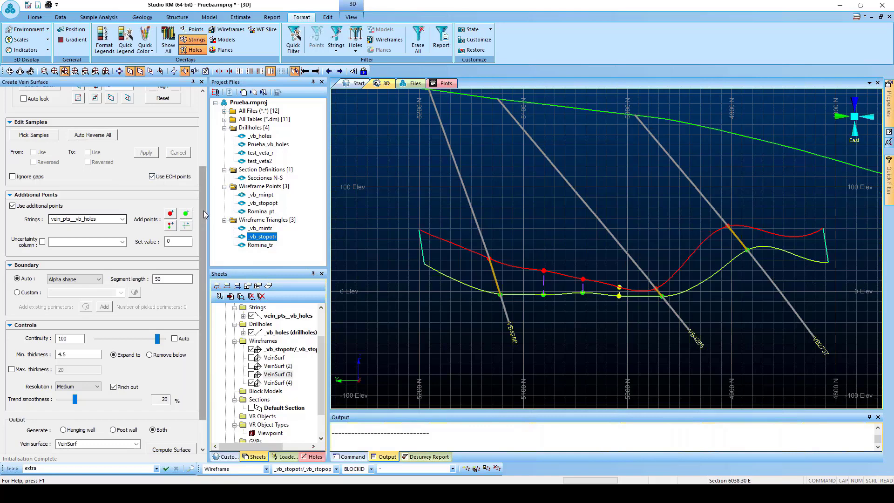
scroll(205, 215, down, 3)
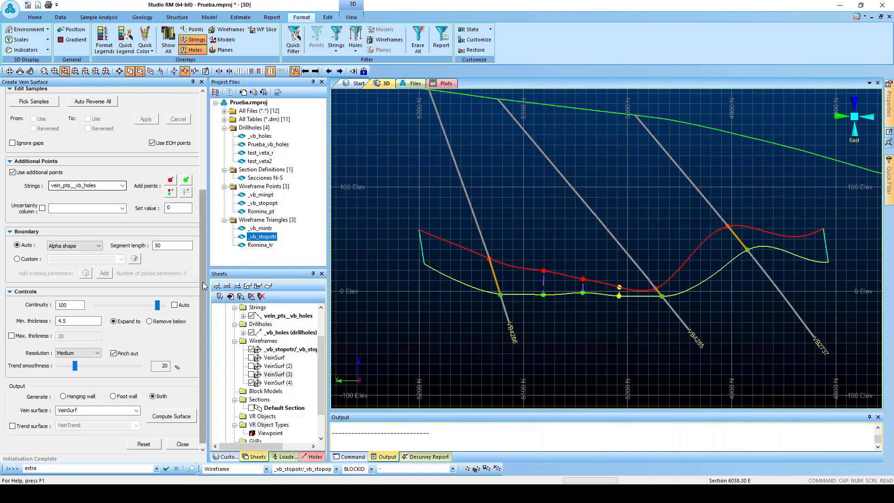
mouse_move(202, 281)
mouse_down()
mouse_move(205, 217)
mouse_move(206, 287)
mouse_up()
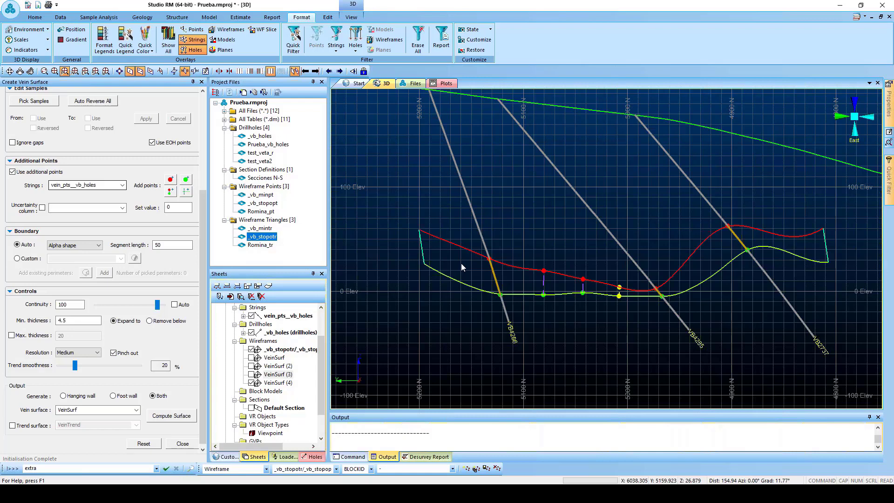
Step: Compare VeinSurf with VeinSurf (4) between drillholes VB4286 and VB4285, and keep only VeinSurf displayed
scroll(544, 263, up, 4)
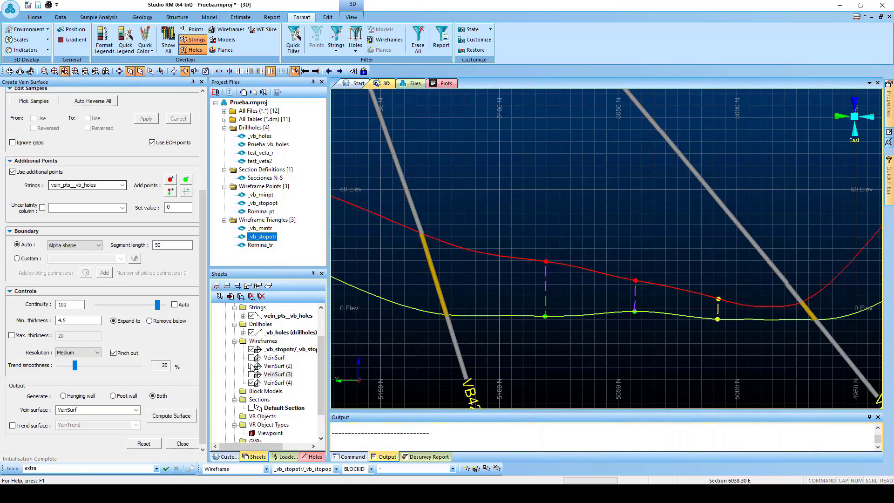
click(251, 357)
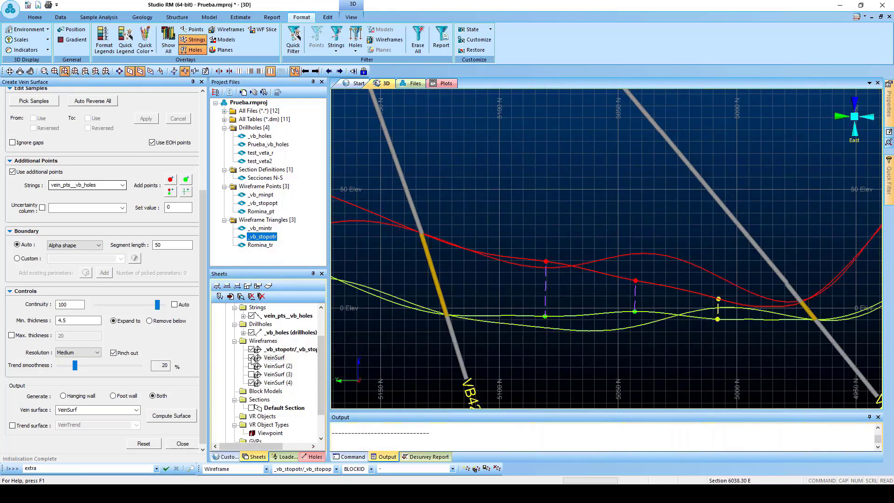
click(251, 383)
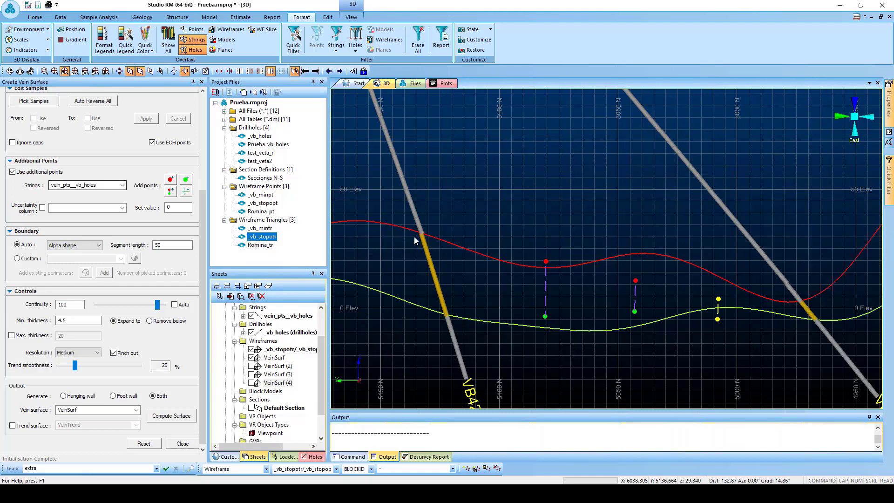
Step: Examine the contacts of VeinSurf with the Siltstone interval of drillhole VB4286 and hide that surface
scroll(425, 239, up, 5)
scroll(455, 307, up, 3)
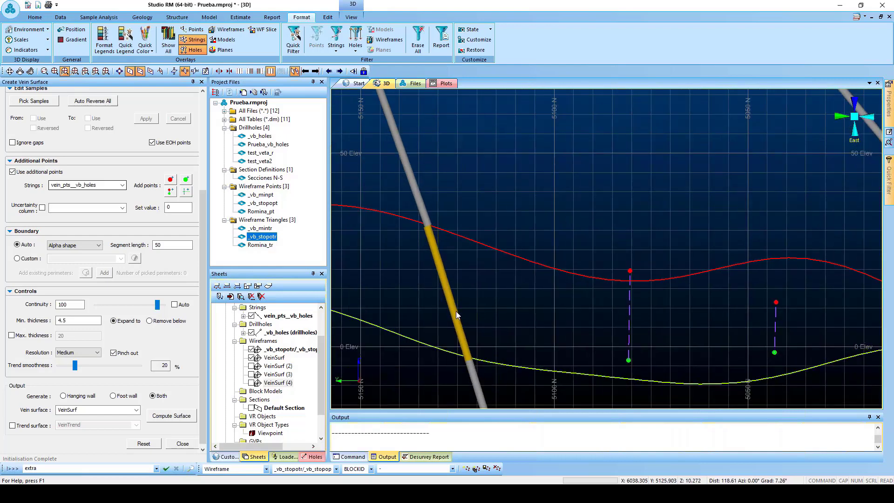
drag(202, 270, 202, 165)
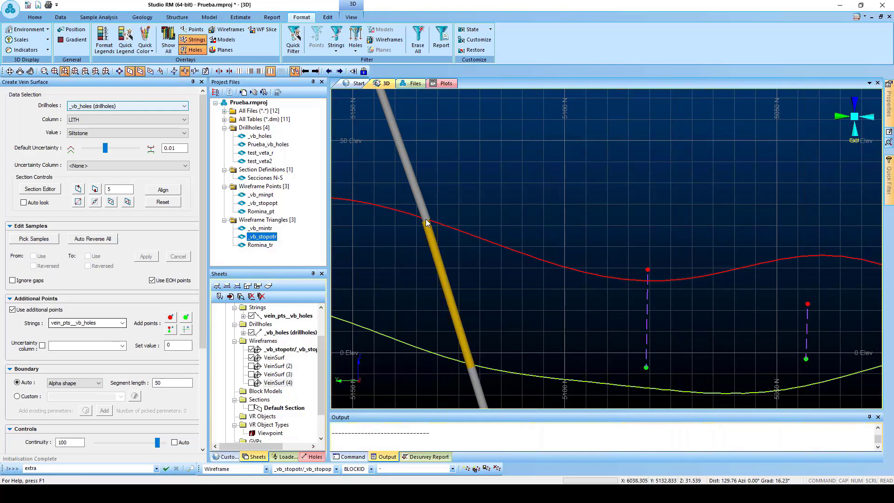
scroll(613, 280, down, 3)
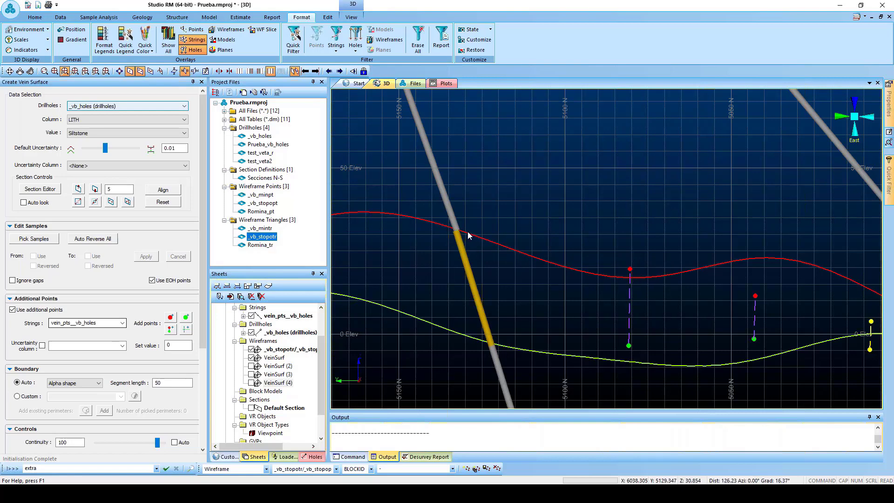
scroll(468, 235, down, 1)
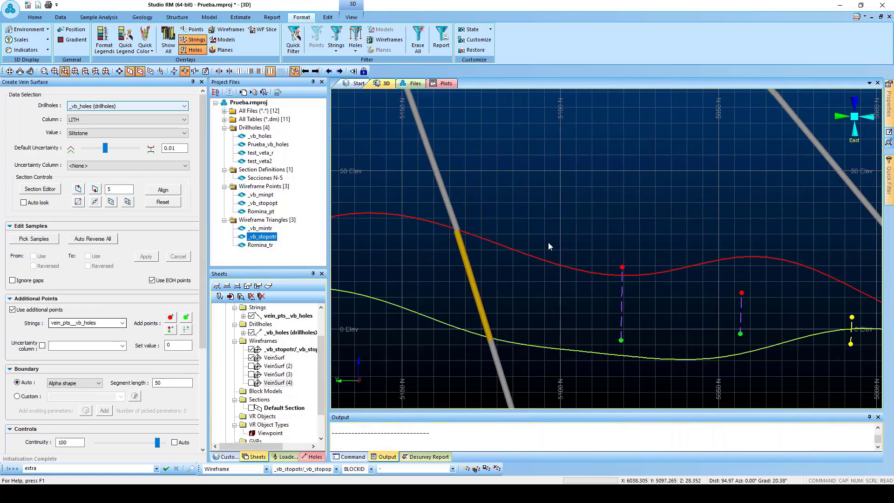
click(252, 357)
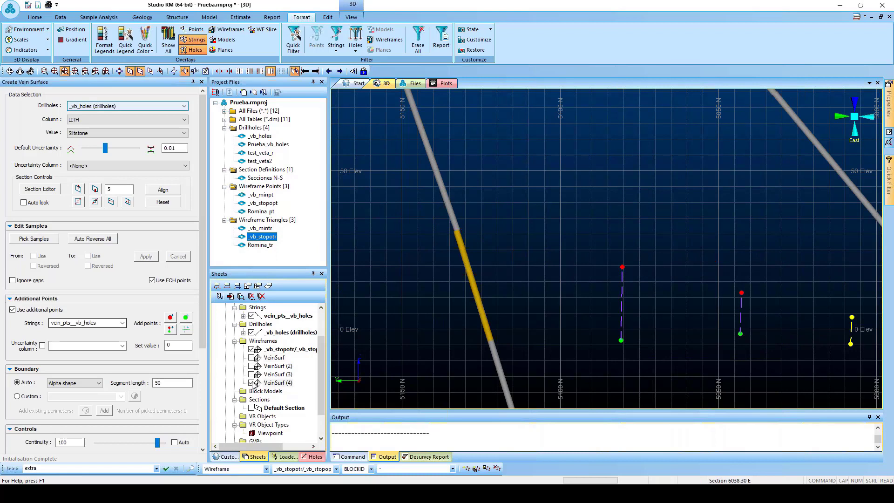
Step: Display VeinSurf (4) and VeinSurf together and compare their contacts with the Siltstone interval of drillhole VB4286
click(252, 383)
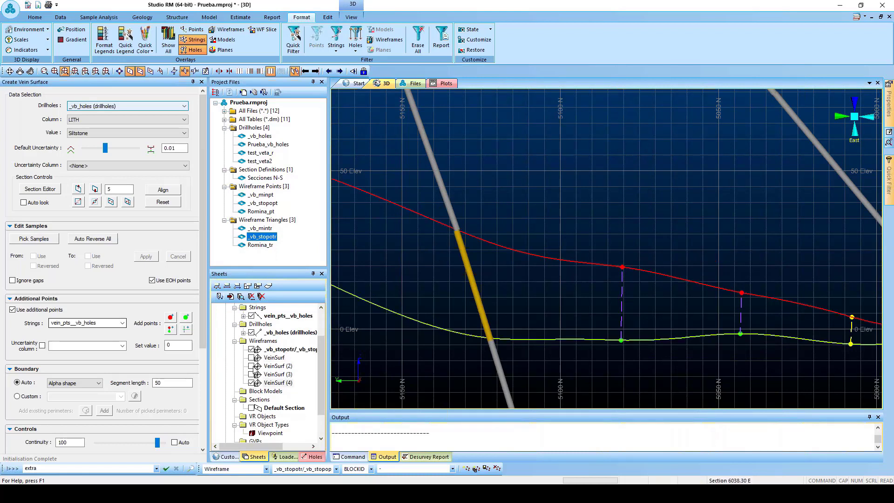
click(252, 357)
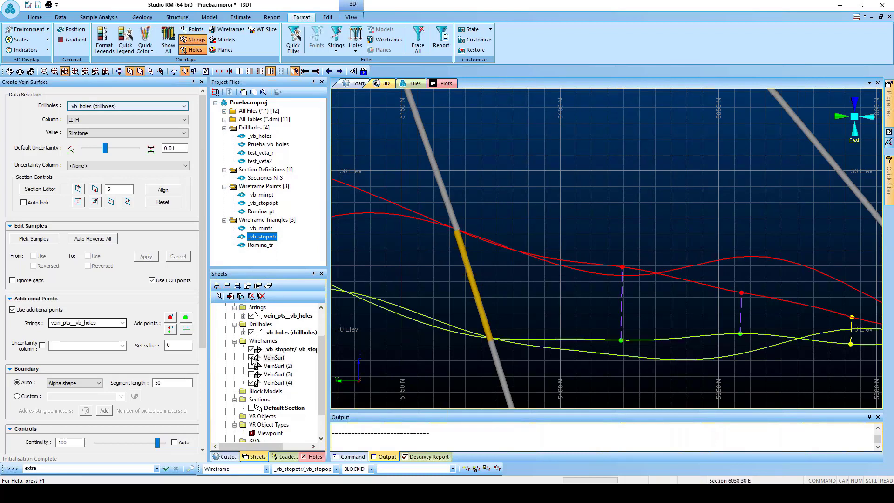
scroll(454, 230, up, 5)
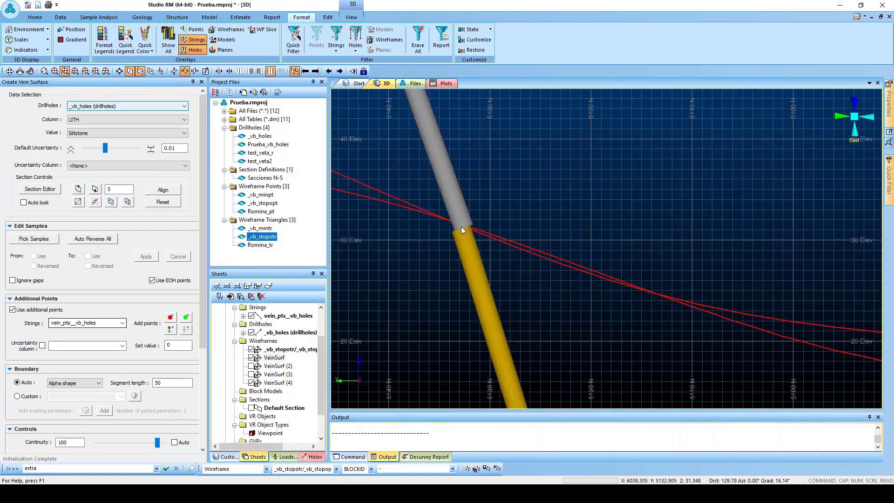
scroll(462, 227, up, 5)
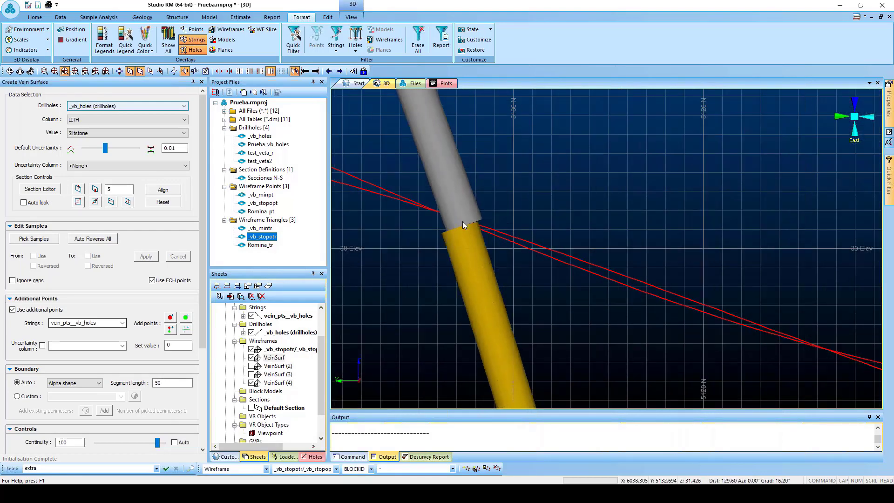
scroll(463, 219, down, 8)
scroll(504, 382, up, 4)
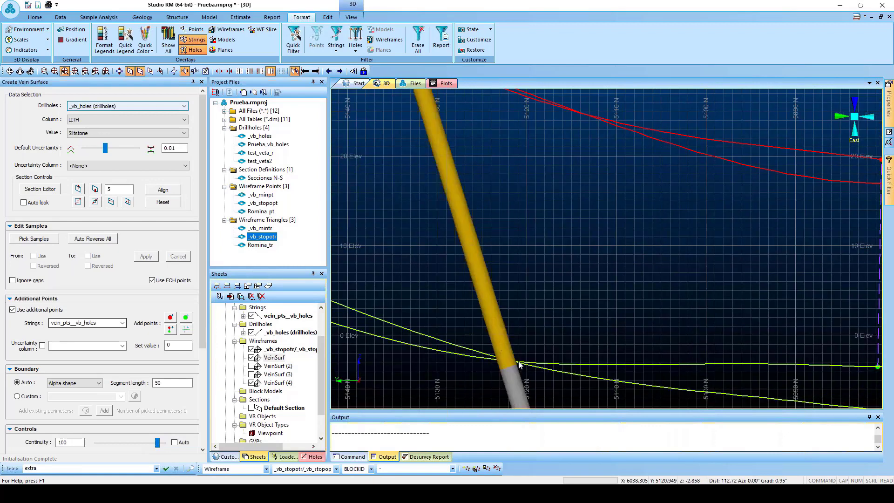
scroll(509, 359, down, 6)
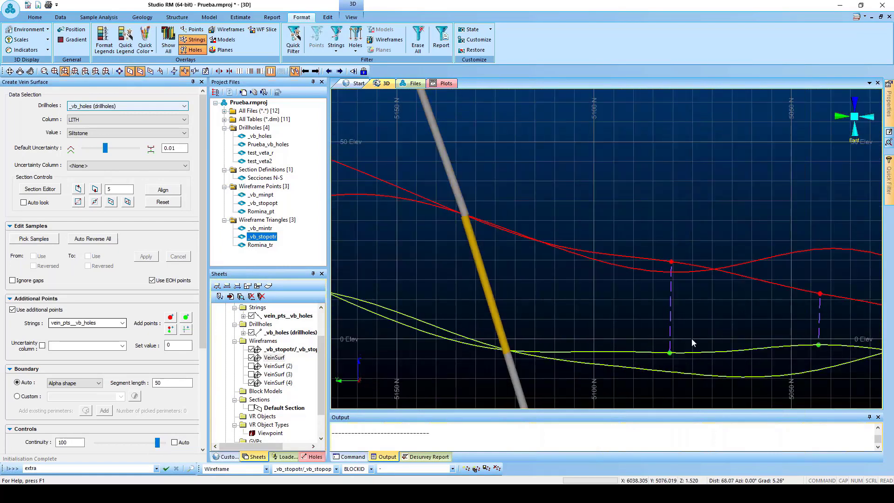
Step: Compare the section lines of VeinSurf and VeinSurf (4) between drillholes VB4286 and VB4285
scroll(596, 303, up, 3)
scroll(596, 300, down, 5)
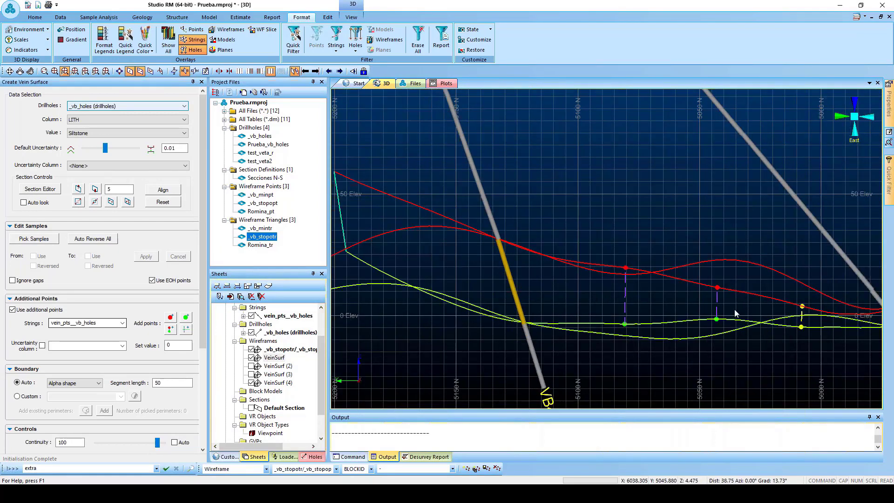
scroll(737, 314, down, 3)
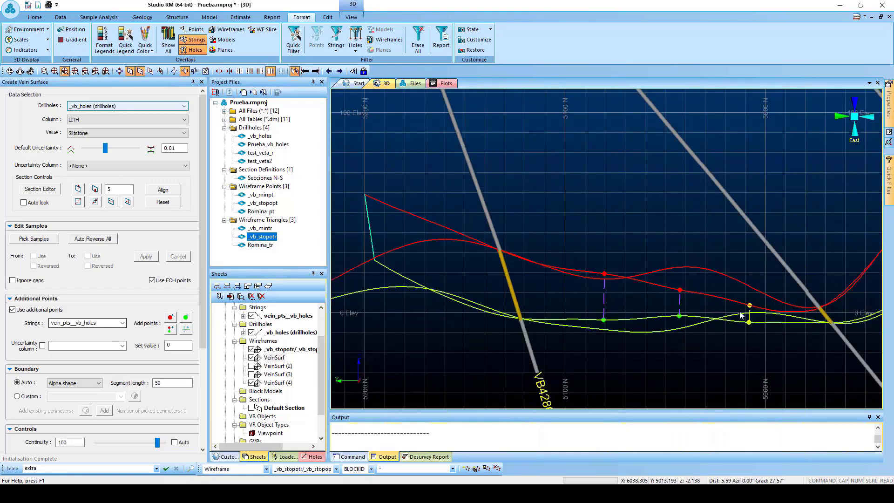
scroll(741, 315, down, 4)
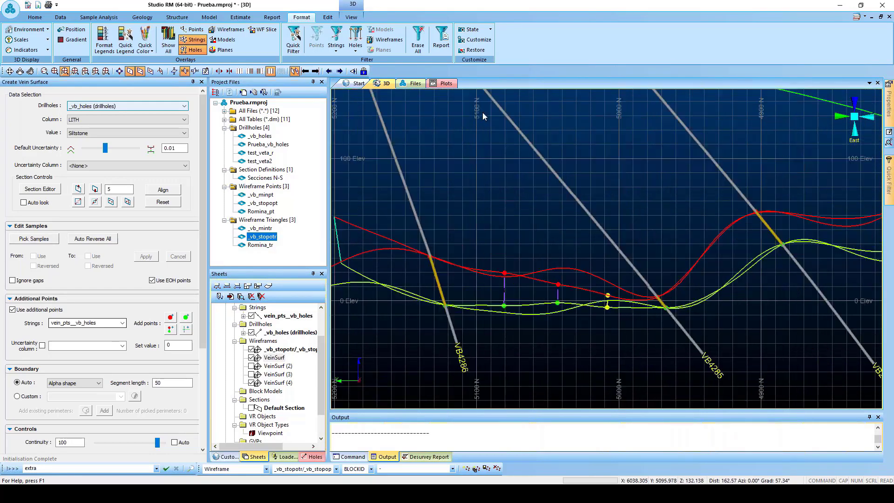
Step: Move forward to section 6013.30 E and examine how the surfaces fit the added hanging wall points between drillholes VB4282 and VB4281
click(316, 71)
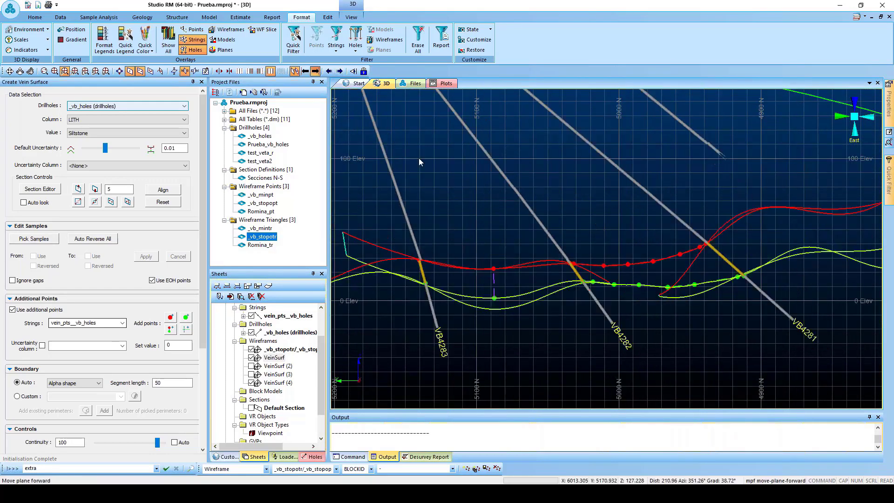
scroll(647, 268, up, 5)
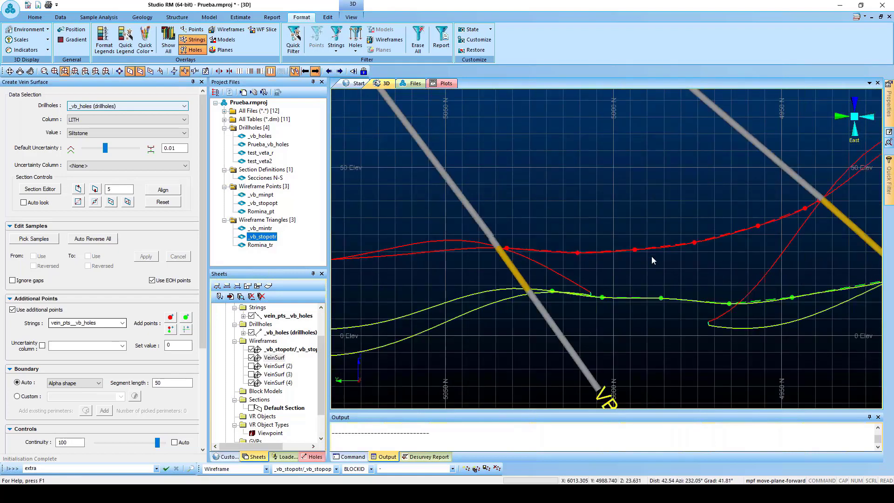
scroll(800, 220, up, 3)
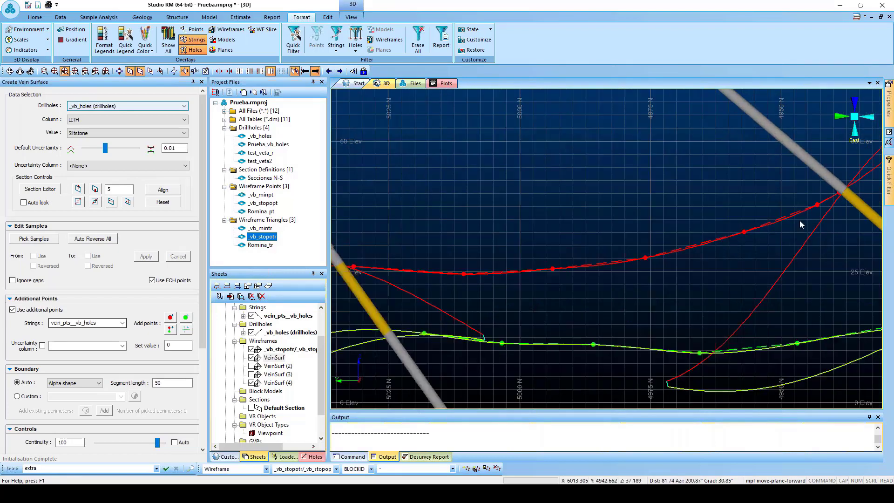
scroll(587, 272, up, 3)
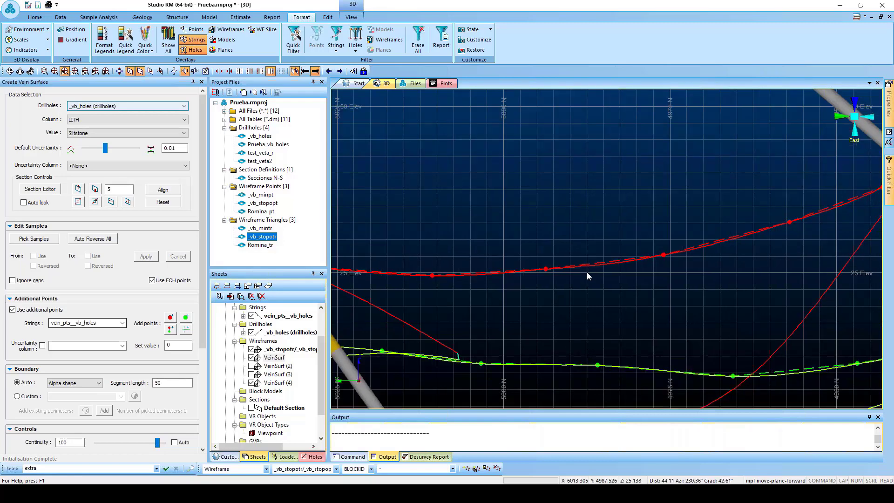
scroll(554, 271, up, 4)
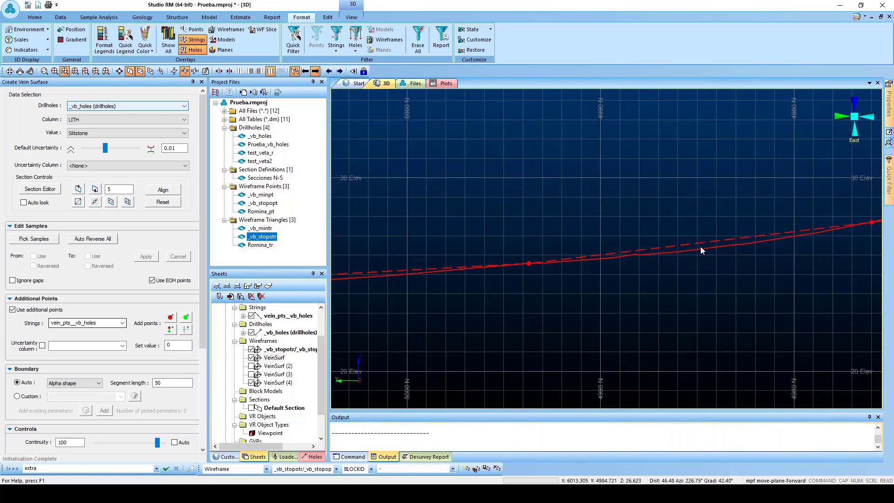
scroll(650, 265, down, 4)
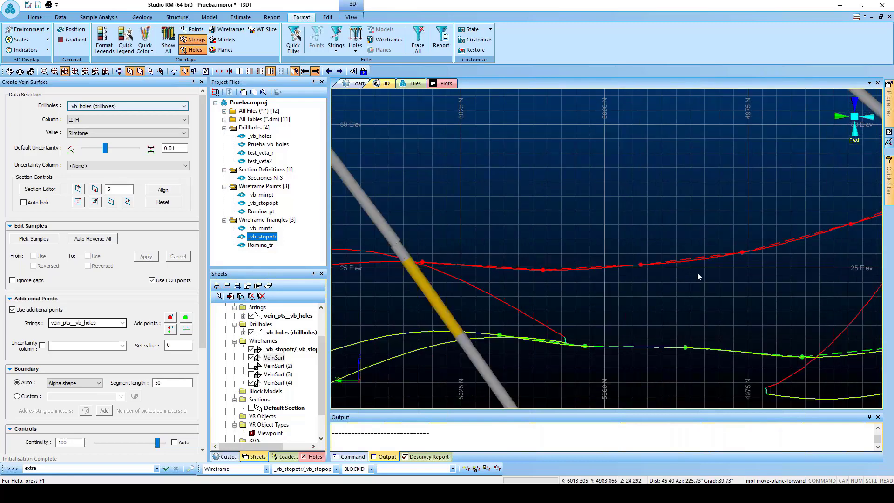
scroll(671, 269, up, 5)
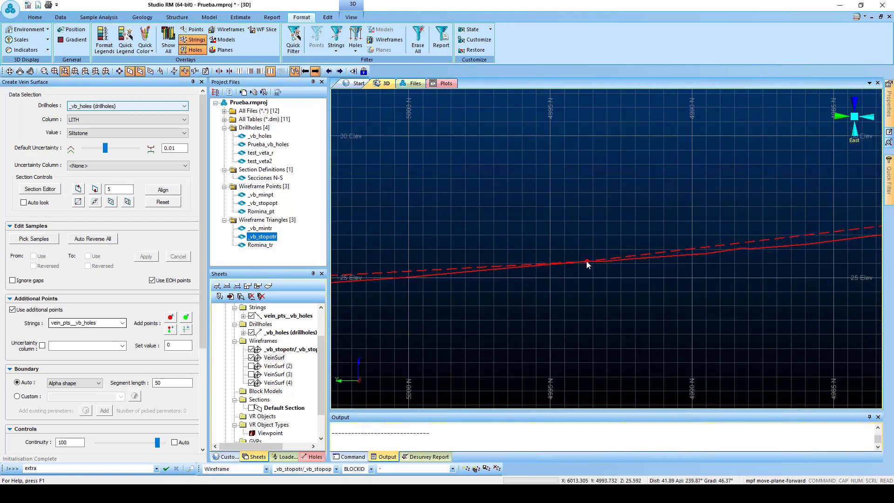
scroll(588, 264, down, 5)
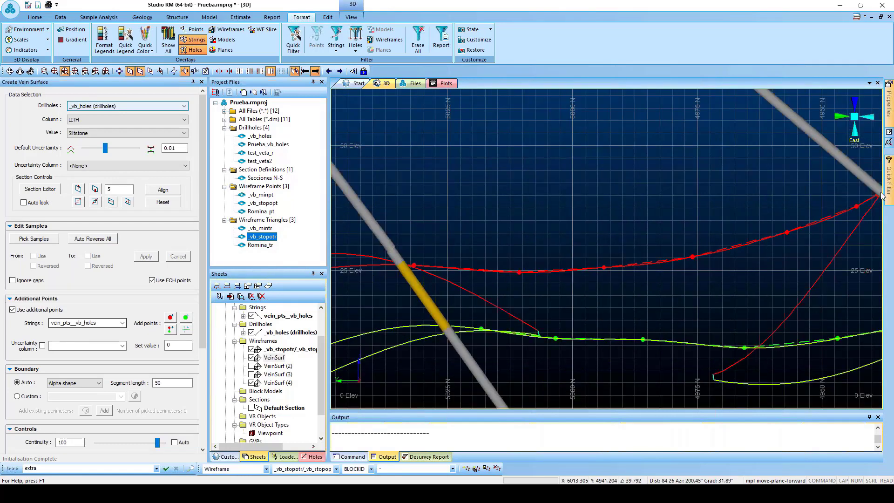
Step: Examine the surface lines around the Siltstone interval of drillhole VB4282 and across the neighbouring added points
scroll(866, 205, down, 2)
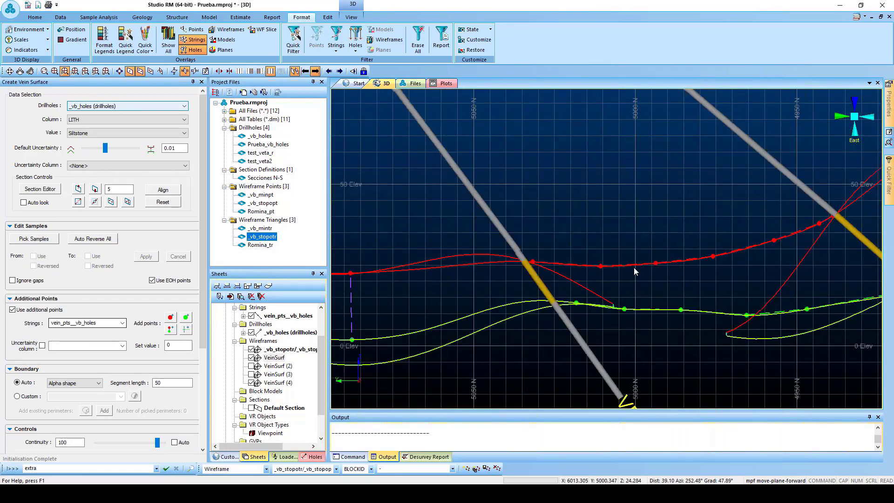
scroll(635, 270, up, 5)
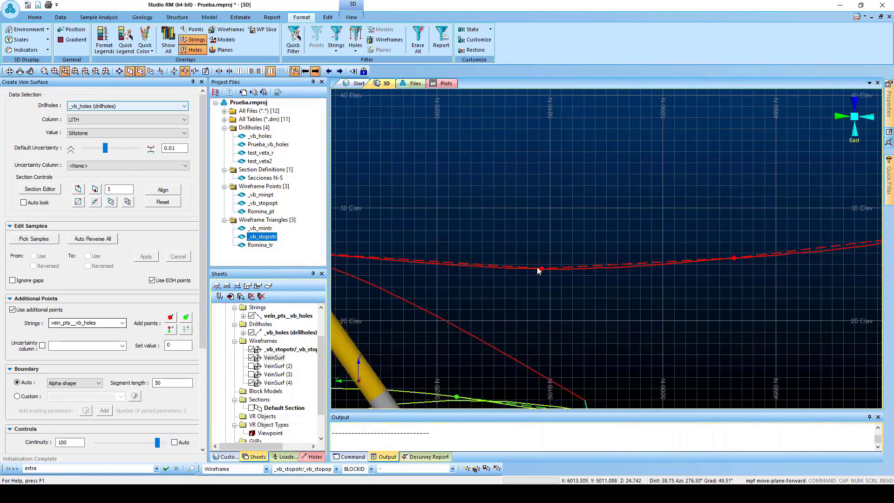
scroll(555, 281, down, 5)
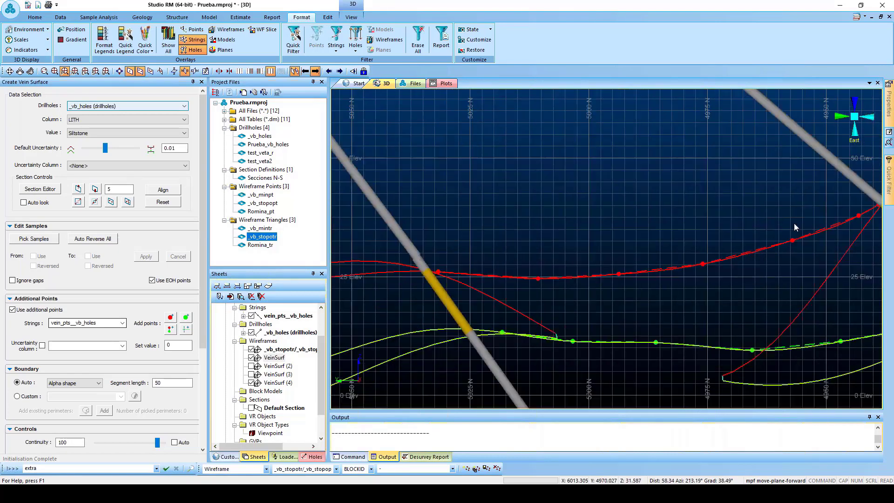
scroll(579, 253, down, 2)
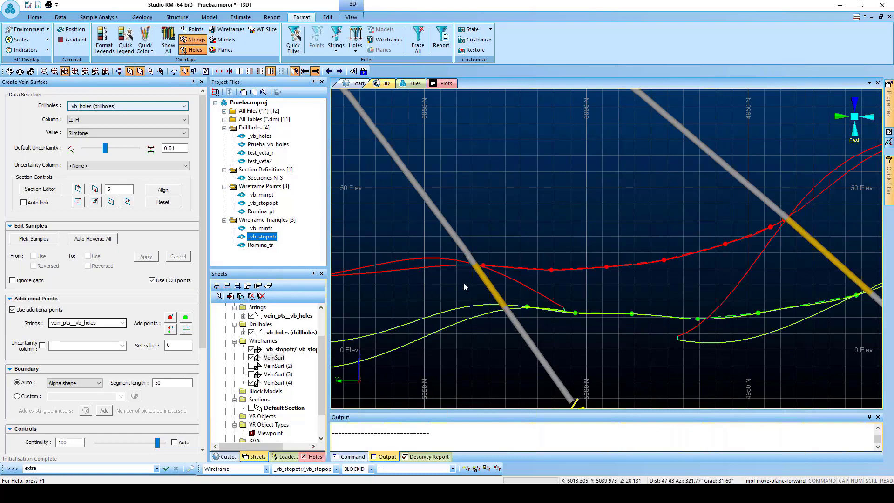
scroll(464, 281, up, 3)
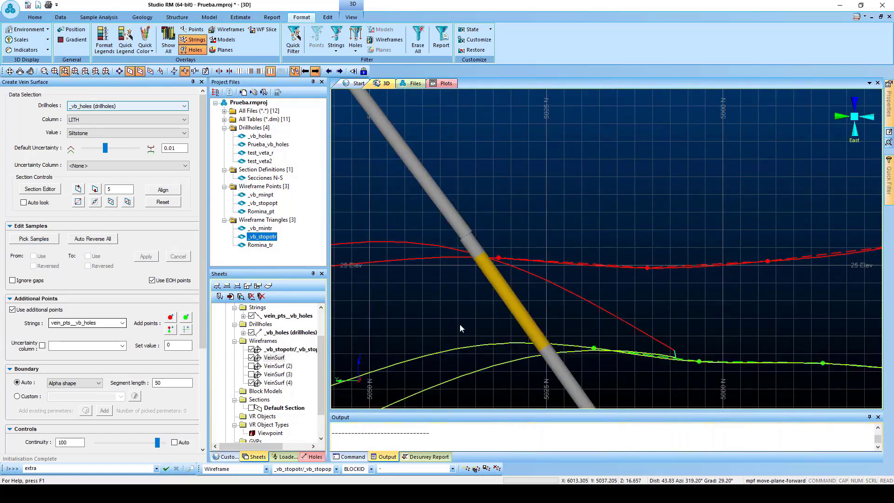
scroll(460, 323, down, 1)
scroll(675, 292, down, 3)
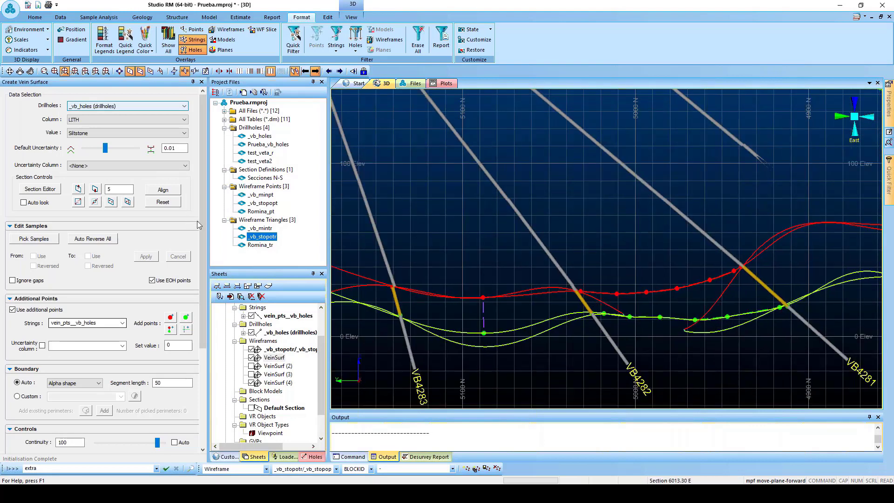
Step: Review the default uncertainty and the resolution options of the vein surface, keeping 0.01 and Medium
click(173, 148)
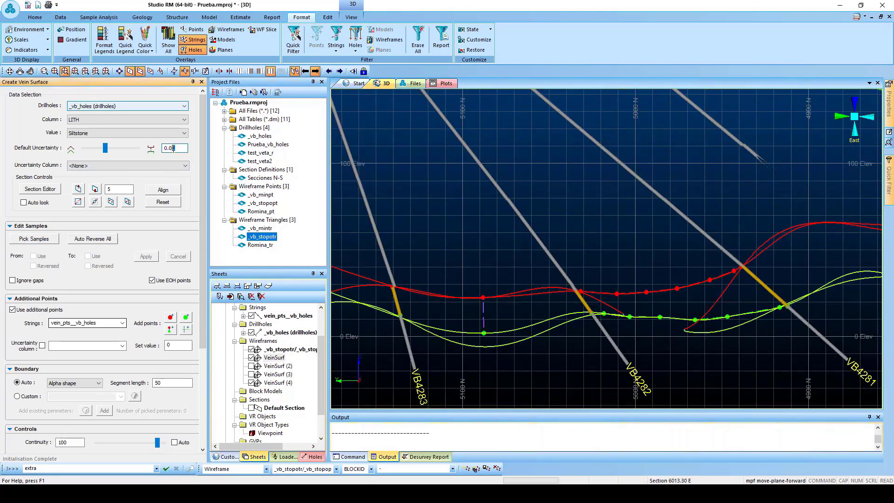
text(1)
drag(203, 181, 198, 283)
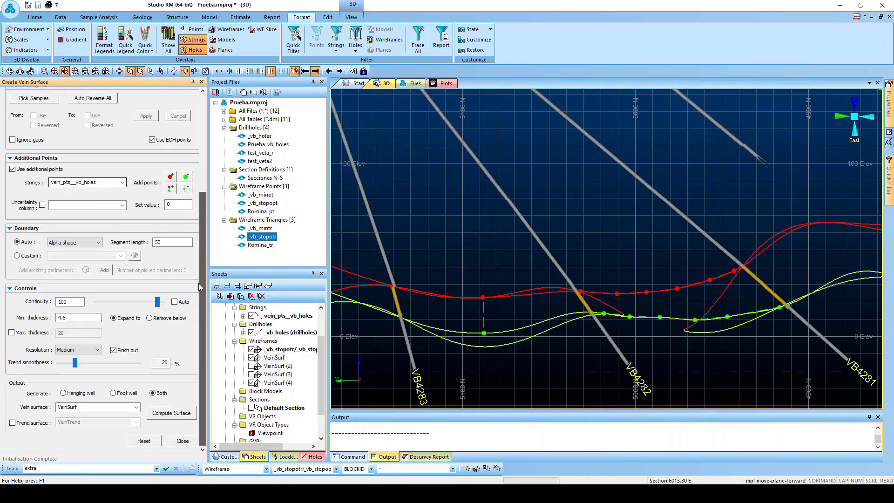
click(98, 350)
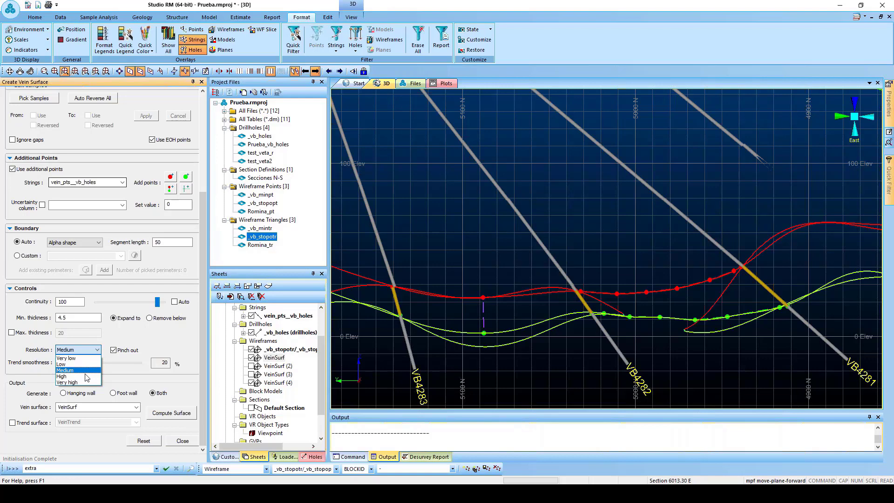
click(98, 350)
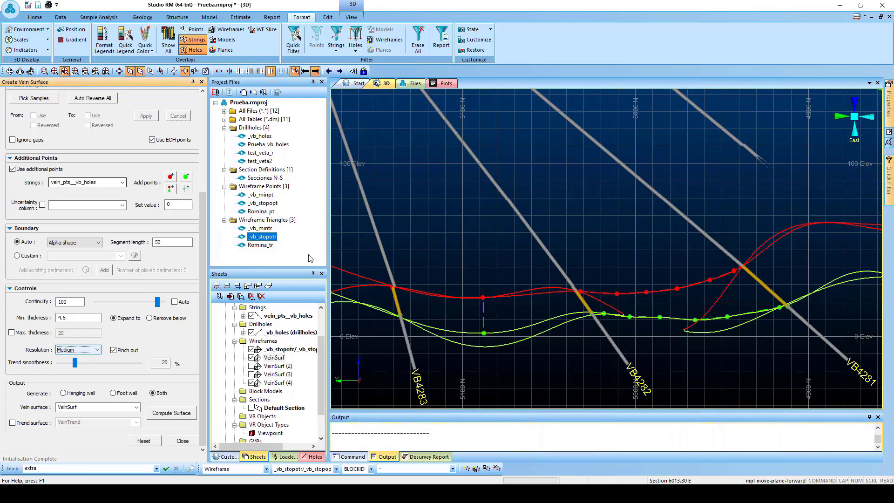
Step: Hide VeinSurf so only VeinSurf (4) remains on the section, and turn off the section clipping to show all drillholes
scroll(496, 250, down, 1)
scroll(496, 250, down, 1)
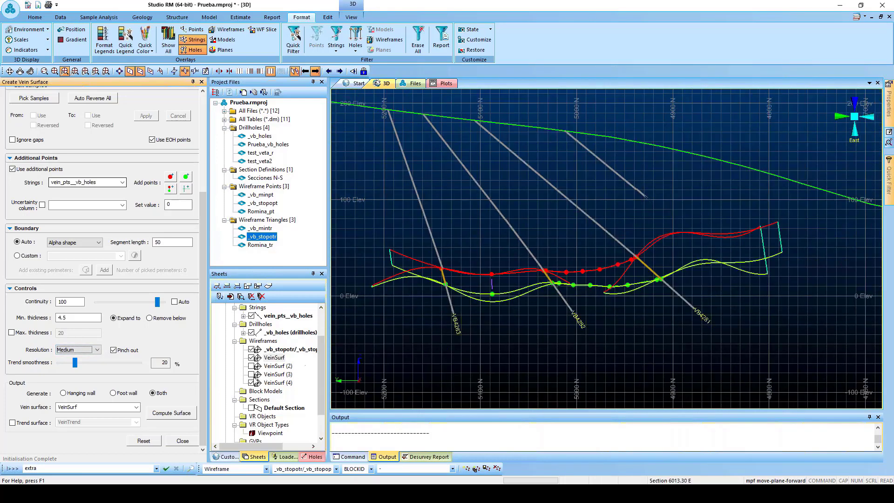
click(252, 358)
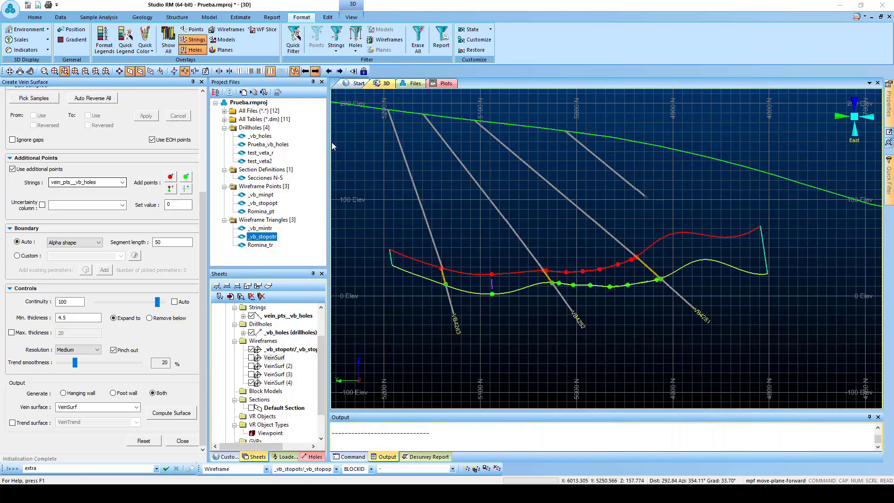
click(240, 72)
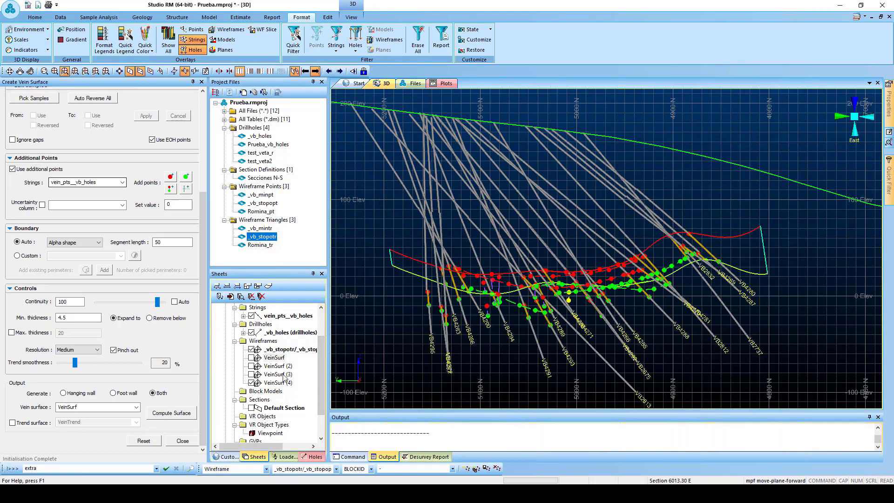
Step: Display the wireframes as full 3D surfaces instead of section slices in an oblique view, and hide the _vb_stopotr/_vb_stopopt wireframe
click(234, 33)
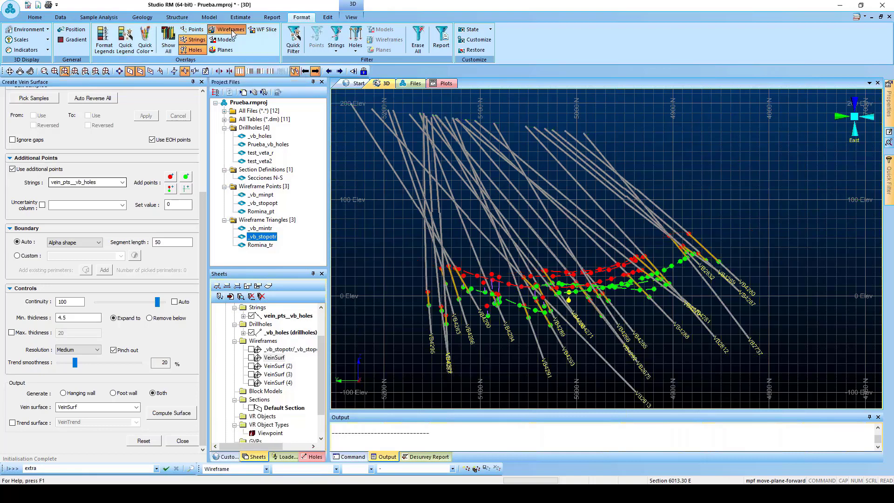
click(233, 33)
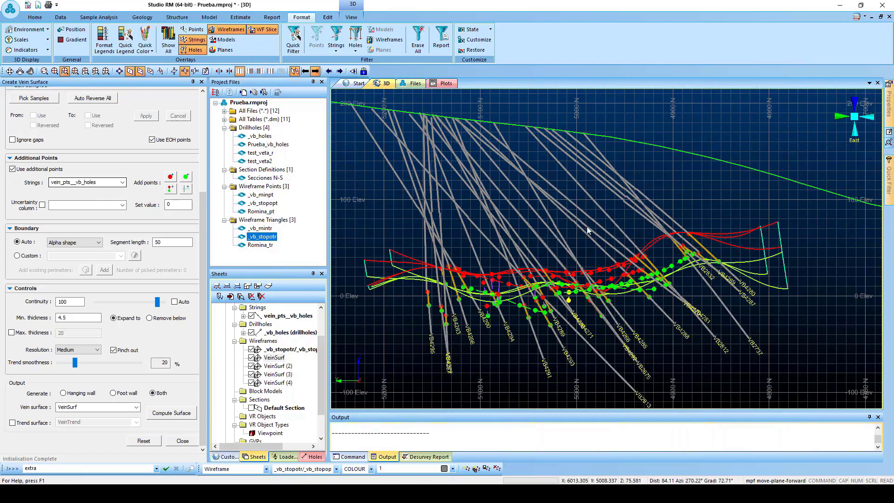
drag(625, 237, 433, 174)
click(262, 30)
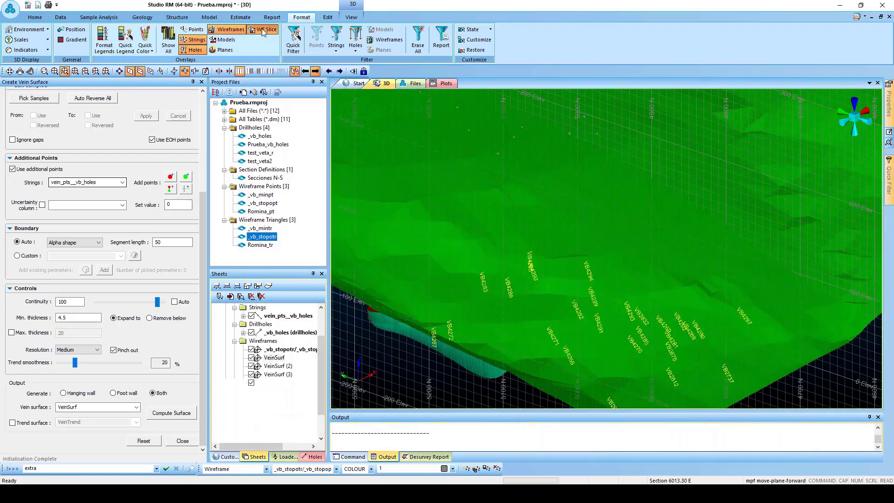
click(294, 70)
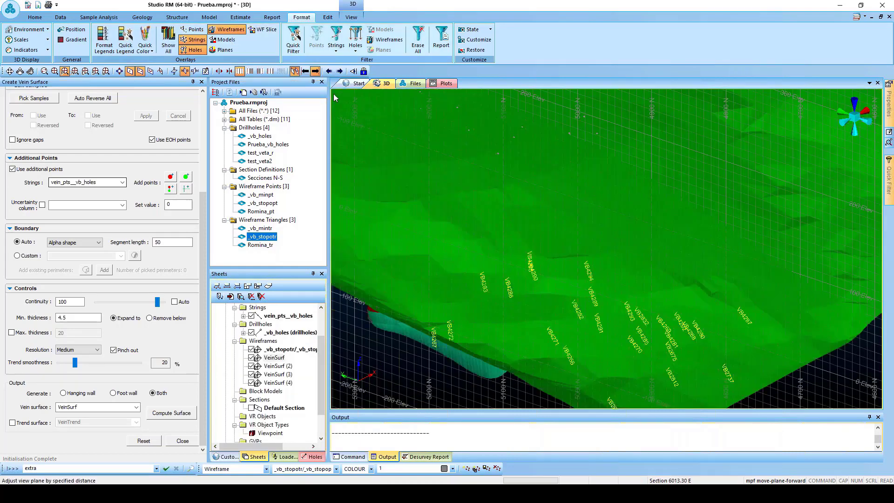
click(251, 353)
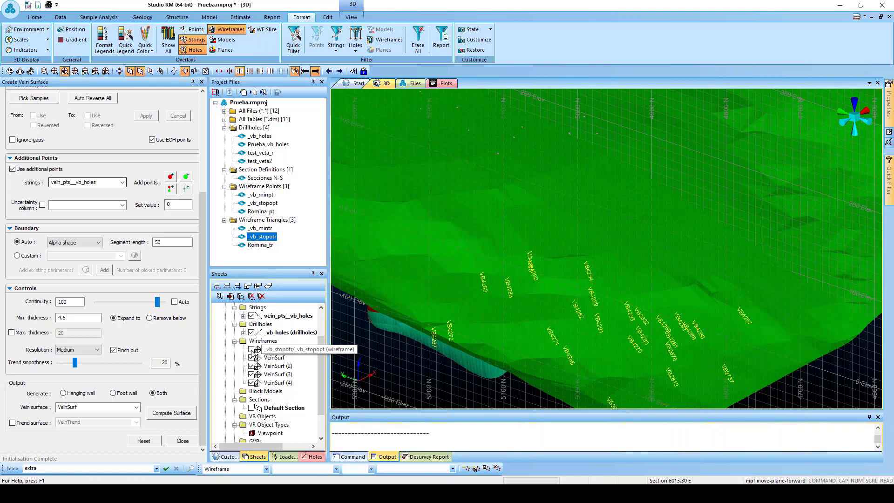
Step: Hide VeinSurf, VeinSurf (2) and VeinSurf (3) so only VeinSurf (4) is displayed with the drillholes
click(252, 357)
click(251, 366)
click(251, 374)
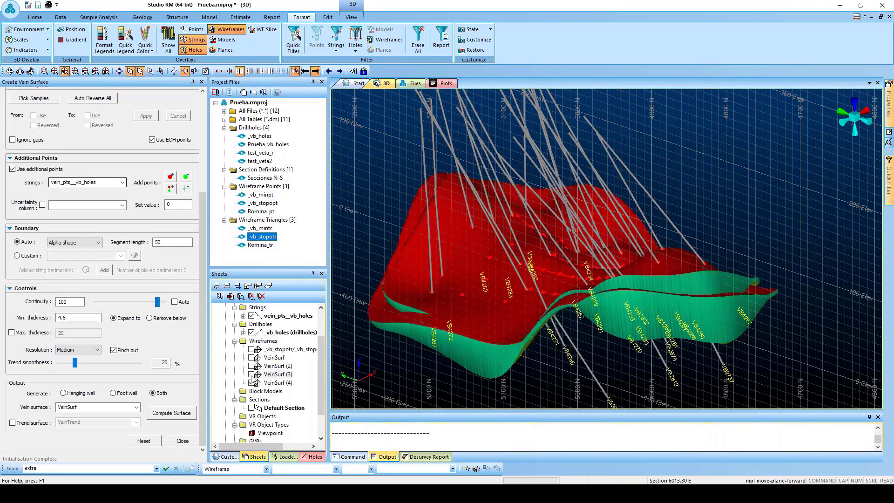
drag(508, 289, 518, 226)
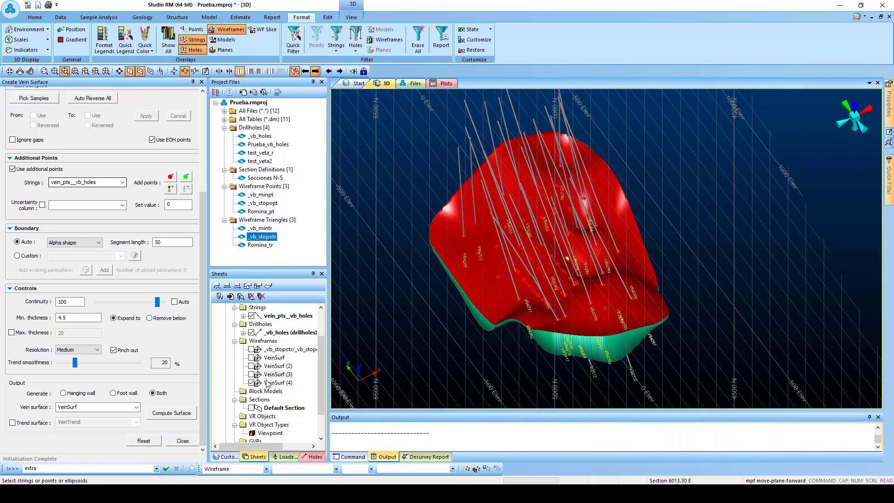
Step: Display VeinSurf (3) and VeinSurf in turn in place of VeinSurf (4), and examine VeinSurf's continuity around the added points against the vein settings
click(252, 382)
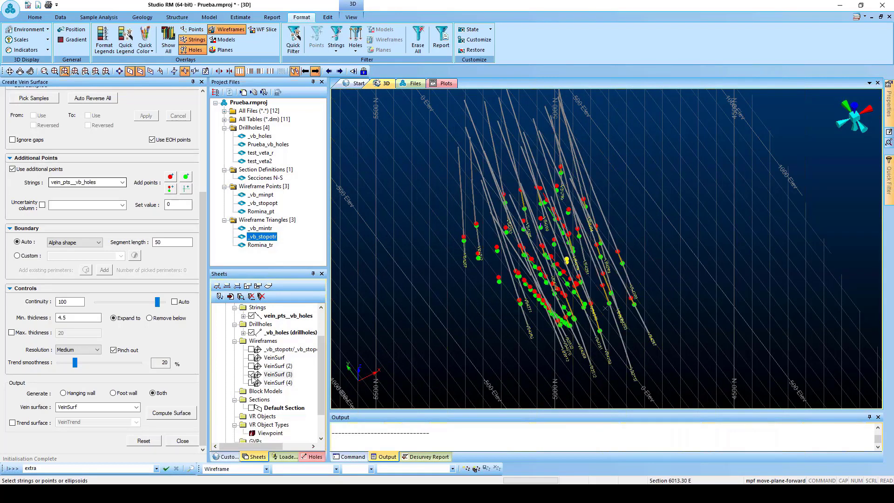
click(252, 374)
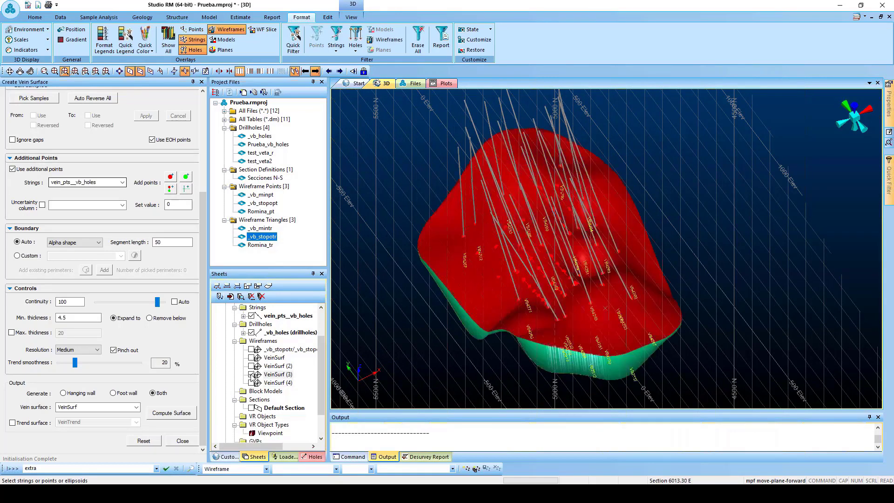
click(251, 374)
click(251, 358)
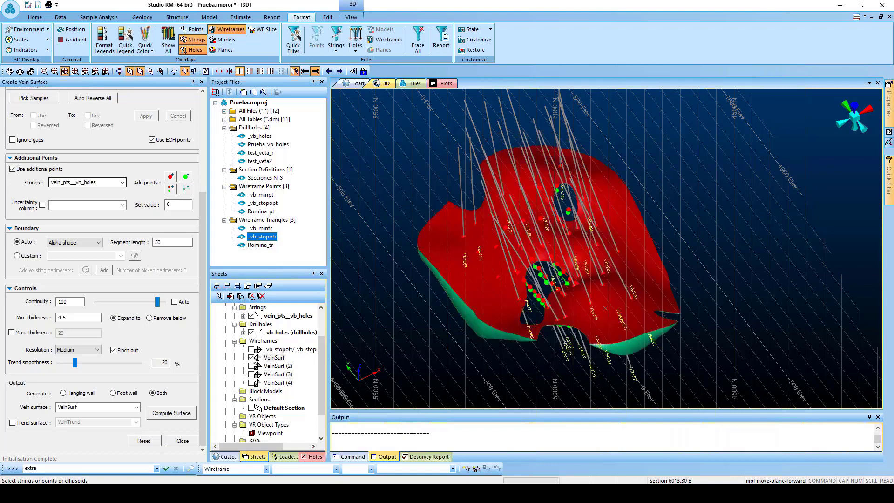
scroll(553, 278, up, 5)
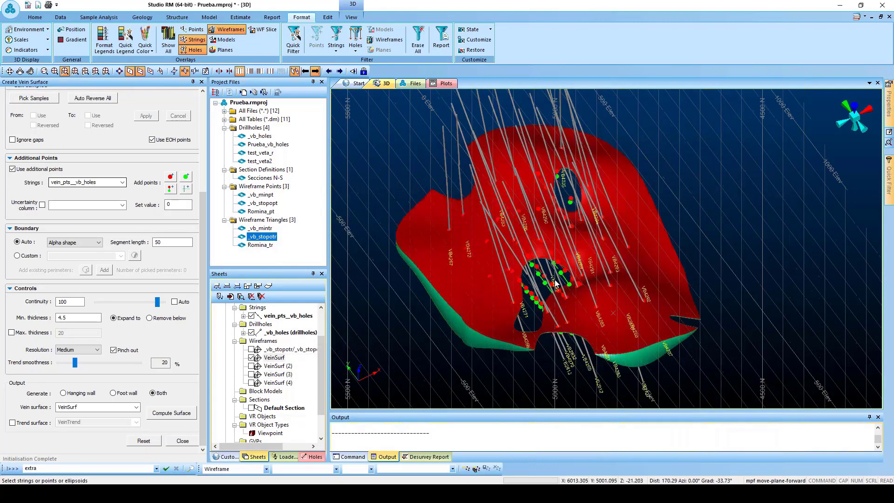
scroll(543, 289, down, 1)
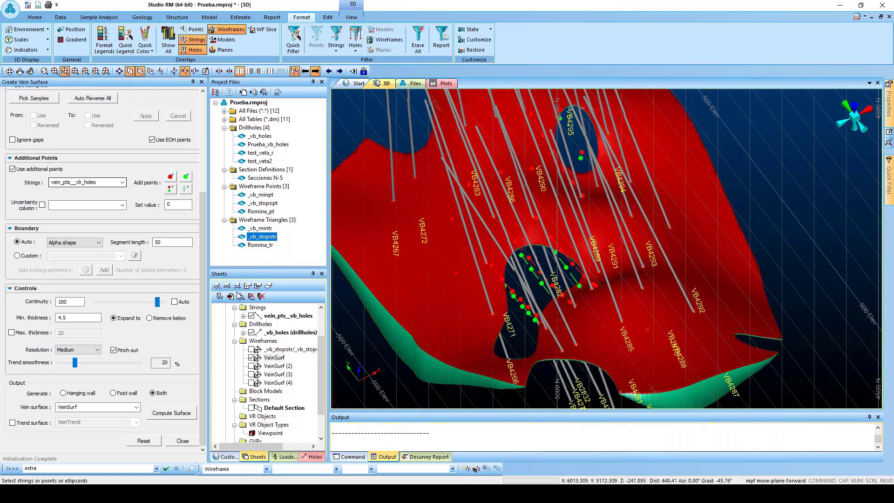
scroll(204, 294, up, 3)
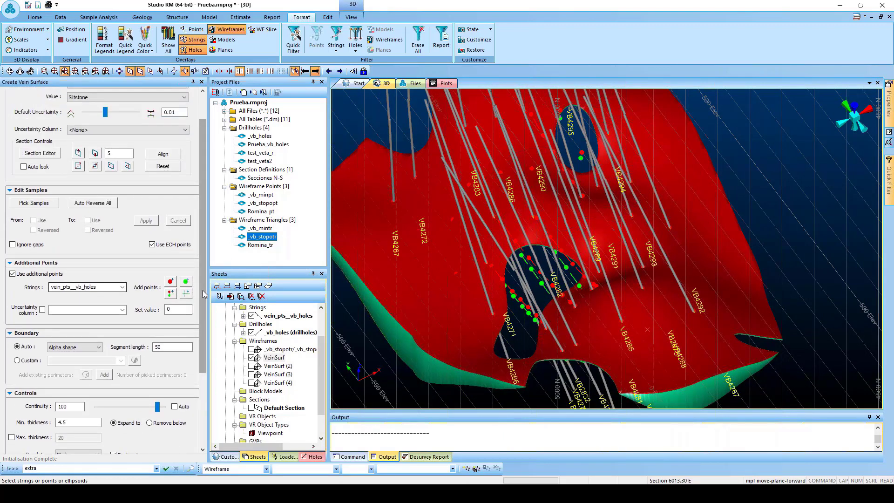
scroll(205, 295, down, 3)
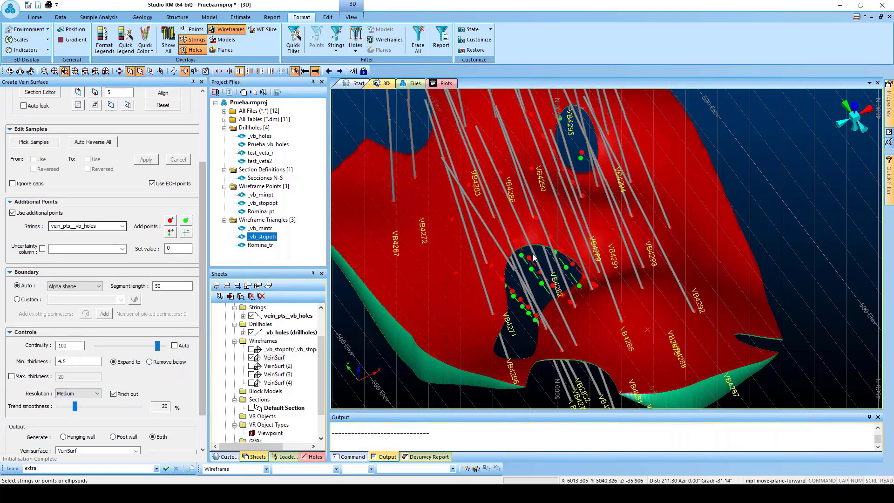
scroll(529, 287, down, 2)
drag(534, 282, 500, 321)
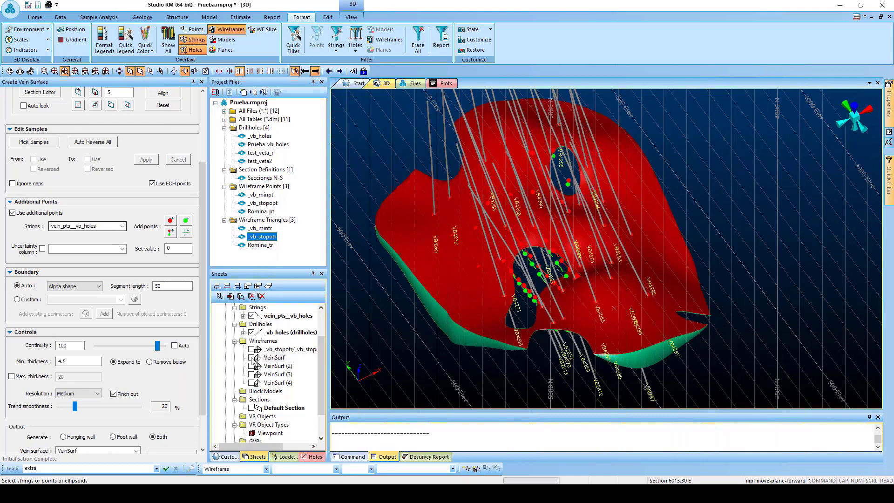
Step: Replace VeinSurf with VeinSurf (2) and VeinSurf (3) in turn for comparison, and return to displaying only VeinSurf (4)
click(252, 358)
click(252, 366)
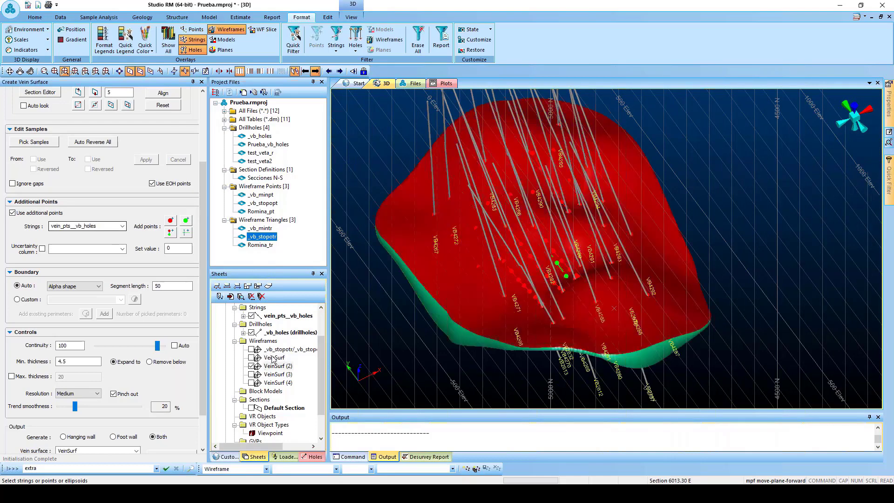
click(252, 366)
click(252, 374)
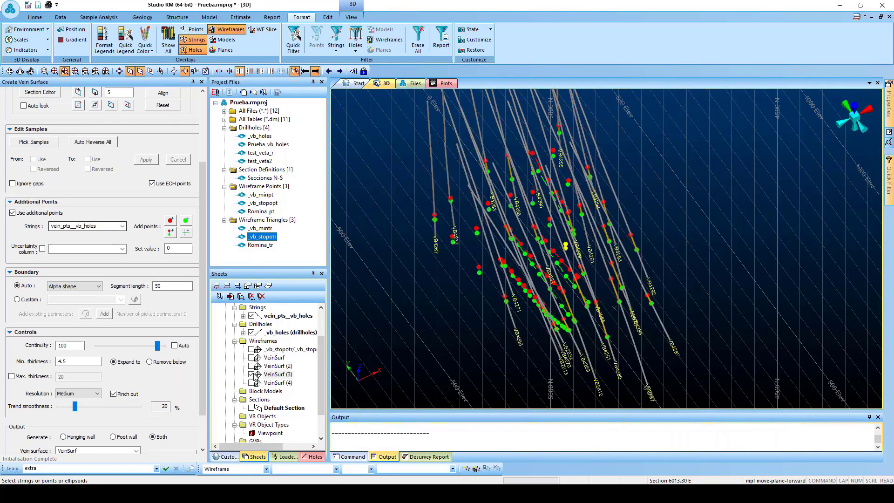
click(252, 375)
click(252, 382)
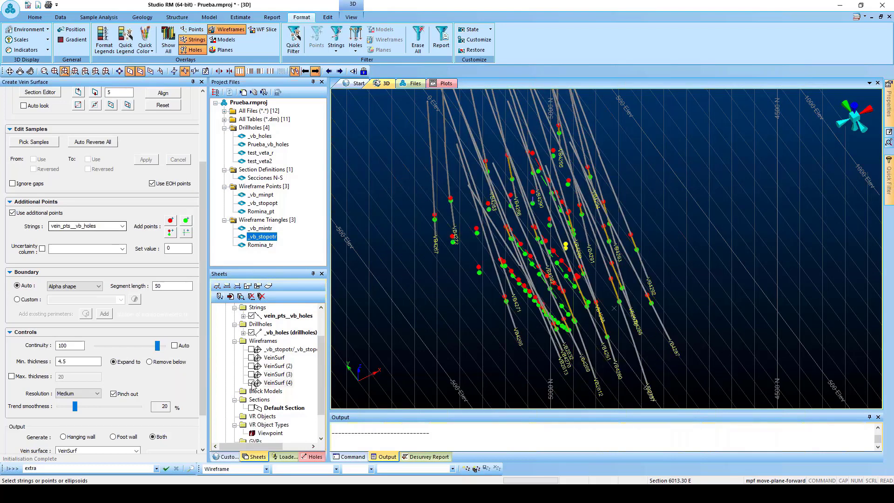
drag(545, 321, 621, 300)
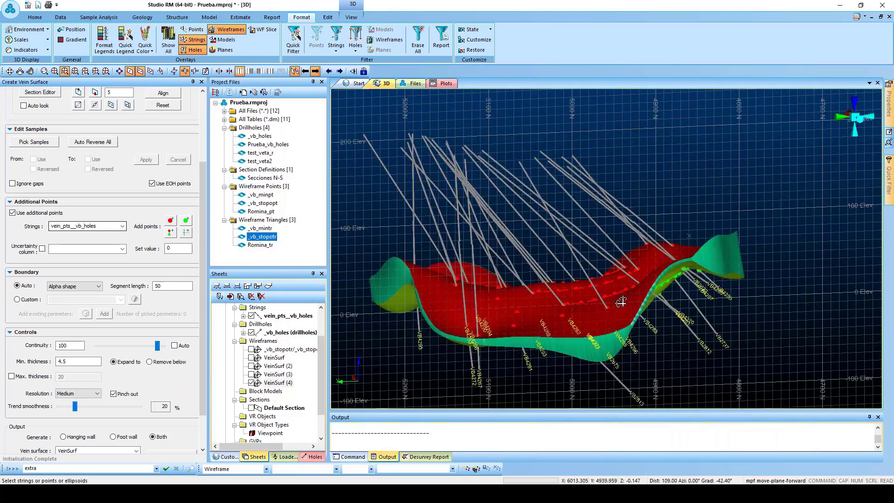
Step: Show VeinSurf (4) as slice lines on the aligned and clipped section 6013.30 E, and examine its fit to the drillhole intervals
click(354, 72)
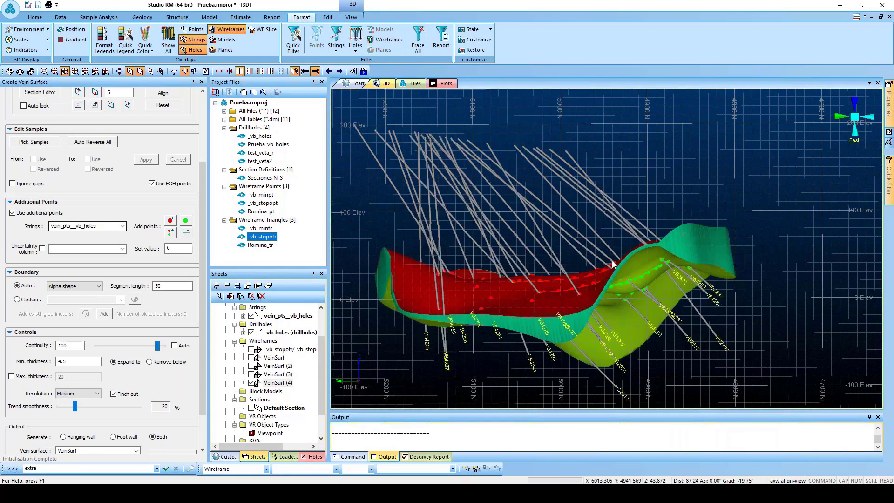
click(270, 70)
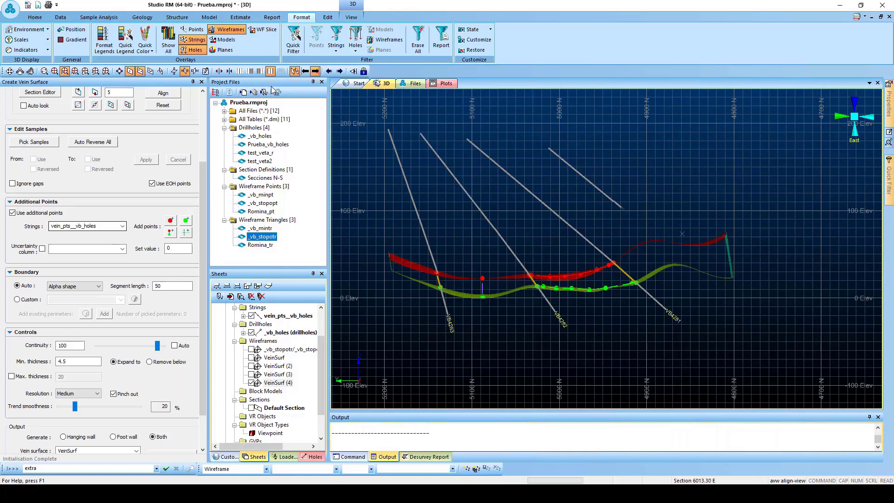
click(269, 33)
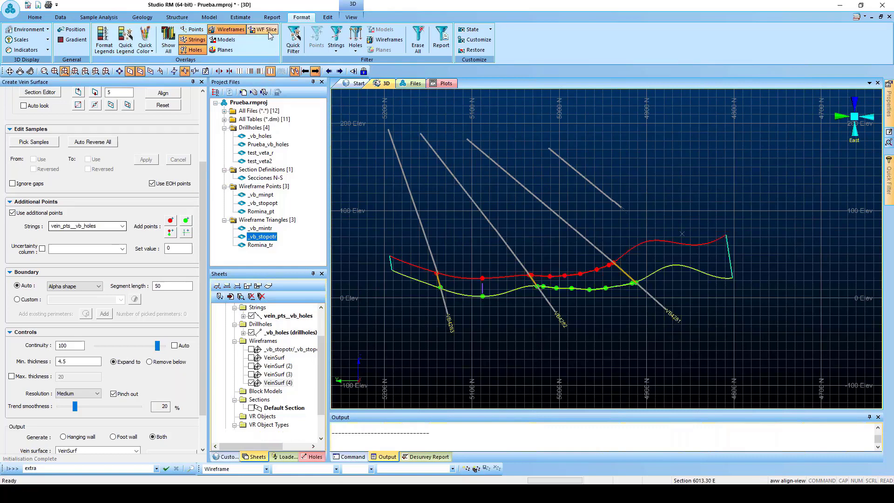
scroll(406, 295, up, 4)
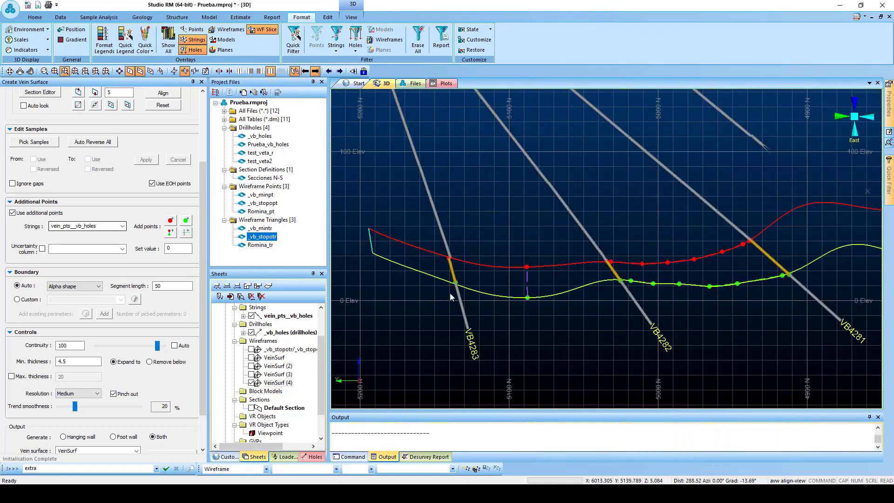
scroll(734, 227, up, 3)
scroll(617, 236, down, 3)
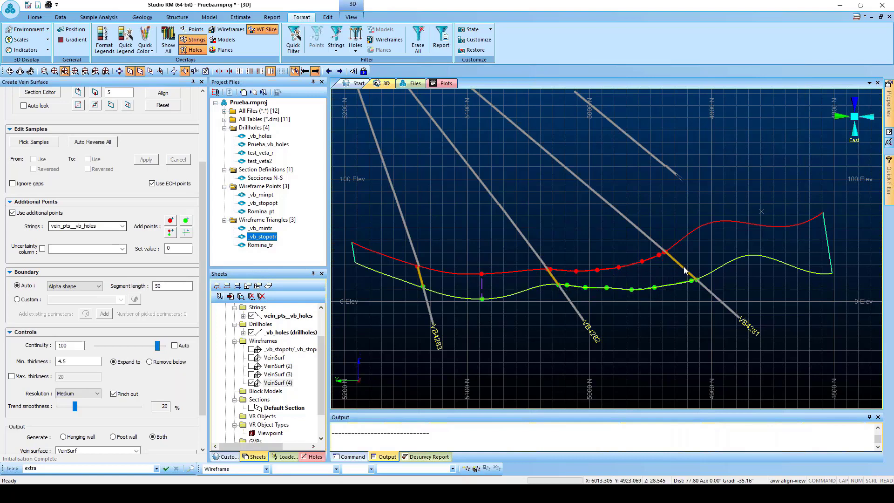
Step: Restore the full wireframe display without section clipping, and examine VeinSurf (4) in 3D from several sides
click(269, 31)
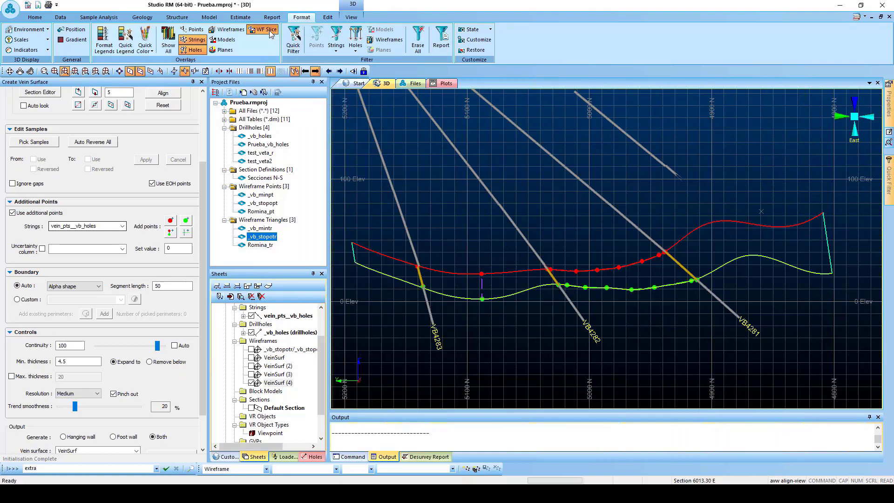
click(240, 70)
drag(629, 205, 519, 264)
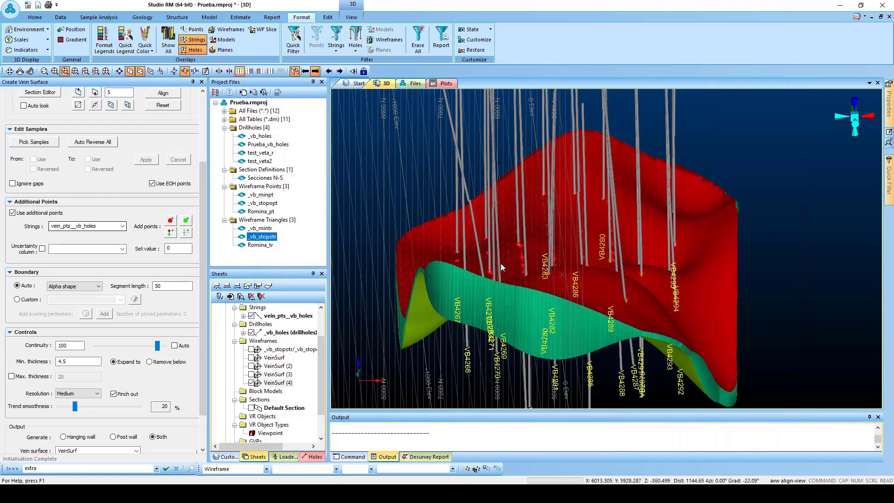
drag(628, 273, 641, 277)
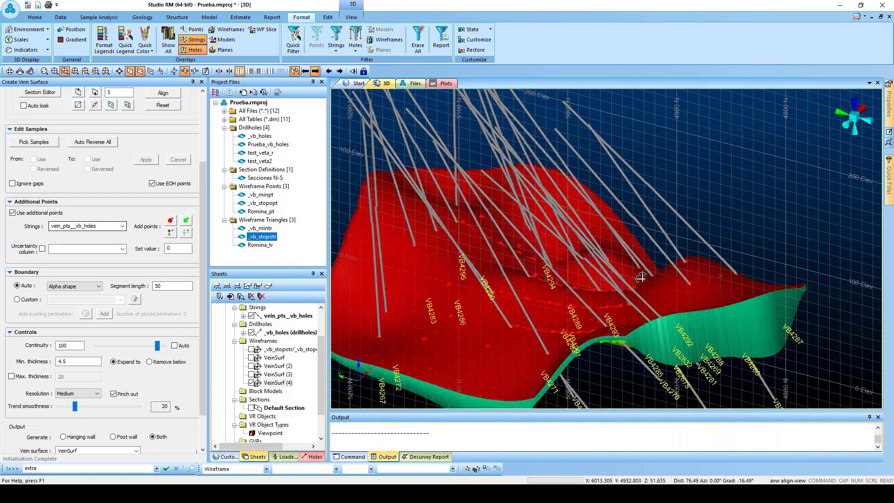
drag(538, 303, 526, 238)
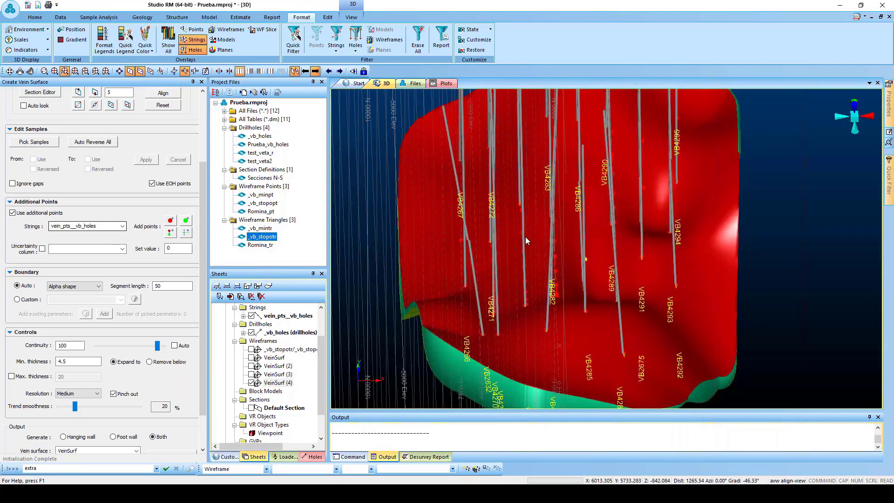
drag(666, 266, 408, 270)
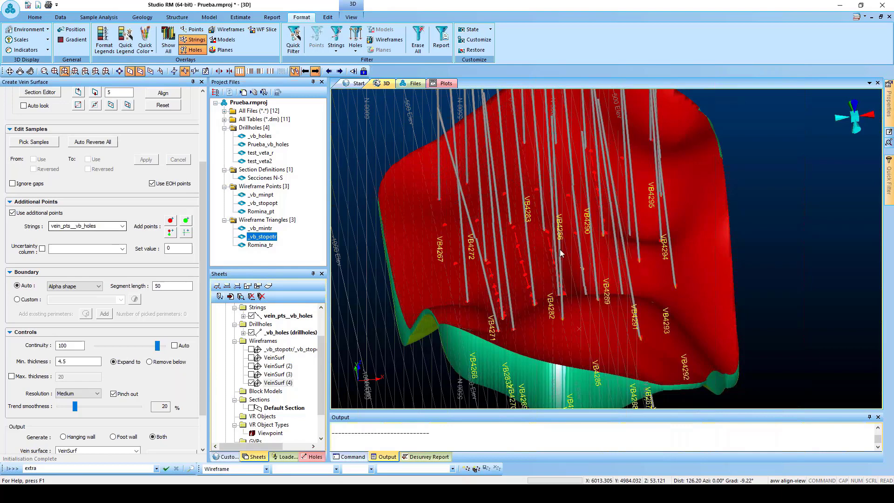
drag(582, 247, 700, 208)
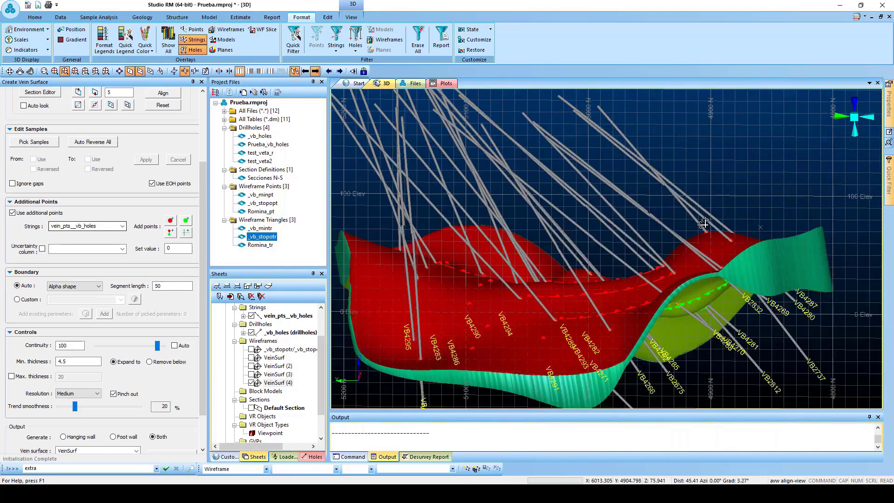
Step: Align the view with section 6013.30 E and examine the full VeinSurf (4) surface in profile
click(355, 71)
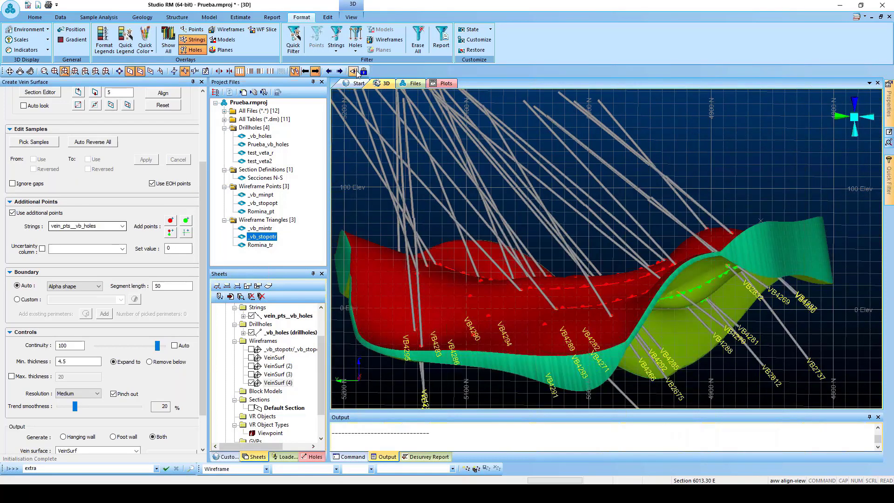
mouse_move(540, 161)
mouse_down()
mouse_move(555, 180)
mouse_move(507, 244)
mouse_up()
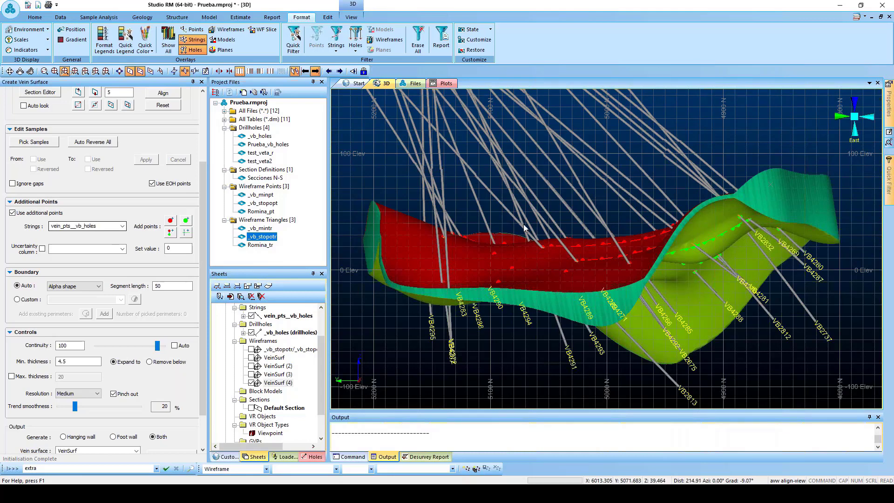
scroll(523, 225, down, 3)
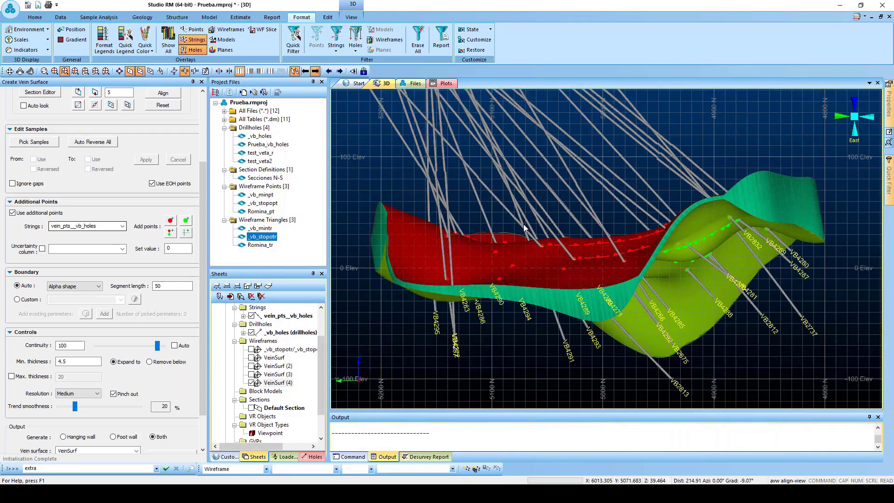
scroll(523, 225, up, 2)
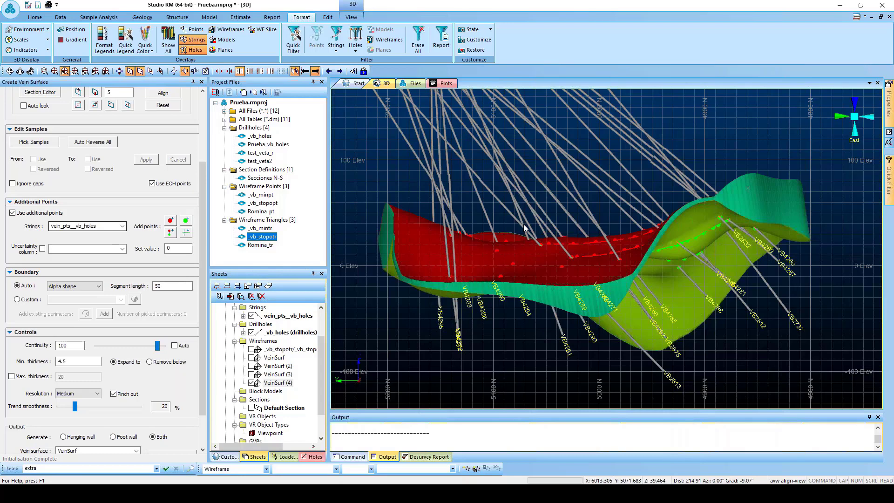
scroll(423, 211, down, 2)
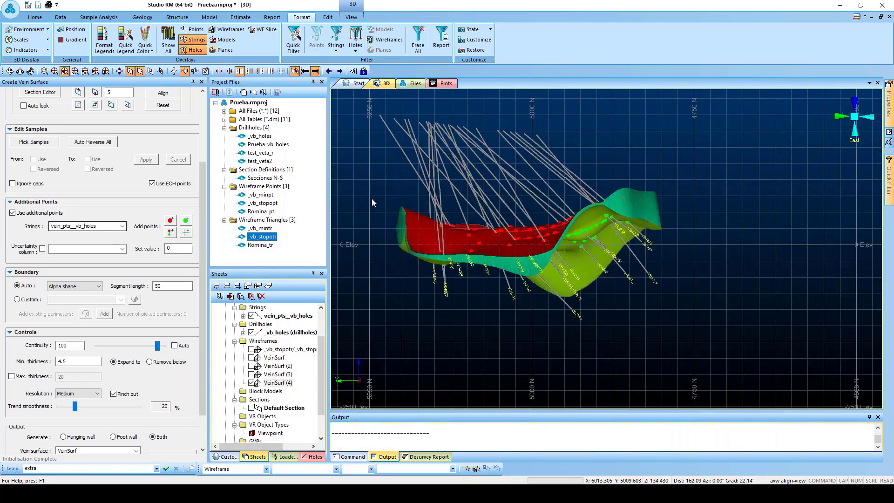
scroll(415, 187, up, 3)
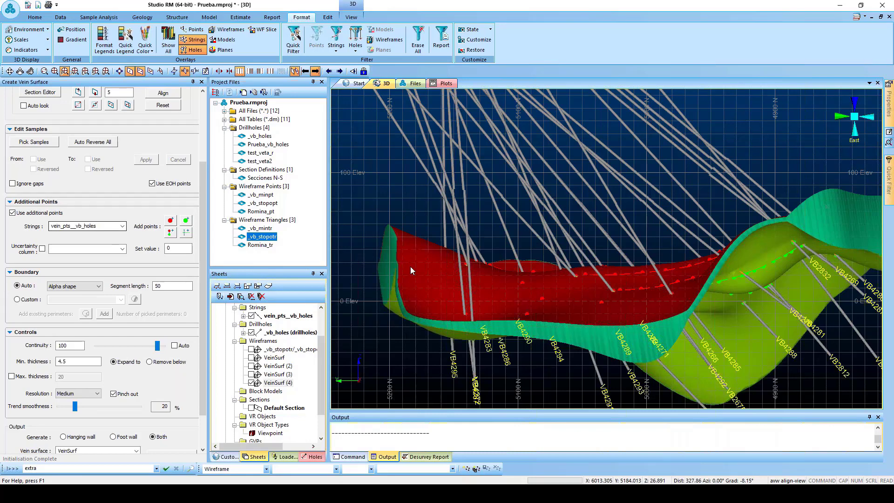
scroll(390, 261, down, 5)
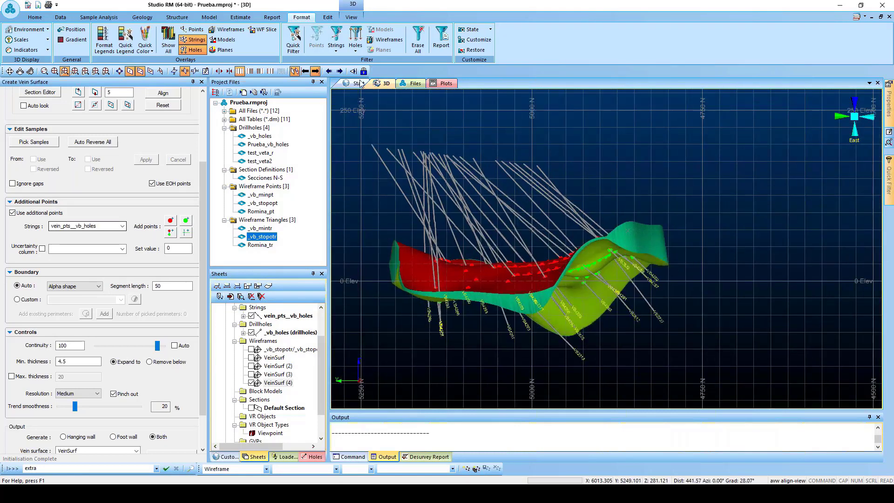
Step: Clip the display to section 6013.30 E and bring the data selection settings of the vein surface back into view
click(270, 71)
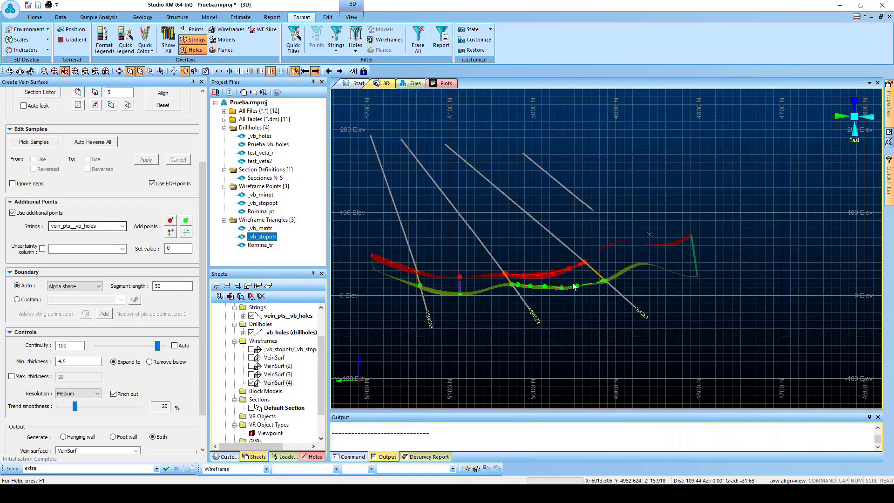
scroll(574, 286, down, 1)
scroll(507, 284, up, 2)
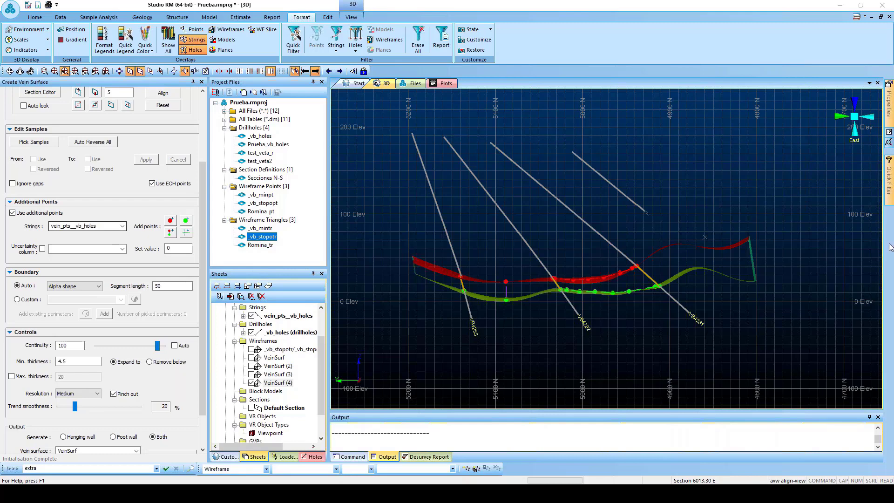
scroll(204, 158, up, 3)
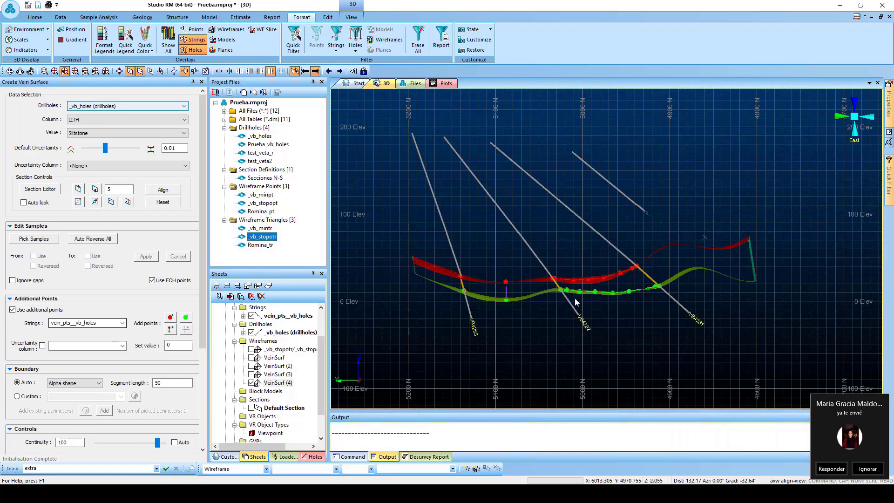
Step: Examine the VeinSurf (4) hanging wall and footwall around drillholes VB4281 and VB4282 on clipped section 6013.30 E
click(143, 17)
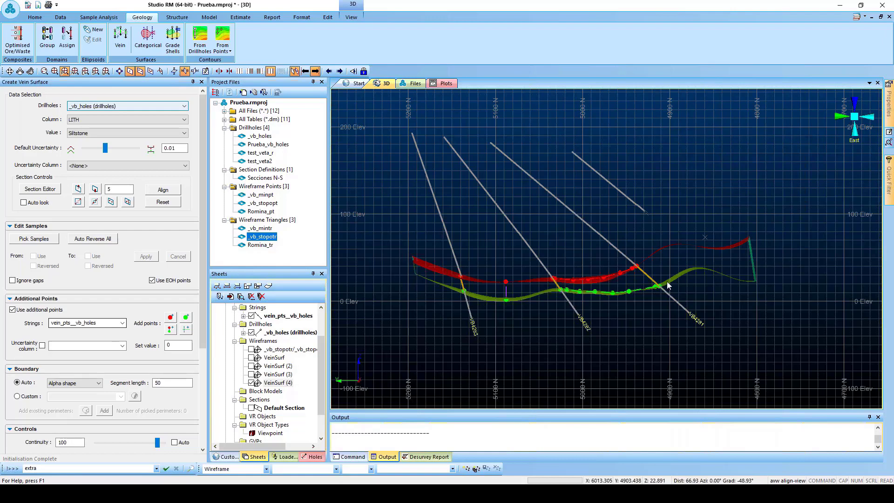
scroll(667, 282, up, 2)
scroll(666, 283, up, 2)
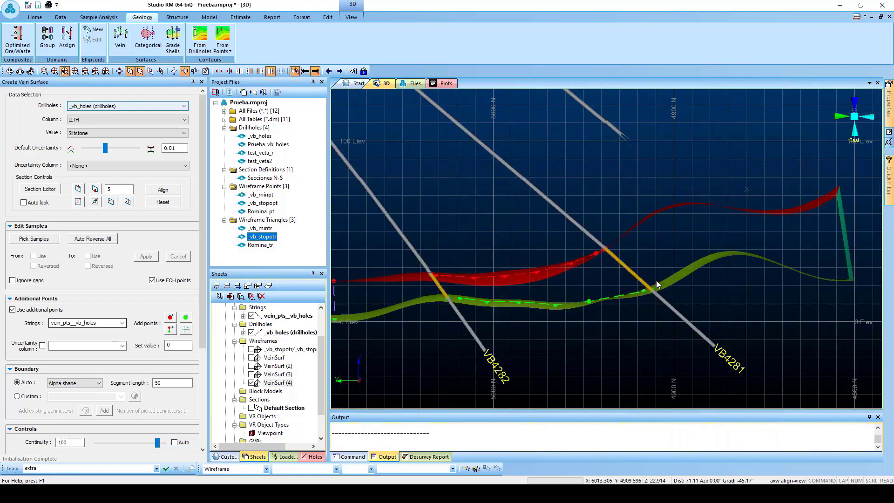
scroll(655, 281, down, 3)
scroll(595, 271, up, 3)
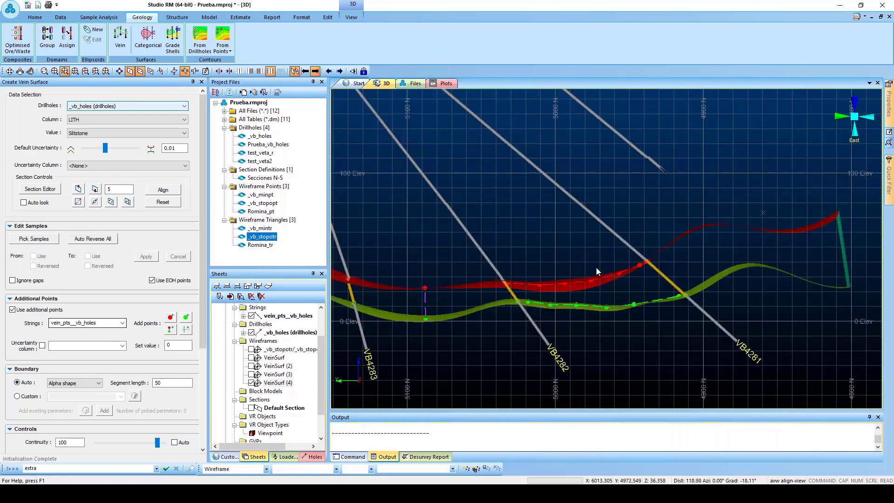
scroll(596, 267, down, 2)
scroll(559, 275, up, 3)
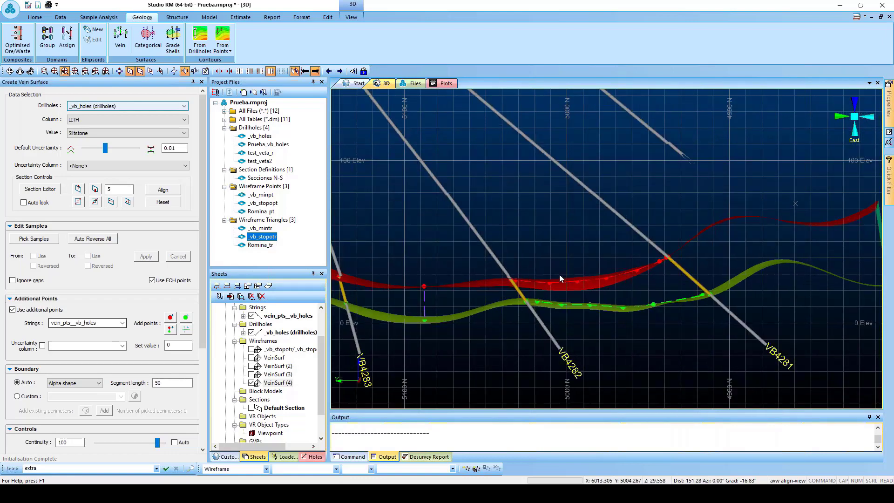
scroll(559, 275, down, 3)
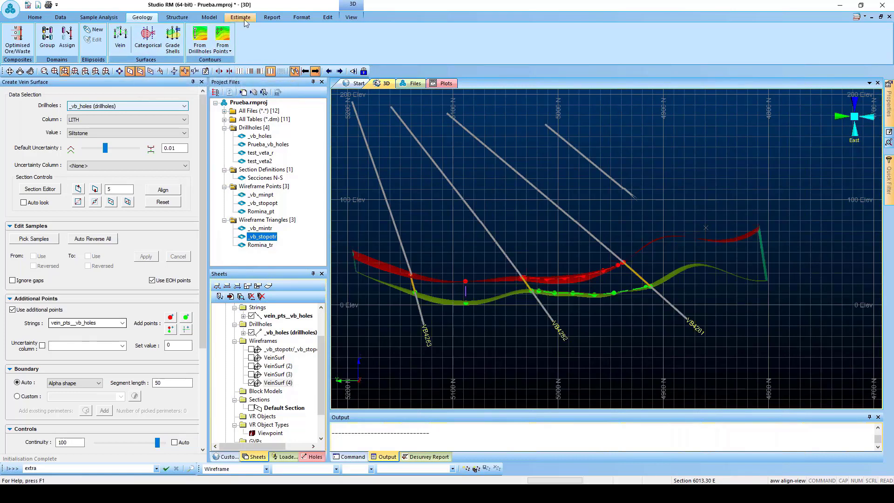
Step: Show VeinSurf (4) as wireframe slice lines on section 6013.30 E and check its northern end near drillhole VB4283
click(281, 17)
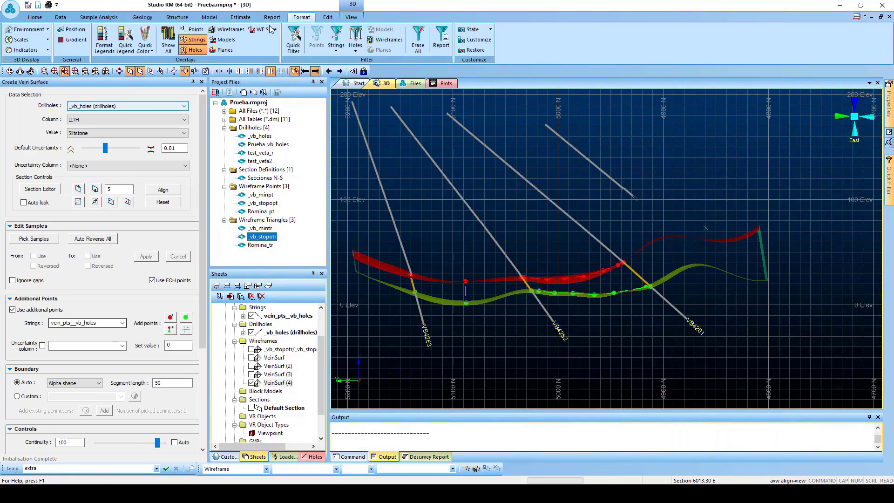
click(268, 30)
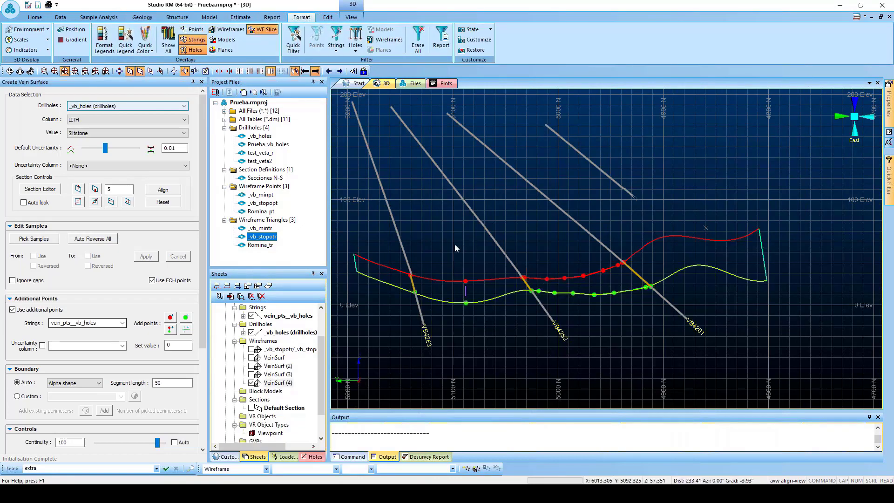
scroll(365, 273, up, 3)
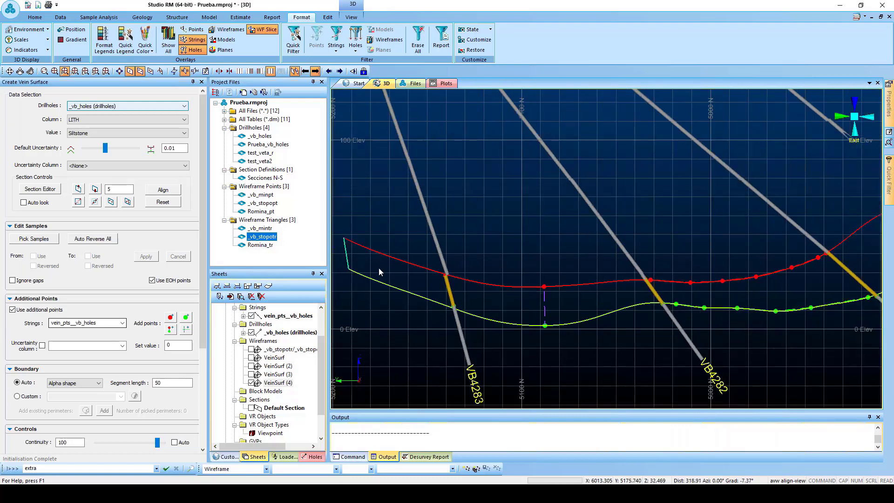
scroll(407, 268, down, 5)
scroll(387, 264, up, 6)
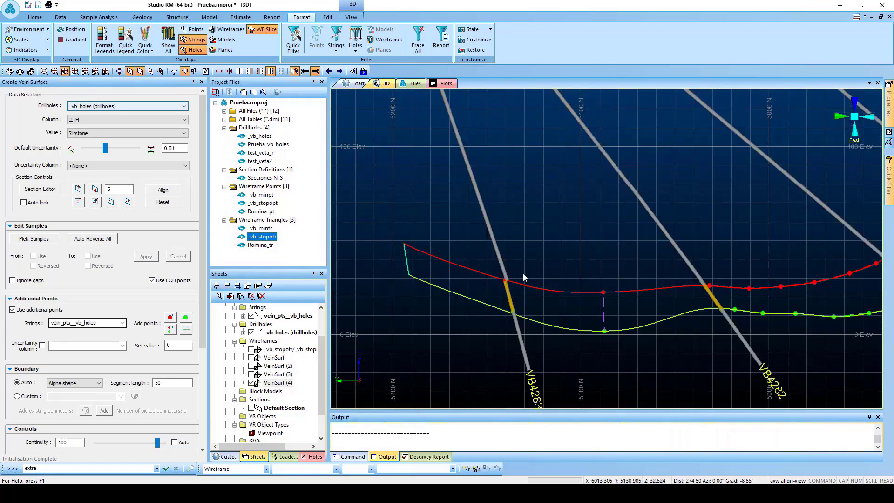
scroll(429, 269, down, 2)
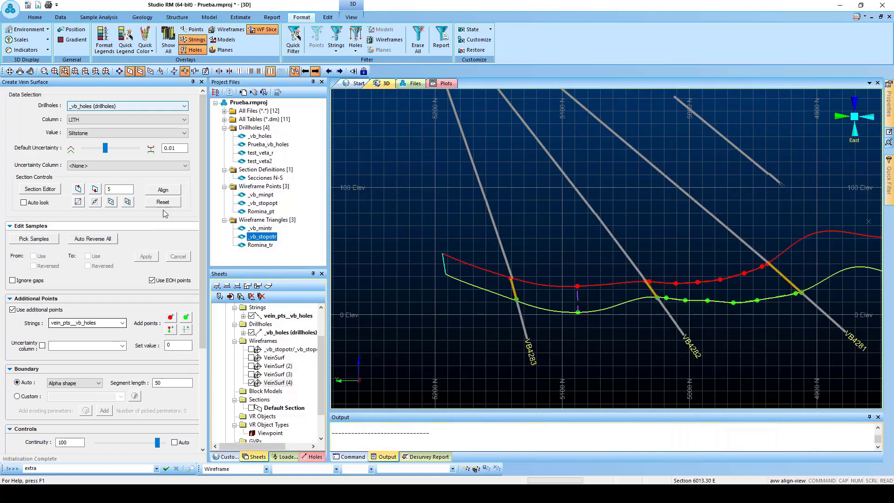
Step: Overlay VeinSurf (3) temporarily on the VeinSurf (4) slice to compare their northern ends, leaving only VeinSurf (4) displayed
scroll(205, 218, down, 5)
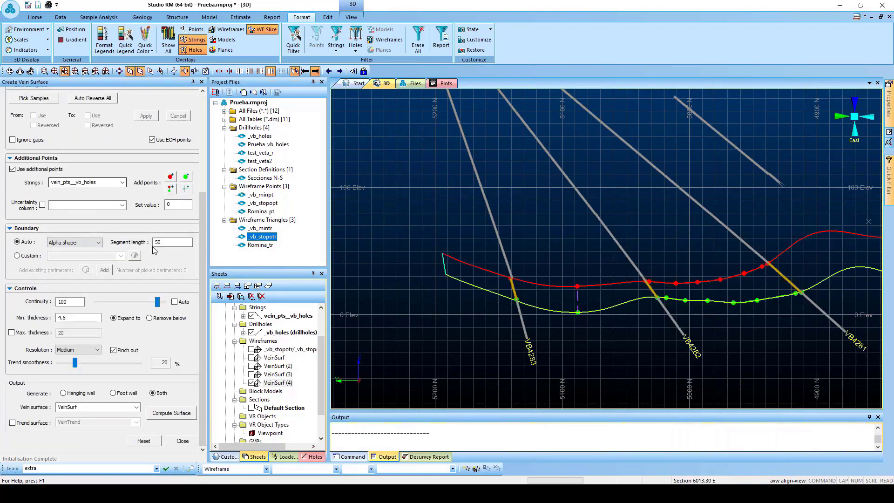
click(251, 374)
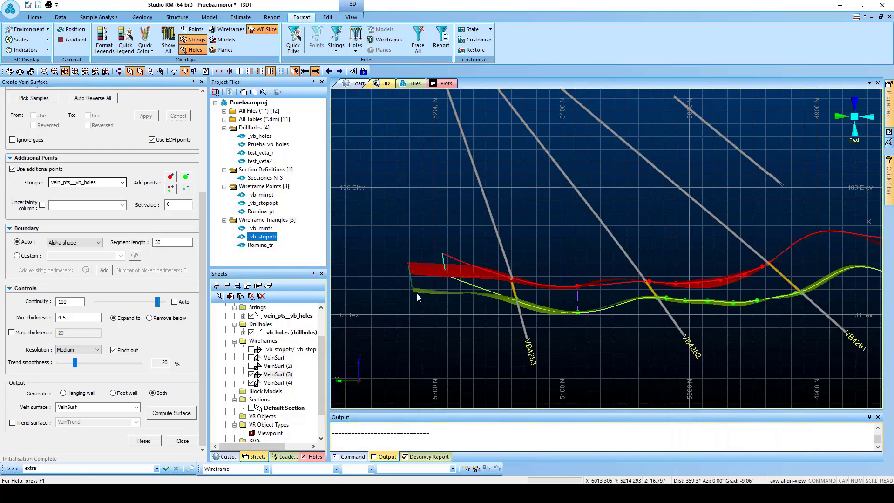
click(251, 375)
Step: Add a linked hanging wall and footwall point pair north of drillhole VB4283, between 5150 N and 5200 N
scroll(487, 276, up, 1)
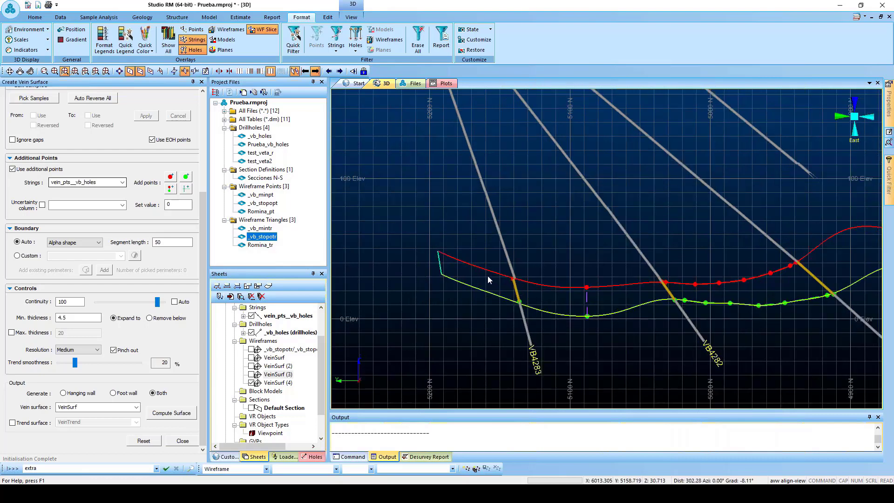
scroll(488, 275, up, 1)
scroll(482, 284, up, 2)
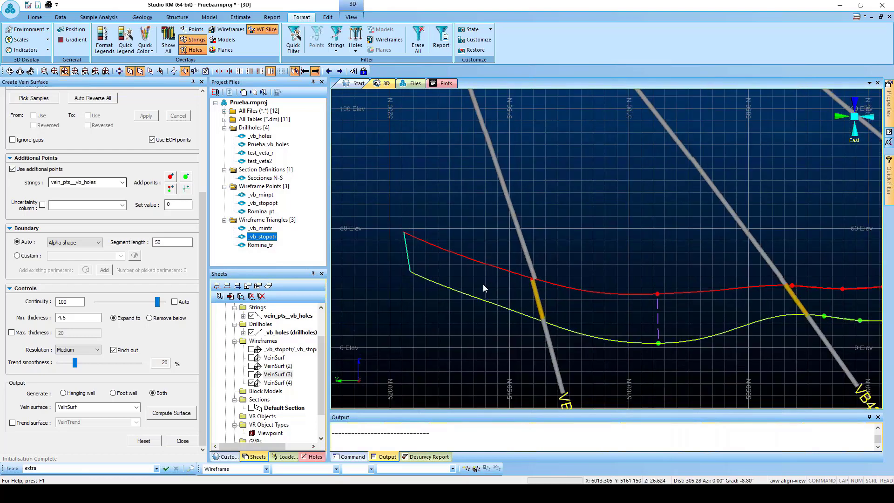
scroll(482, 284, up, 1)
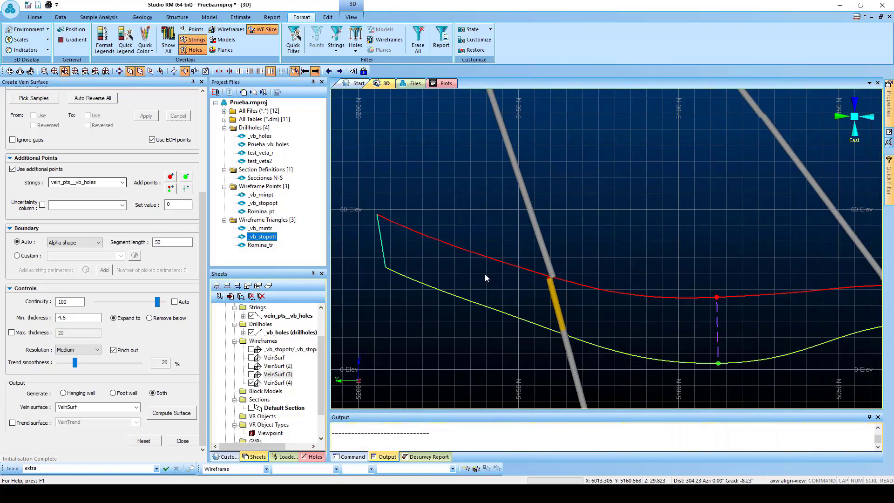
click(170, 190)
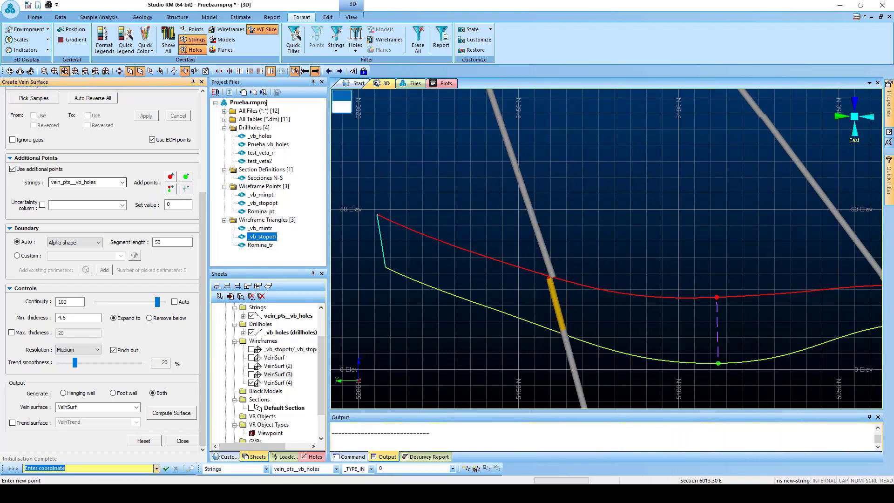
click(471, 274)
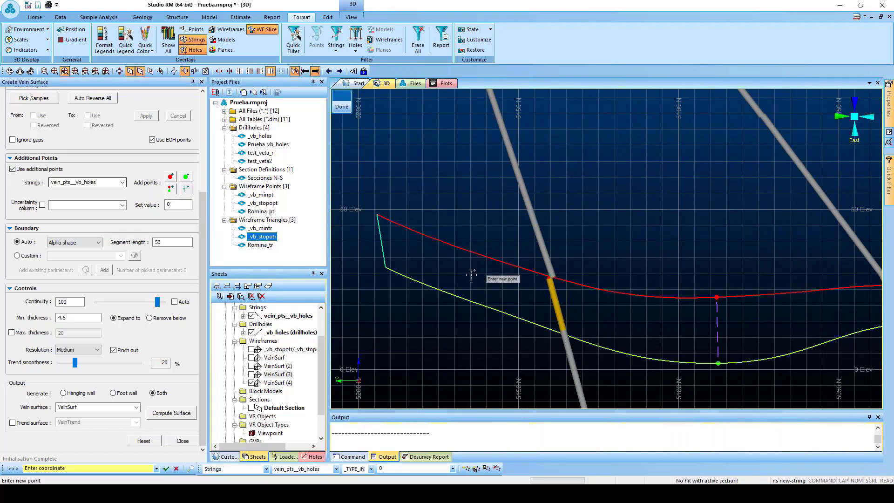
click(473, 305)
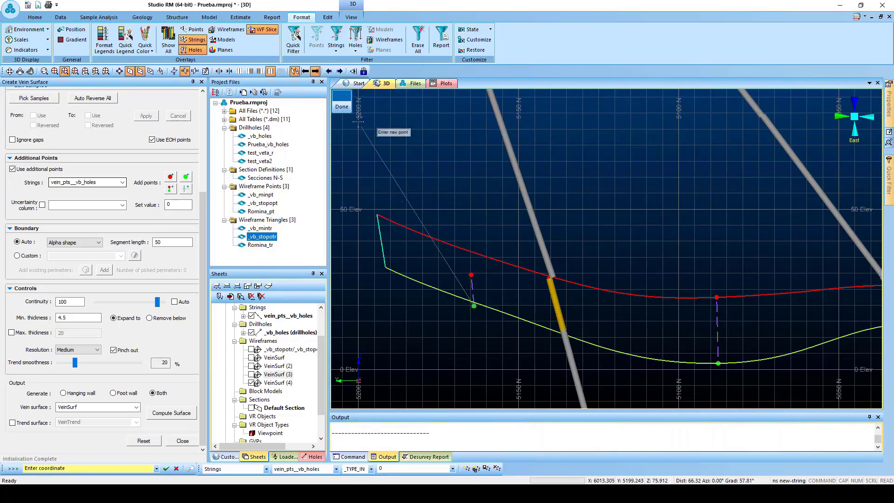
click(342, 105)
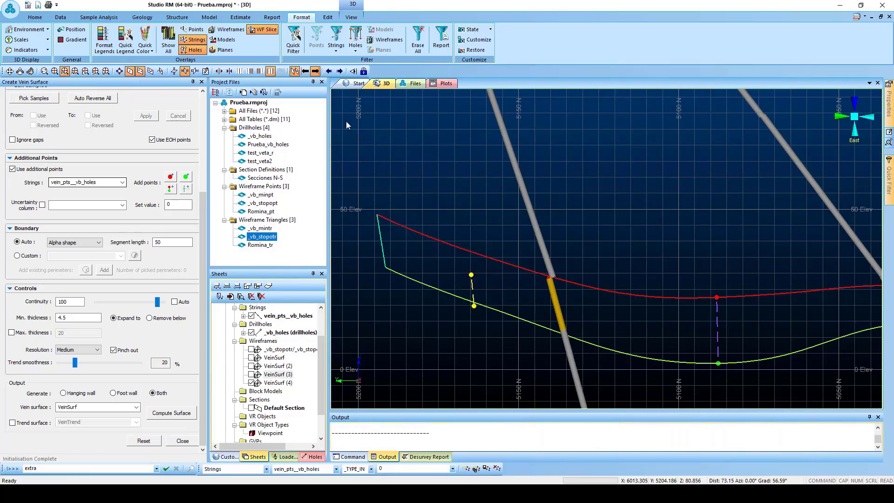
Step: Add a linked hanging wall and footwall point pair south of drillhole VB4281, with the hanging wall point at about 4899 N and 50 elevation
scroll(434, 299, down, 7)
scroll(713, 283, up, 4)
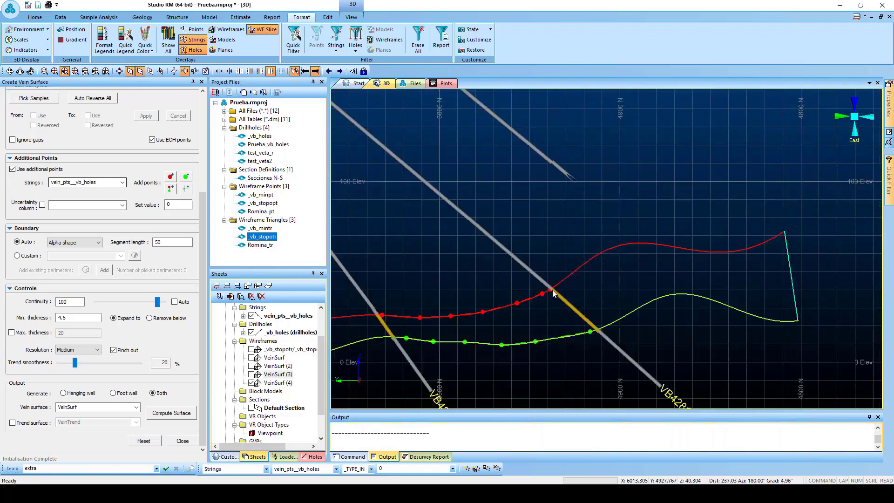
click(170, 189)
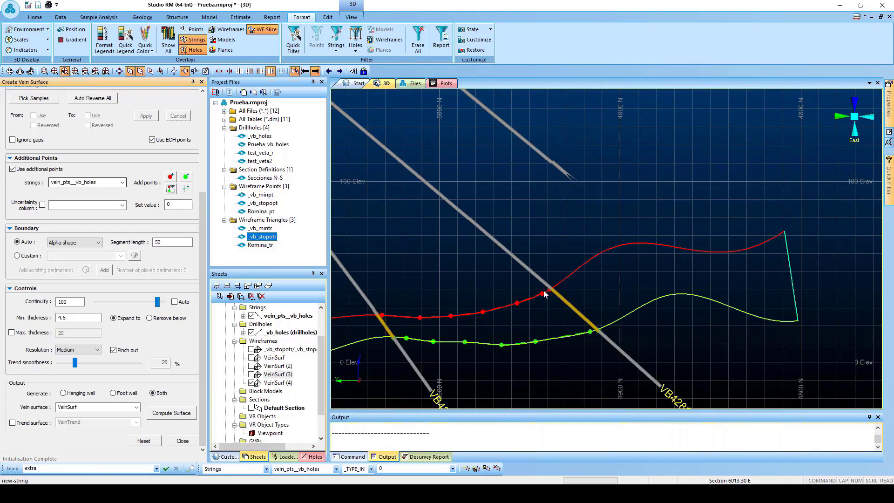
click(623, 271)
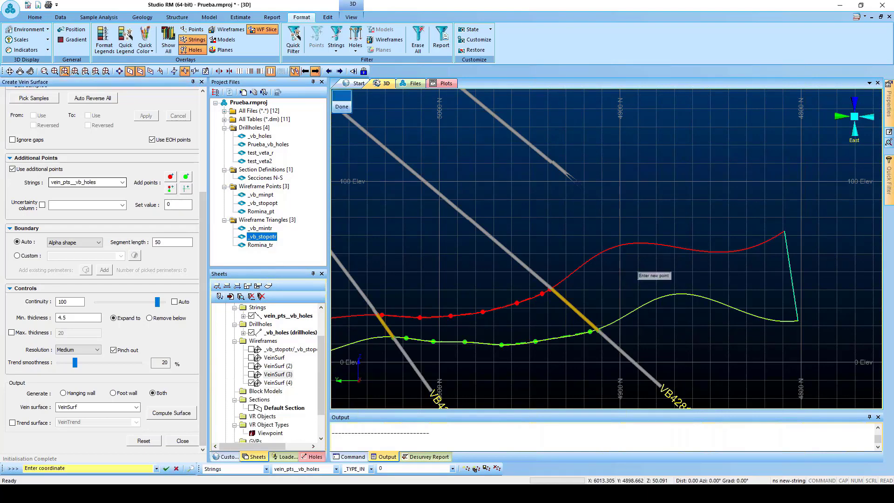
click(636, 307)
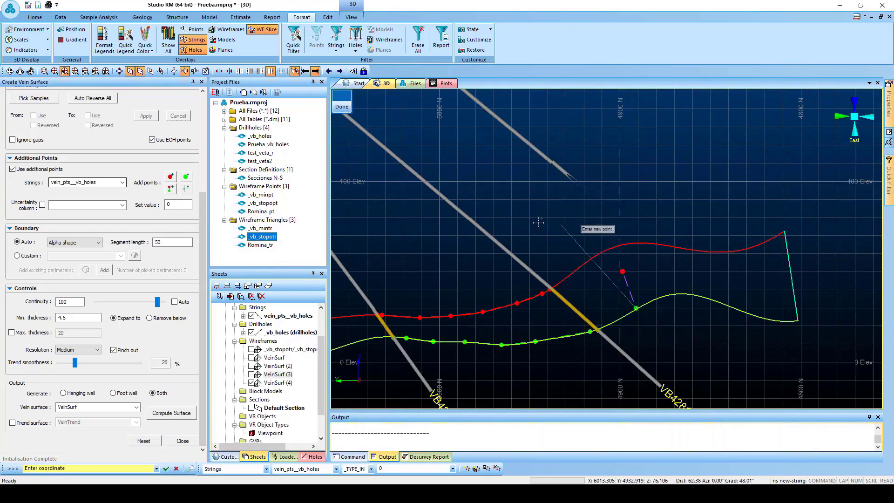
click(341, 108)
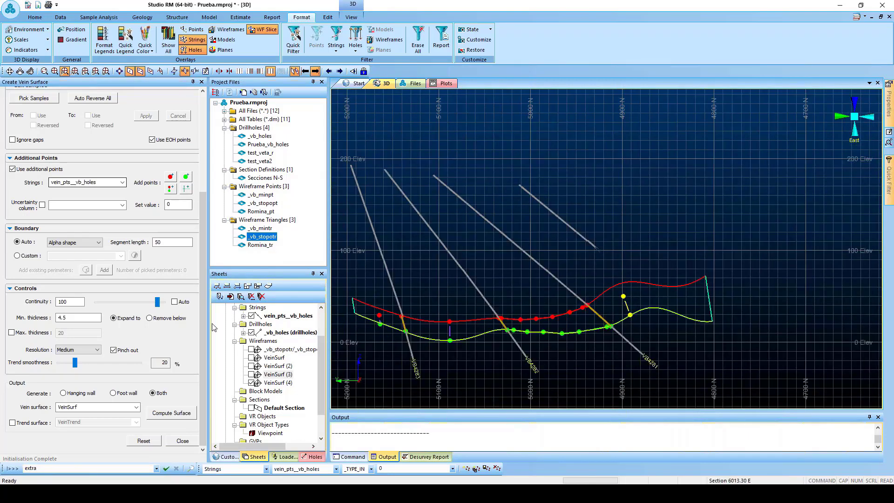
Step: Compute a new vein surface using the added point pairs and examine both of its ends against the VeinSurf (4) slice
click(177, 414)
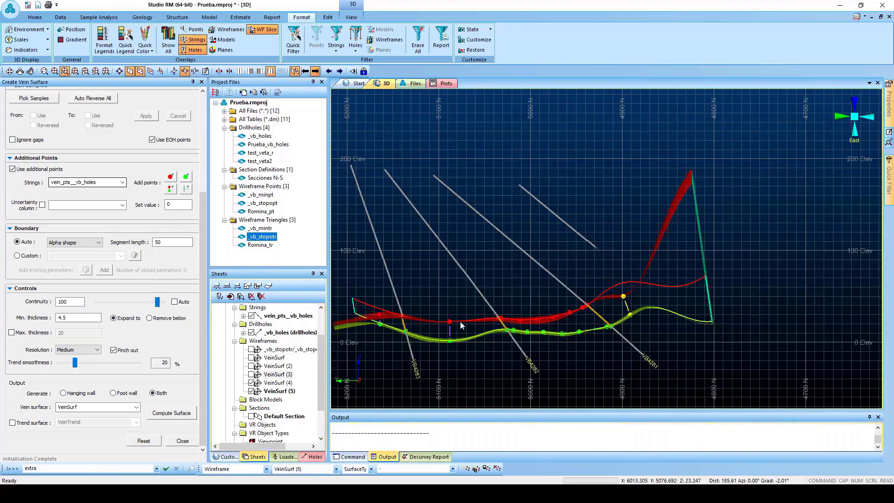
scroll(388, 333, up, 5)
scroll(390, 333, down, 2)
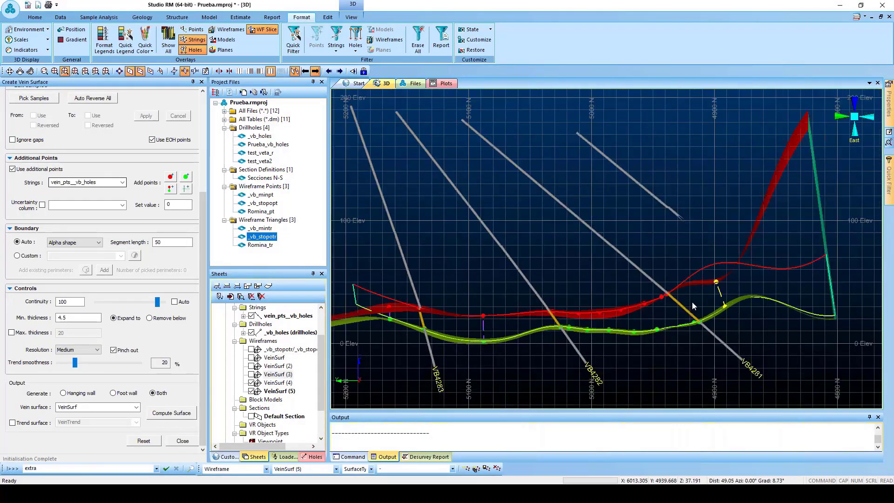
scroll(692, 301, down, 3)
scroll(733, 297, up, 3)
scroll(732, 297, up, 1)
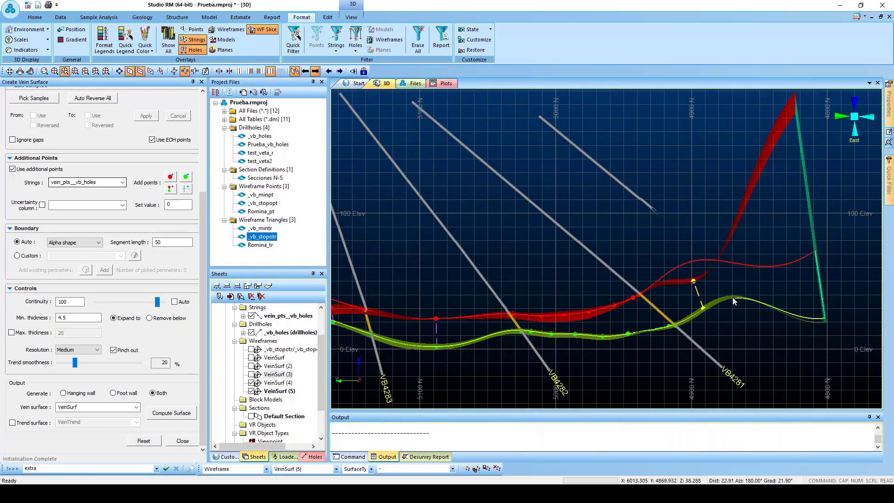
scroll(733, 297, down, 4)
scroll(714, 315, up, 3)
scroll(730, 289, down, 2)
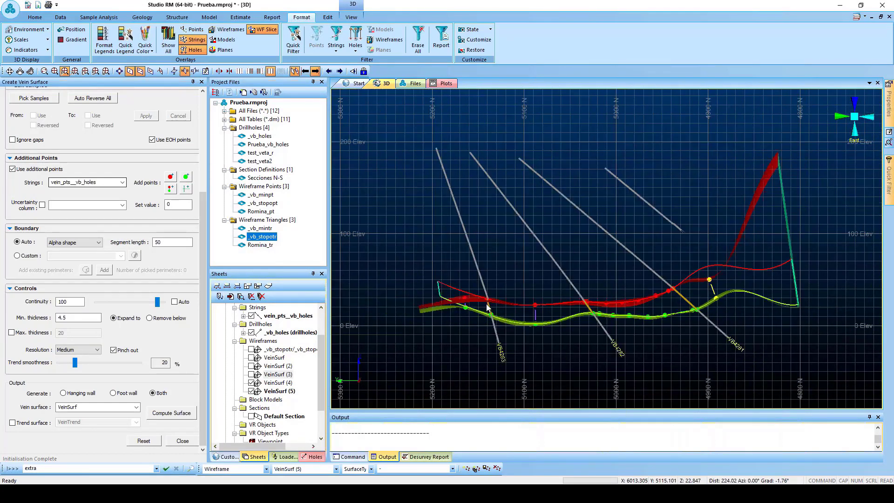
scroll(461, 303, up, 8)
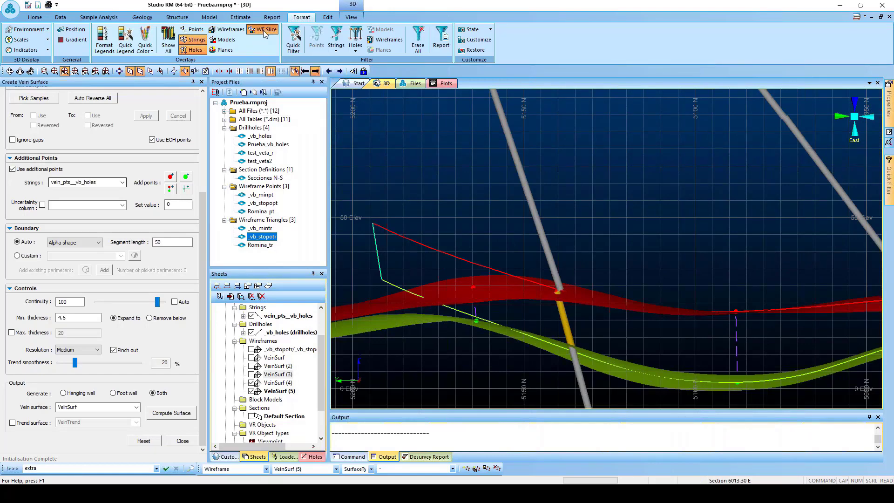
Step: Show VeinSurf (5) as slice lines on section 6013.30 E and compare its extents with VeinSurf (4)
click(264, 30)
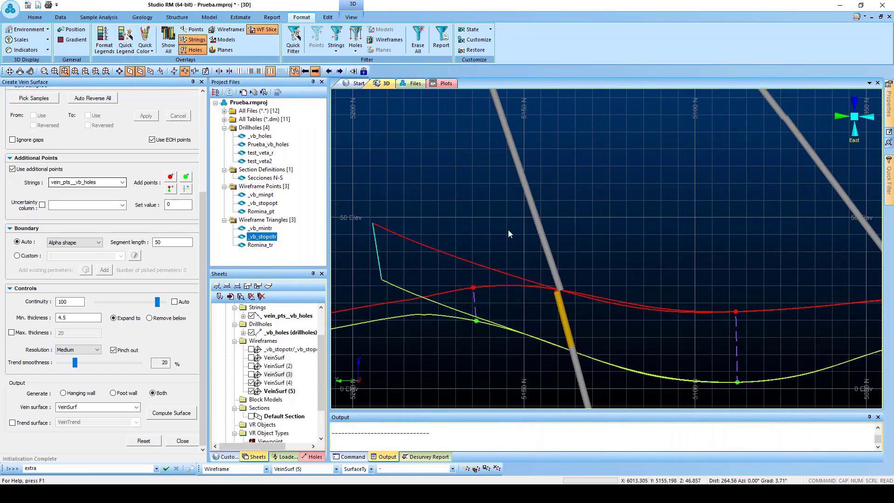
scroll(515, 232, down, 3)
scroll(479, 272, up, 4)
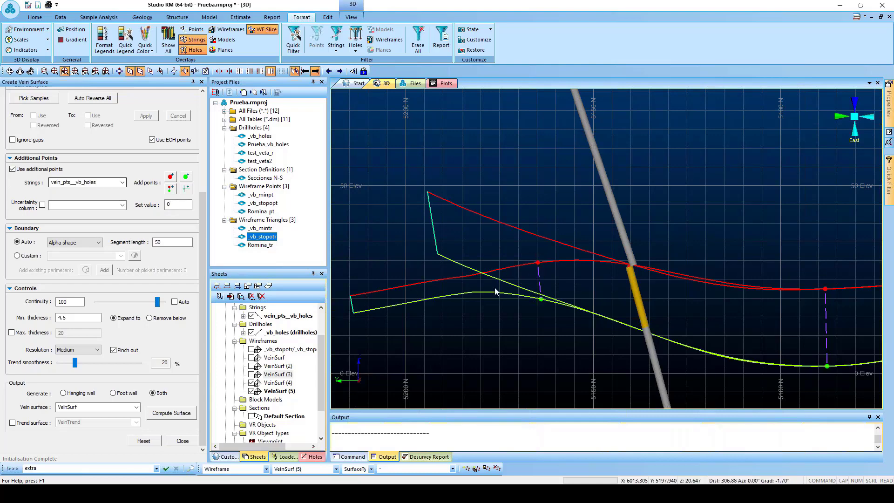
scroll(512, 265, down, 2)
scroll(508, 266, down, 5)
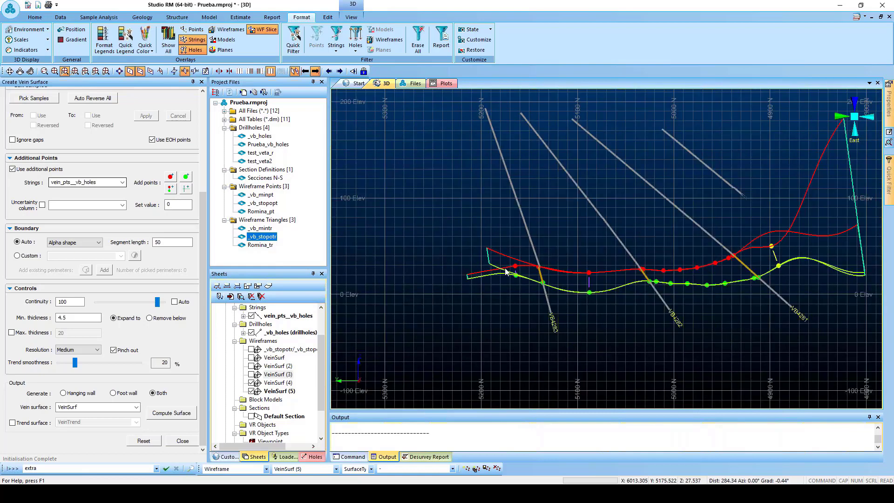
scroll(767, 265, up, 3)
Step: Set the alpha shape boundary's segment length to 25, recompute the vein surface, and inspect its northern end on the section
double_click(159, 242)
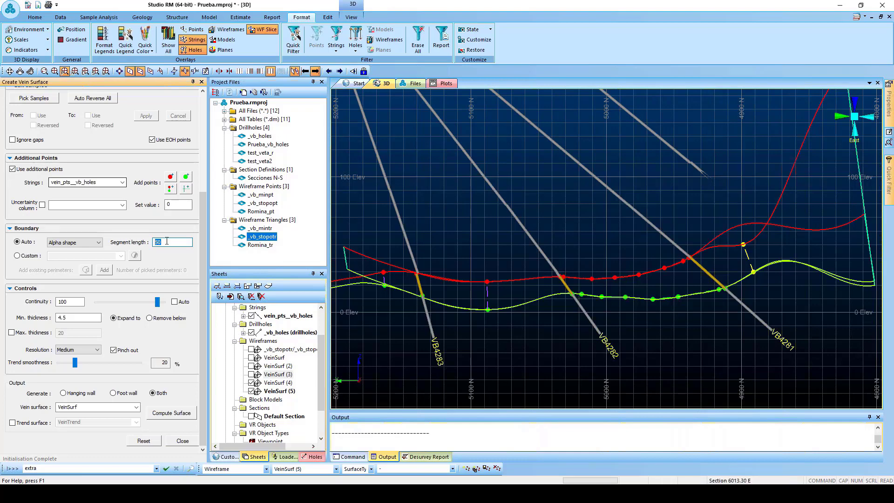
click(184, 416)
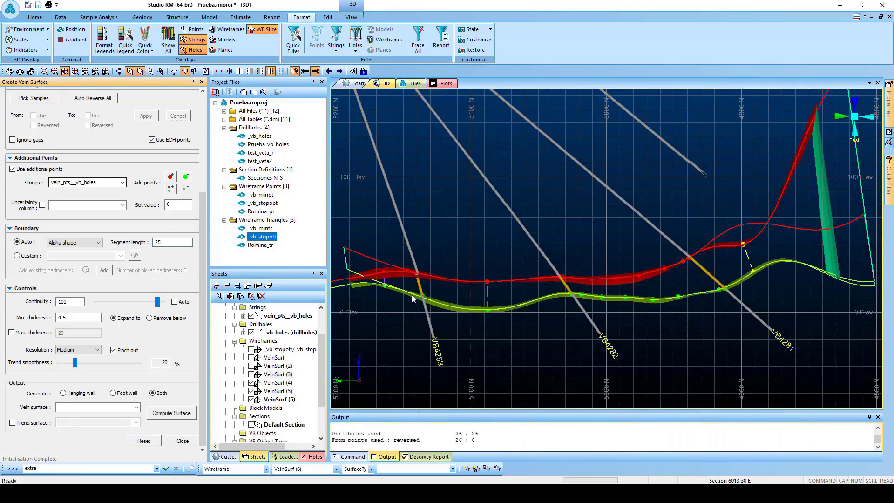
scroll(417, 292, down, 2)
scroll(376, 287, up, 4)
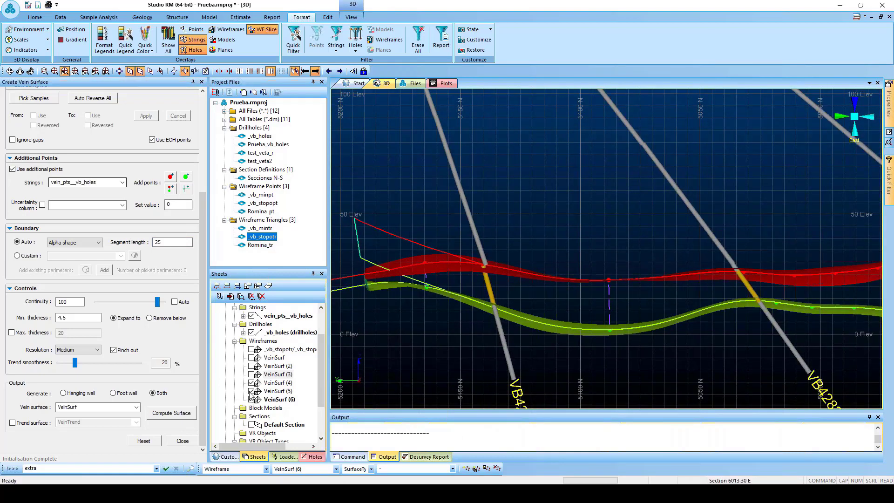
Step: Turn on all wireframe overlays and display them as slice lines on section 6013.30 E
scroll(499, 237, down, 2)
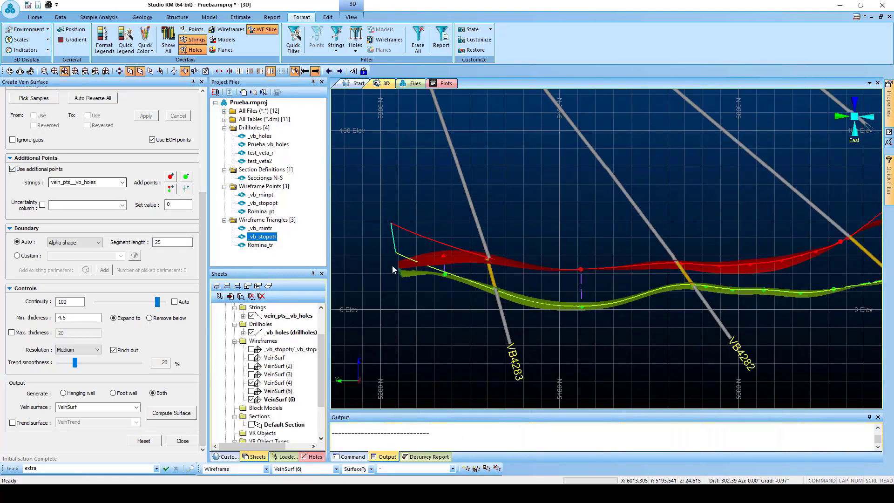
scroll(393, 268, up, 4)
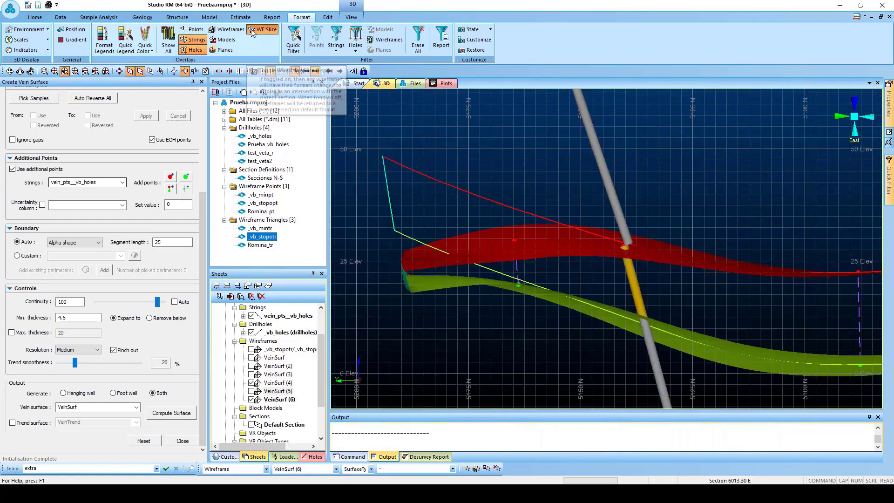
click(238, 31)
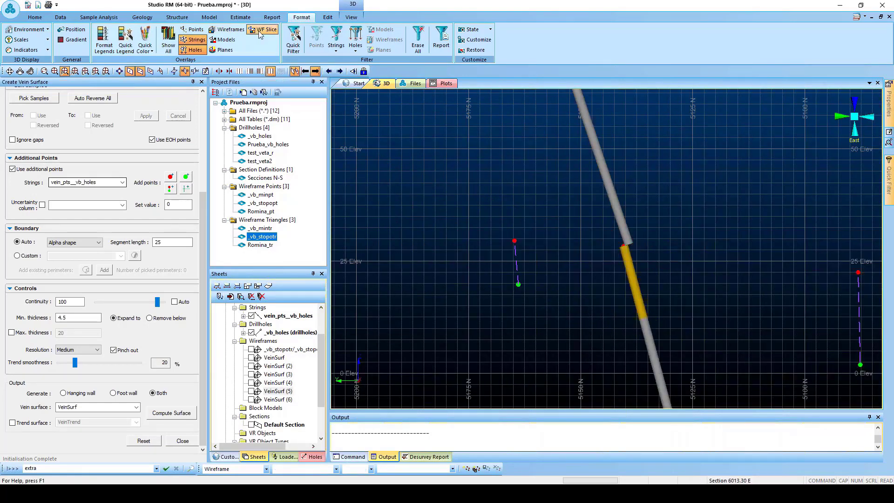
click(228, 32)
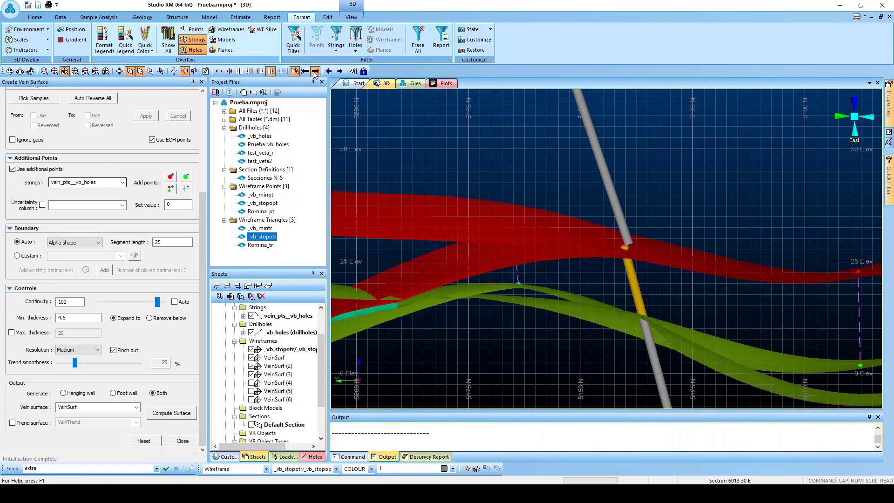
click(264, 30)
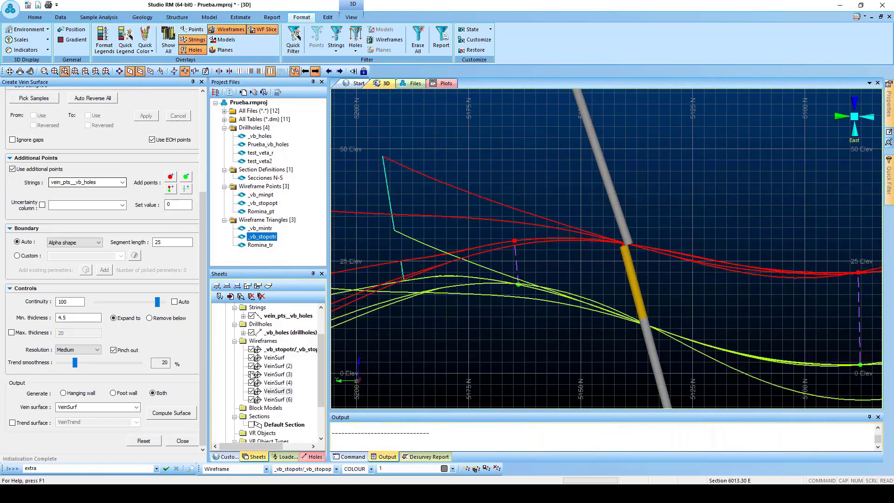
Step: Hide the VeinSurf and VeinSurf (2) to VeinSurf (5) wireframes, keeping VeinSurf (6) and the _vb_stopotr surface displayed
click(251, 357)
click(251, 366)
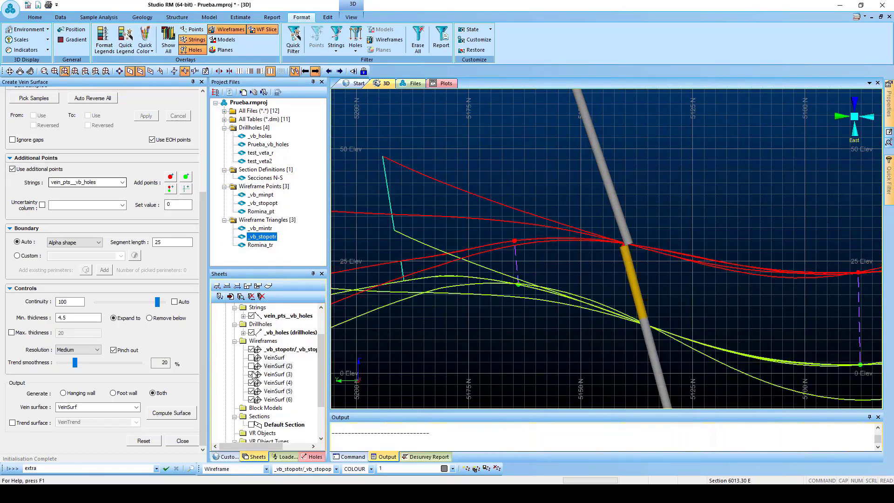
click(251, 375)
click(251, 383)
click(251, 391)
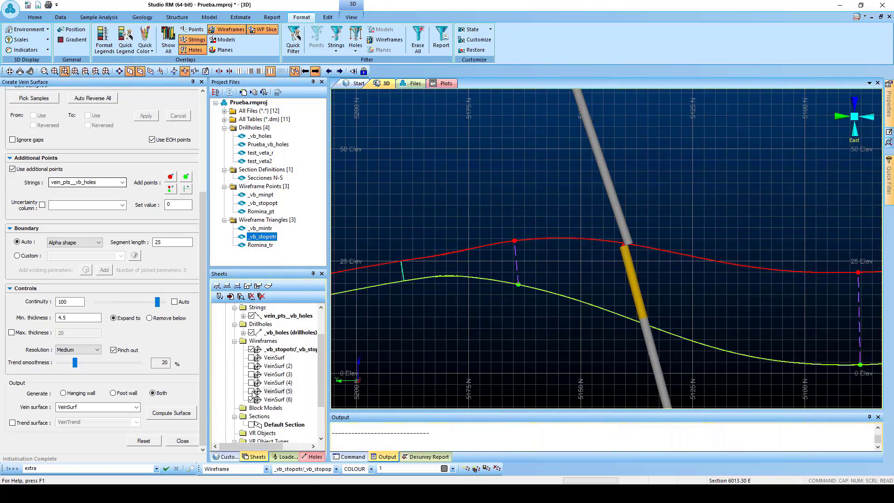
Step: Examine the VeinSurf (6) slice from its northern end past VB4283 to its southern end beyond VB4281
scroll(522, 321, down, 2)
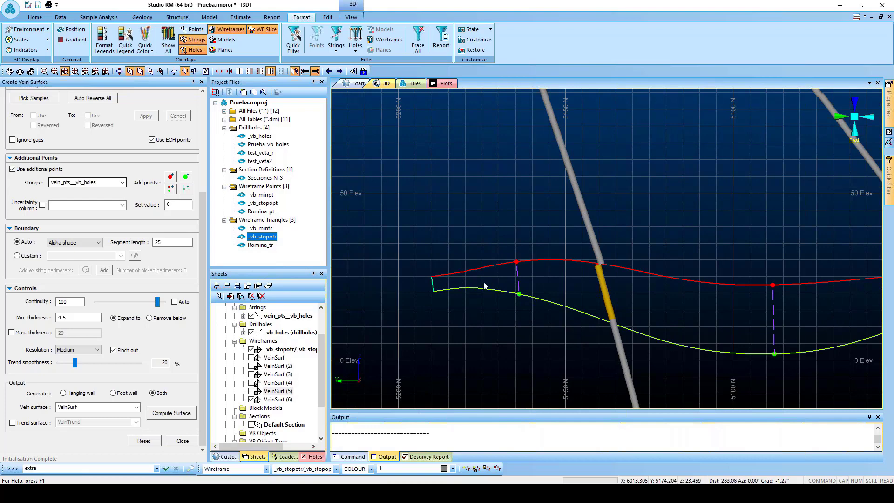
scroll(455, 285, up, 1)
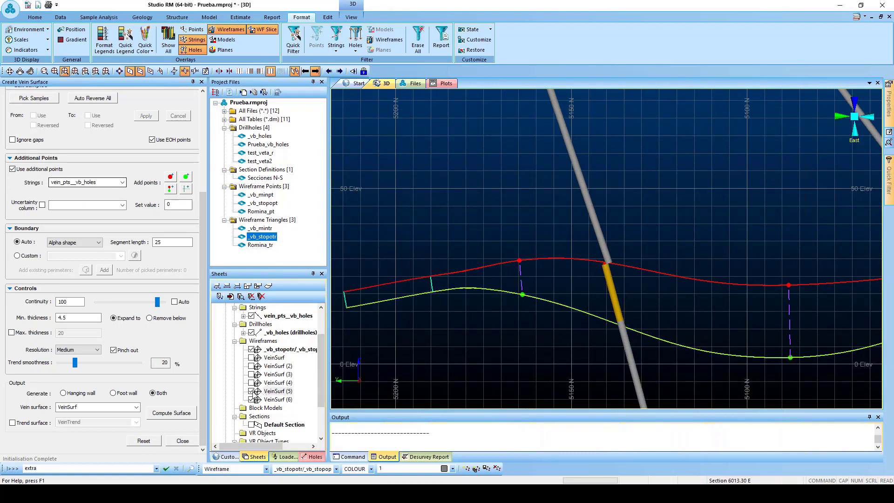
scroll(515, 279, down, 5)
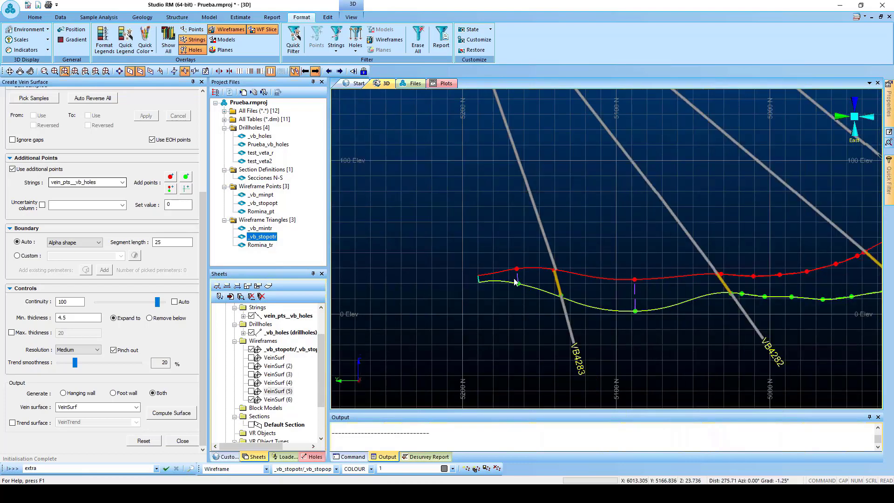
scroll(515, 281, down, 3)
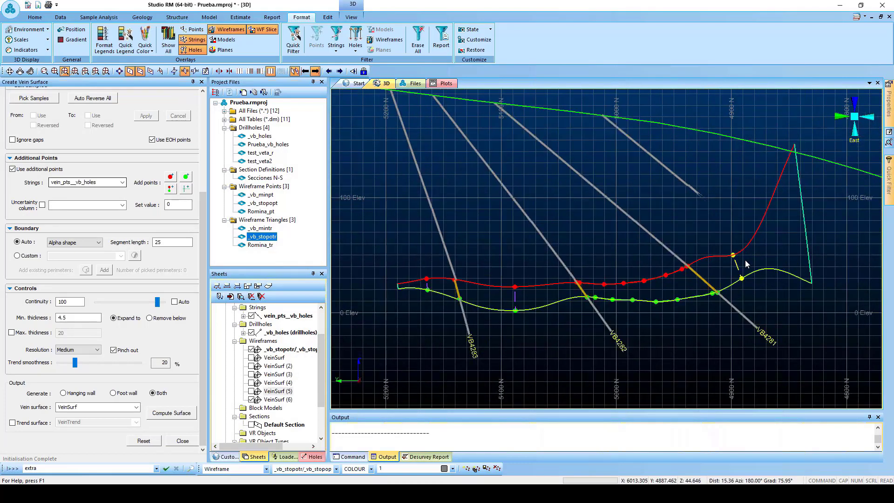
middle_drag(745, 261, 723, 215)
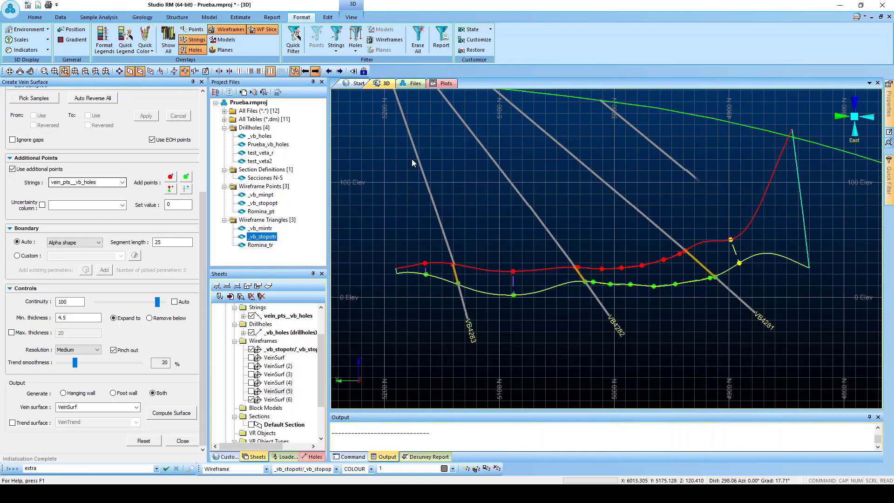
scroll(352, 160, down, 2)
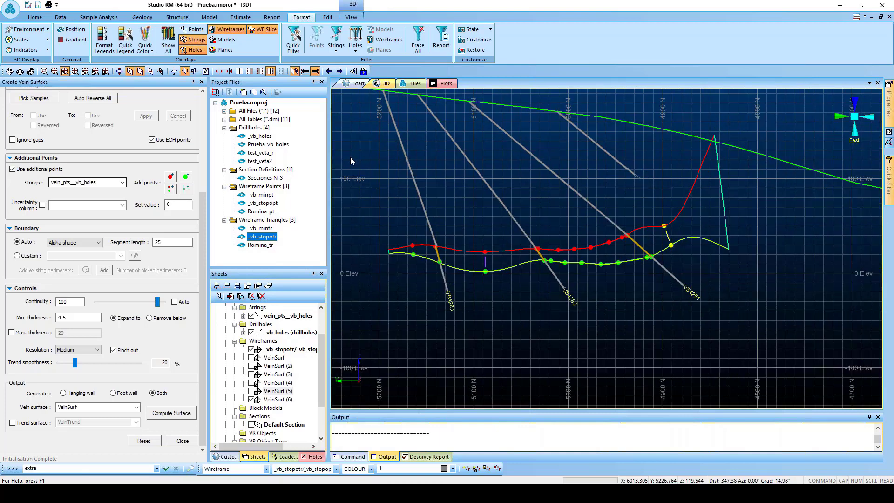
Step: Remove section clipping and slice display, hide the _vb_stopotr surface, and orbit around VeinSurf (6) with all drillholes
click(250, 71)
click(270, 30)
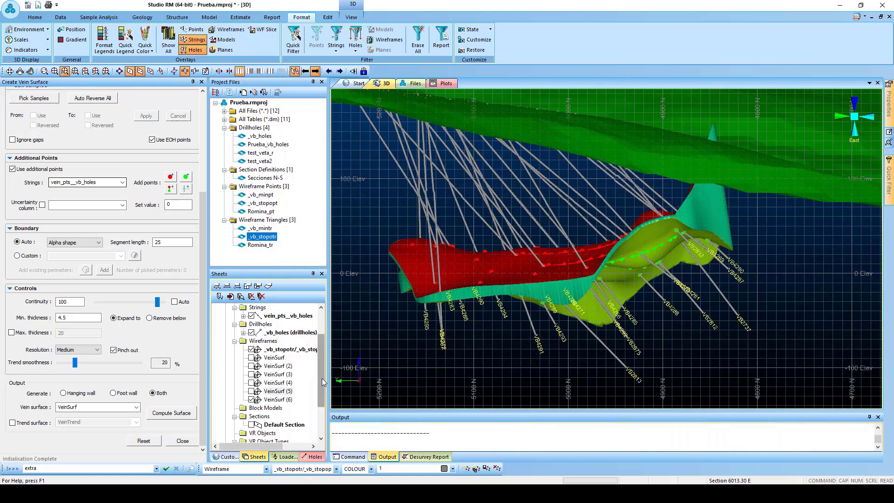
mouse_move(321, 378)
mouse_down()
mouse_move(320, 391)
mouse_move(320, 377)
mouse_up()
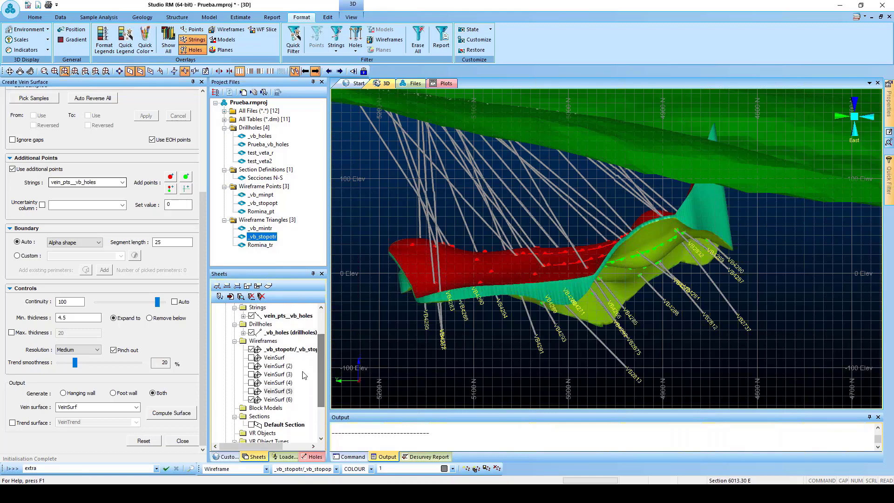
click(252, 350)
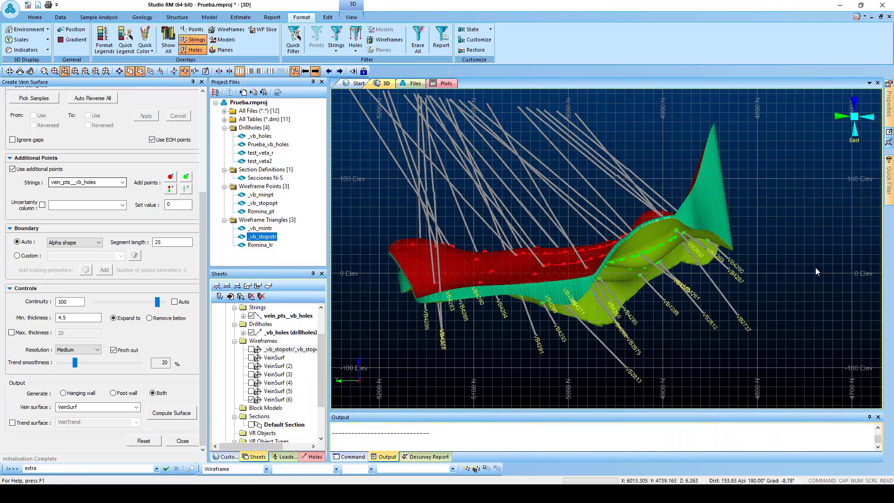
drag(817, 268, 627, 301)
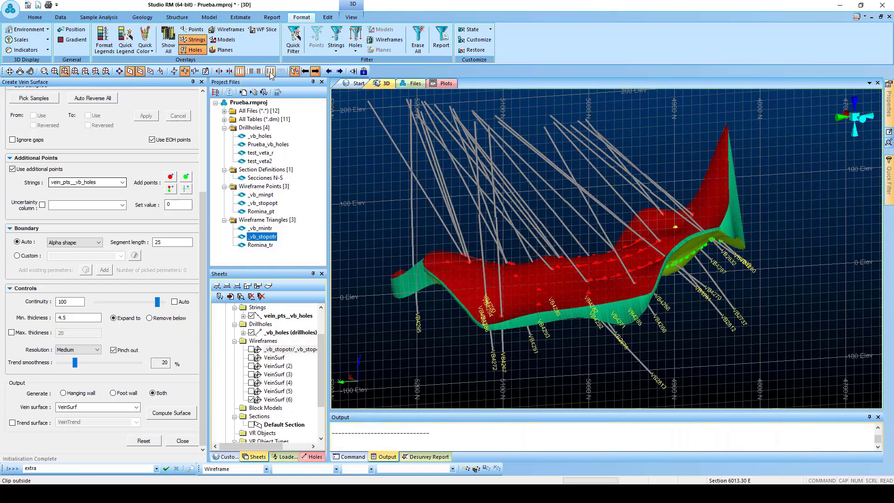
Step: Realign the view to section 6013.30 E, restore clipping, and display VeinSurf (6) as slice lines
click(354, 70)
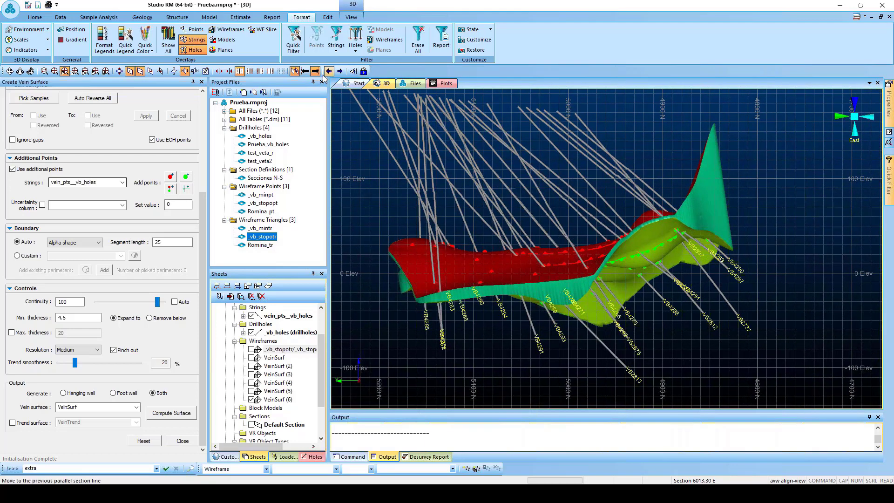
click(271, 71)
scroll(536, 237, up, 3)
scroll(536, 235, down, 3)
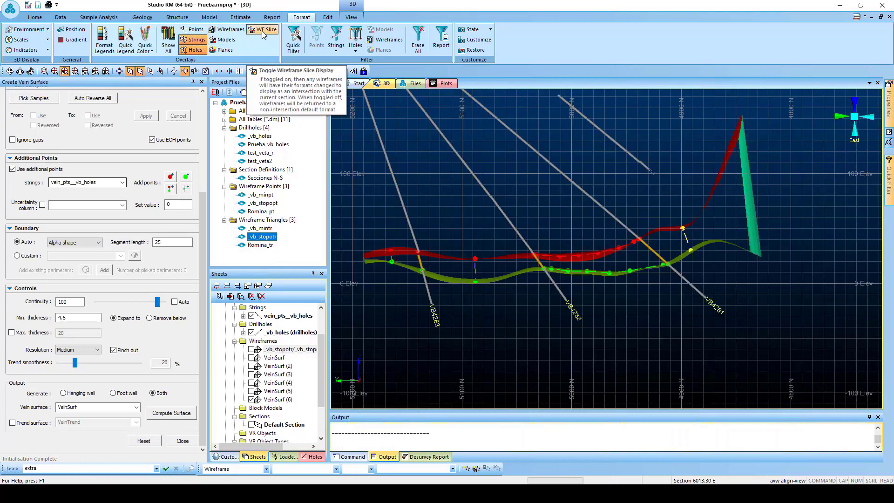
click(262, 31)
scroll(571, 242, up, 2)
scroll(571, 238, down, 4)
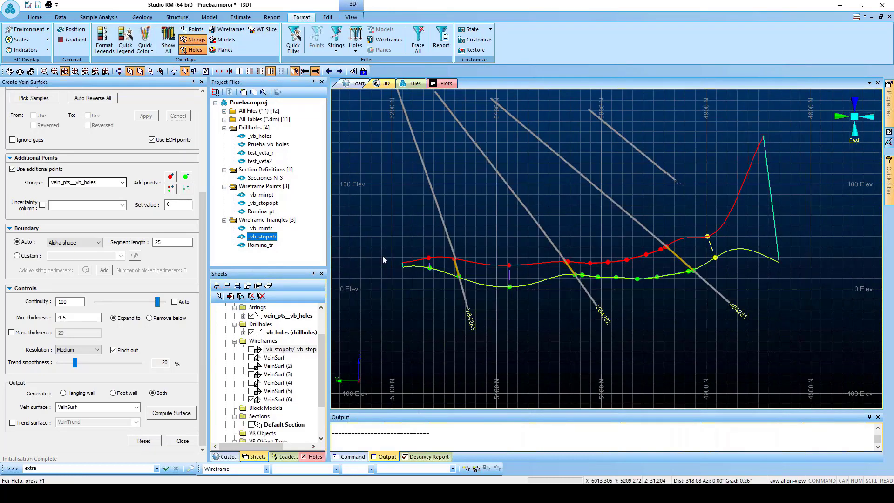
Step: Review the VeinSurf (6) slice and the vein's data selection settings, and move the section plane backward to 6038.30 E
scroll(383, 255, up, 4)
scroll(420, 254, down, 2)
scroll(577, 253, up, 1)
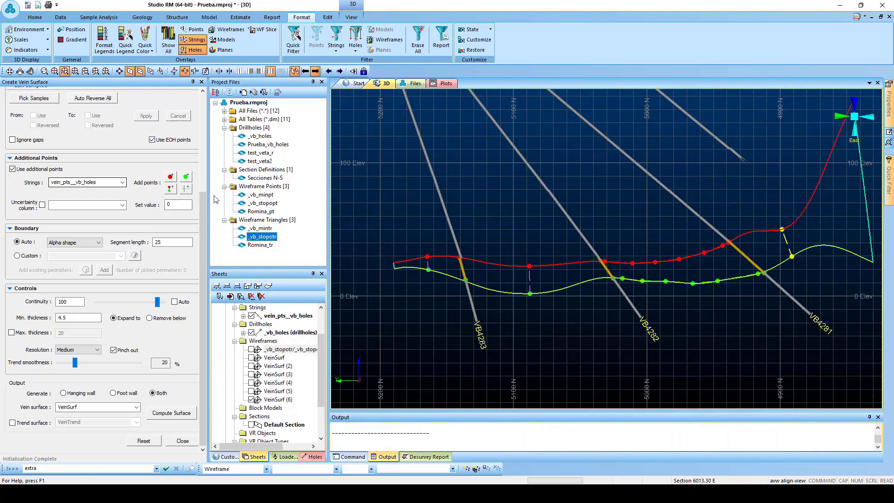
drag(202, 220, 202, 122)
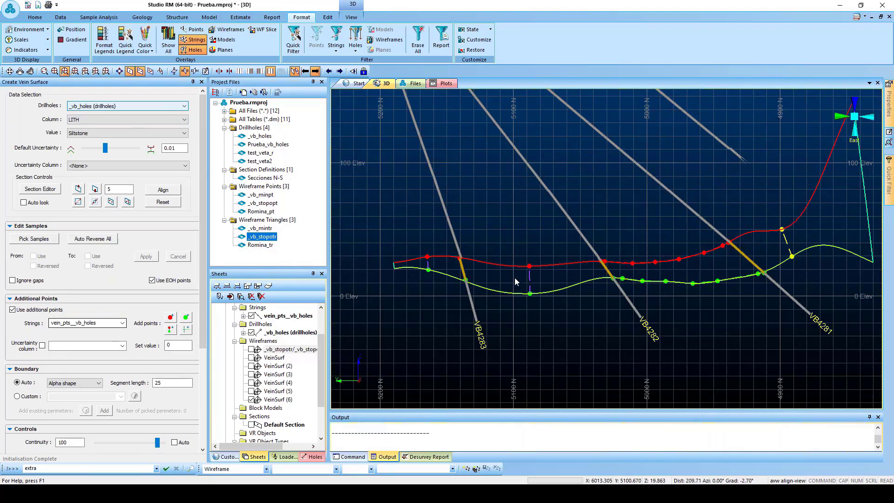
scroll(515, 278, down, 3)
scroll(593, 285, up, 2)
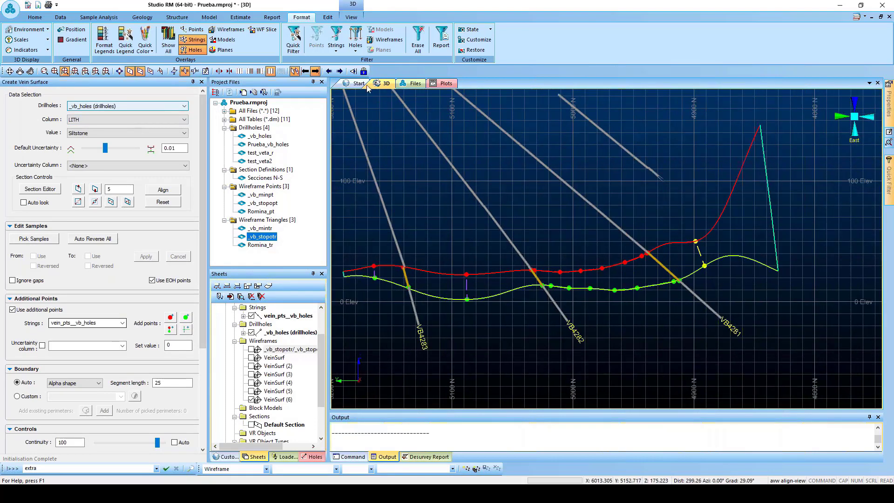
click(307, 73)
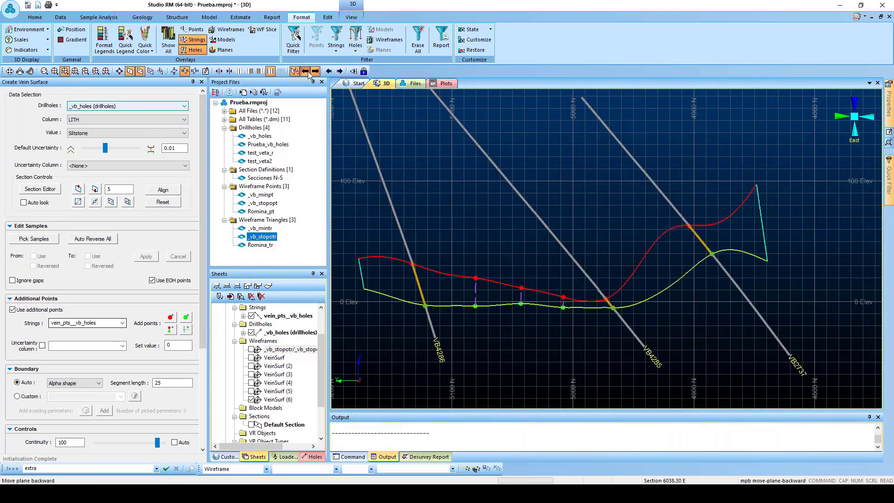
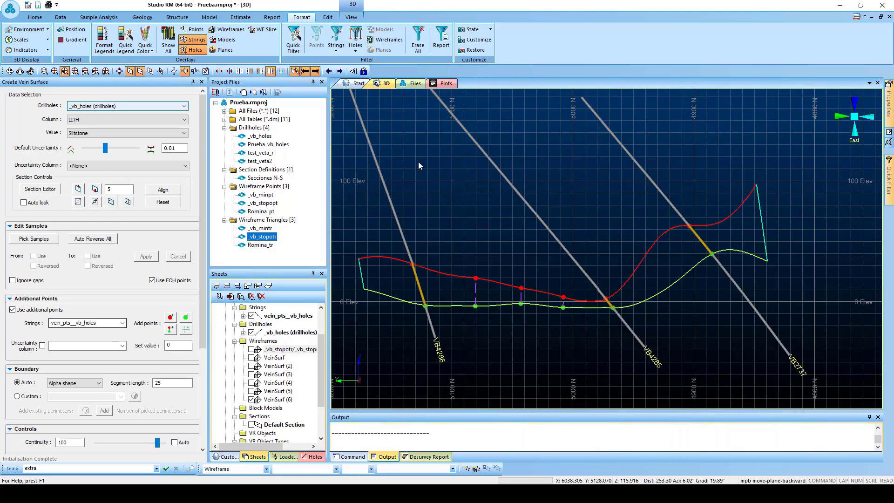
Step: Hide VeinSurf (6) and select the vein_pts__vb_holes strings that hold the added hanging wall and footwall points
click(142, 17)
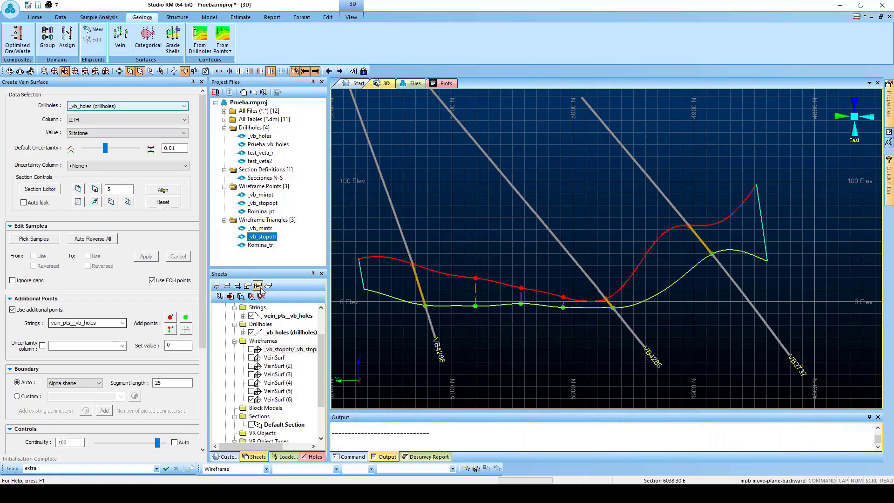
click(282, 317)
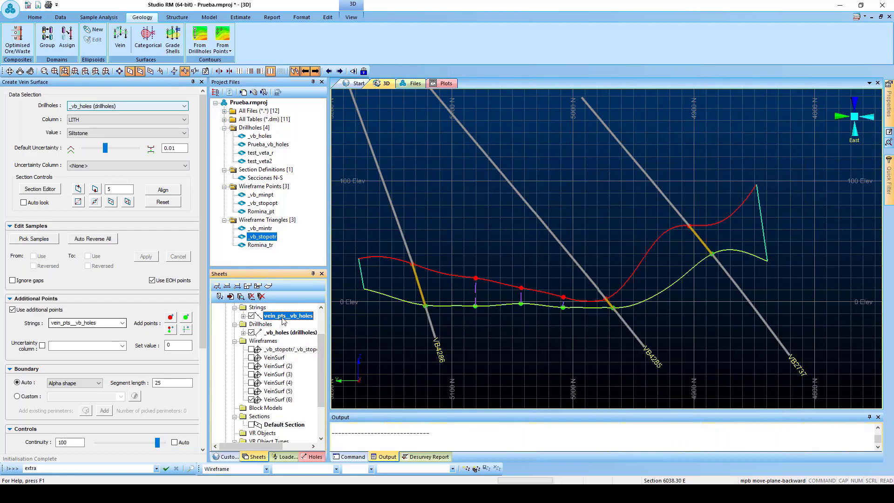
click(252, 399)
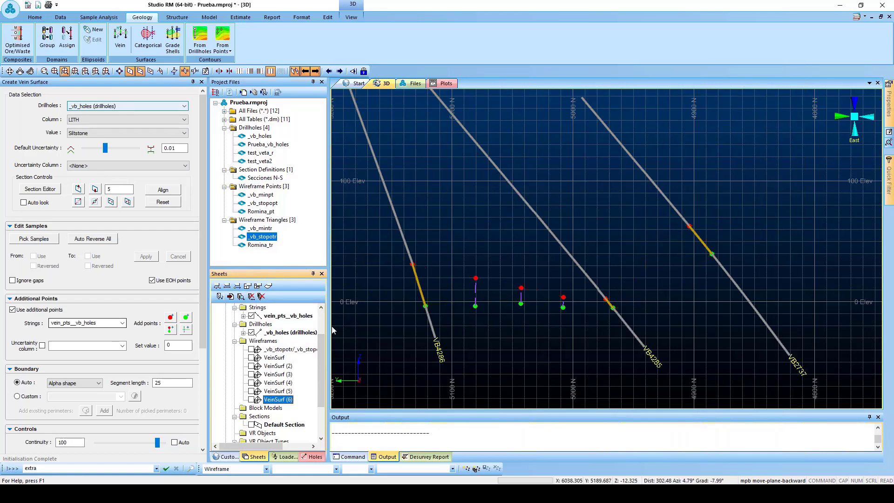
click(255, 316)
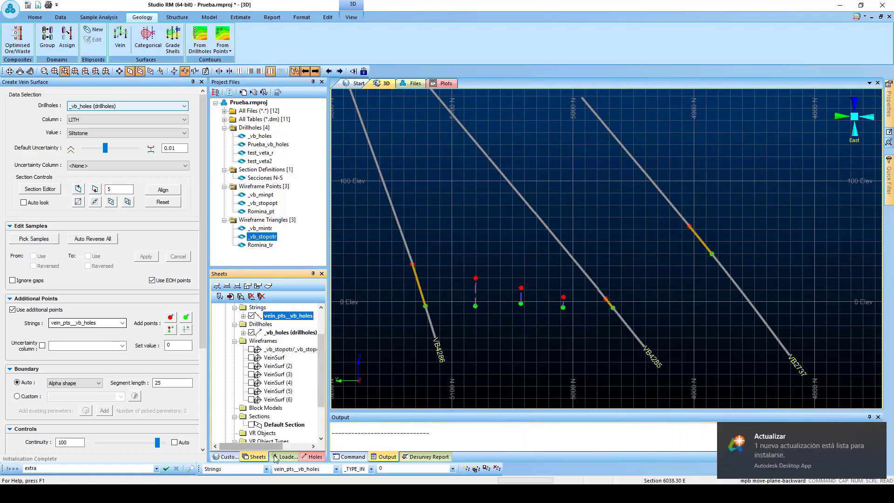
Step: Save the vein_pts__vb_holes strings as an extended precision Datamine file named vein_pts__vb_holes in the SRM folder
click(288, 458)
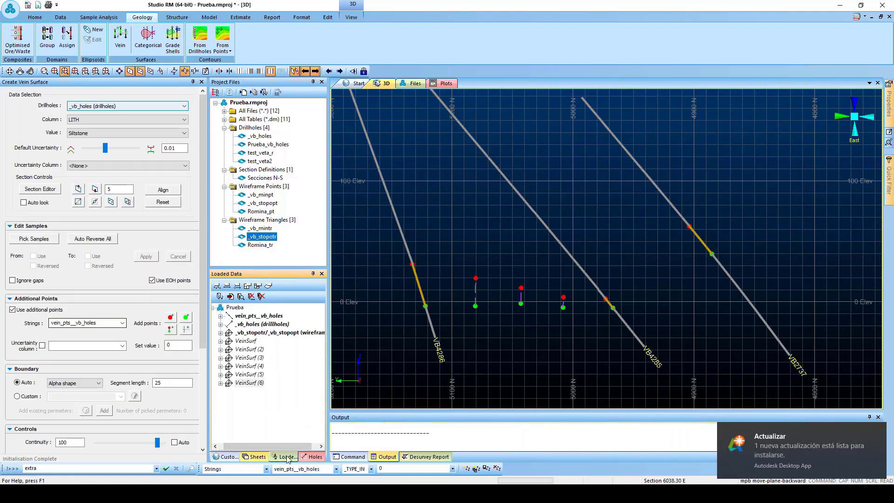
click(248, 318)
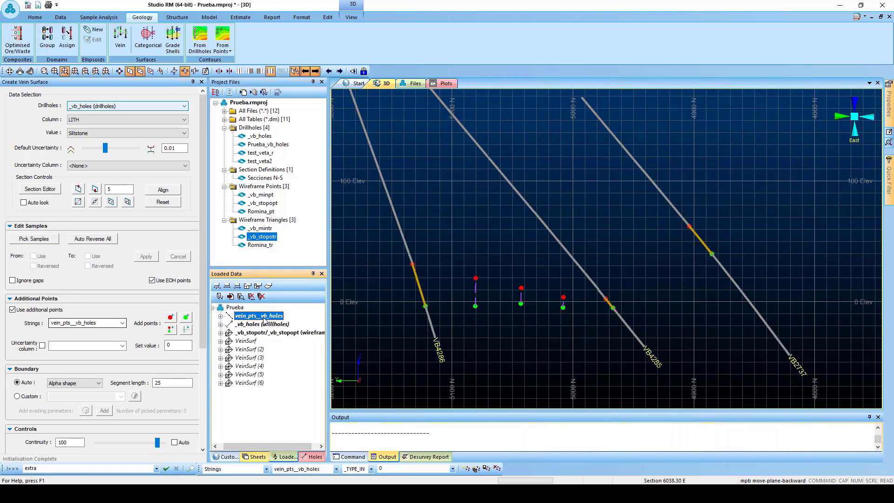
right_click(265, 319)
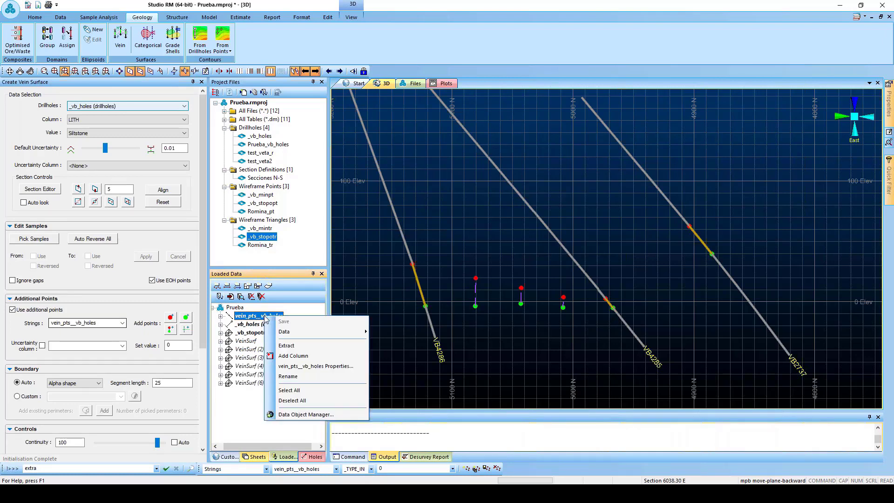
mouse_move(291, 332)
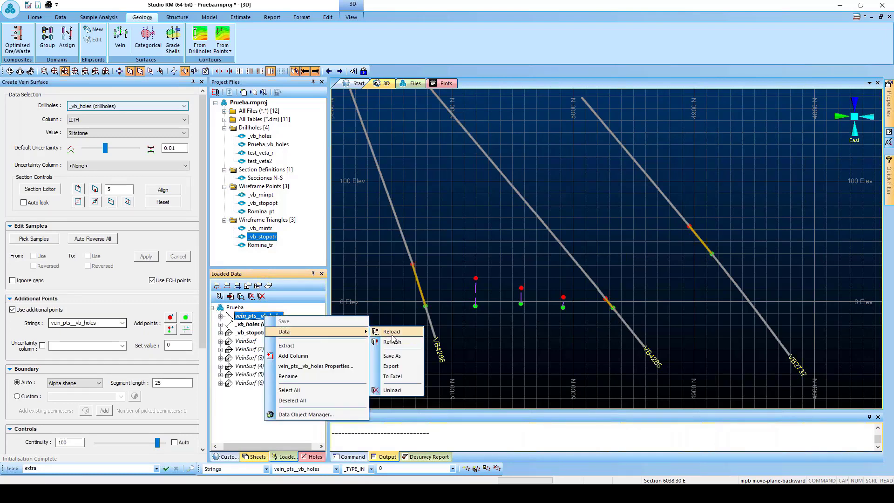
click(392, 356)
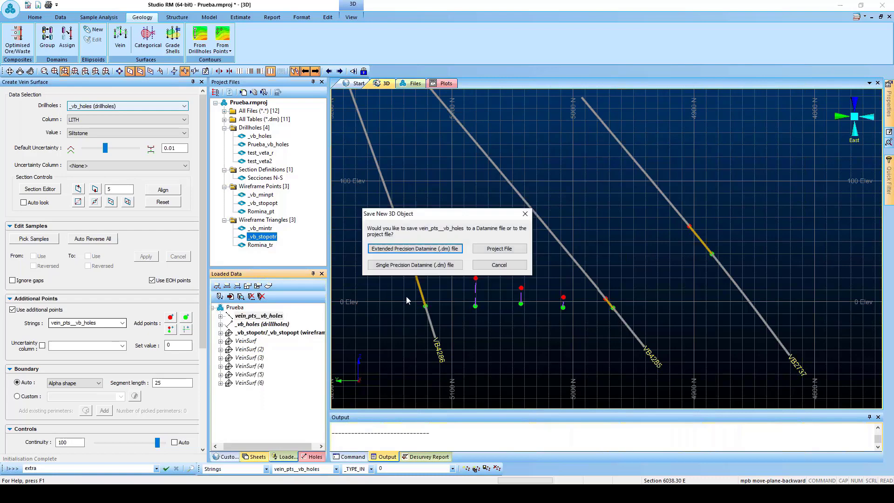
click(408, 249)
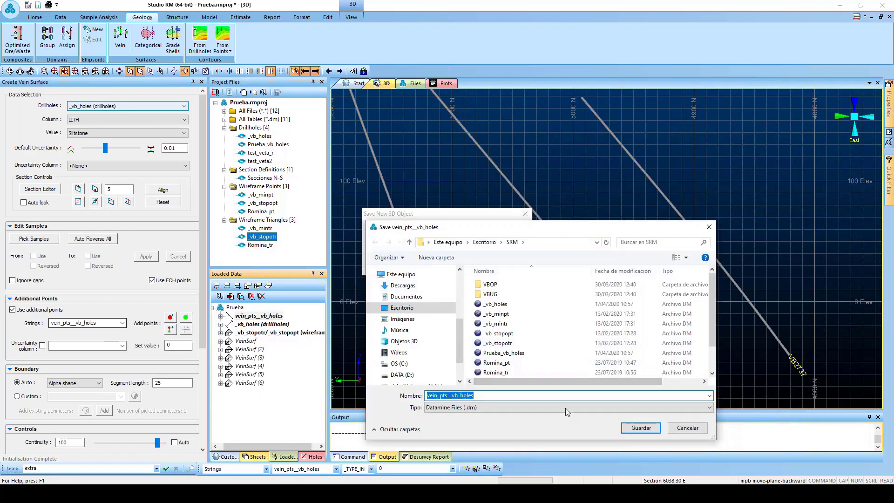
click(641, 427)
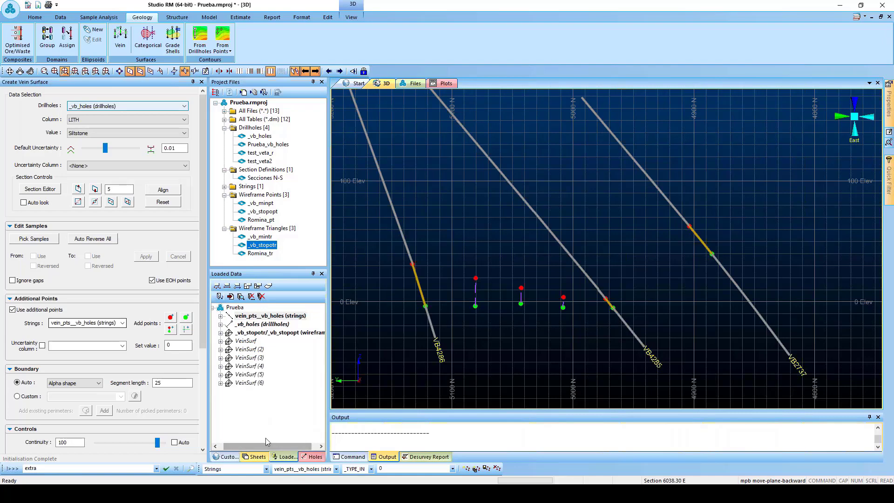
Step: Display the VeinSurf (6) slice again on the section and review the list of loaded data objects
click(254, 456)
click(252, 399)
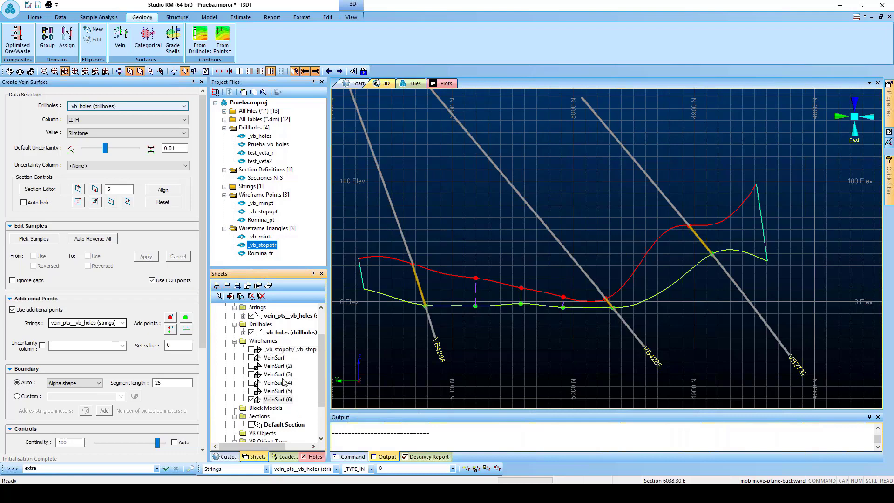
click(285, 457)
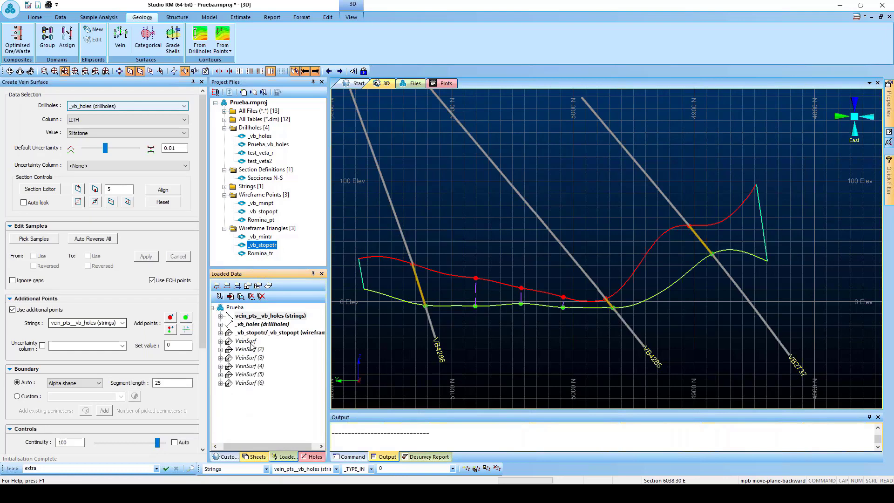
click(254, 457)
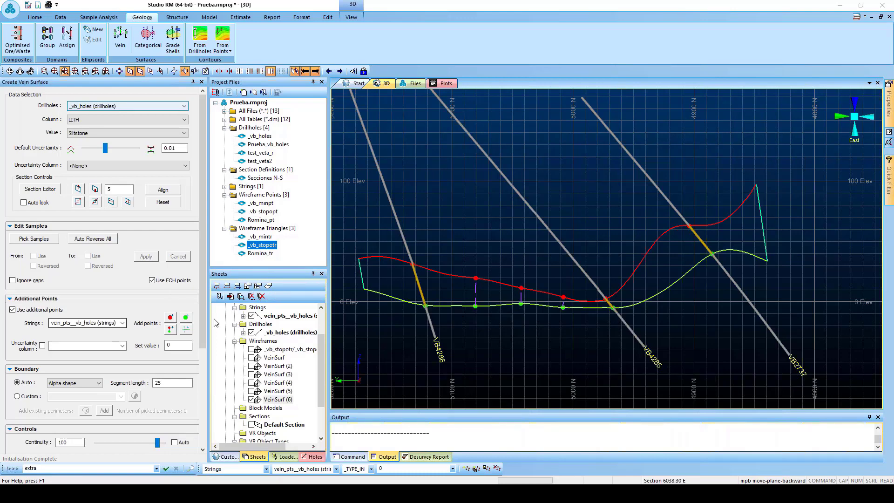
Step: Try the custom boundary option, check which strings it offers, and return the vein boundary to automatic
scroll(204, 317, down, 5)
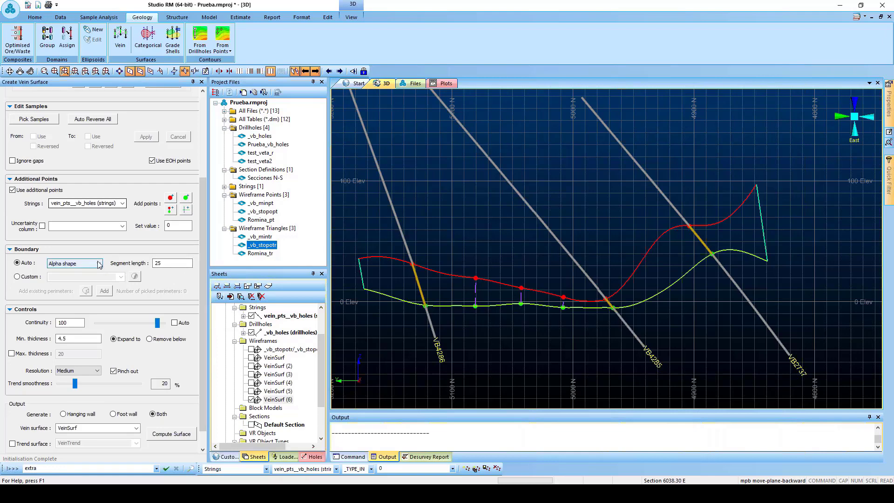
click(17, 276)
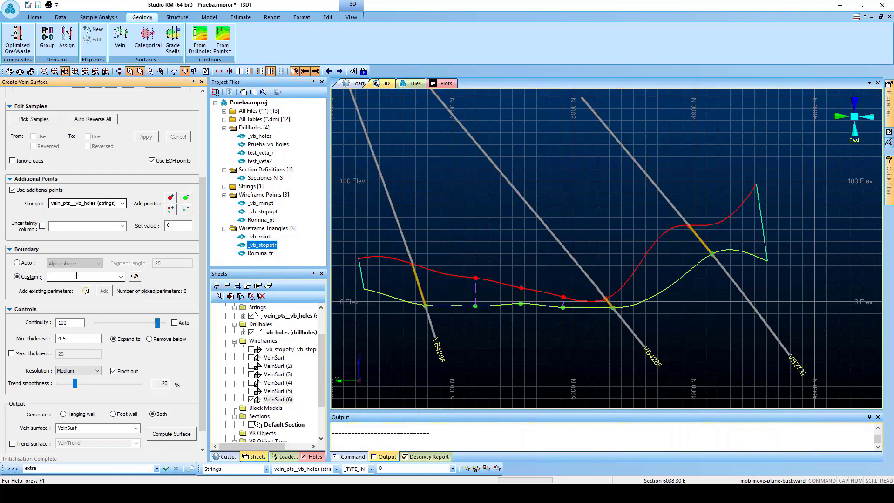
click(120, 278)
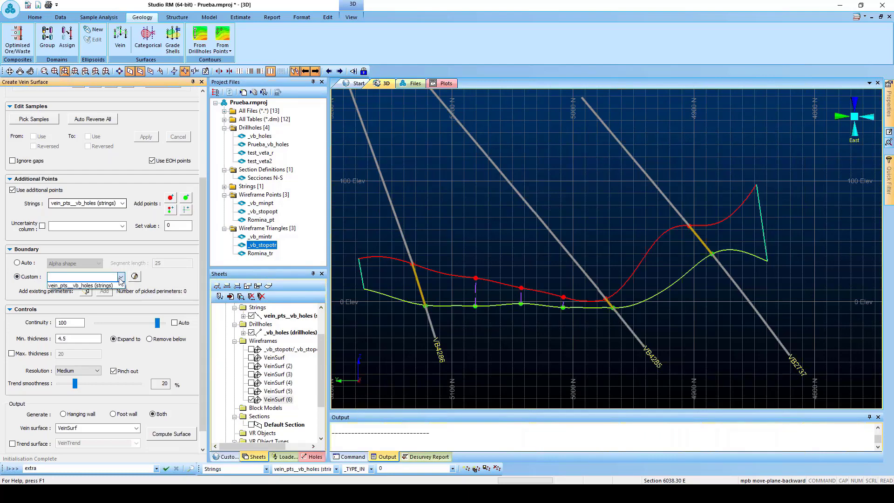
click(120, 278)
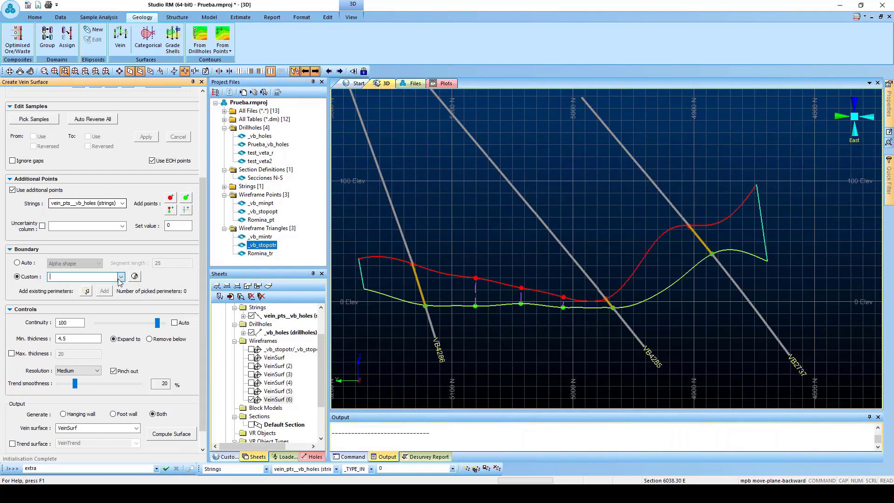
click(121, 278)
click(22, 263)
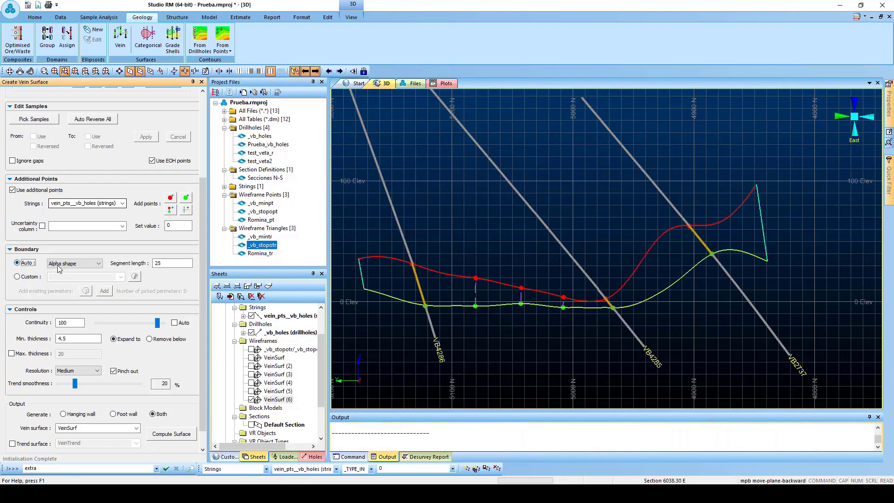
Step: Try the Aligned square, Radius and Radial interp automatic boundary types, and set the type back to Alpha shape
click(99, 263)
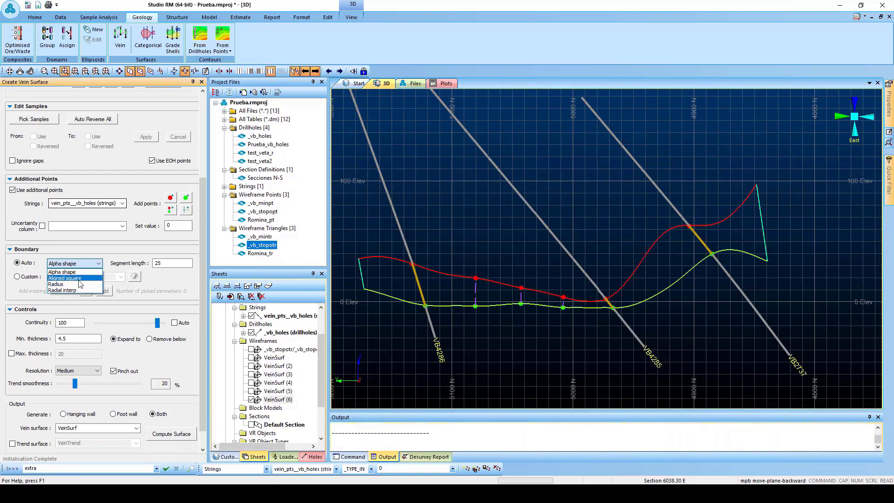
click(70, 278)
click(99, 263)
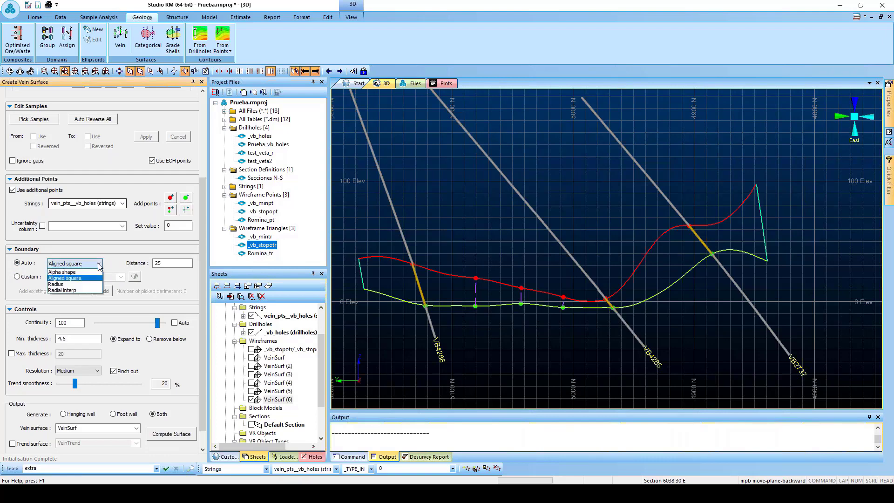
click(74, 283)
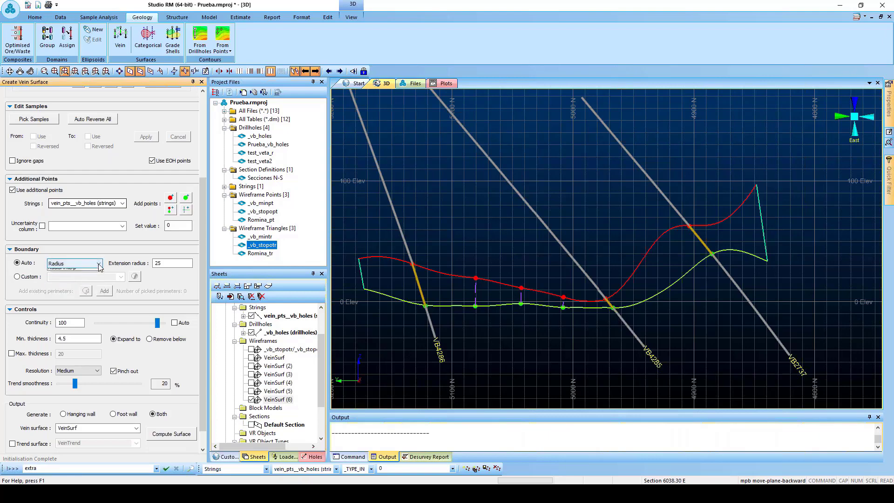
click(93, 265)
click(83, 291)
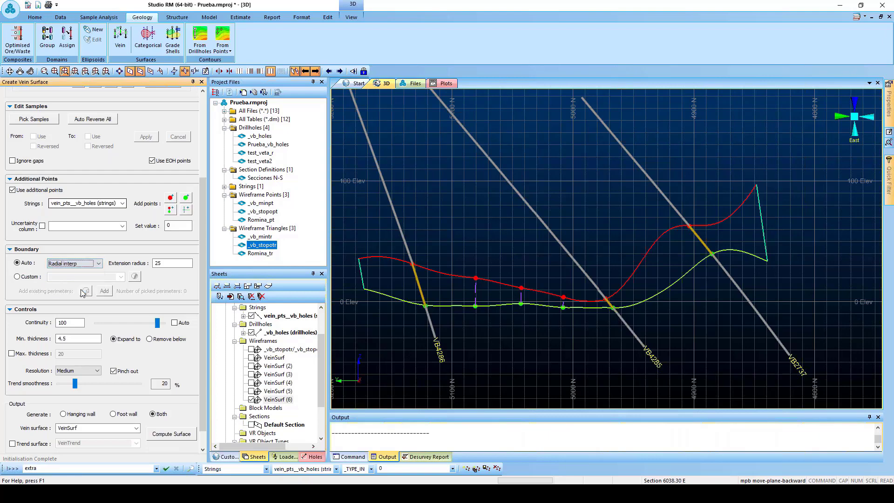
click(88, 264)
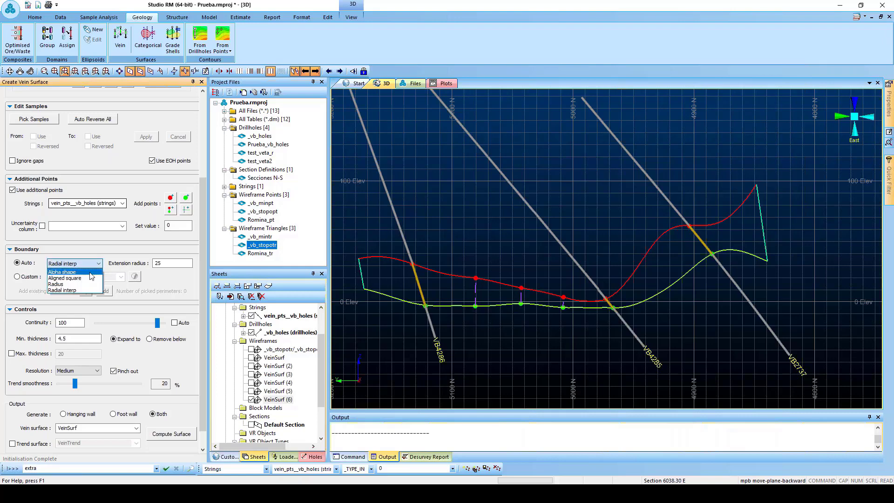
click(90, 272)
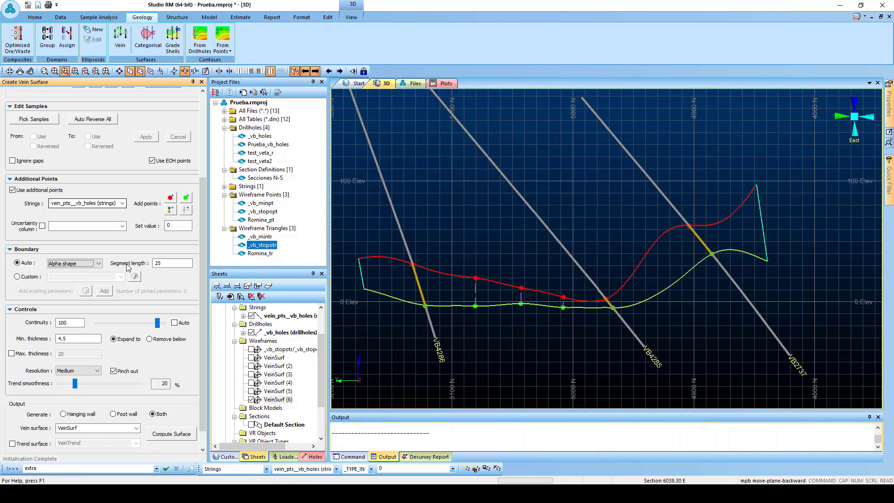
Step: Review the vein surface settings from data selection to output, and inspect the VeinSurf (6) slice on section 6038.30 E
drag(201, 285, 205, 209)
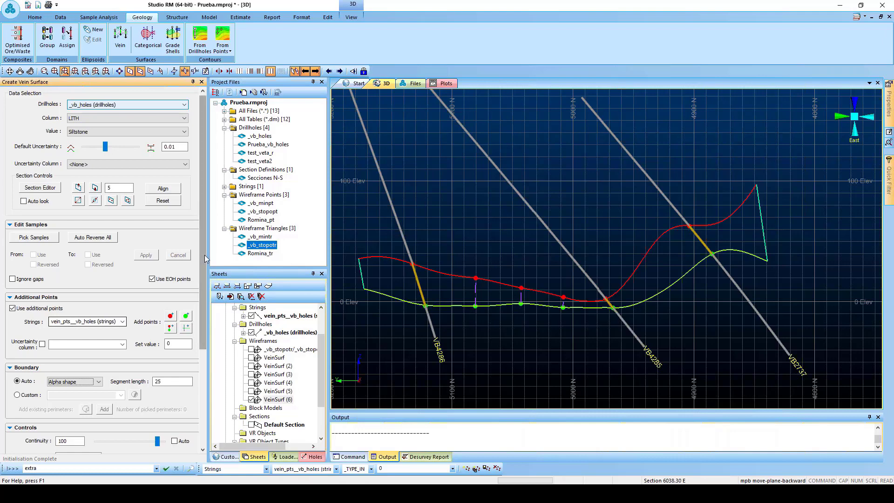
drag(205, 255, 196, 368)
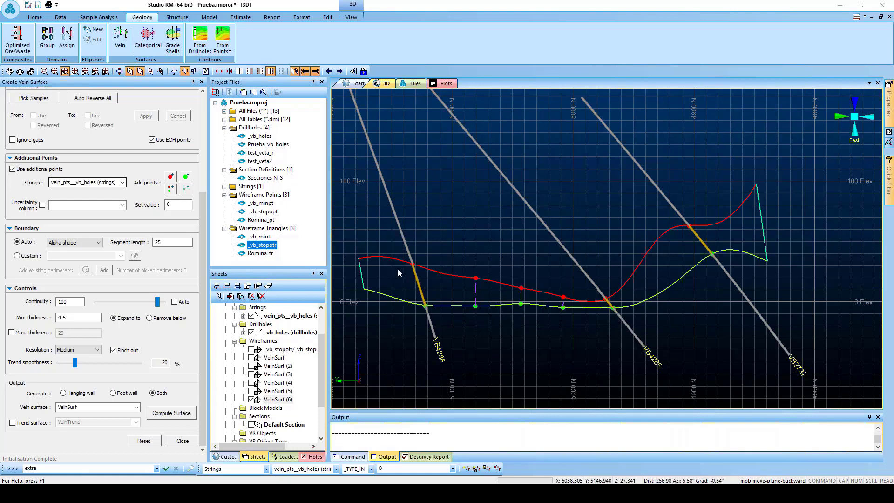
scroll(456, 254, down, 2)
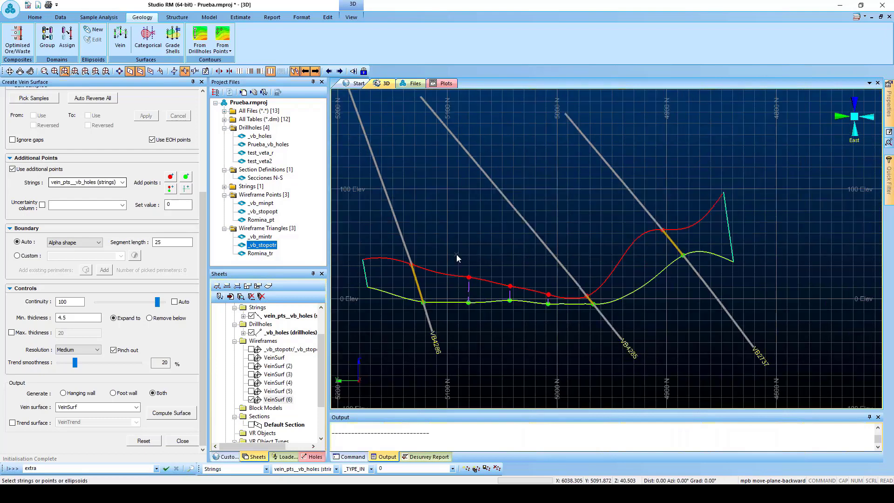
scroll(457, 255, up, 1)
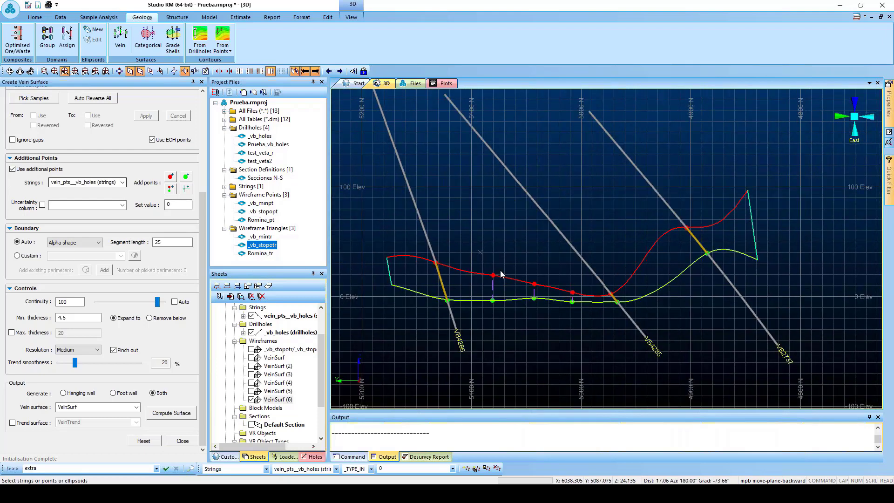
scroll(501, 274, down, 1)
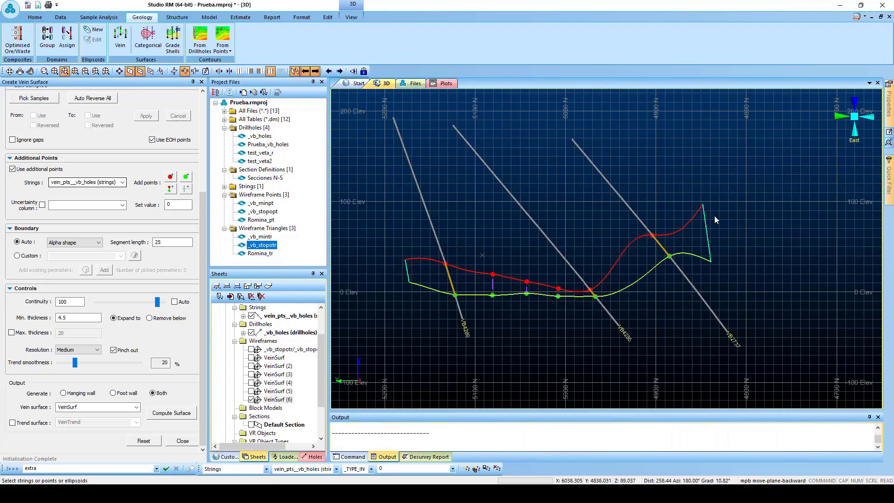
Step: Inspect the VeinSurf (6) slice on sections 6013.30 E and 5988.30 E, and return the section plane to 6038.30 E
click(316, 71)
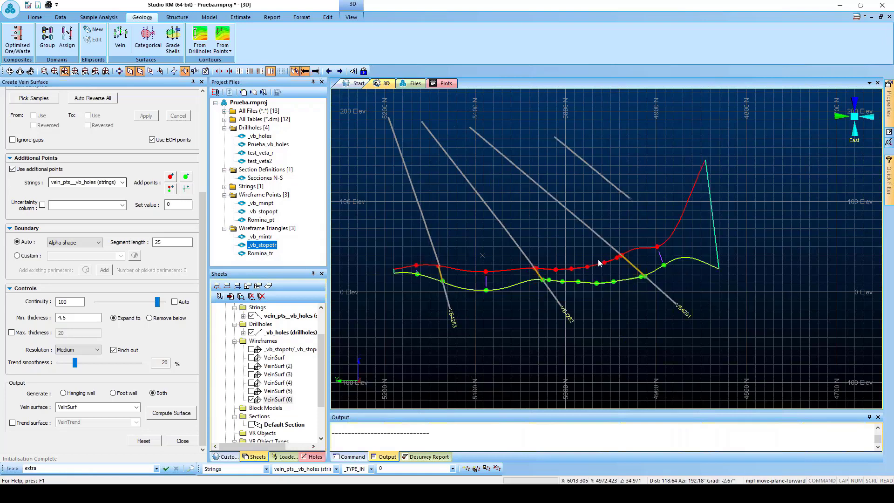
click(316, 72)
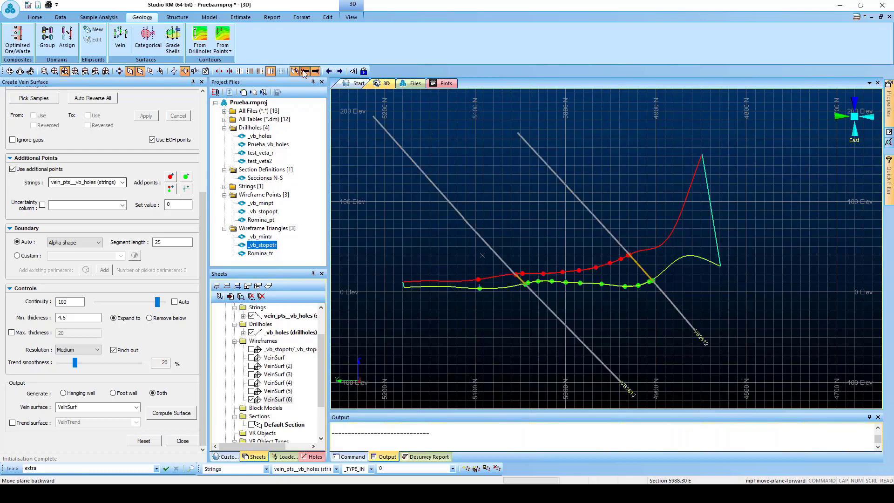
click(305, 72)
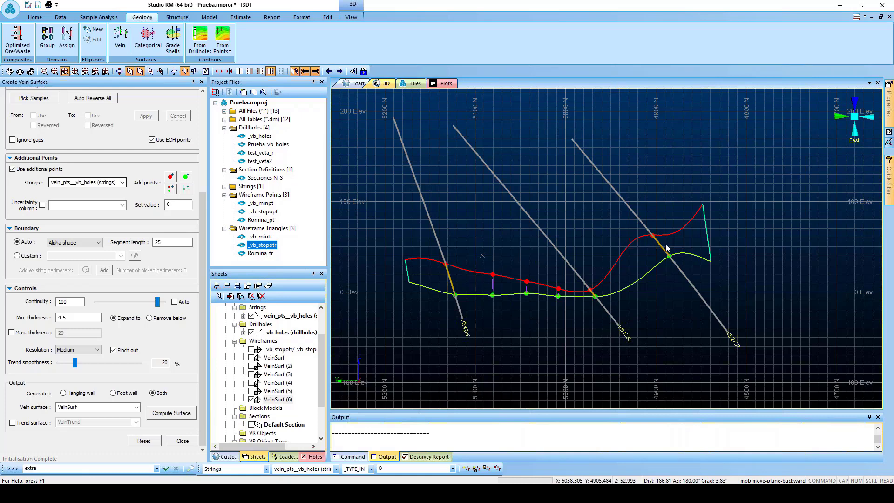
scroll(665, 245, down, 2)
scroll(552, 264, up, 3)
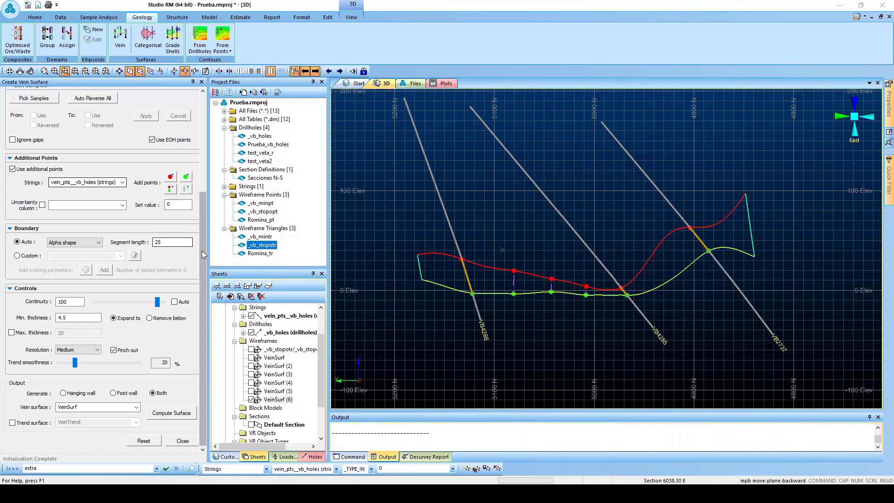
drag(205, 255, 205, 237)
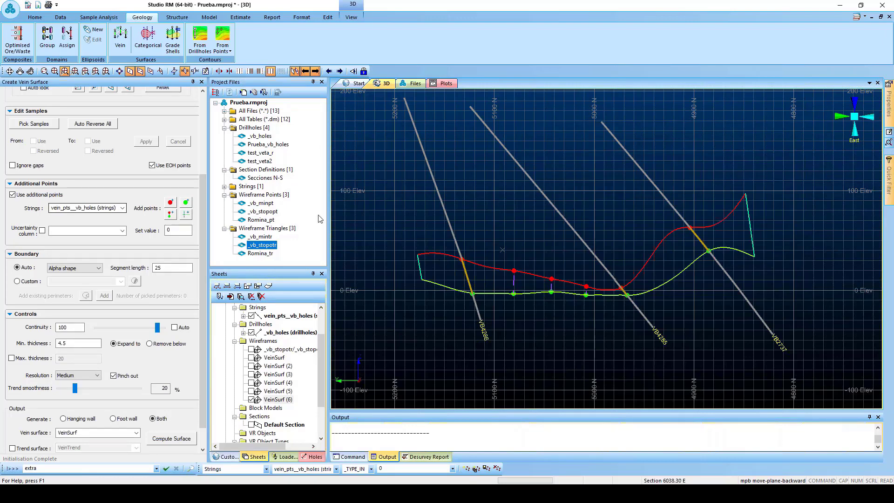
scroll(203, 209, up, 5)
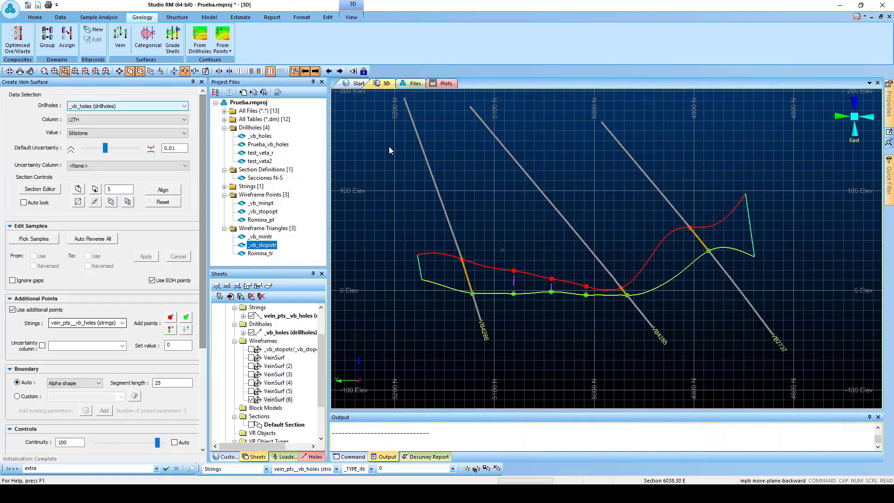
Step: Save the VeinSurf (6) wireframe as an extended precision Datamine file named veinsurf_6
click(279, 400)
right_click(280, 403)
click(284, 457)
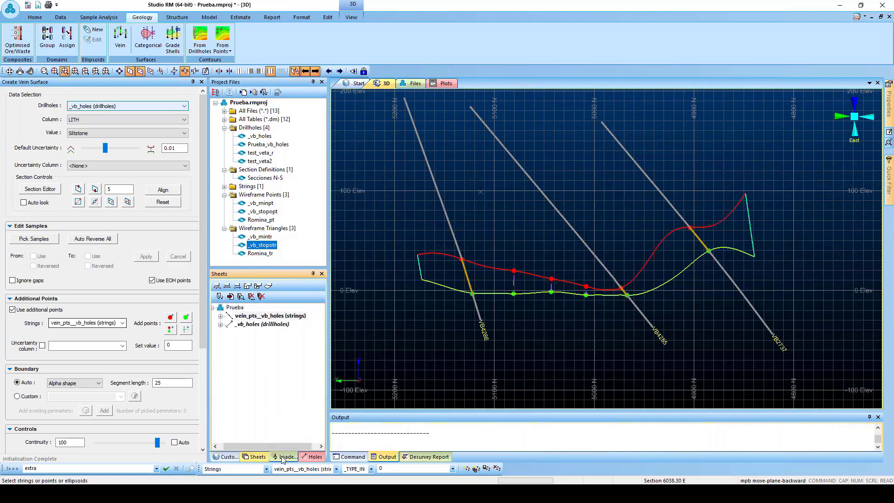
right_click(247, 382)
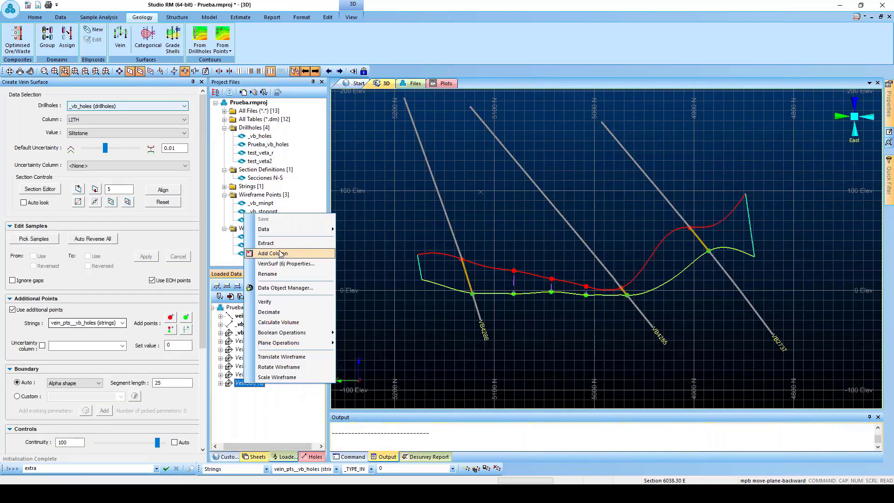
mouse_move(295, 232)
click(370, 254)
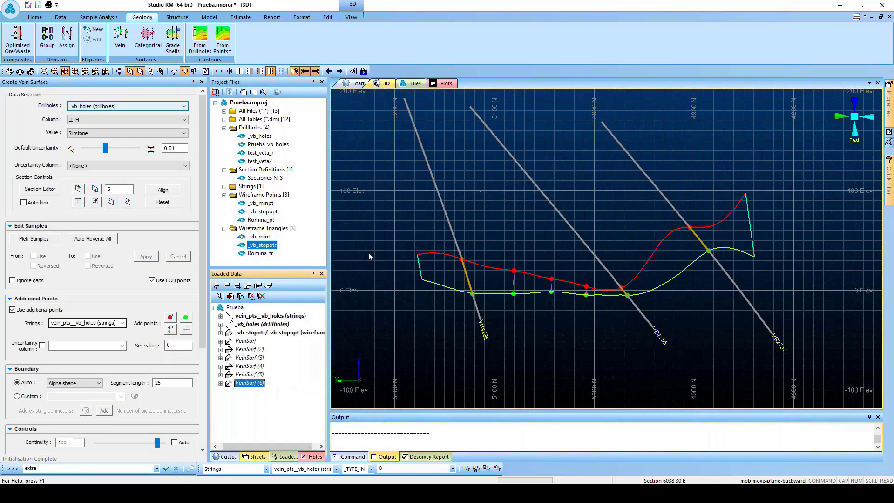
click(416, 249)
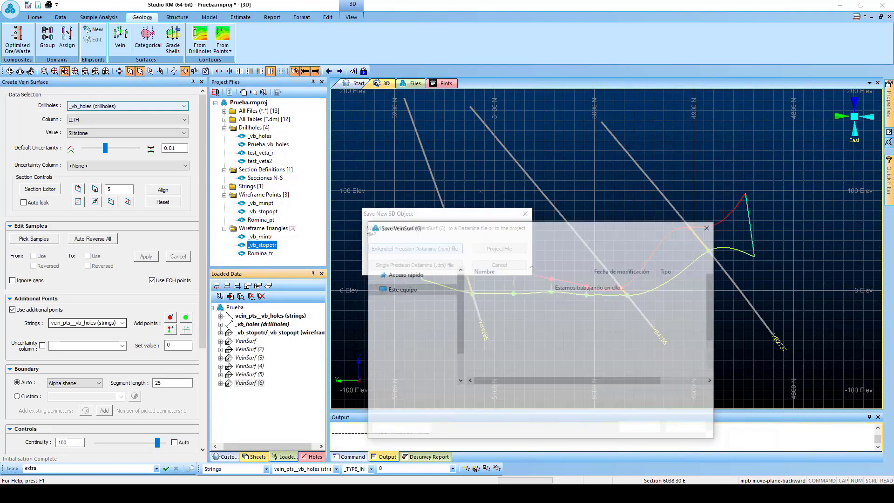
click(636, 427)
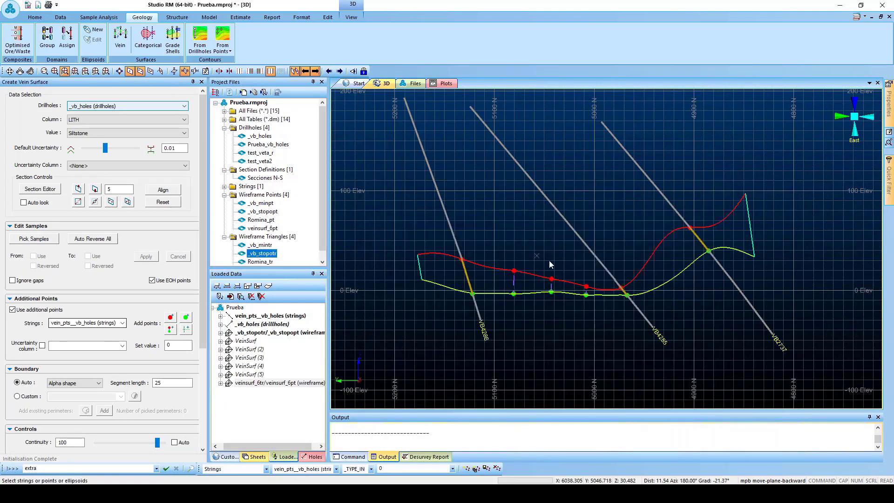
Step: Unload all data, continuing despite the unsaved objects, and close the Create Vein Surface tool
scroll(550, 262, down, 4)
scroll(550, 262, up, 2)
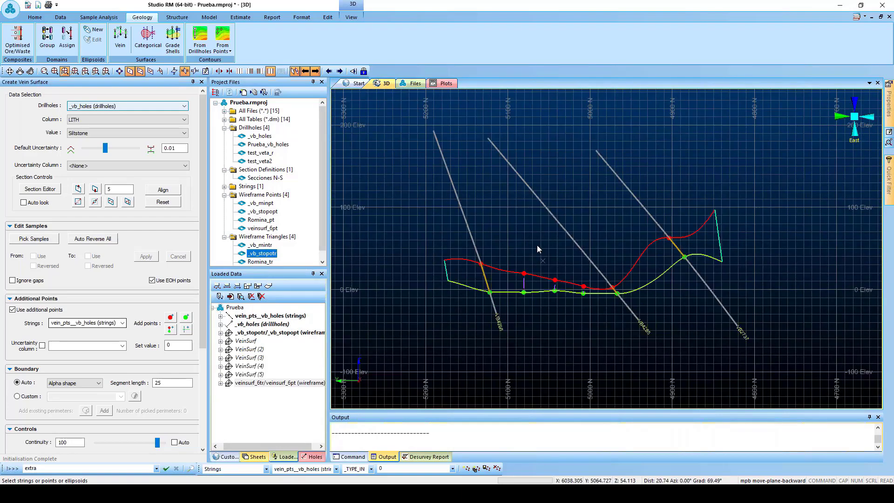
key(u)
key(a)
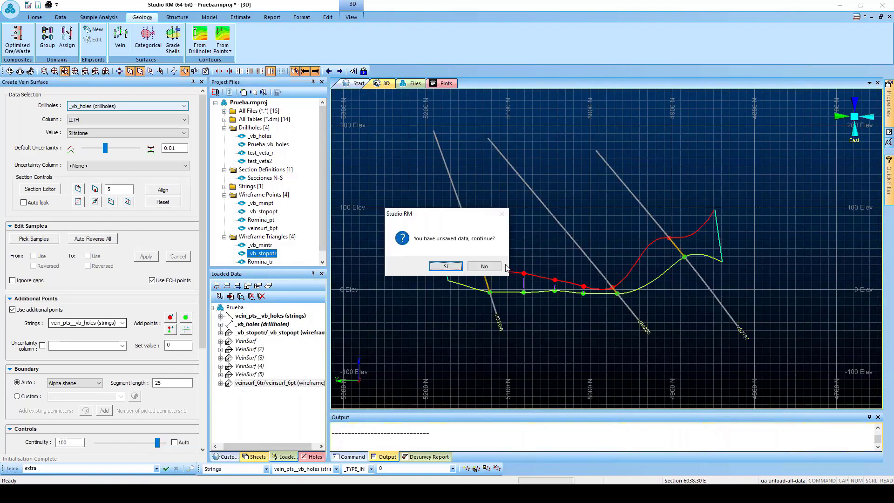
click(453, 267)
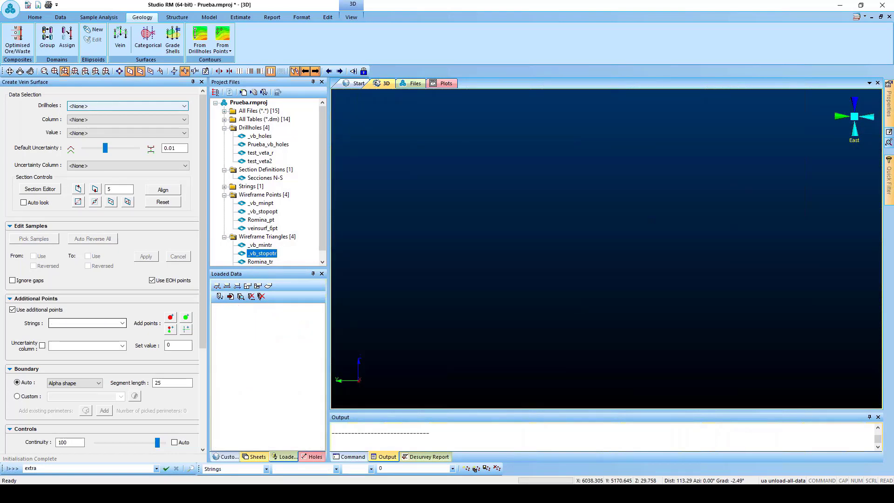
click(202, 82)
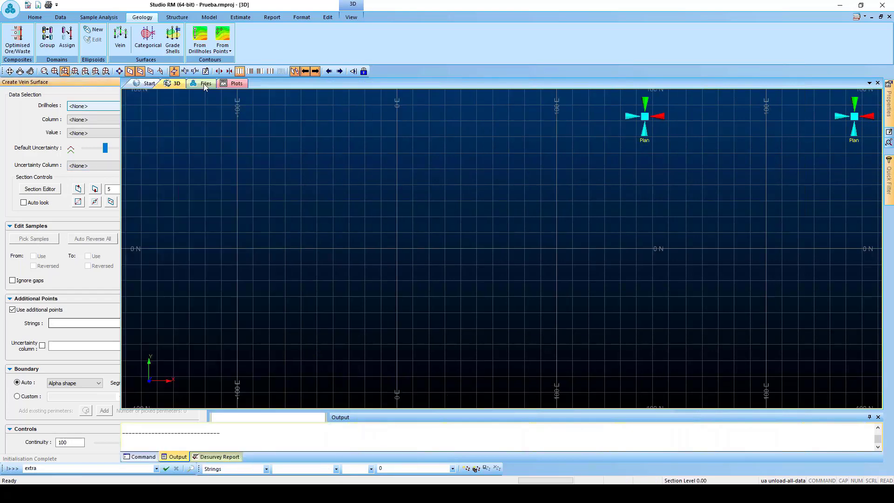
Step: Load the Prueba_vb_holes drillholes into the 3D view and tilt the view to an oblique angle
click(64, 145)
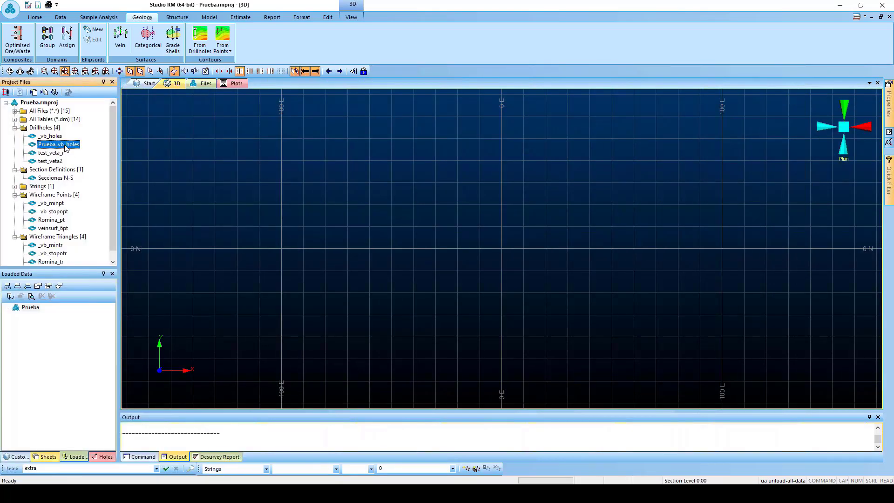
mouse_move(63, 145)
mouse_down()
mouse_move(329, 184)
mouse_move(475, 225)
mouse_up()
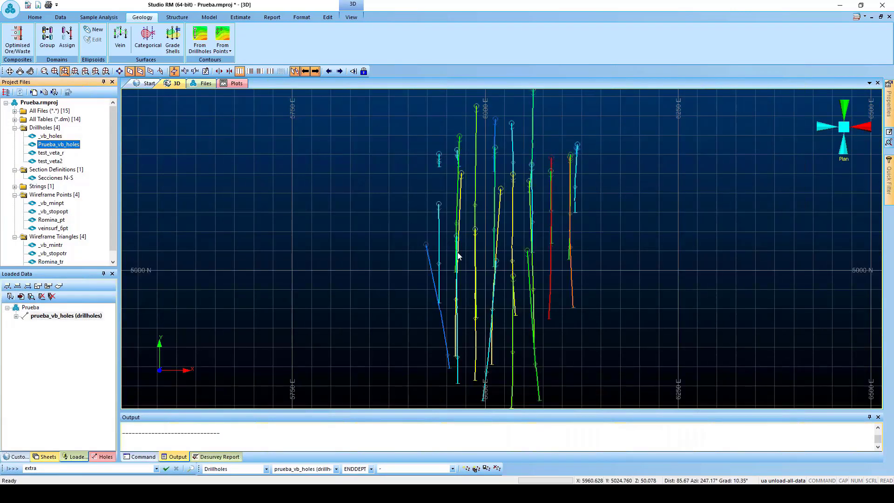
shift+drag(479, 260, 573, 213)
Step: Apply the ID_LITH display template to the prueba_vb_holes drillholes
click(46, 457)
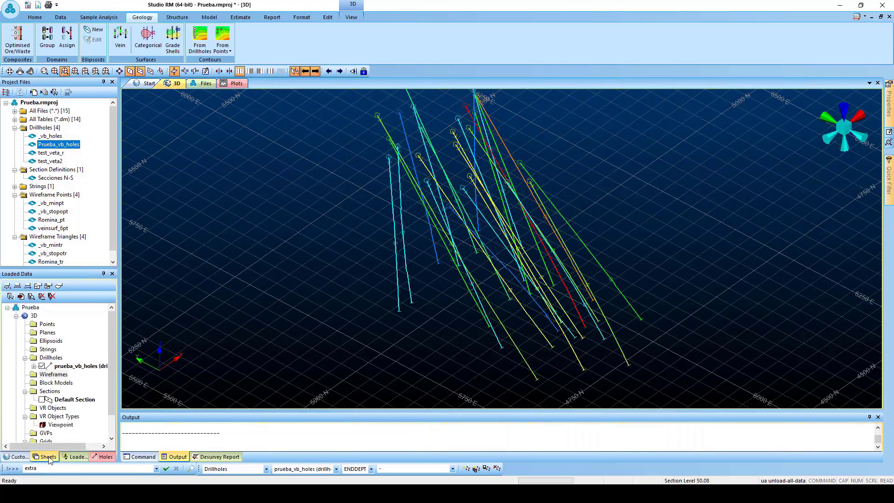
right_click(88, 367)
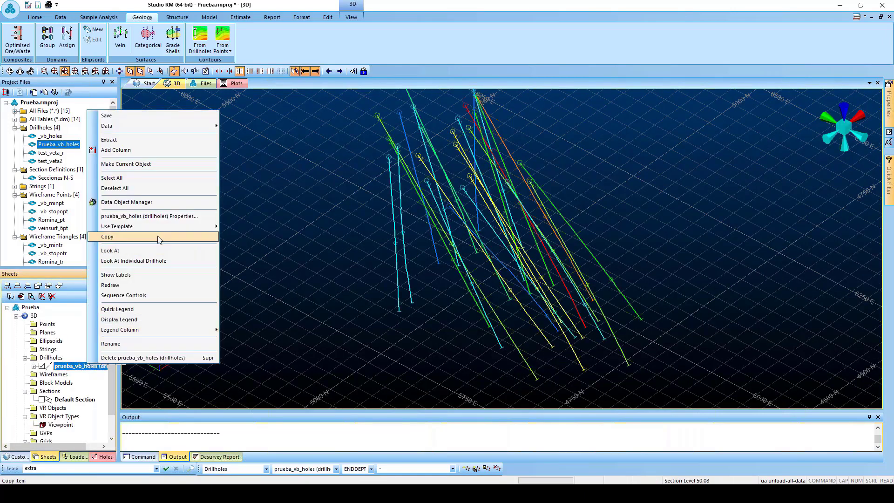
mouse_move(161, 227)
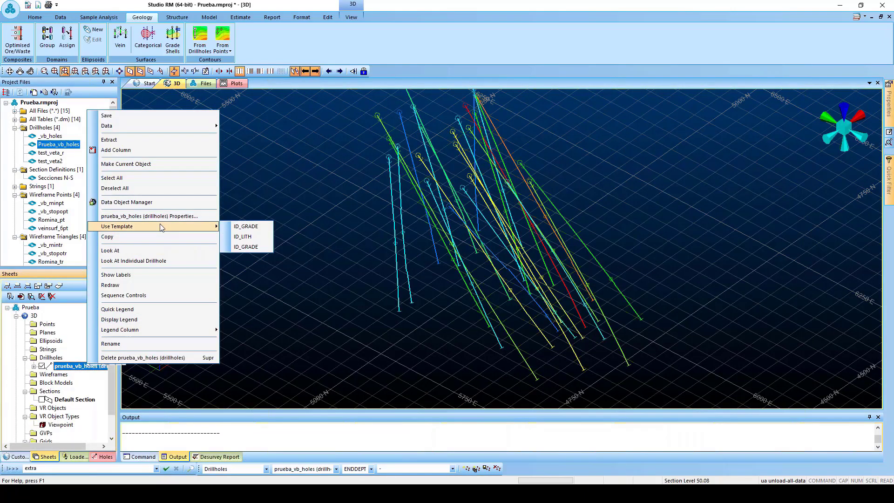
click(248, 237)
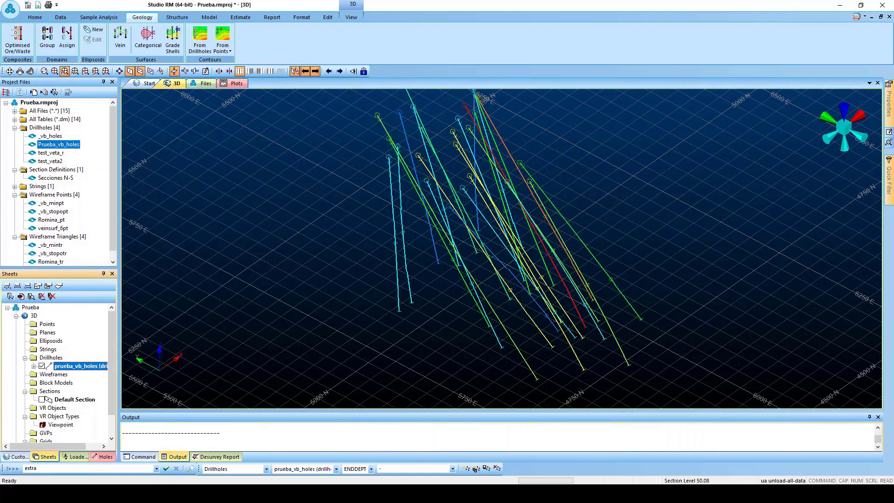
scroll(506, 311, up, 1)
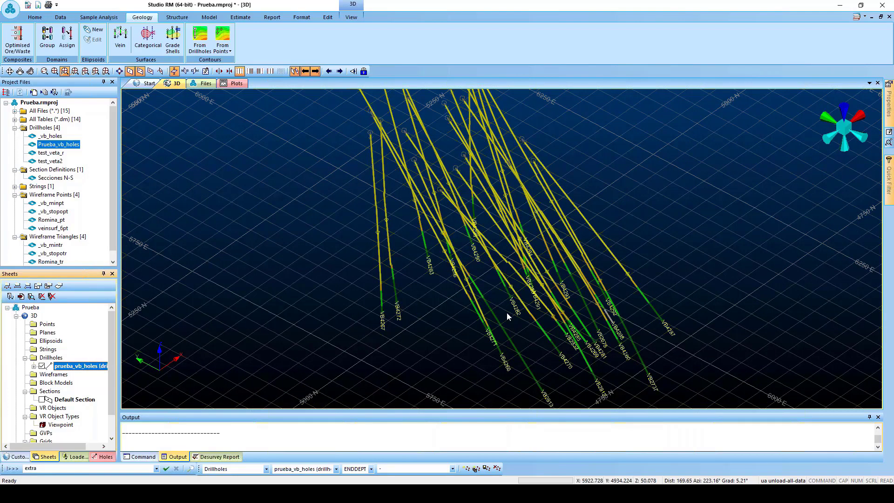
scroll(507, 312, up, 1)
shift+drag(504, 275, 503, 247)
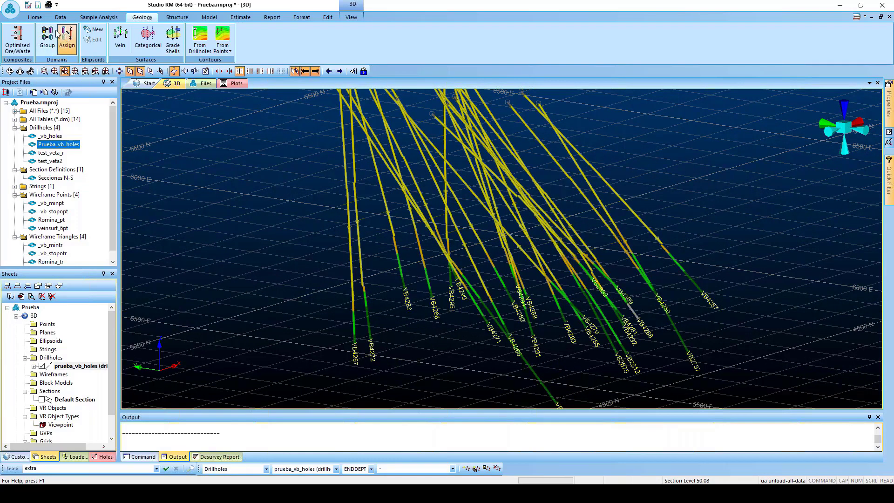
Step: Open the Group Lithology tool and examine the lithology intervals along the drillholes in 3D
click(48, 46)
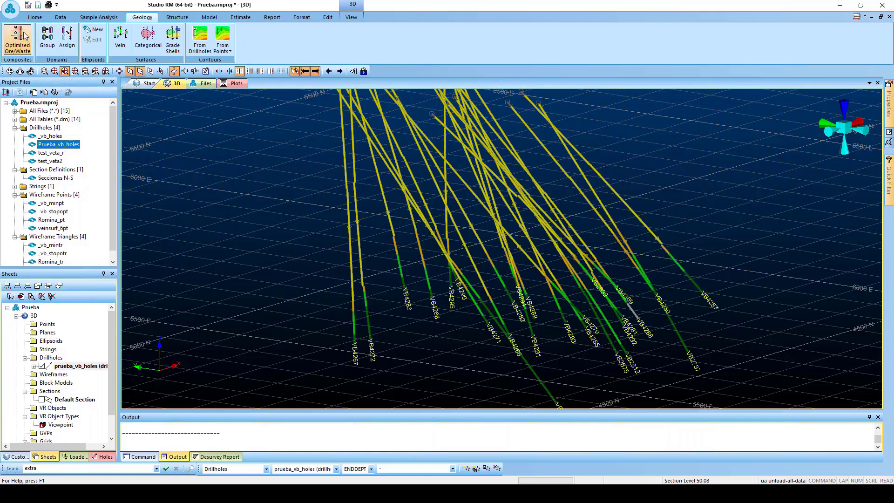
click(50, 38)
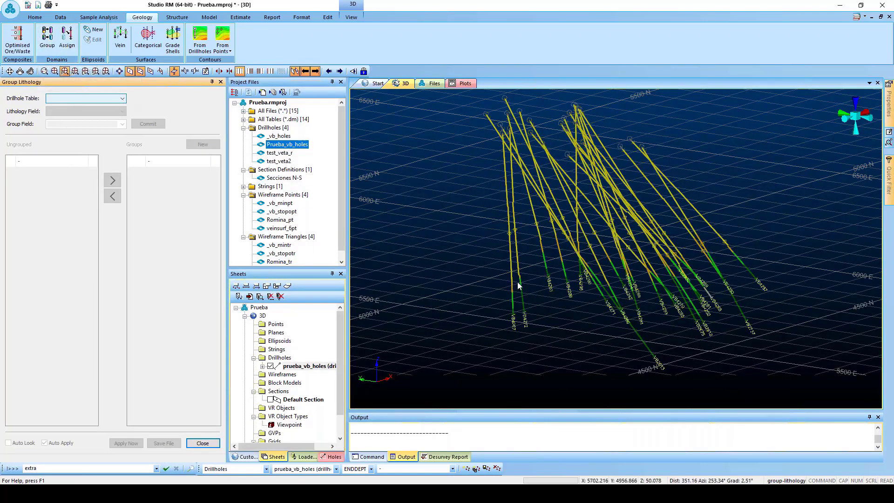
scroll(624, 292, up, 2)
scroll(624, 292, up, 3)
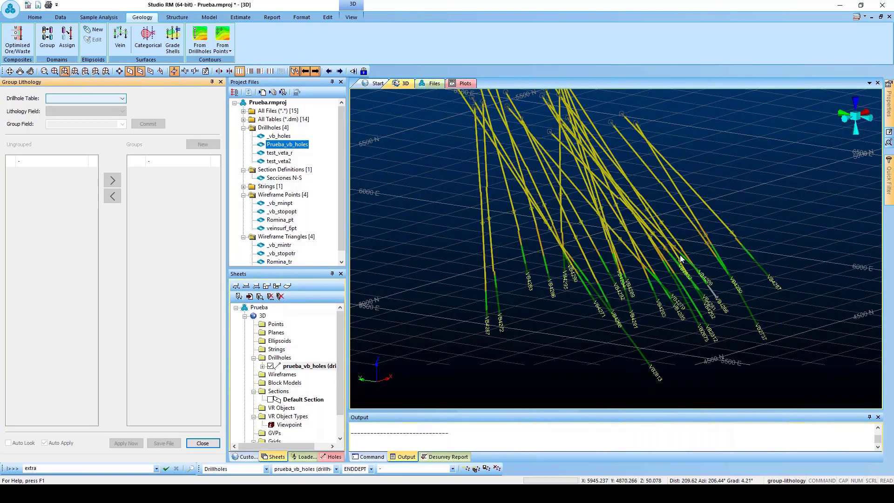
scroll(649, 277, up, 1)
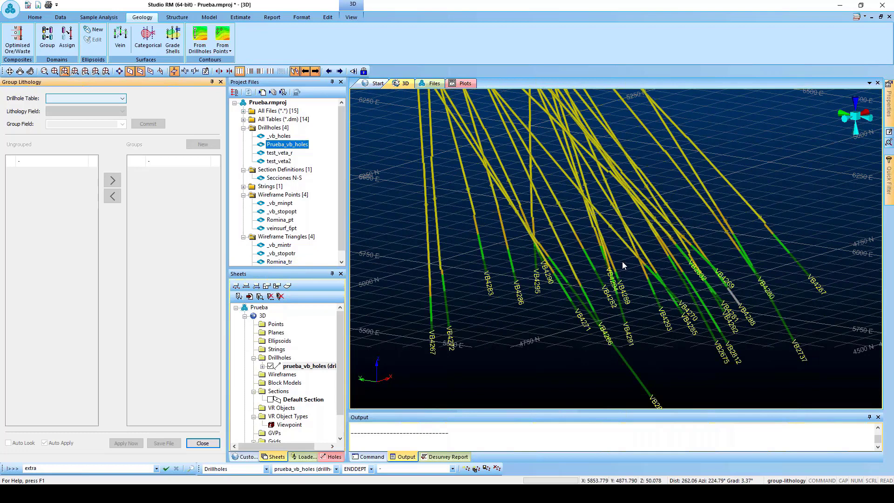
scroll(599, 258, up, 2)
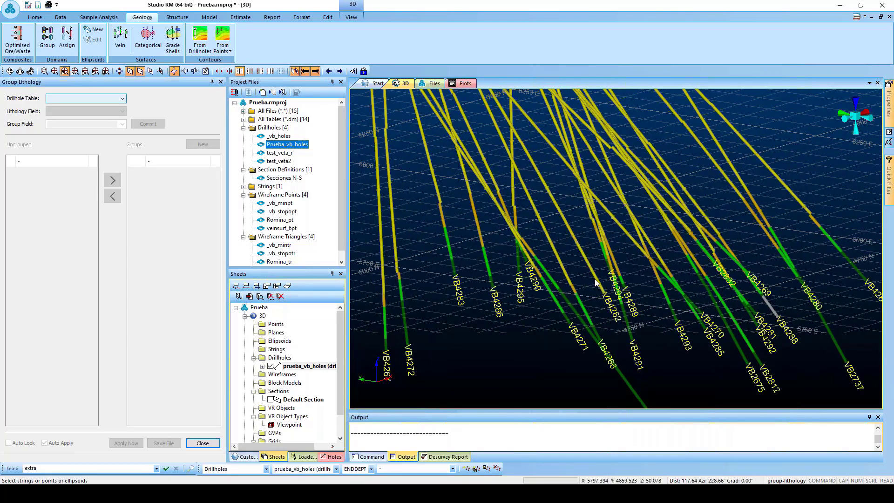
scroll(573, 291, up, 1)
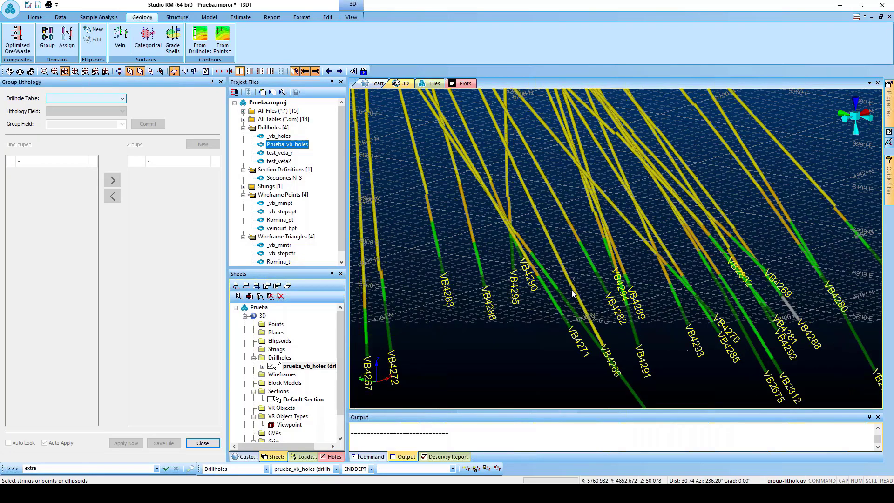
scroll(593, 261, down, 3)
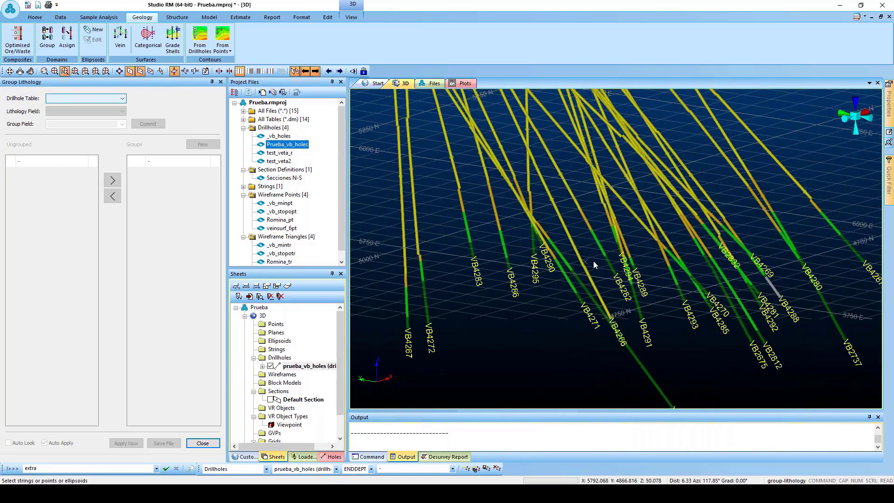
scroll(593, 260, down, 1)
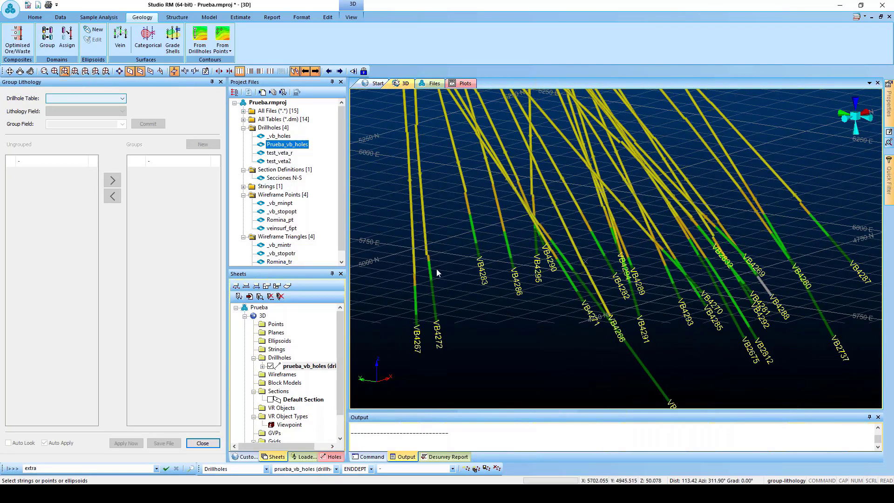
scroll(456, 282, down, 1)
scroll(457, 281, down, 1)
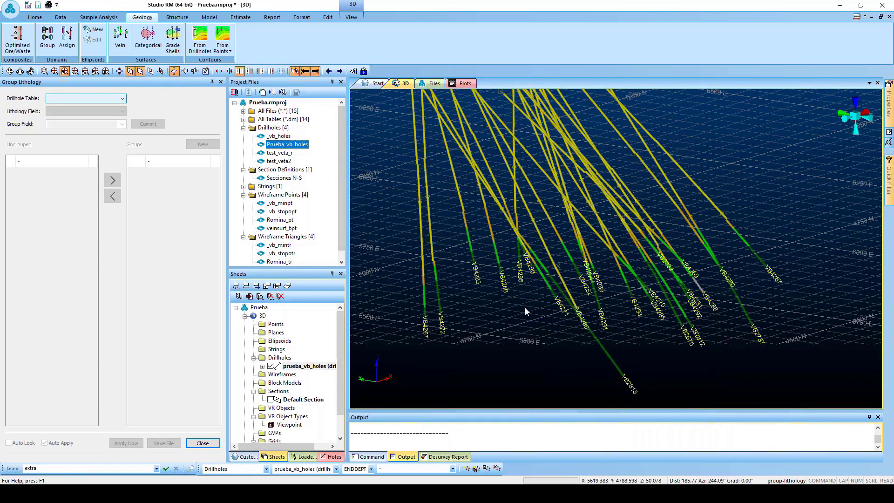
drag(524, 307, 552, 299)
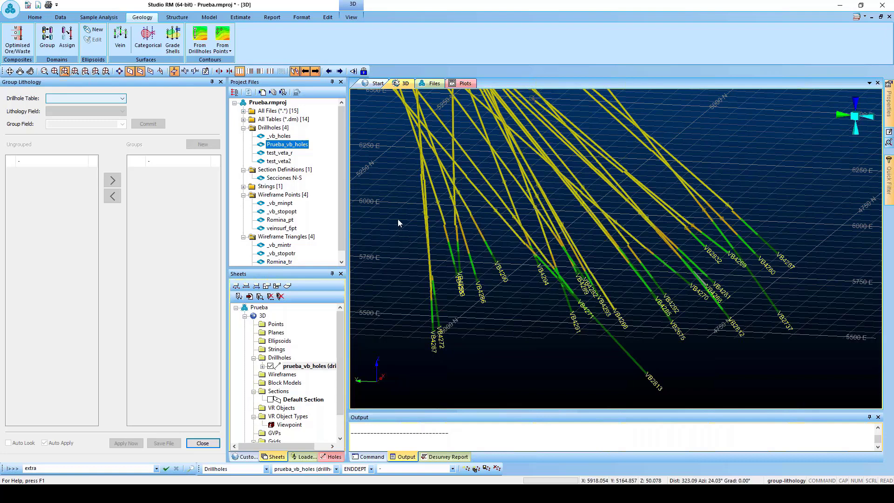
Step: Display the LITH colour legend of the prueba_vb_holes drillholes beside them in the 3D view, and close the drillhole properties
double_click(308, 367)
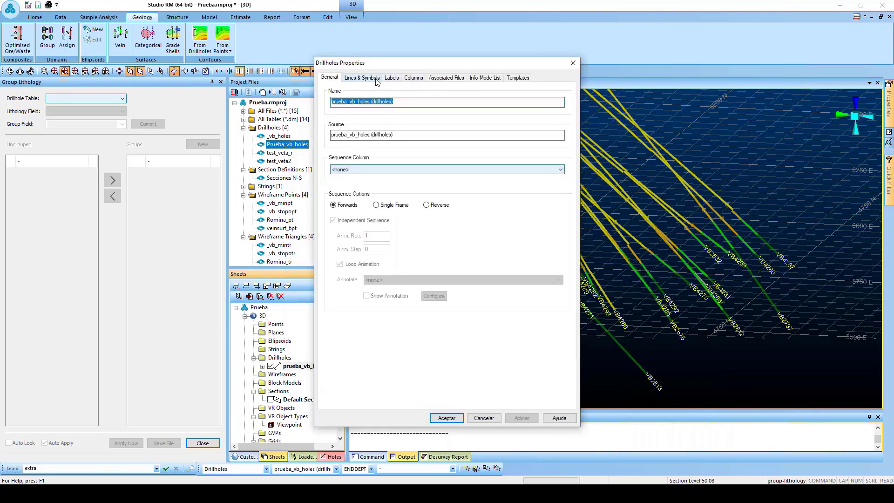
click(377, 79)
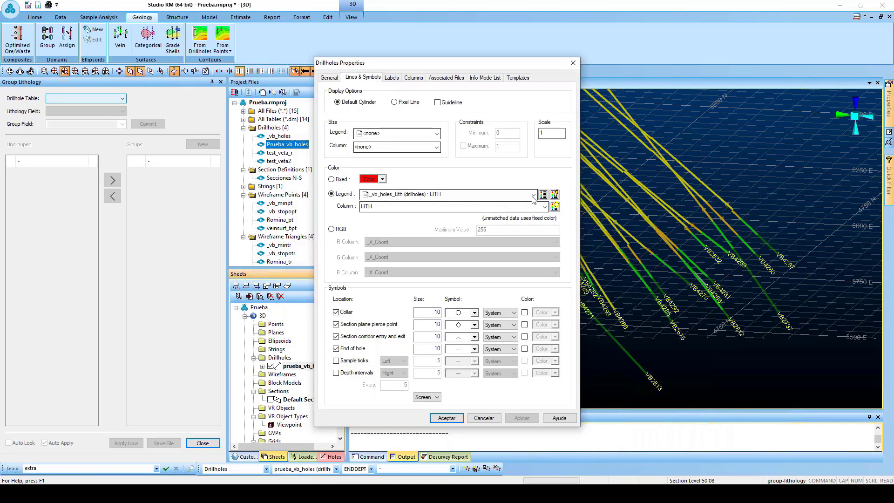
click(543, 194)
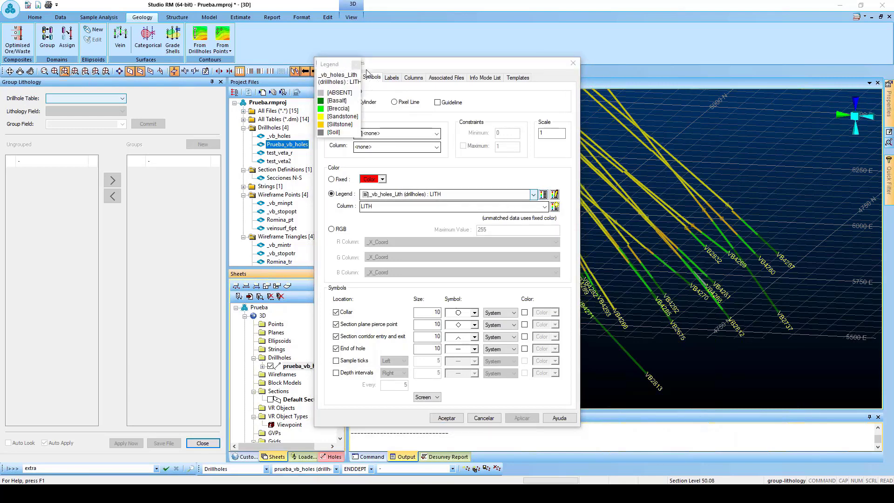
drag(359, 63, 879, 139)
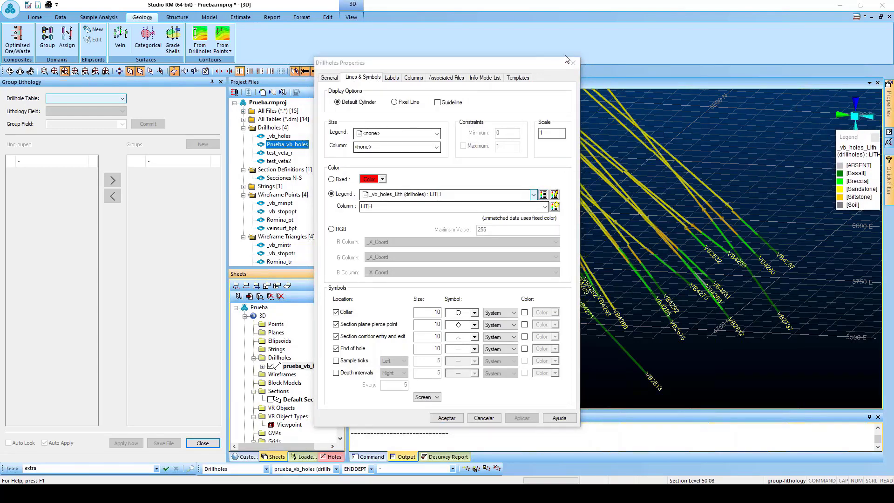
click(574, 65)
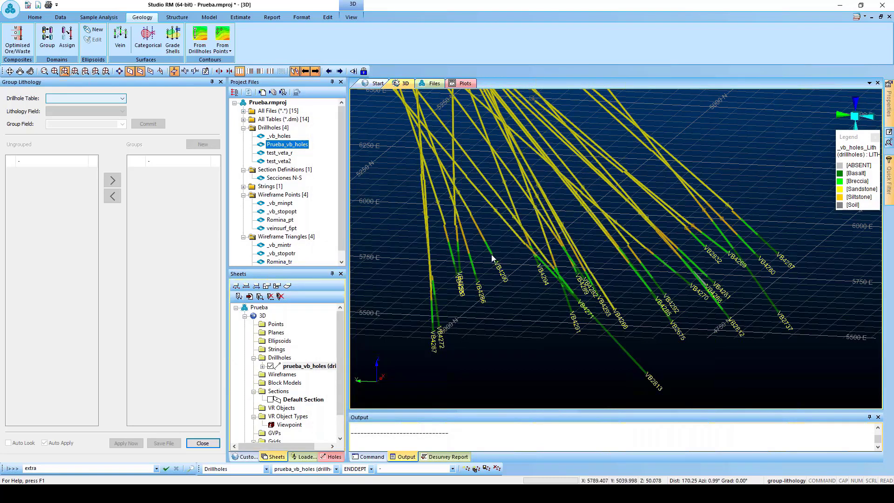
Step: Compare the drillhole lithologies with the legend, and open the Prueba_vb_holes file in the Datamine Table Editor
scroll(492, 259, up, 3)
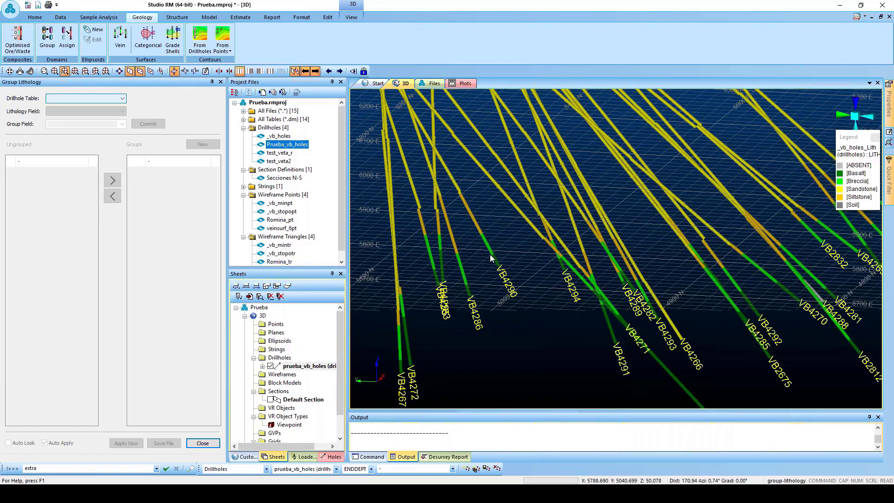
scroll(490, 258, up, 1)
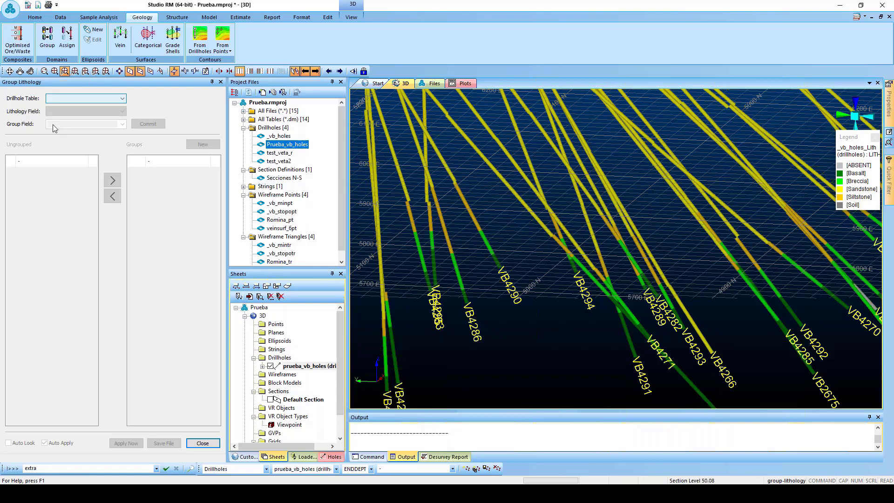
double_click(287, 145)
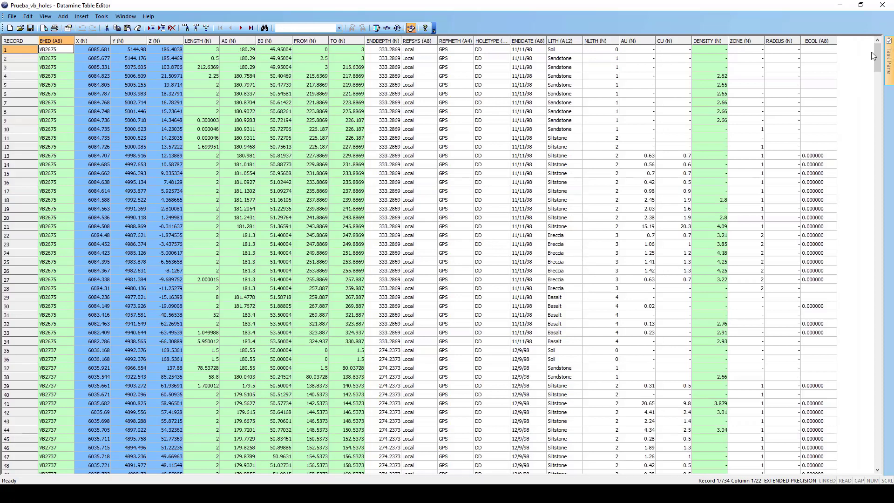
Step: Close the table and set up the lithology grouping of prueba_vb_holes with LITH as lithology field and LITH2 as group field
click(883, 5)
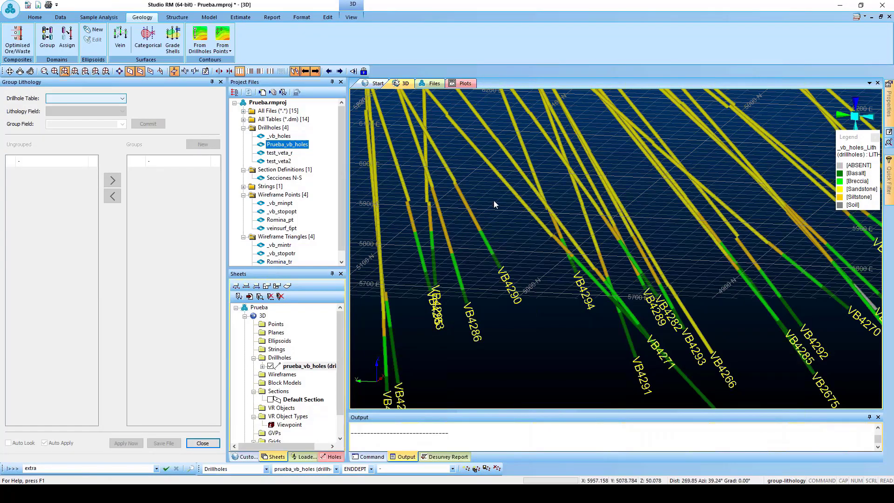
click(122, 99)
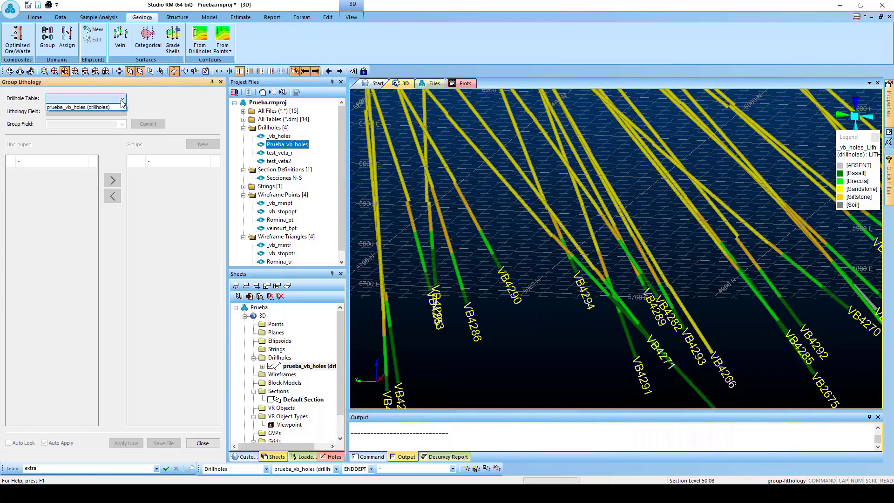
click(90, 108)
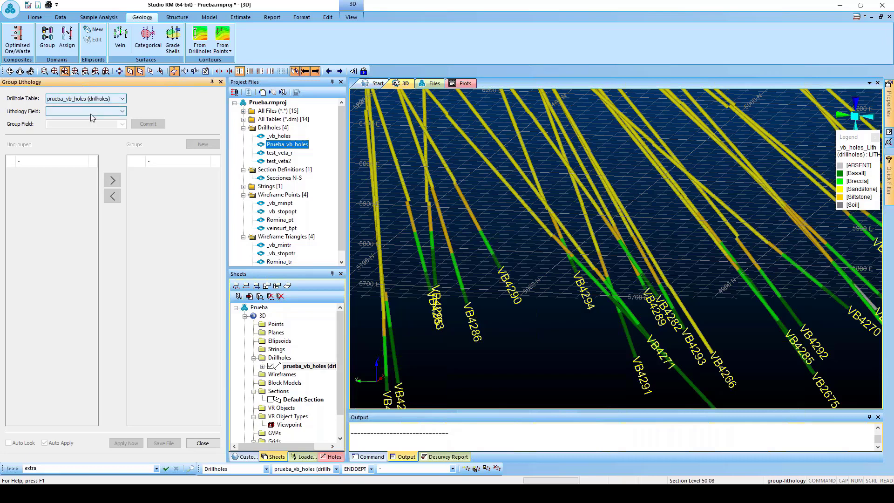
click(122, 111)
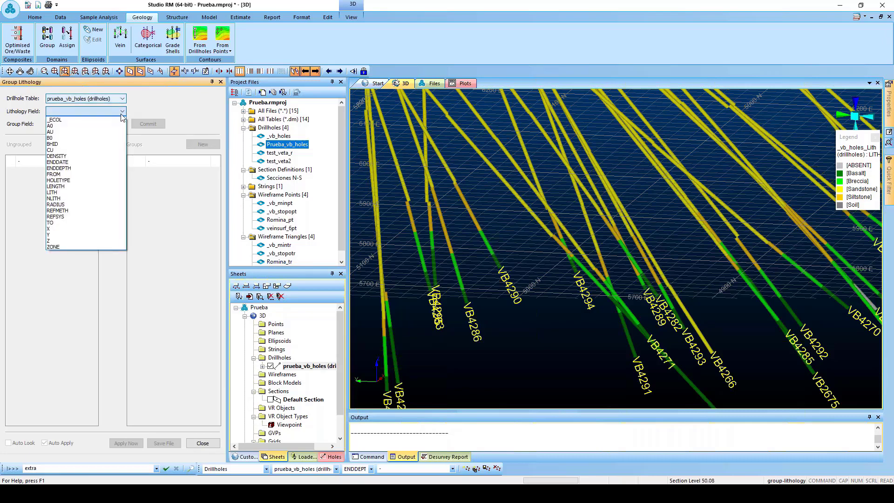
click(72, 192)
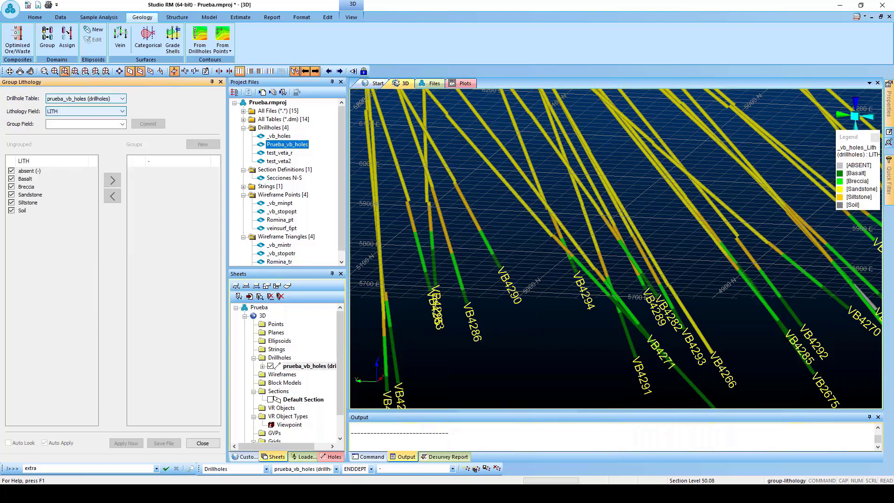
click(78, 125)
key(Return)
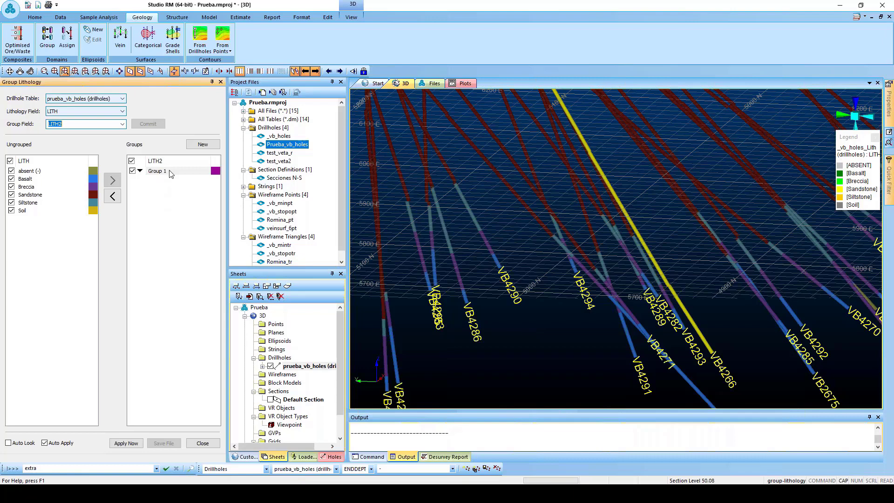
Step: Hide the absent, Basalt, Sandstone and Soil intervals of the prueba_vb_holes drillholes in the 3D view
click(12, 172)
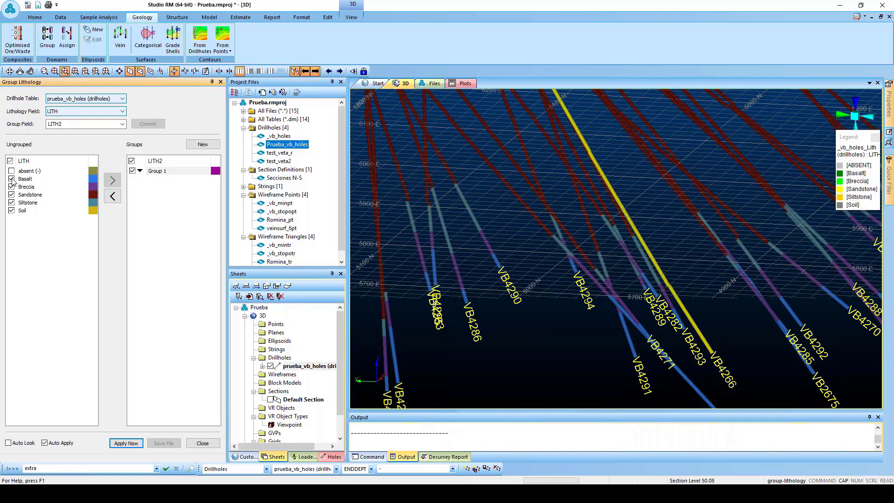
click(12, 179)
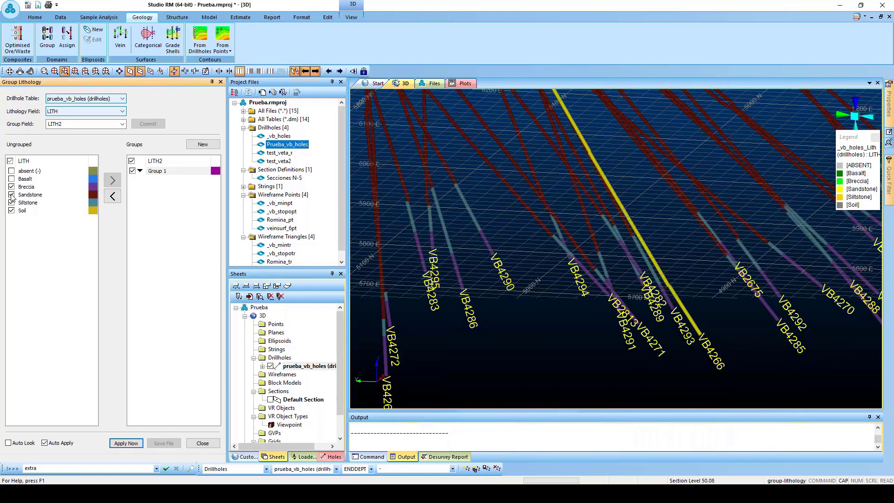
click(12, 195)
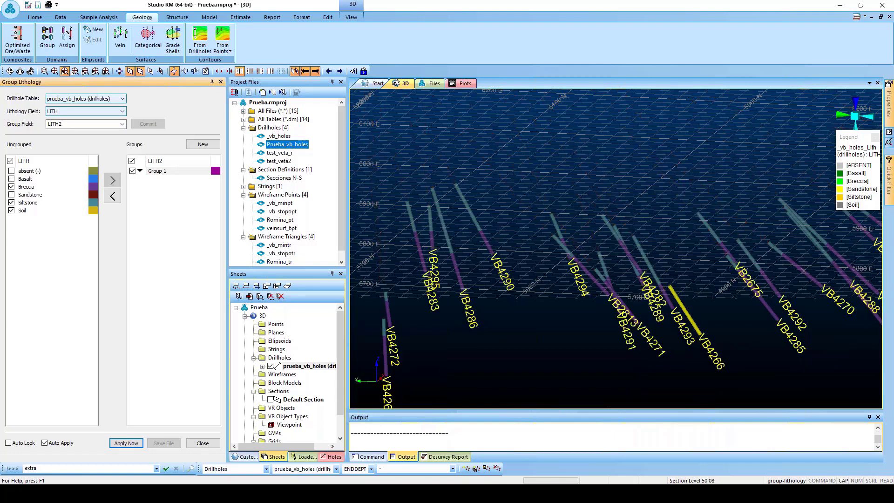
Step: Add the Breccia and Siltstone lithologies to Group 1 of the LITH2 field
click(32, 186)
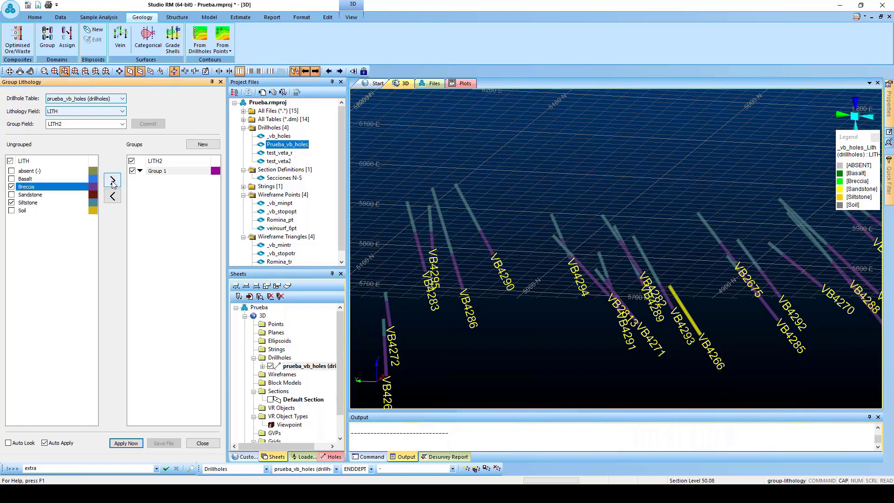
click(113, 182)
click(33, 194)
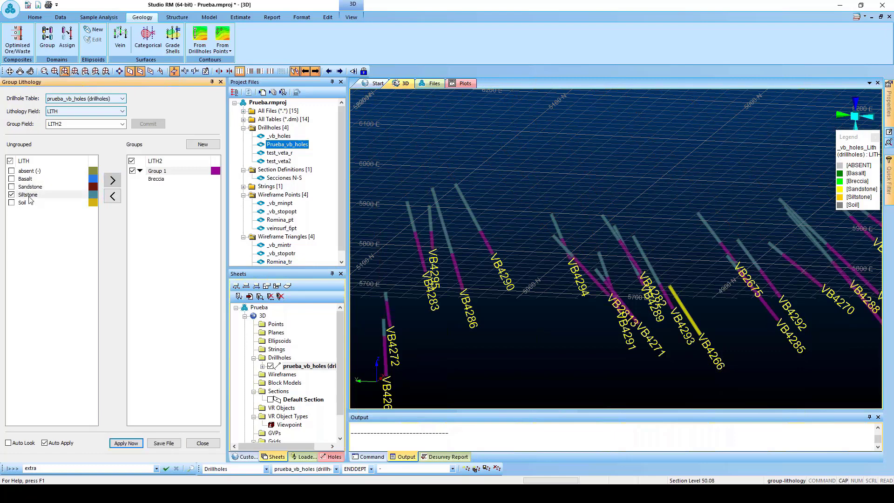
click(113, 180)
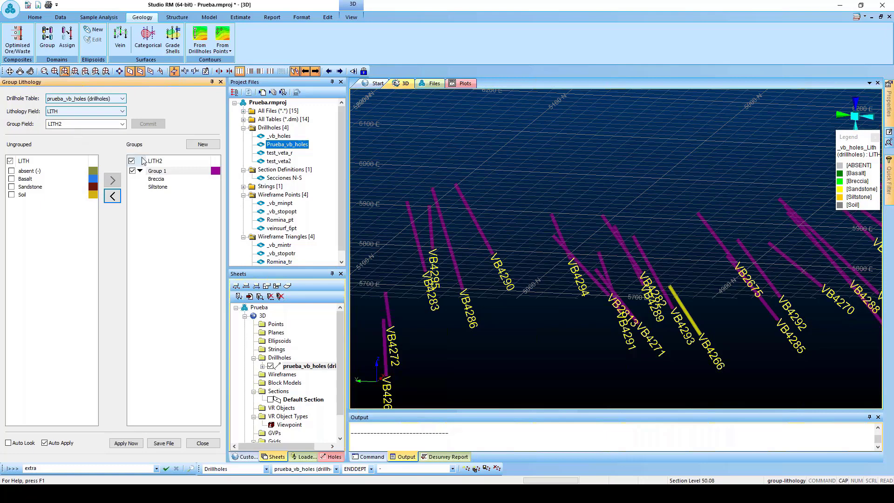
Step: Rename Group 1 as MinZone and save the grouped drillholes to file
click(169, 174)
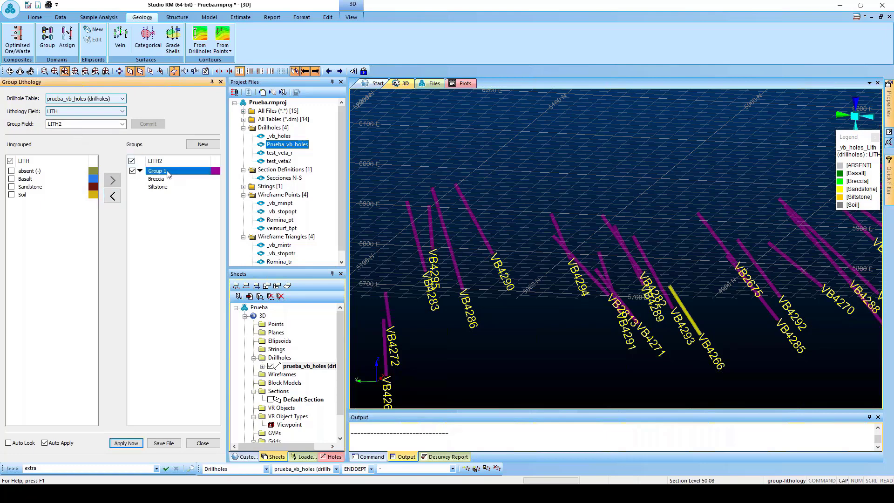
click(163, 173)
drag(166, 172, 146, 174)
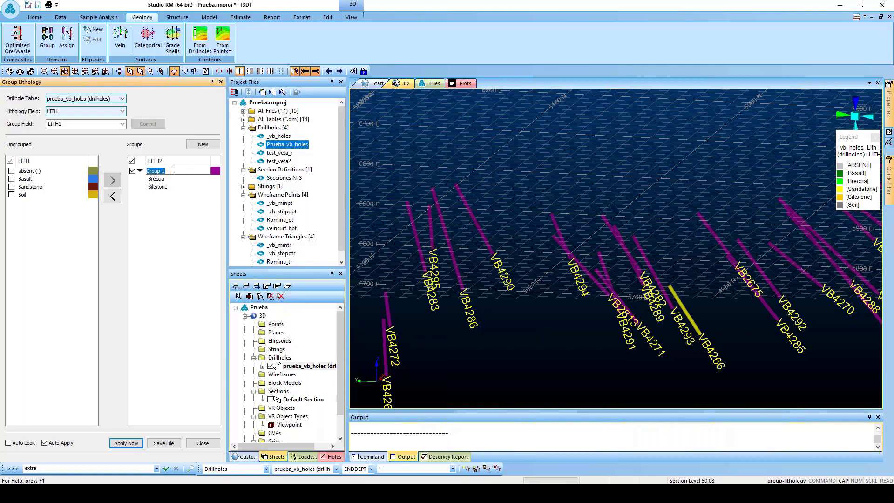
text(Zone)
click(163, 445)
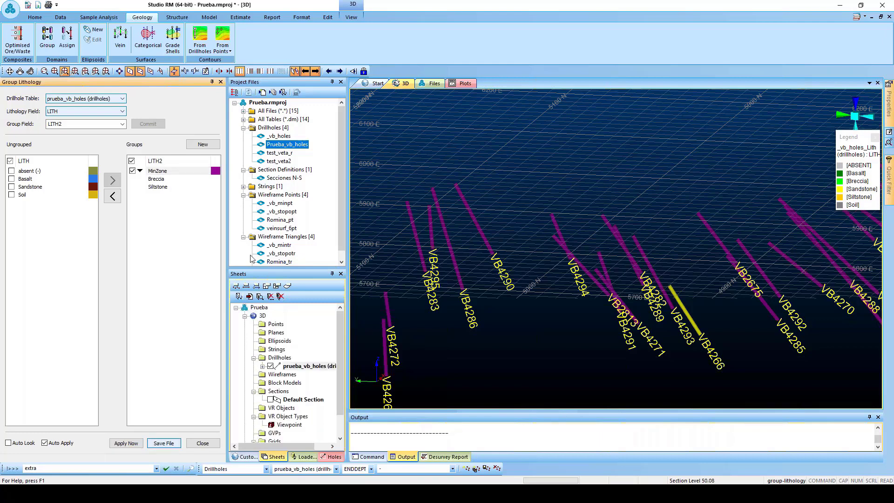
Step: Open the Prueba_vb_holes table, compare the LITH and LITH2 values of records 11 to 28, and close the table
click(294, 146)
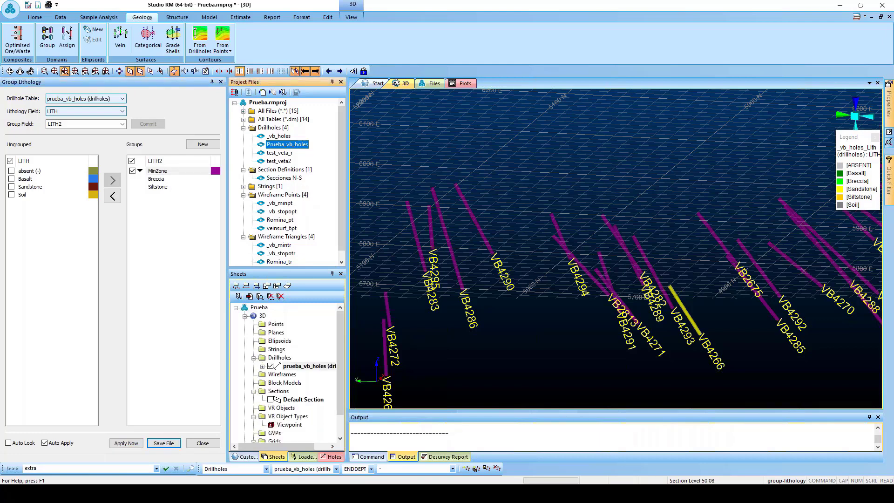
double_click(288, 145)
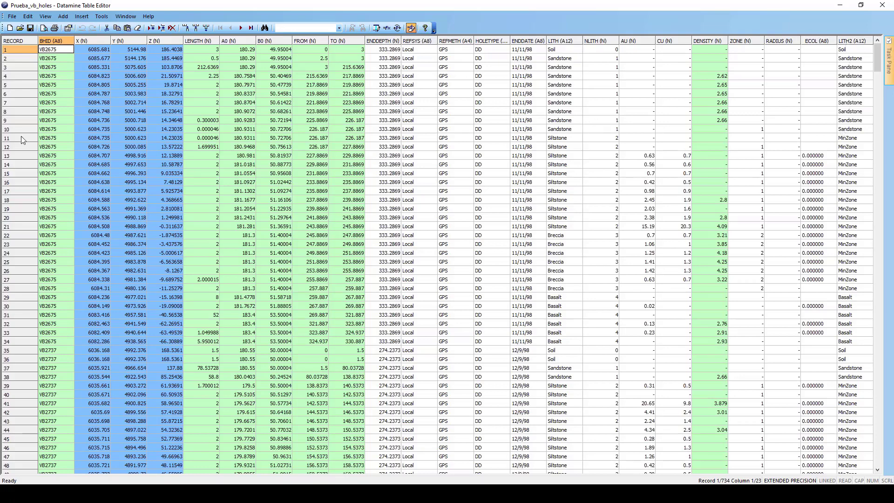
drag(21, 139, 30, 294)
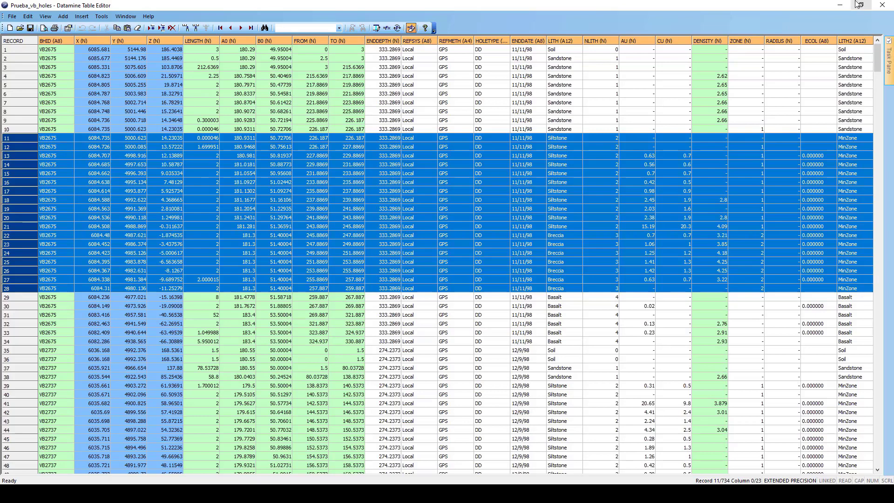
click(881, 6)
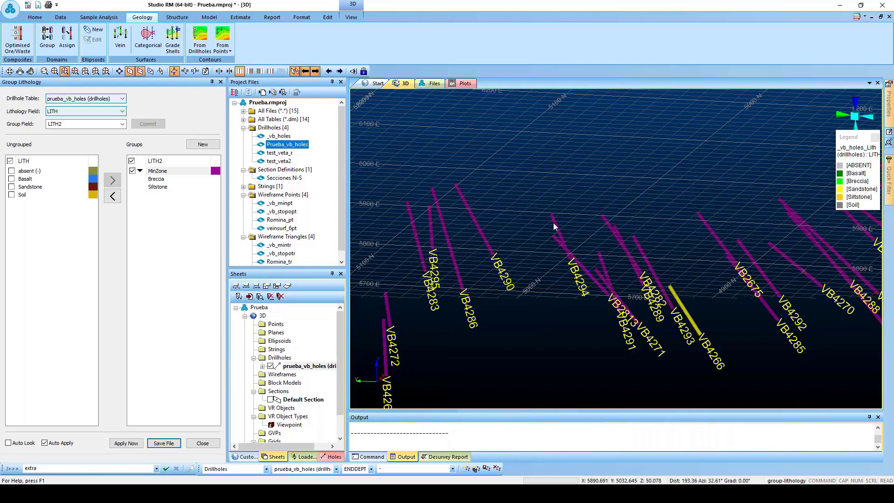
Step: Unload all data from the project and close the Group Lithology tool
scroll(553, 222, down, 2)
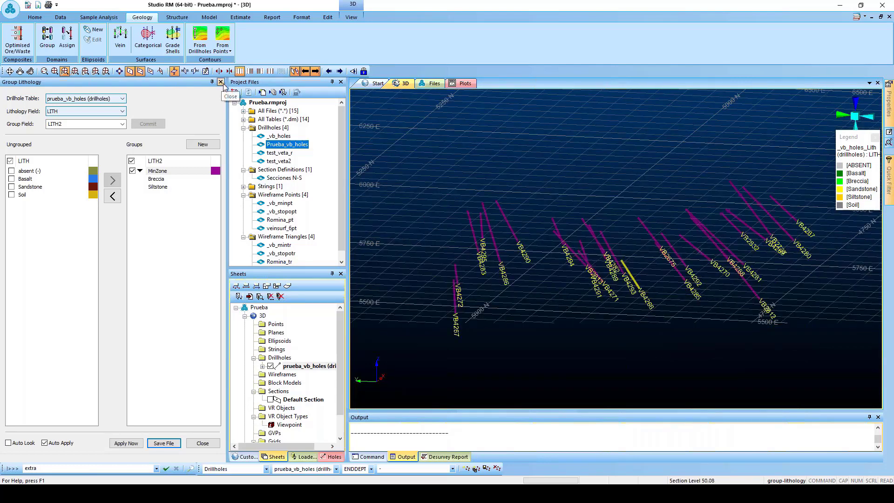
click(473, 164)
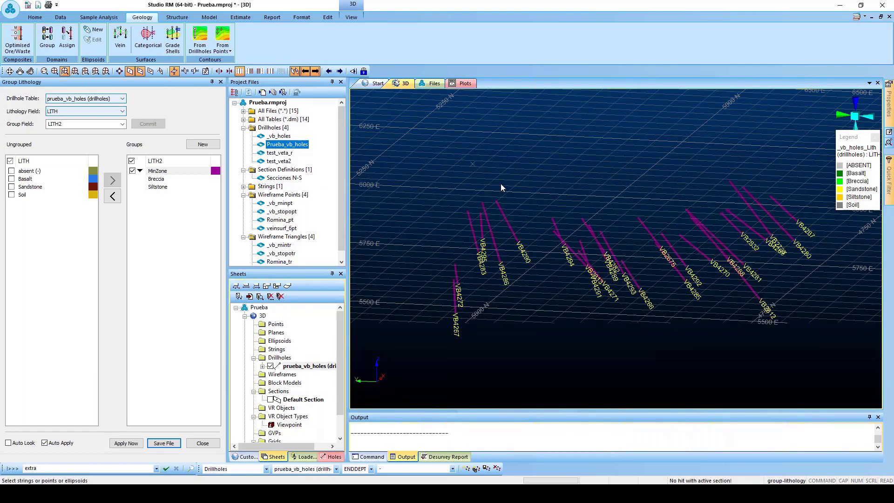
click(482, 180)
key(u)
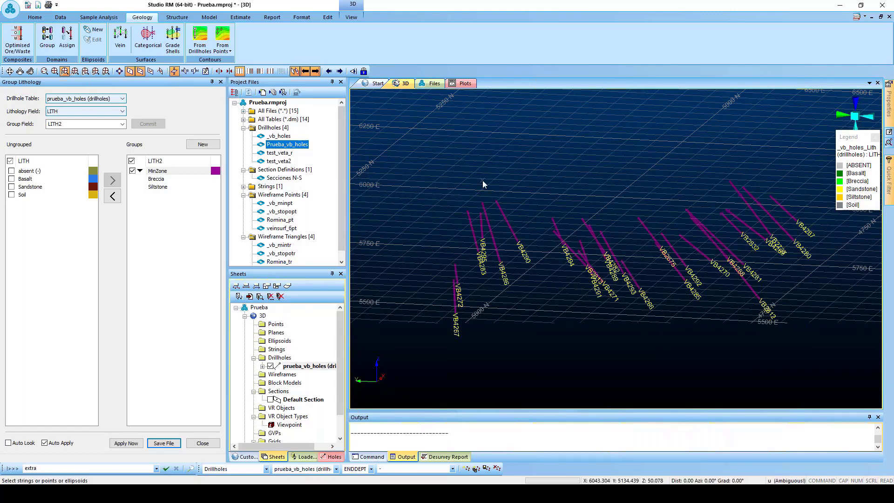
key(a)
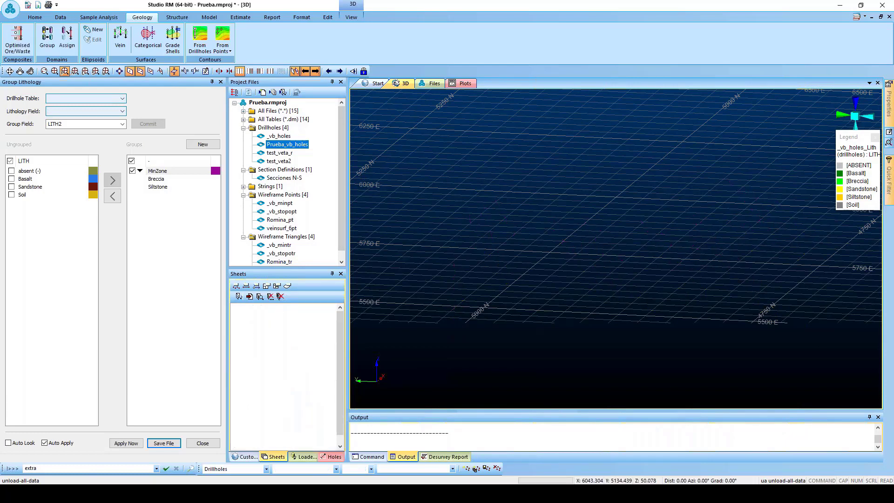
click(221, 83)
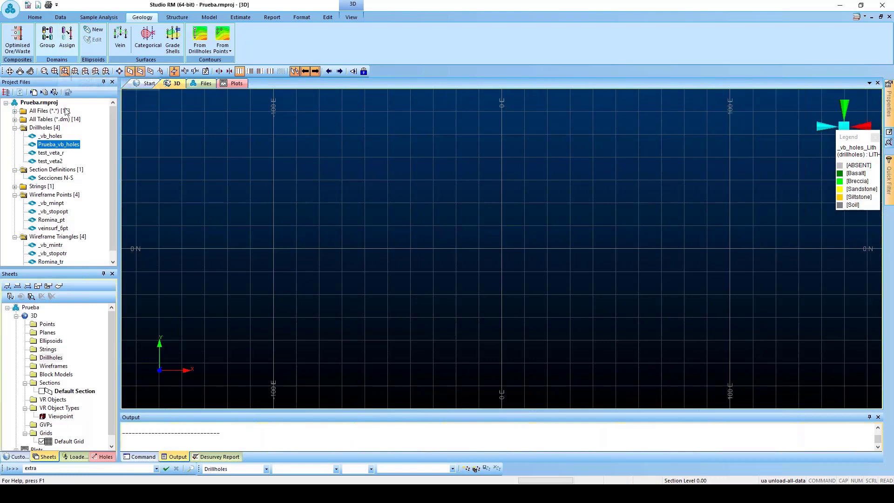
Step: Load the _vb_holes drillholes into the 3D view and apply the ID_LITH display template to them
click(56, 153)
click(60, 137)
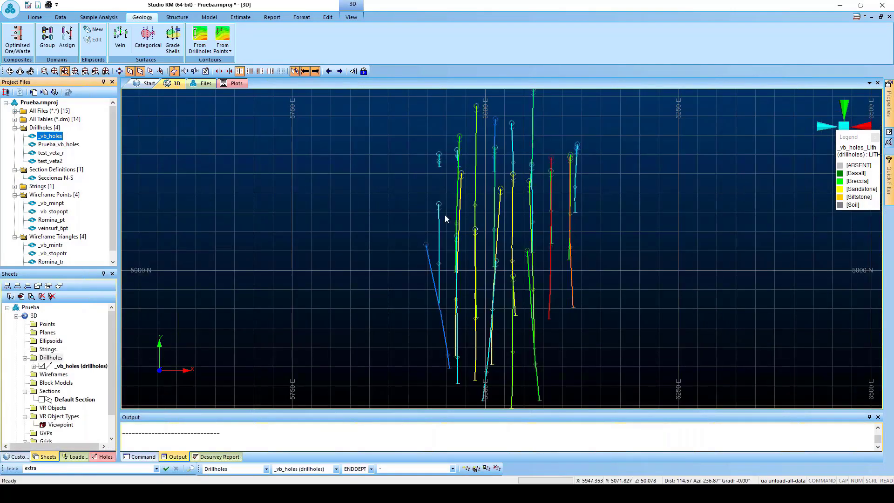
right_click(80, 366)
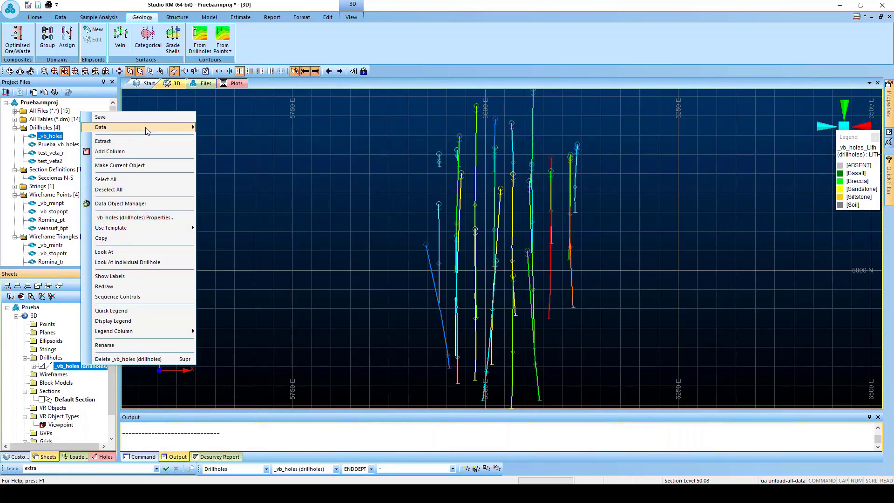
mouse_move(147, 128)
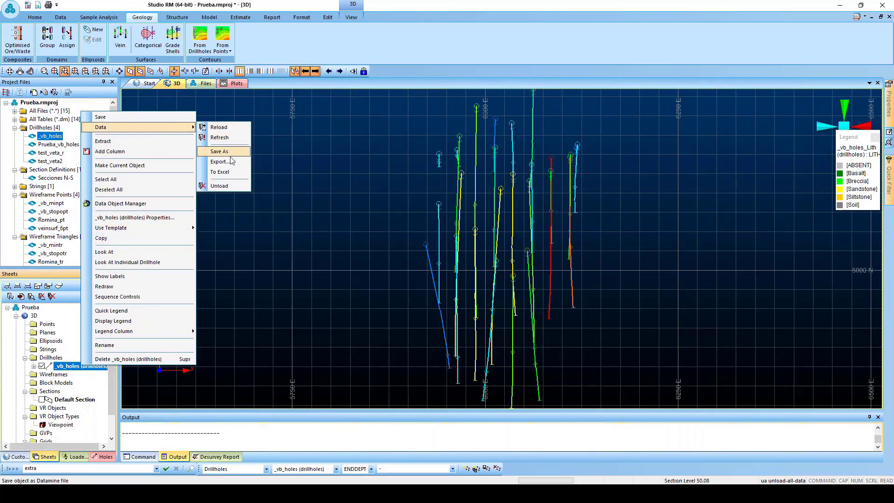
mouse_move(154, 228)
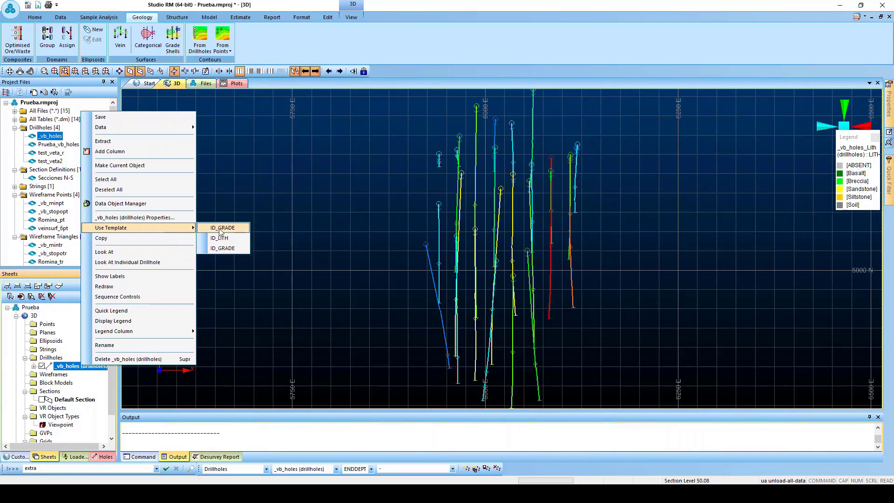
click(226, 238)
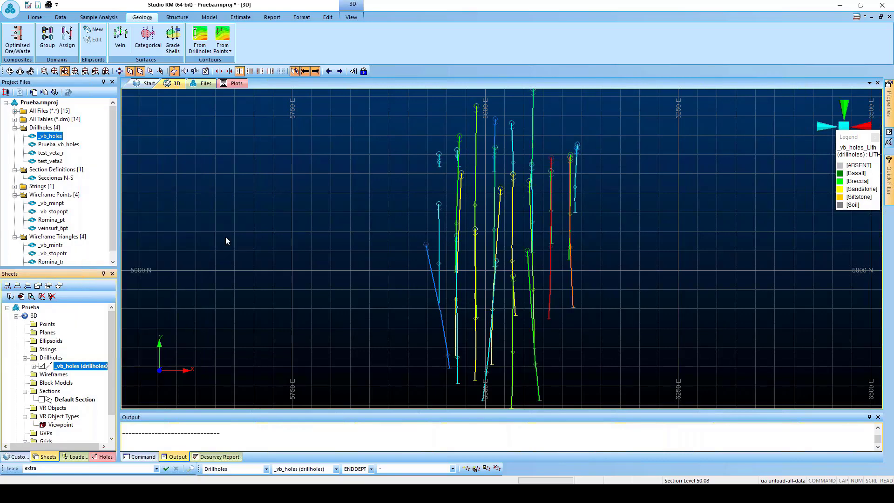
drag(526, 333, 590, 293)
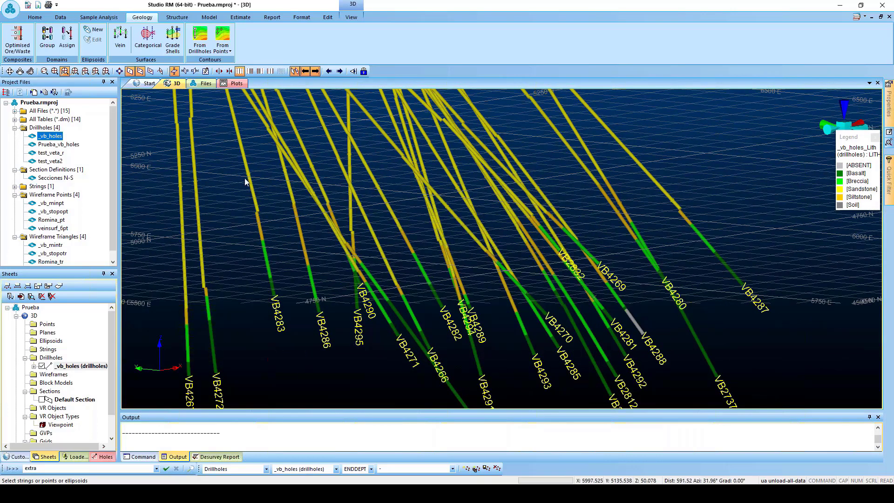
scroll(306, 240, down, 1)
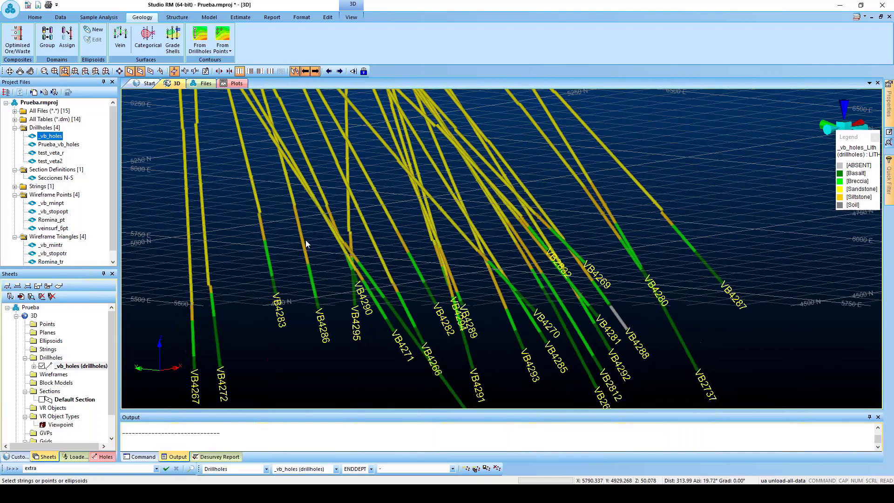
Step: Start the Assign Lithology tool on the _vb_holes drillholes with LITH as the lithology field
click(68, 37)
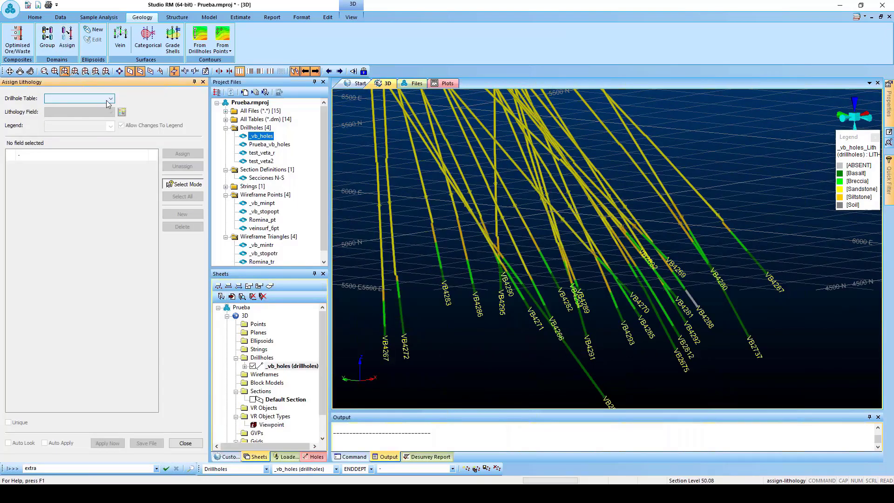
click(109, 100)
click(87, 108)
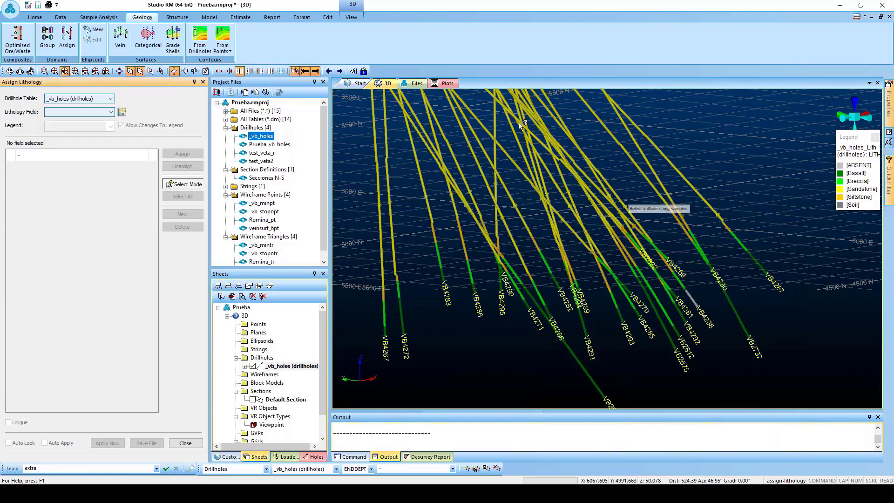
click(111, 112)
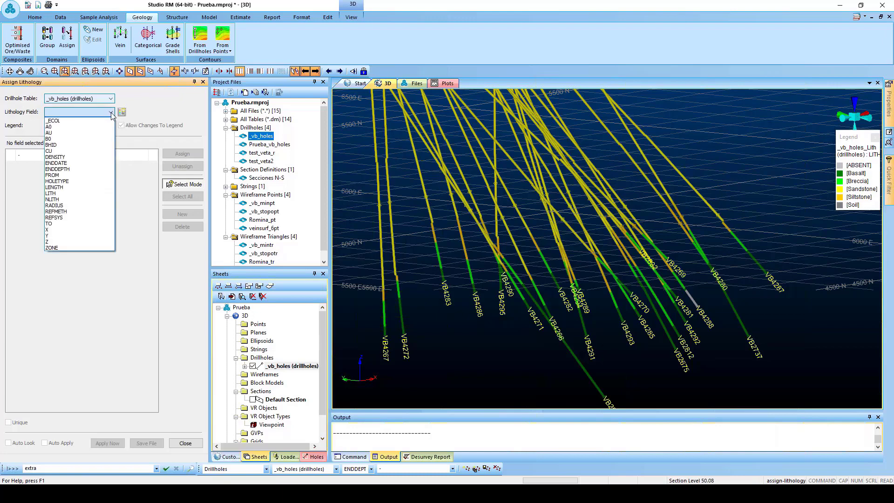
click(65, 193)
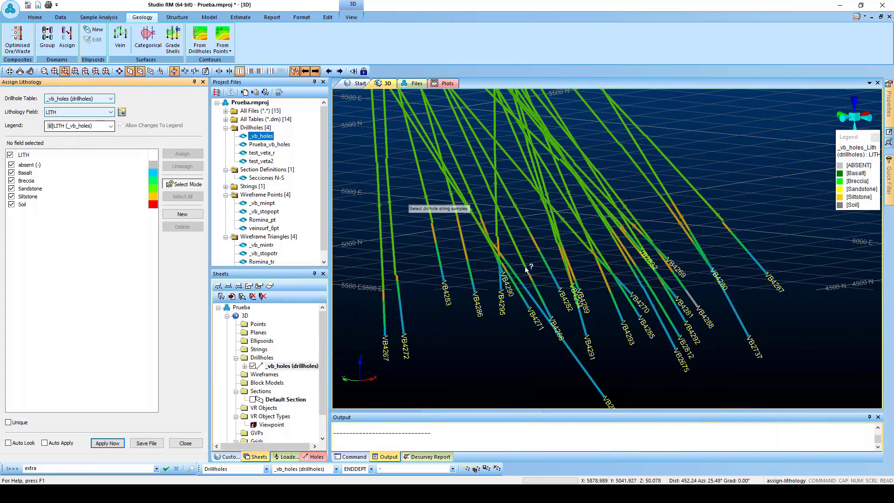
Step: Assign the Basalt lithology to the absent sample at the lower end of drillhole VB4288
scroll(701, 311, up, 3)
scroll(698, 307, up, 2)
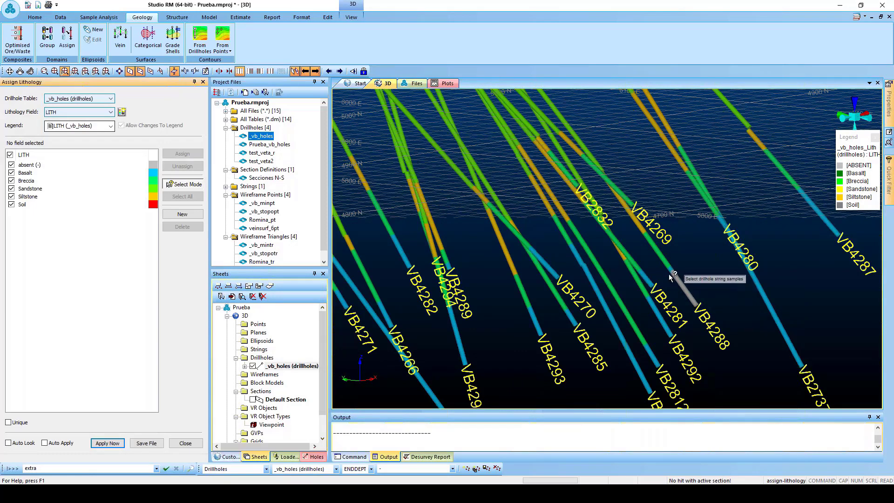
scroll(671, 277, down, 2)
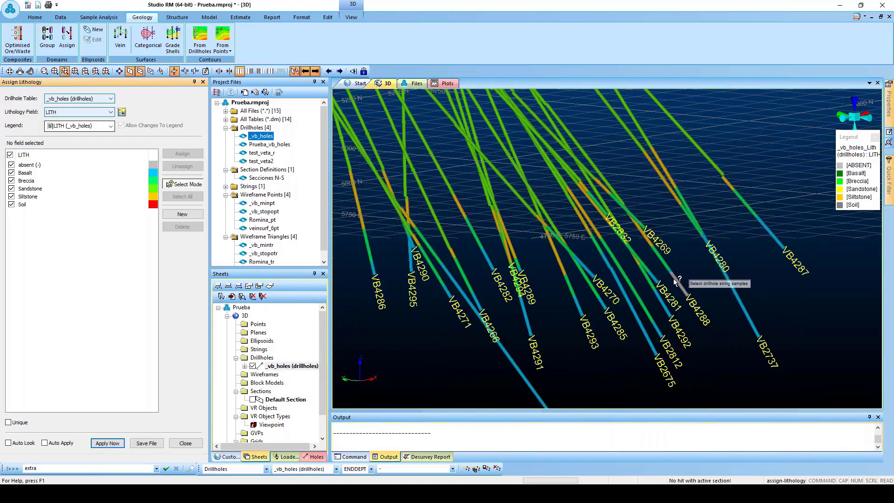
scroll(679, 282, up, 3)
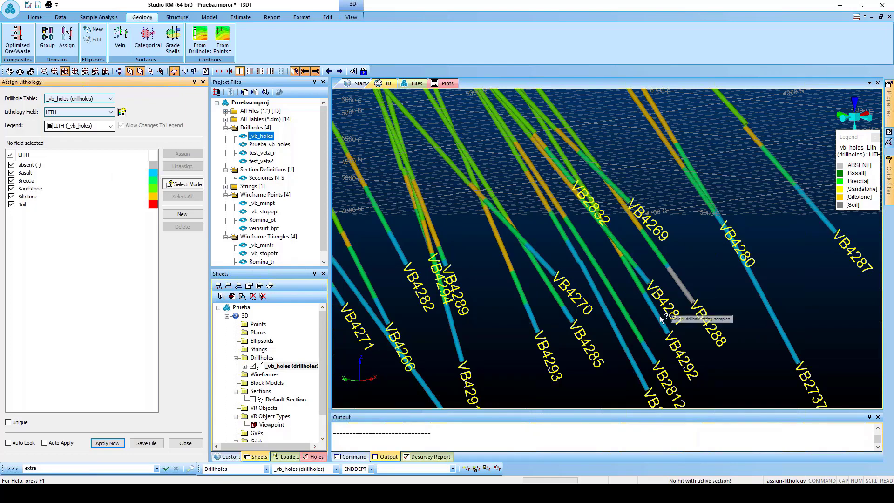
scroll(679, 275, up, 1)
scroll(680, 275, up, 2)
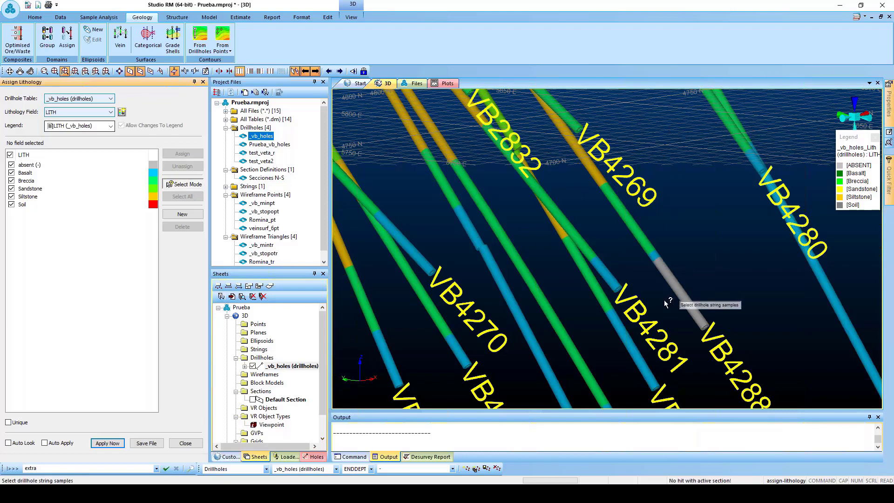
click(680, 291)
click(680, 291)
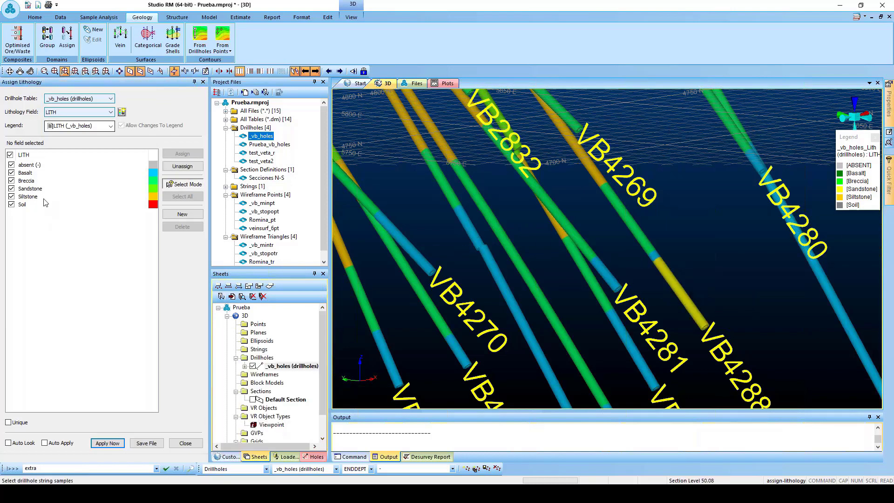
click(676, 243)
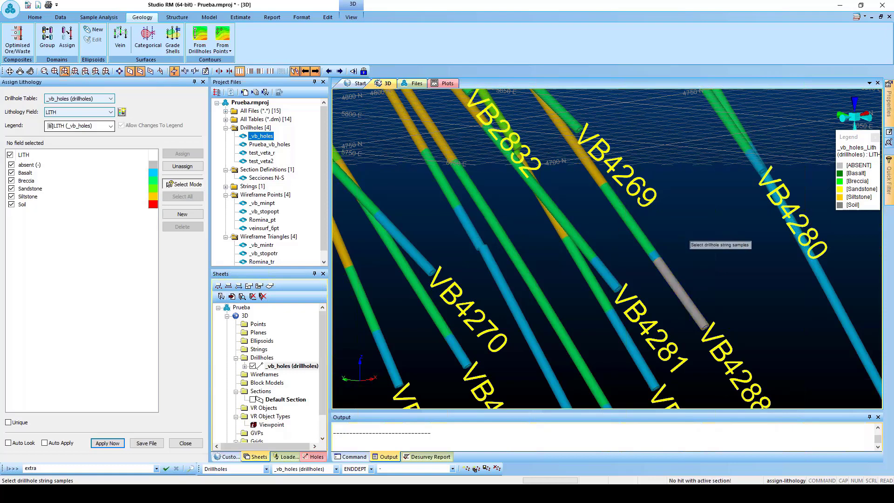
click(682, 292)
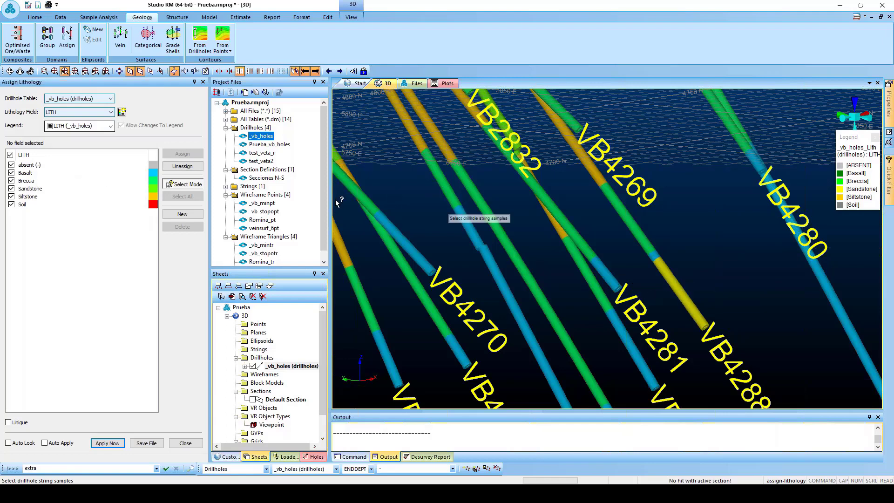
click(32, 175)
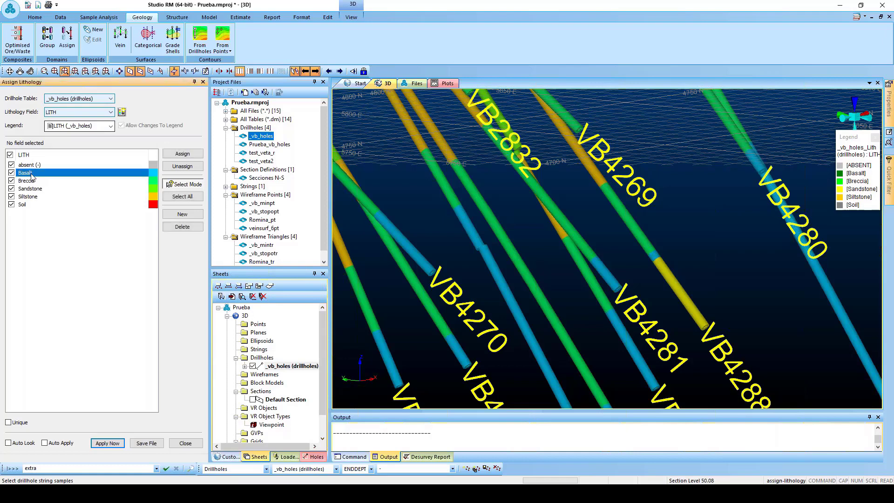
click(195, 158)
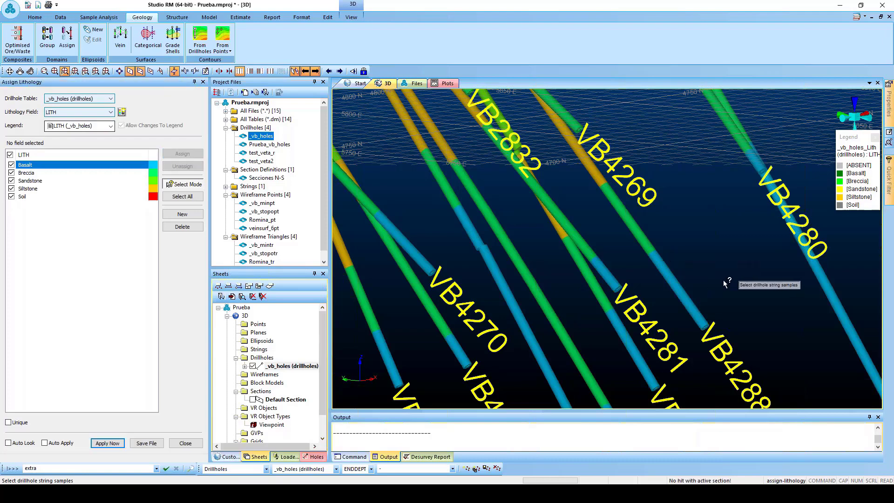
Step: Reassign the bottom Basalt sample of drillhole VB4293 to the Breccia lithology
scroll(722, 285, down, 2)
scroll(723, 285, down, 2)
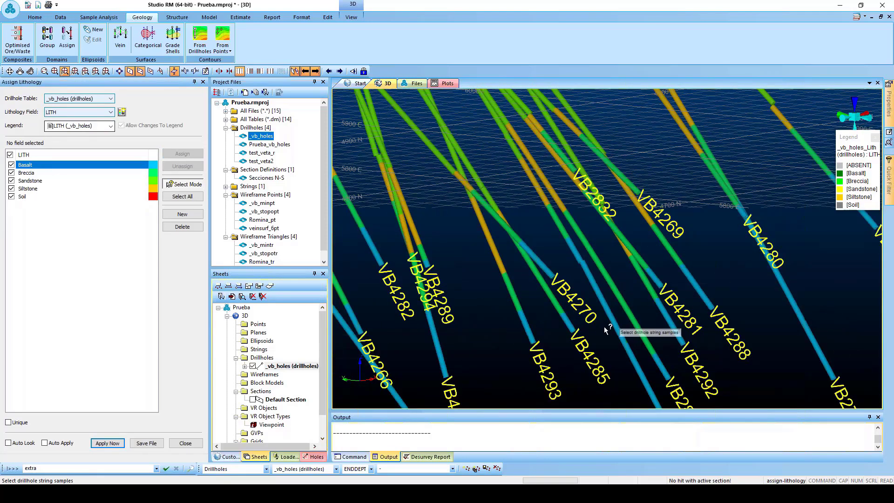
scroll(598, 296, down, 1)
scroll(599, 297, up, 1)
scroll(550, 311, down, 2)
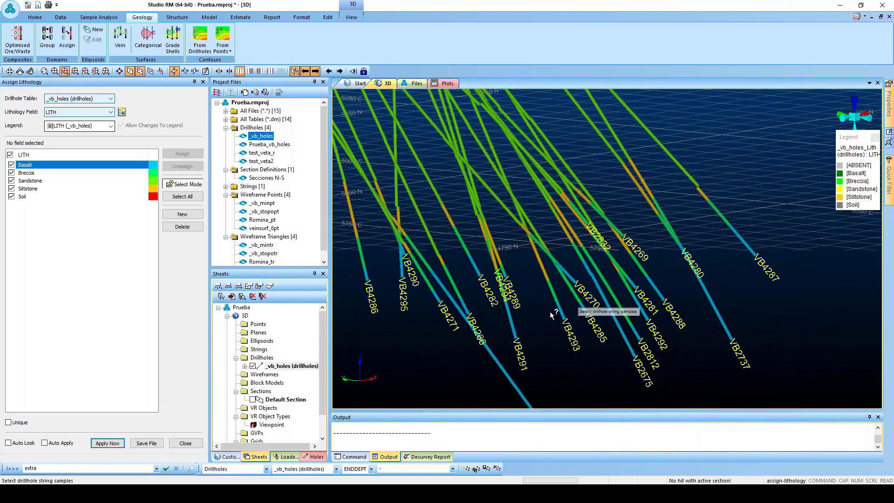
scroll(568, 317, up, 3)
scroll(582, 322, up, 2)
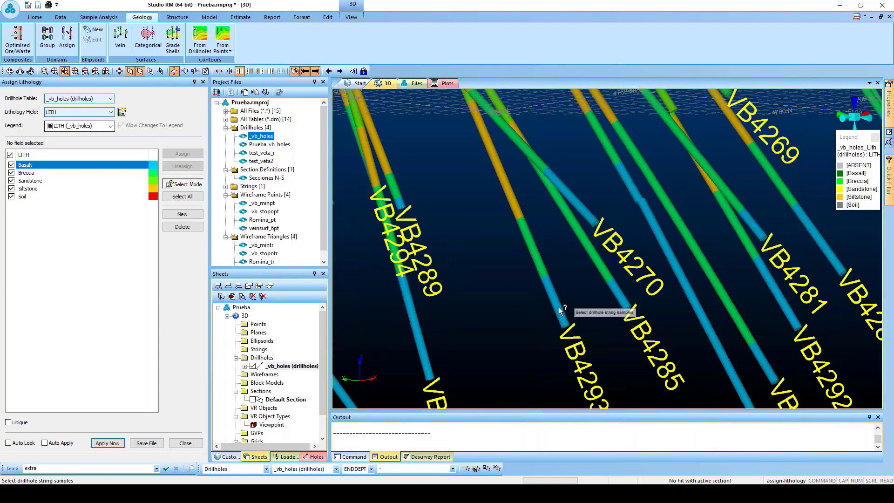
click(560, 311)
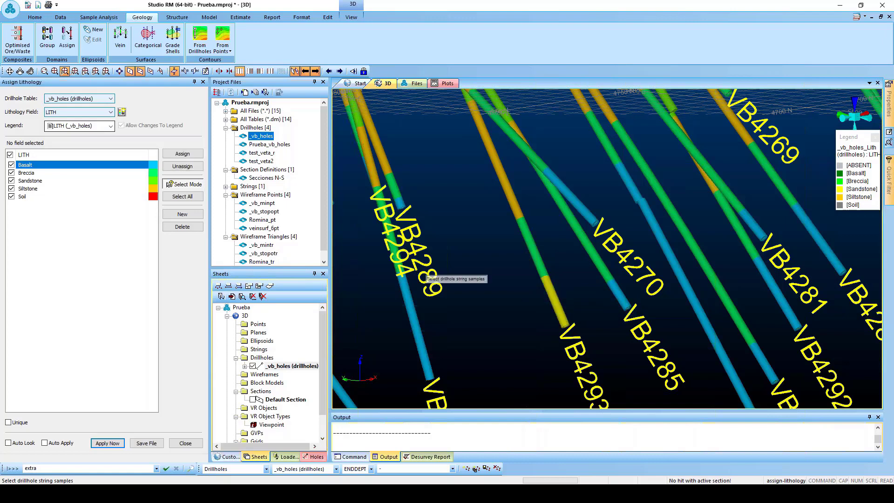
click(31, 174)
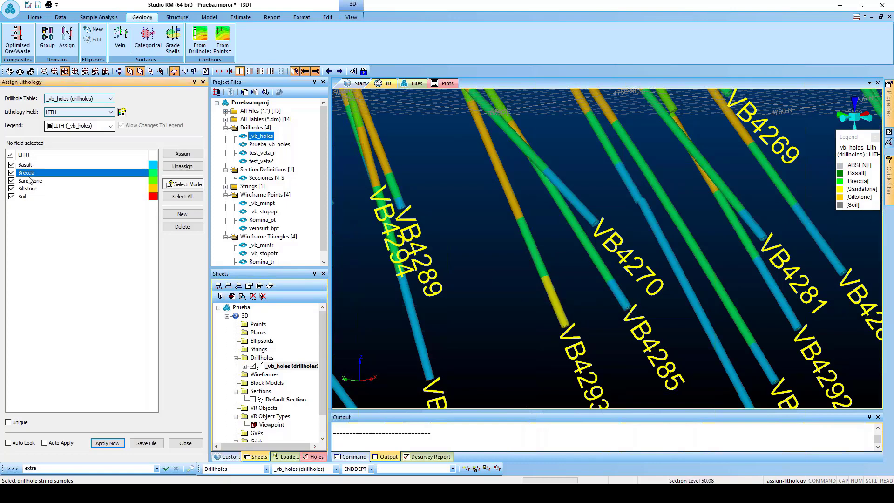
click(182, 154)
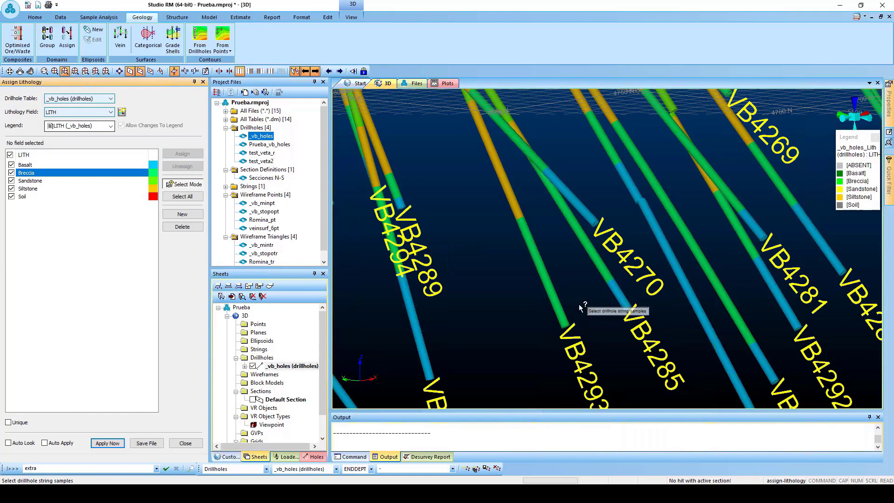
scroll(561, 290, down, 2)
scroll(560, 290, down, 3)
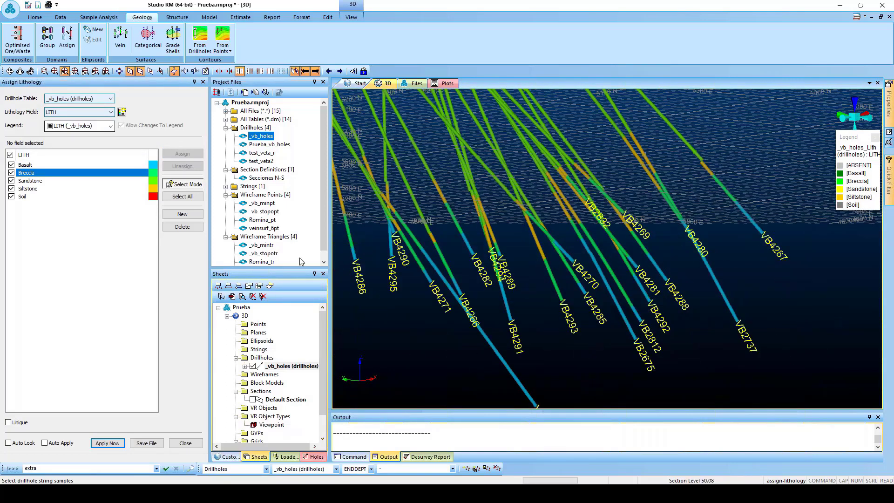
click(287, 457)
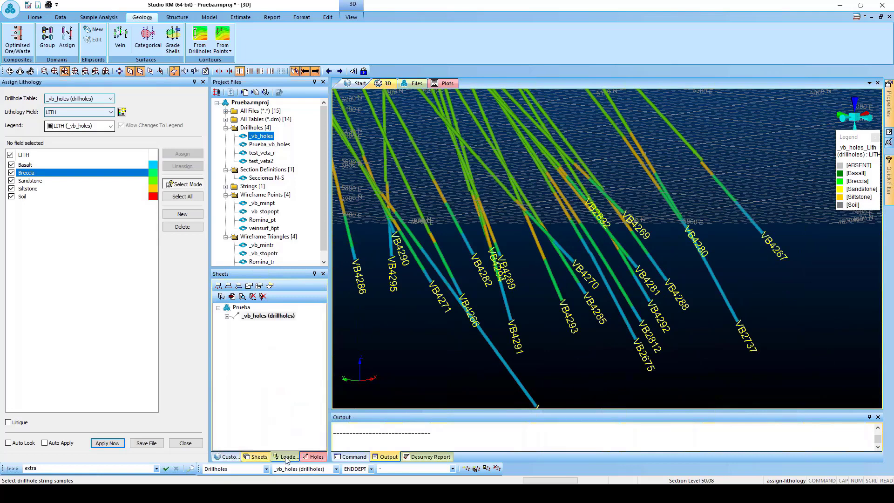
click(259, 457)
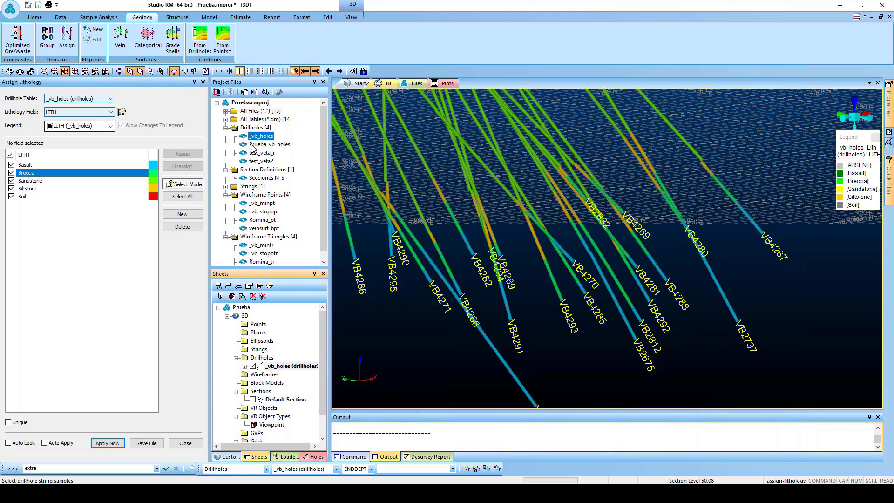
Step: Switch to the Studio RM - MIRB presentation in PowerPoint and go to the closing GRACIAS slide, number 13
click(840, 7)
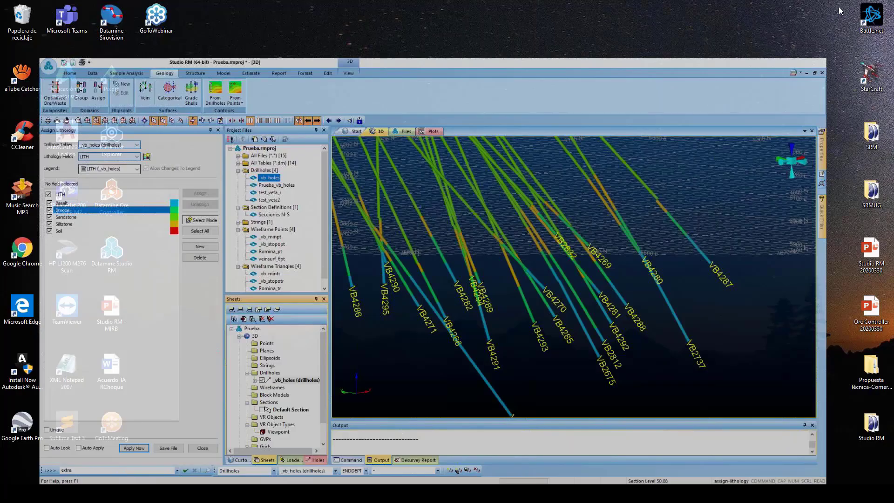
key(alt+Tab)
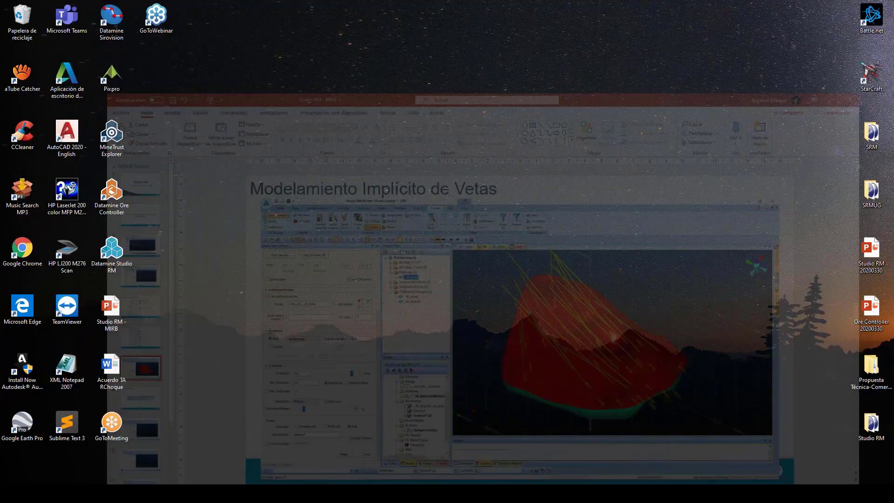
scroll(45, 401, down, 3)
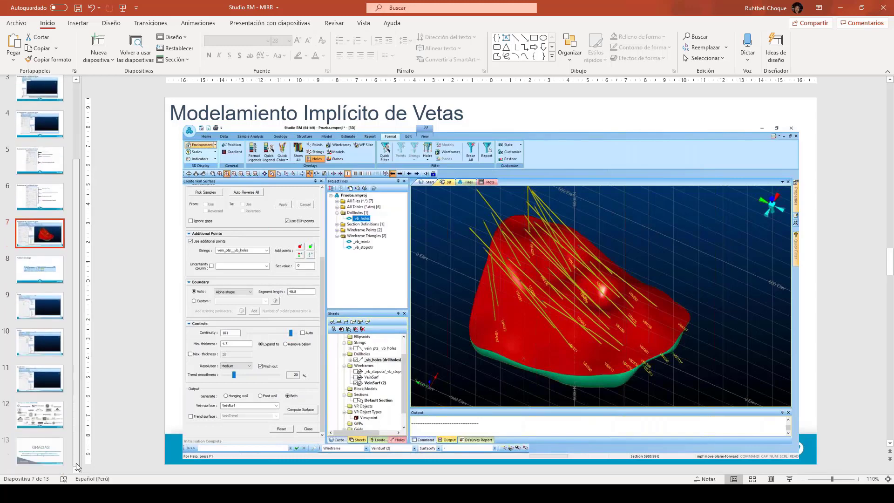
click(46, 382)
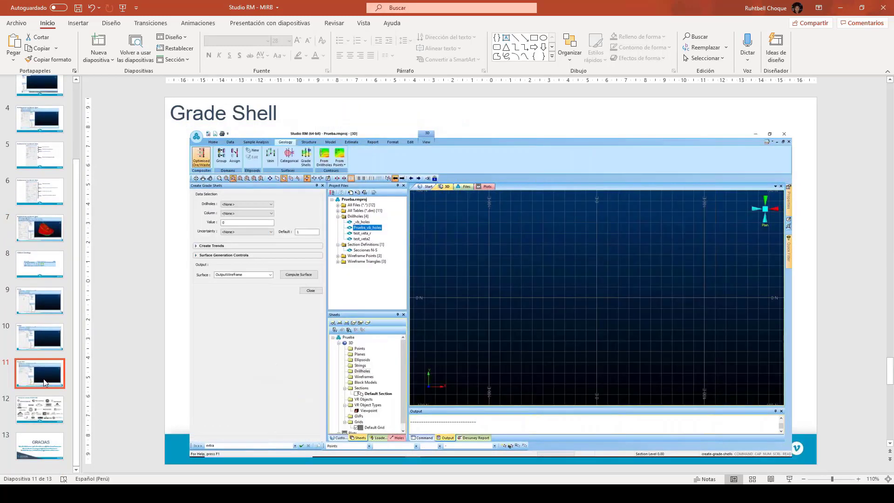
click(59, 445)
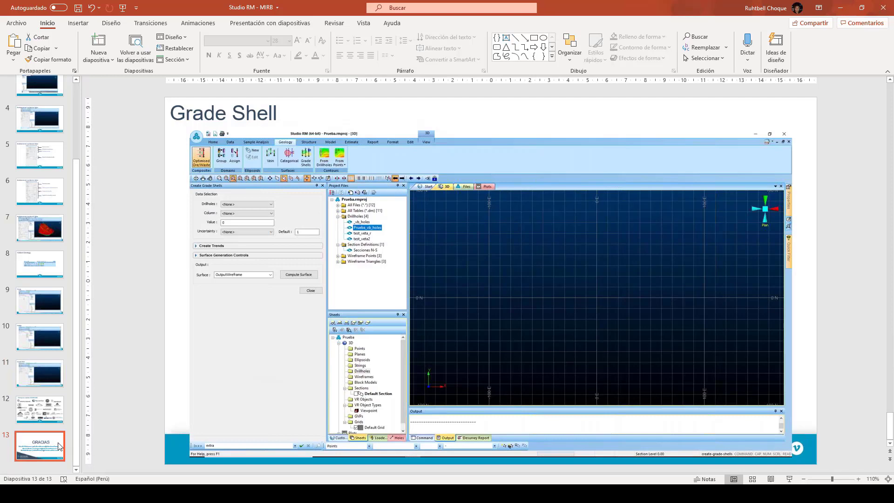